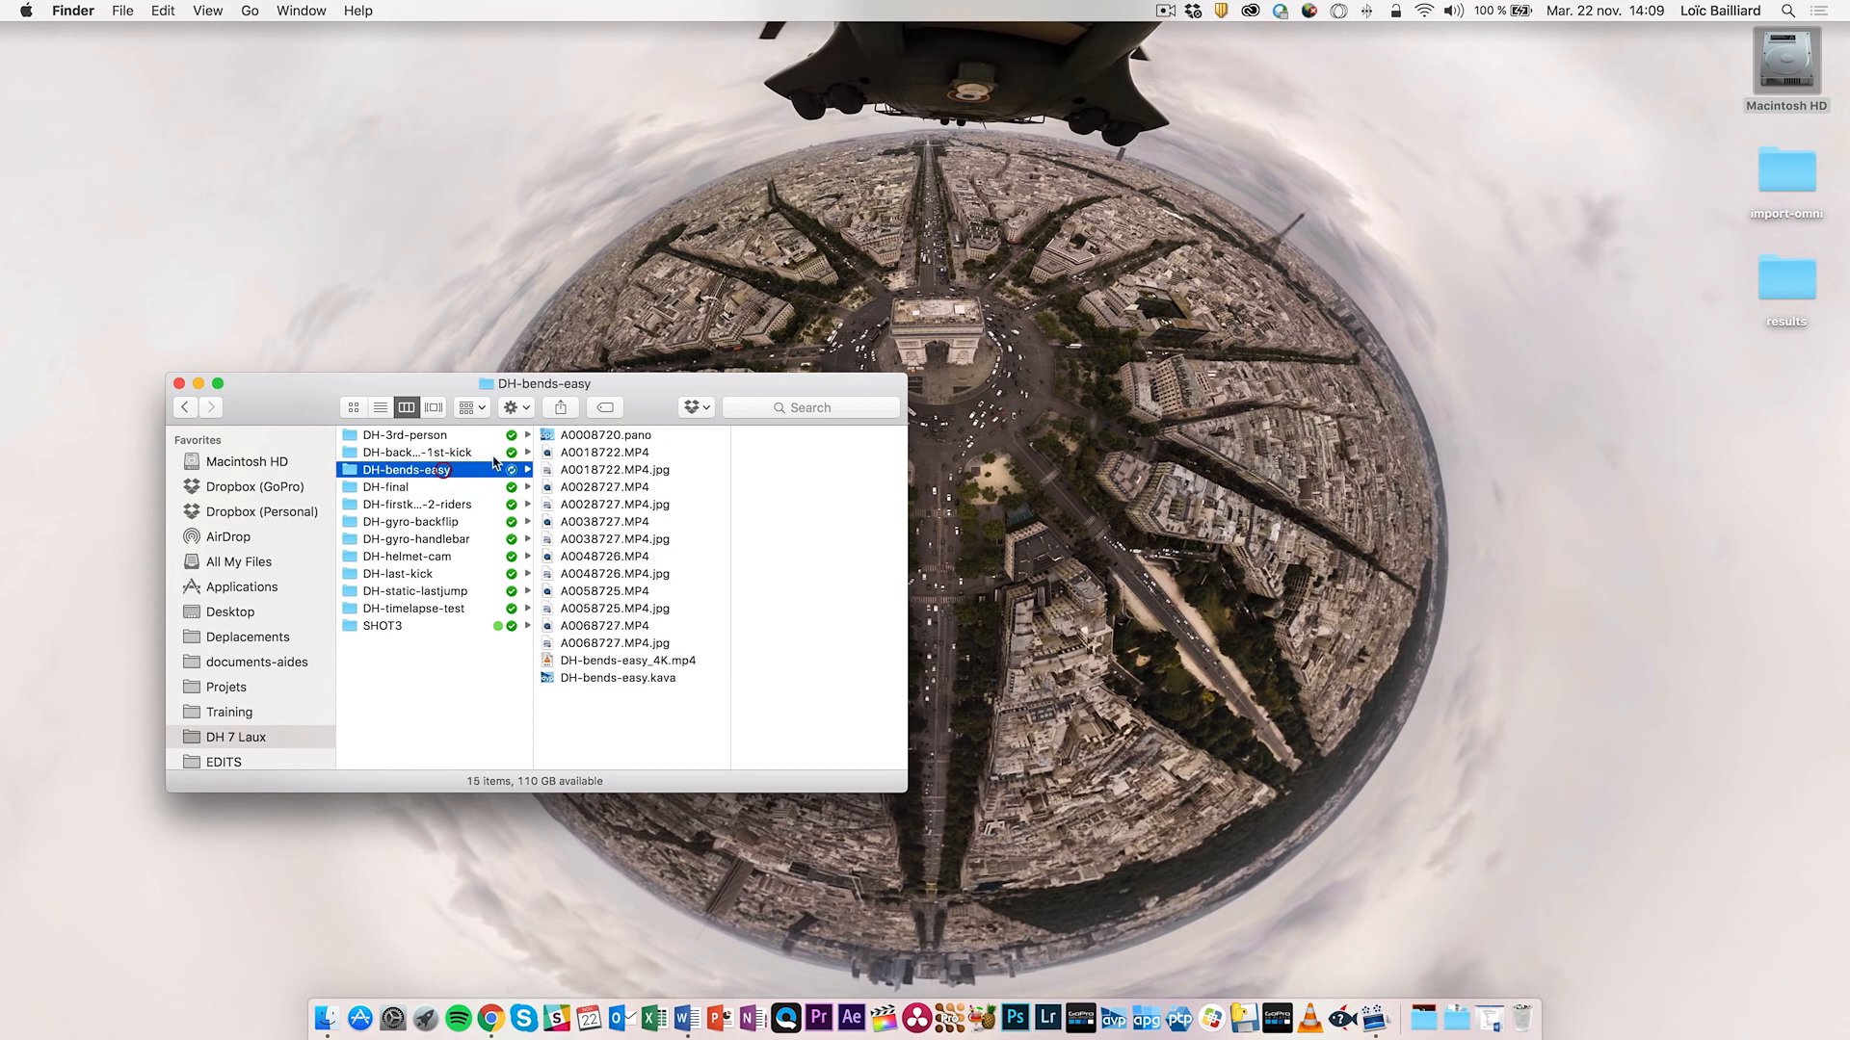
# - Preview the A0068727, A0038727 and DH-bends-easy_4K clips, then open DH-bends-easy.kava in Autopano Video Pro
pyautogui.click(611, 629)
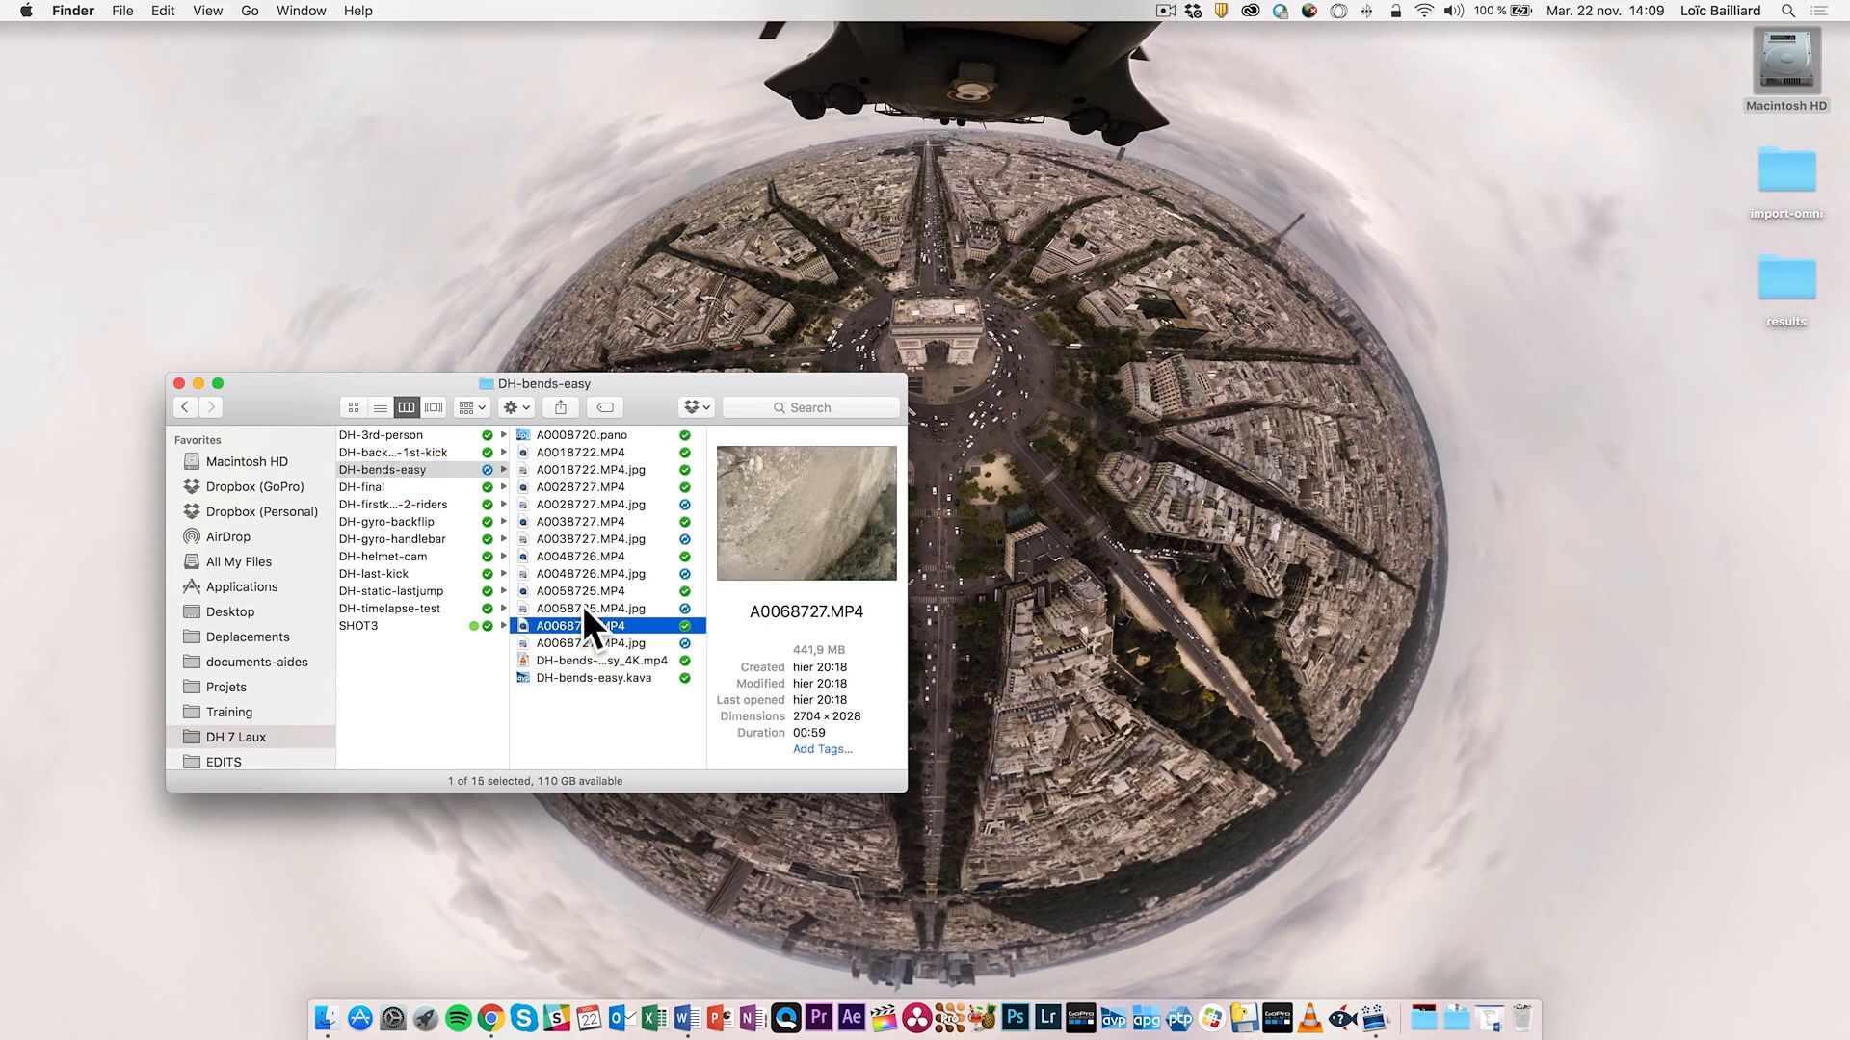
pyautogui.click(578, 523)
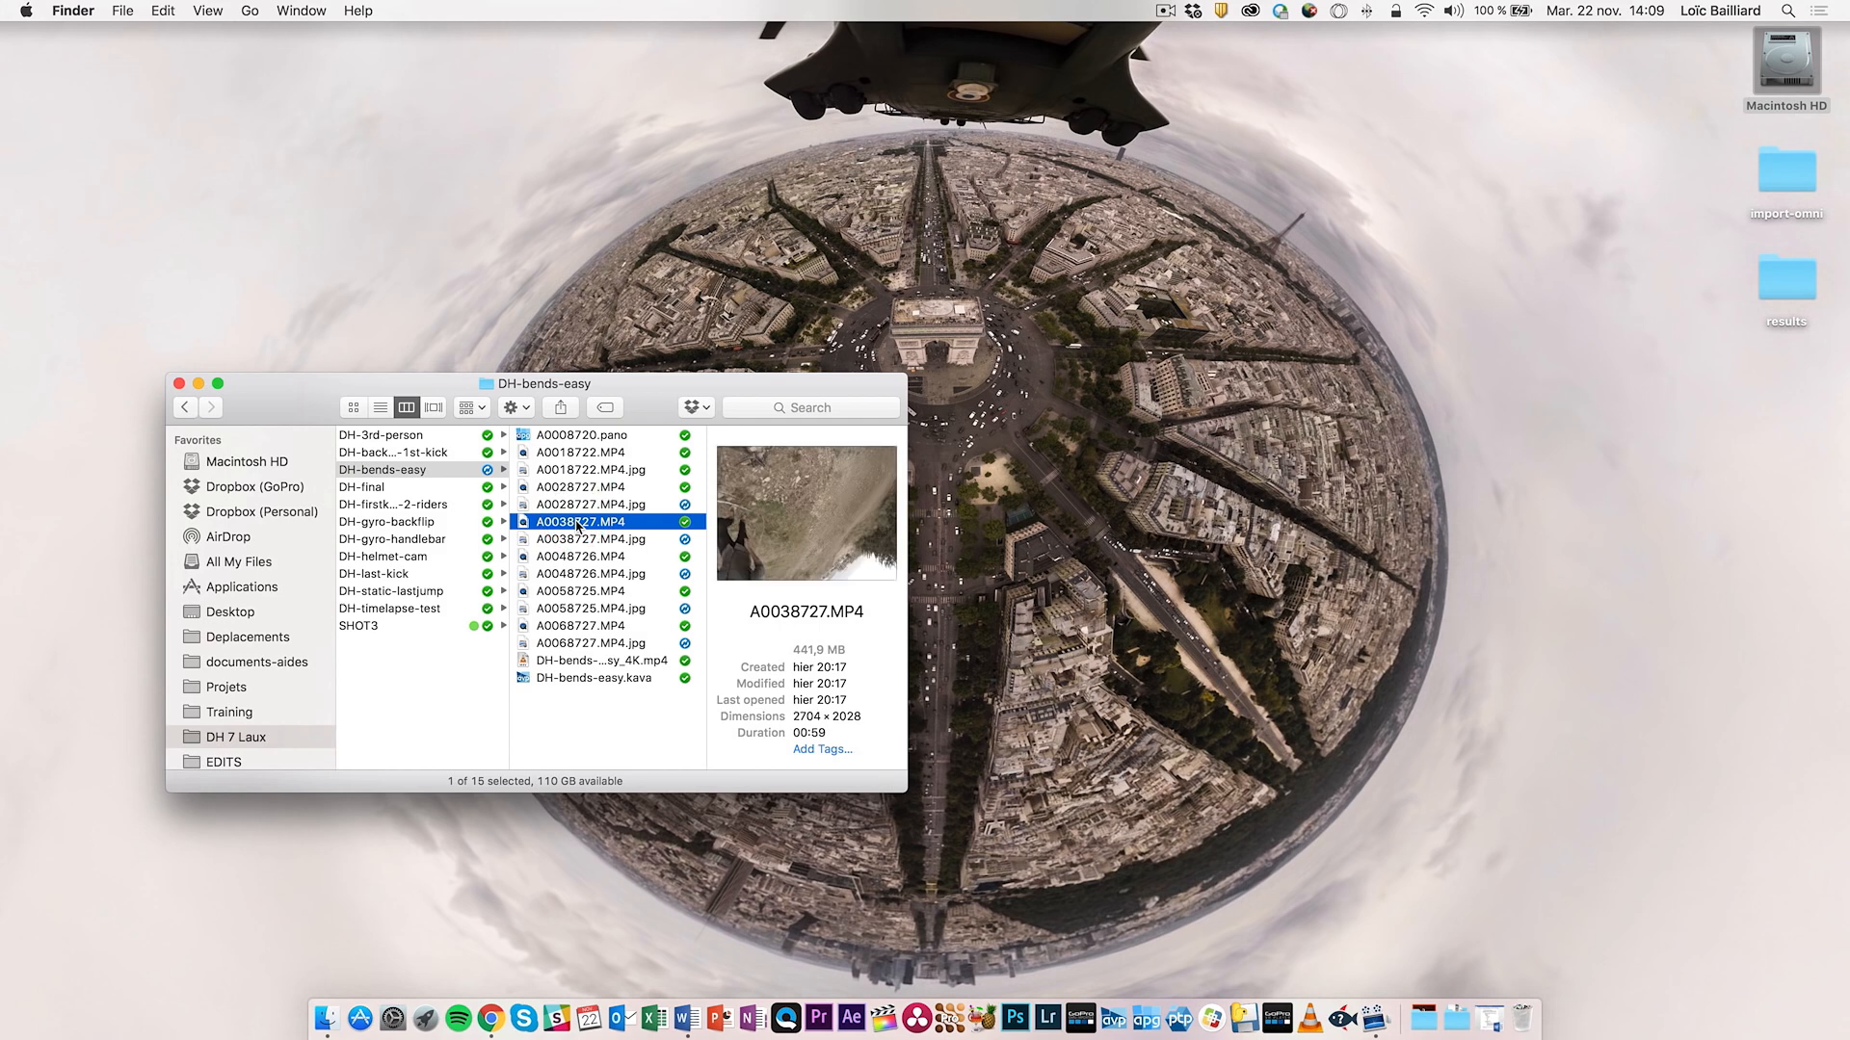
pyautogui.click(599, 662)
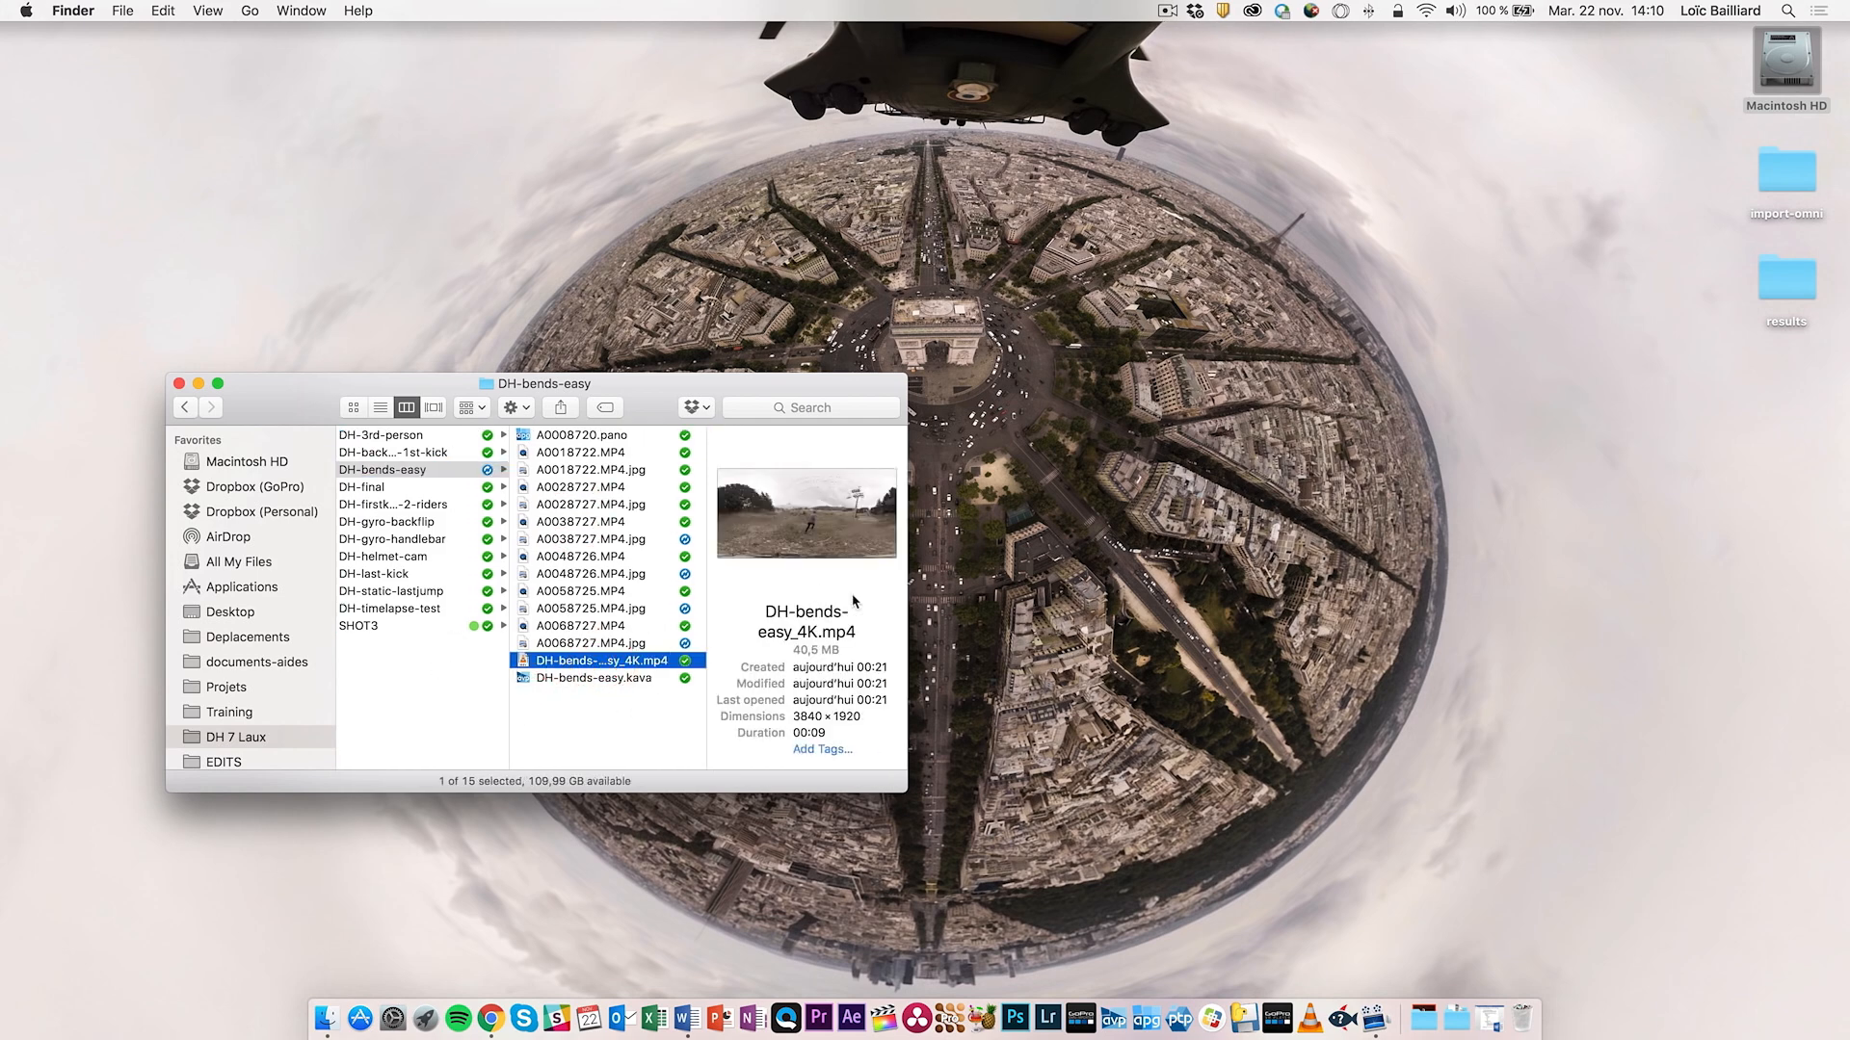
pyautogui.click(622, 679)
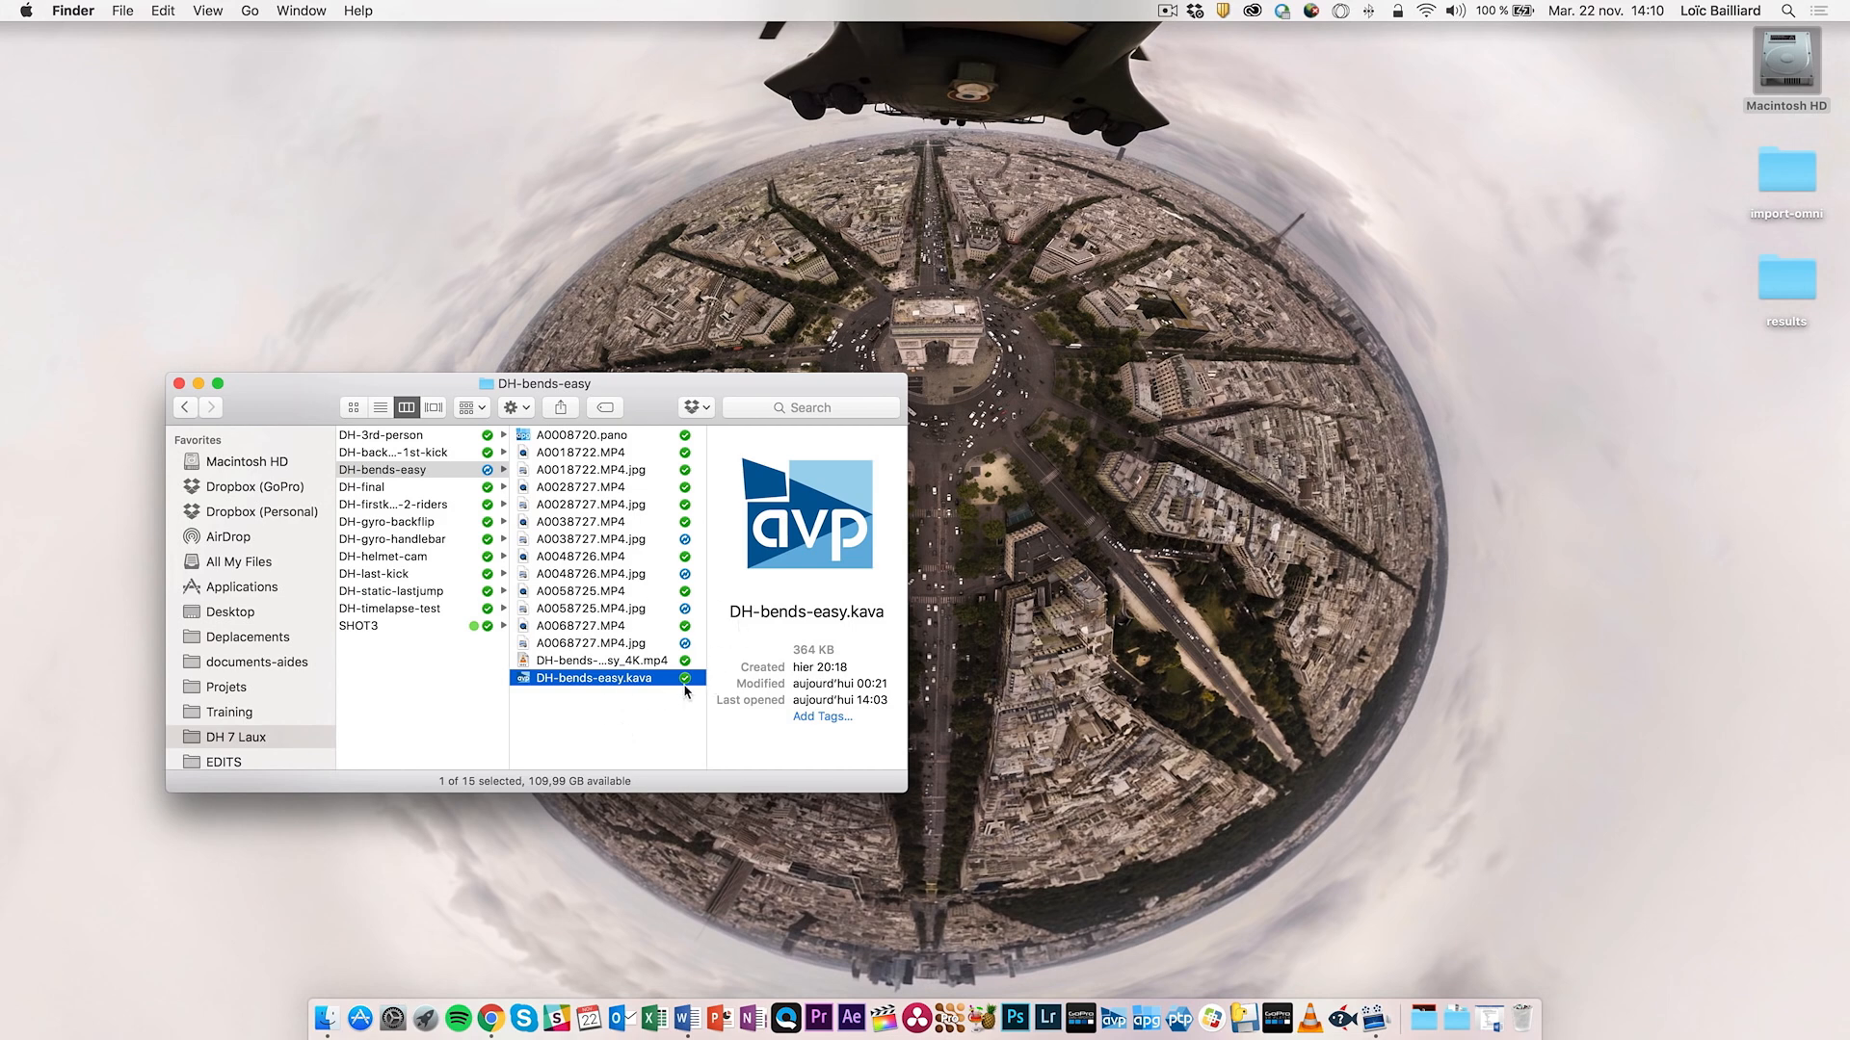
pyautogui.doubleClick(568, 680)
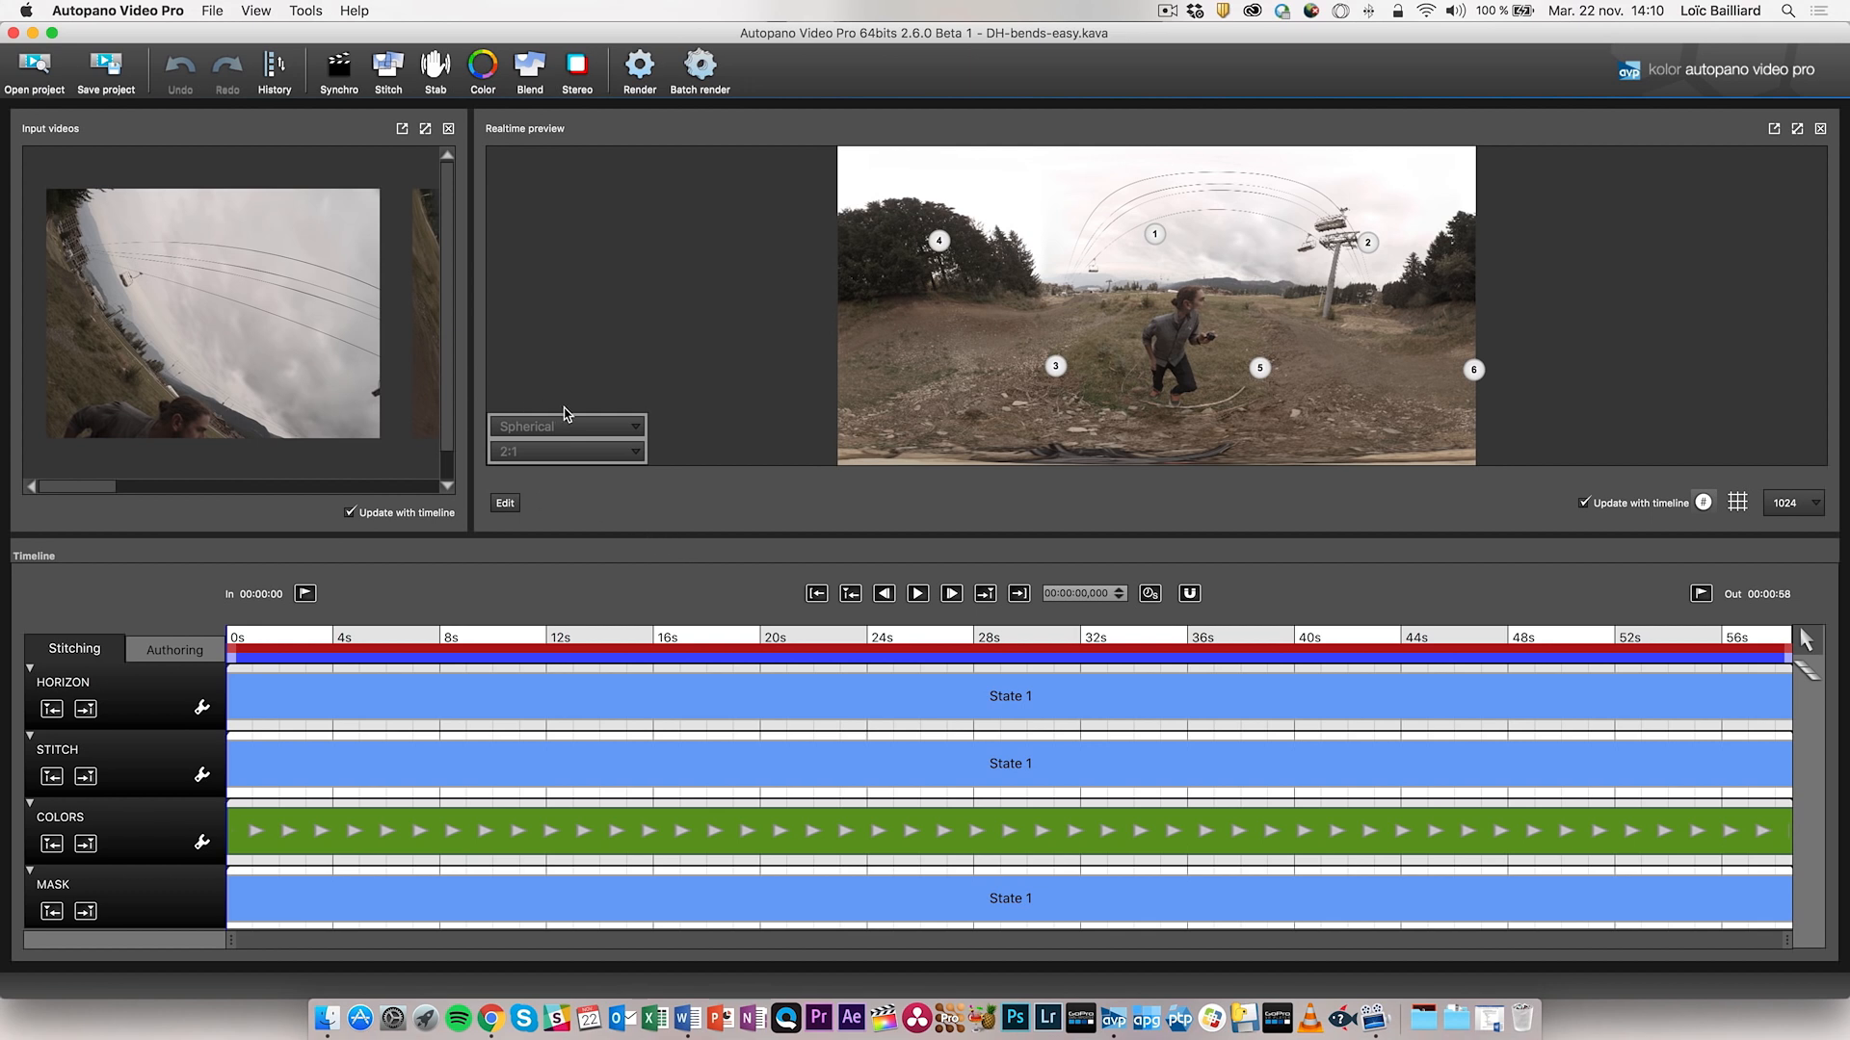
# - Widen the Input videos area to show a second camera clip and scroll its thumbnails
pyautogui.moveTo(469, 250); pyautogui.dragTo(820, 240)
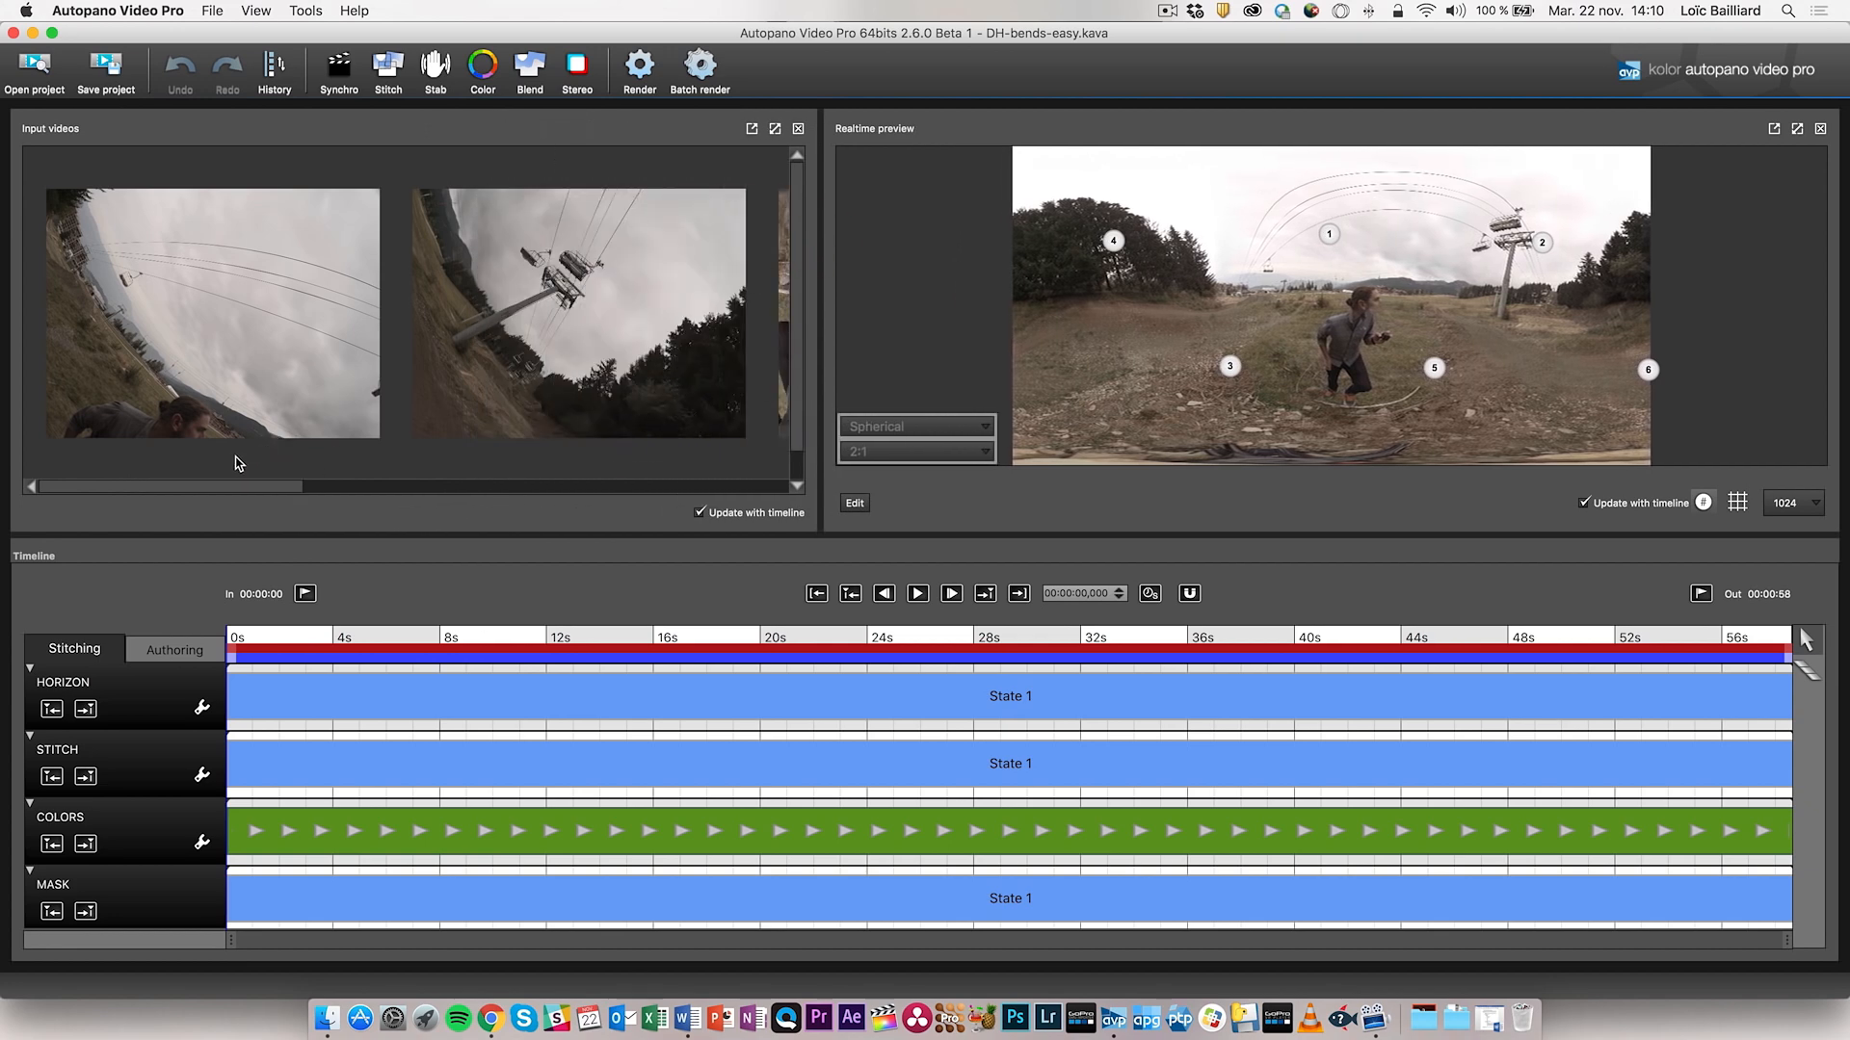
pyautogui.moveTo(241, 486)
pyautogui.mouseDown()
pyautogui.moveTo(734, 478)
pyautogui.moveTo(221, 479)
pyautogui.mouseUp()
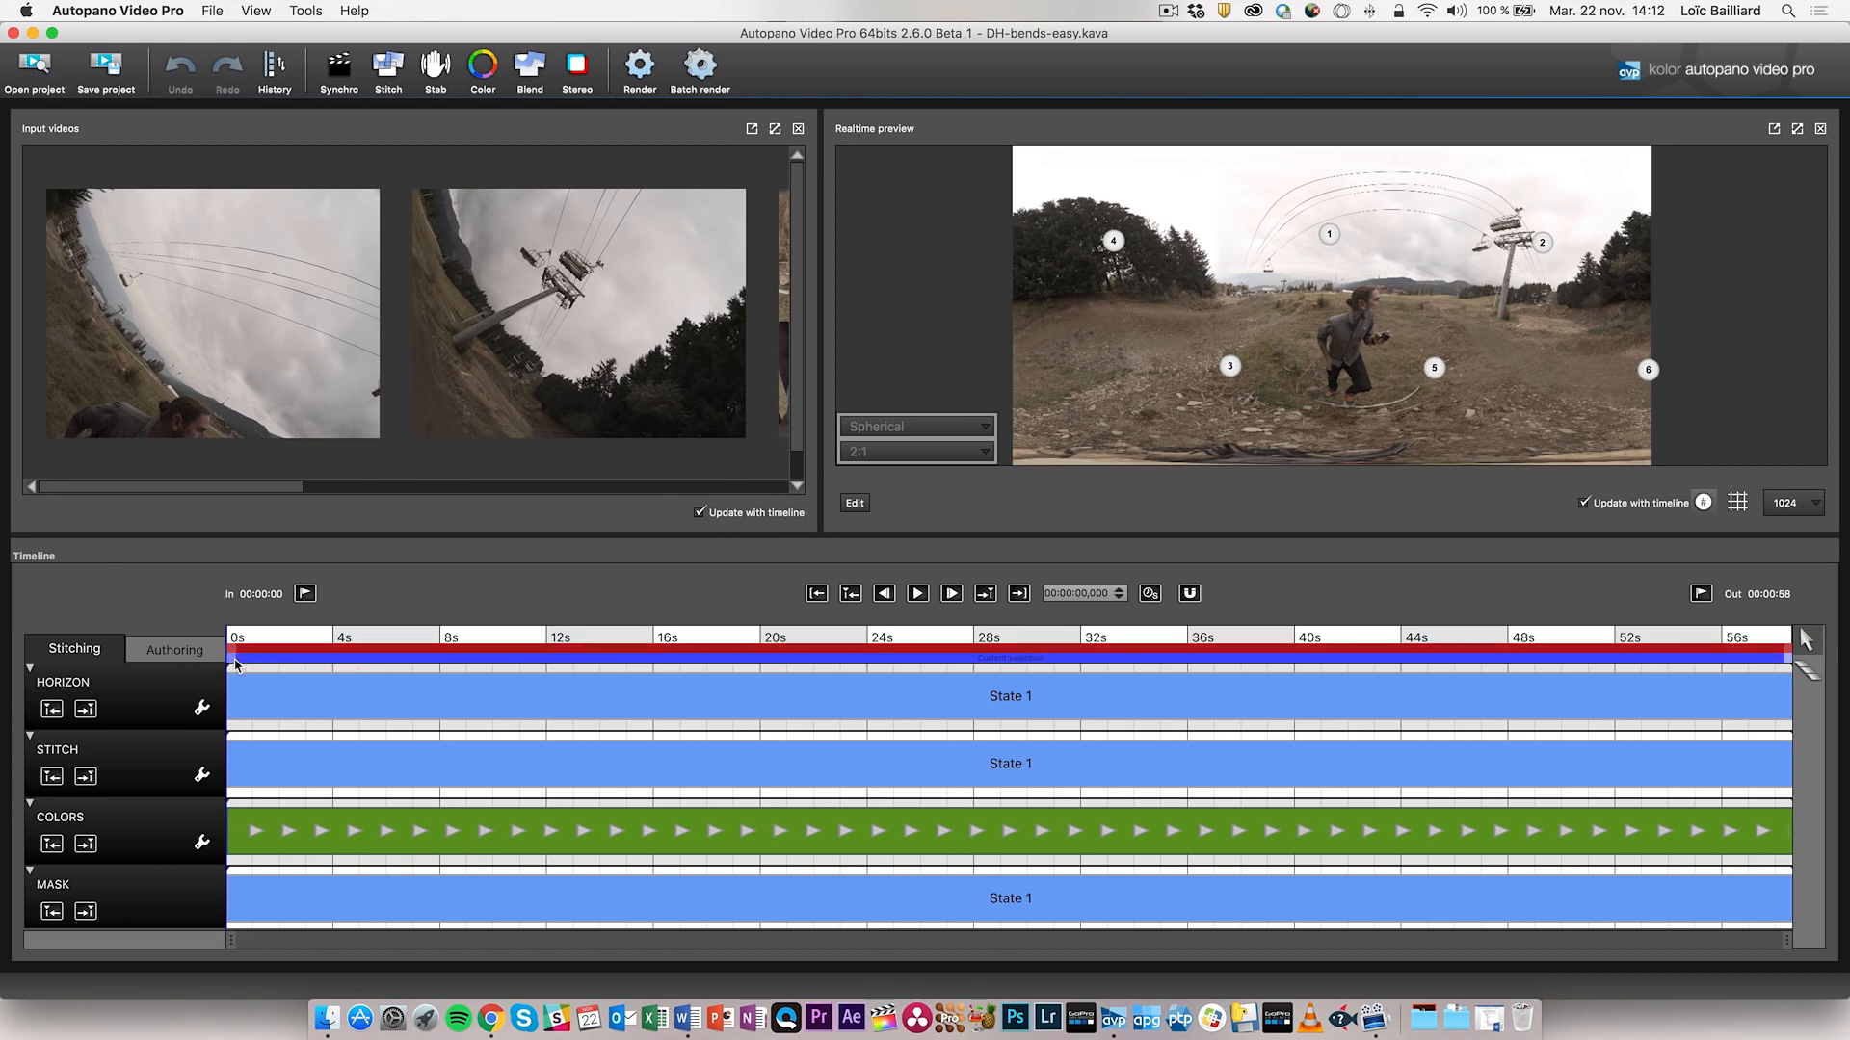
# - Set the timeline's In/Out range and current selection to 00:00:14–00:00:55
pyautogui.moveTo(241, 663); pyautogui.dragTo(492, 671)
pyautogui.moveTo(234, 648)
pyautogui.mouseDown()
pyautogui.moveTo(537, 648)
pyautogui.moveTo(349, 654)
pyautogui.mouseUp()
pyautogui.moveTo(524, 663)
pyautogui.mouseDown()
pyautogui.moveTo(382, 661)
pyautogui.moveTo(523, 667)
pyautogui.moveTo(484, 665)
pyautogui.mouseUp()
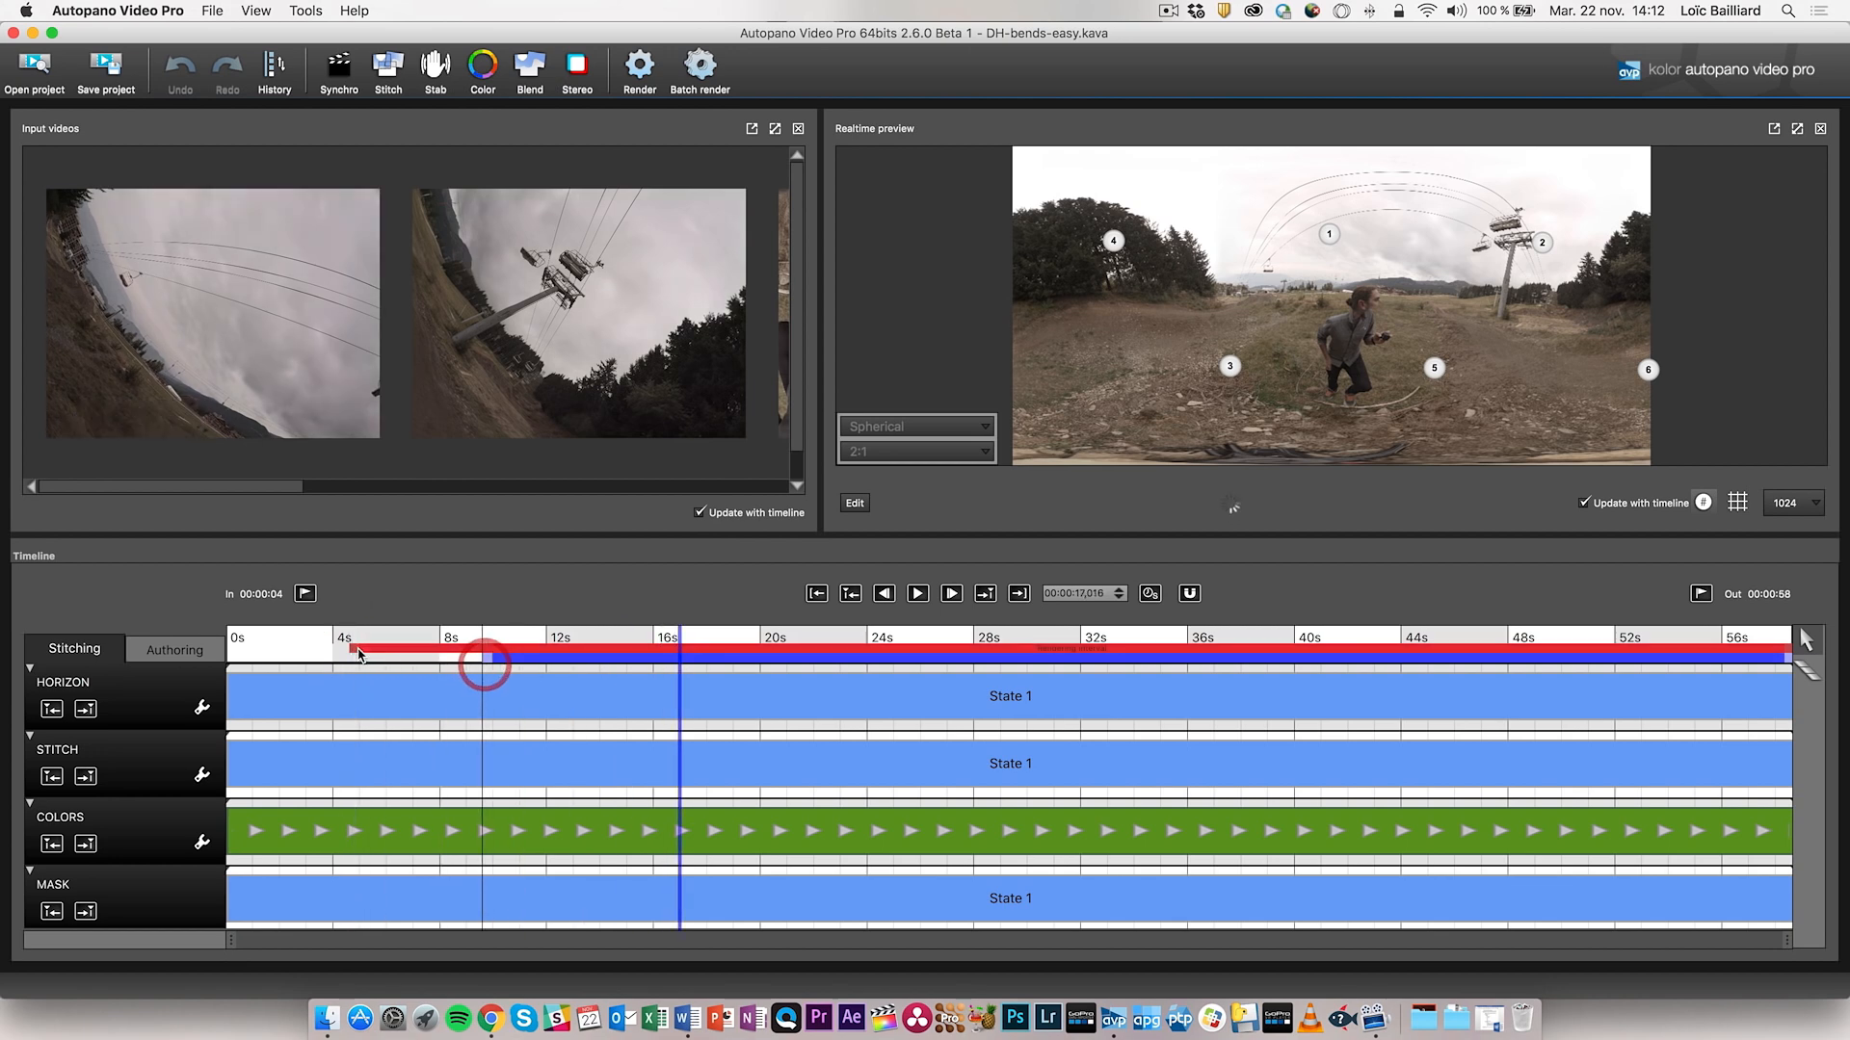
pyautogui.moveTo(354, 655); pyautogui.dragTo(394, 648)
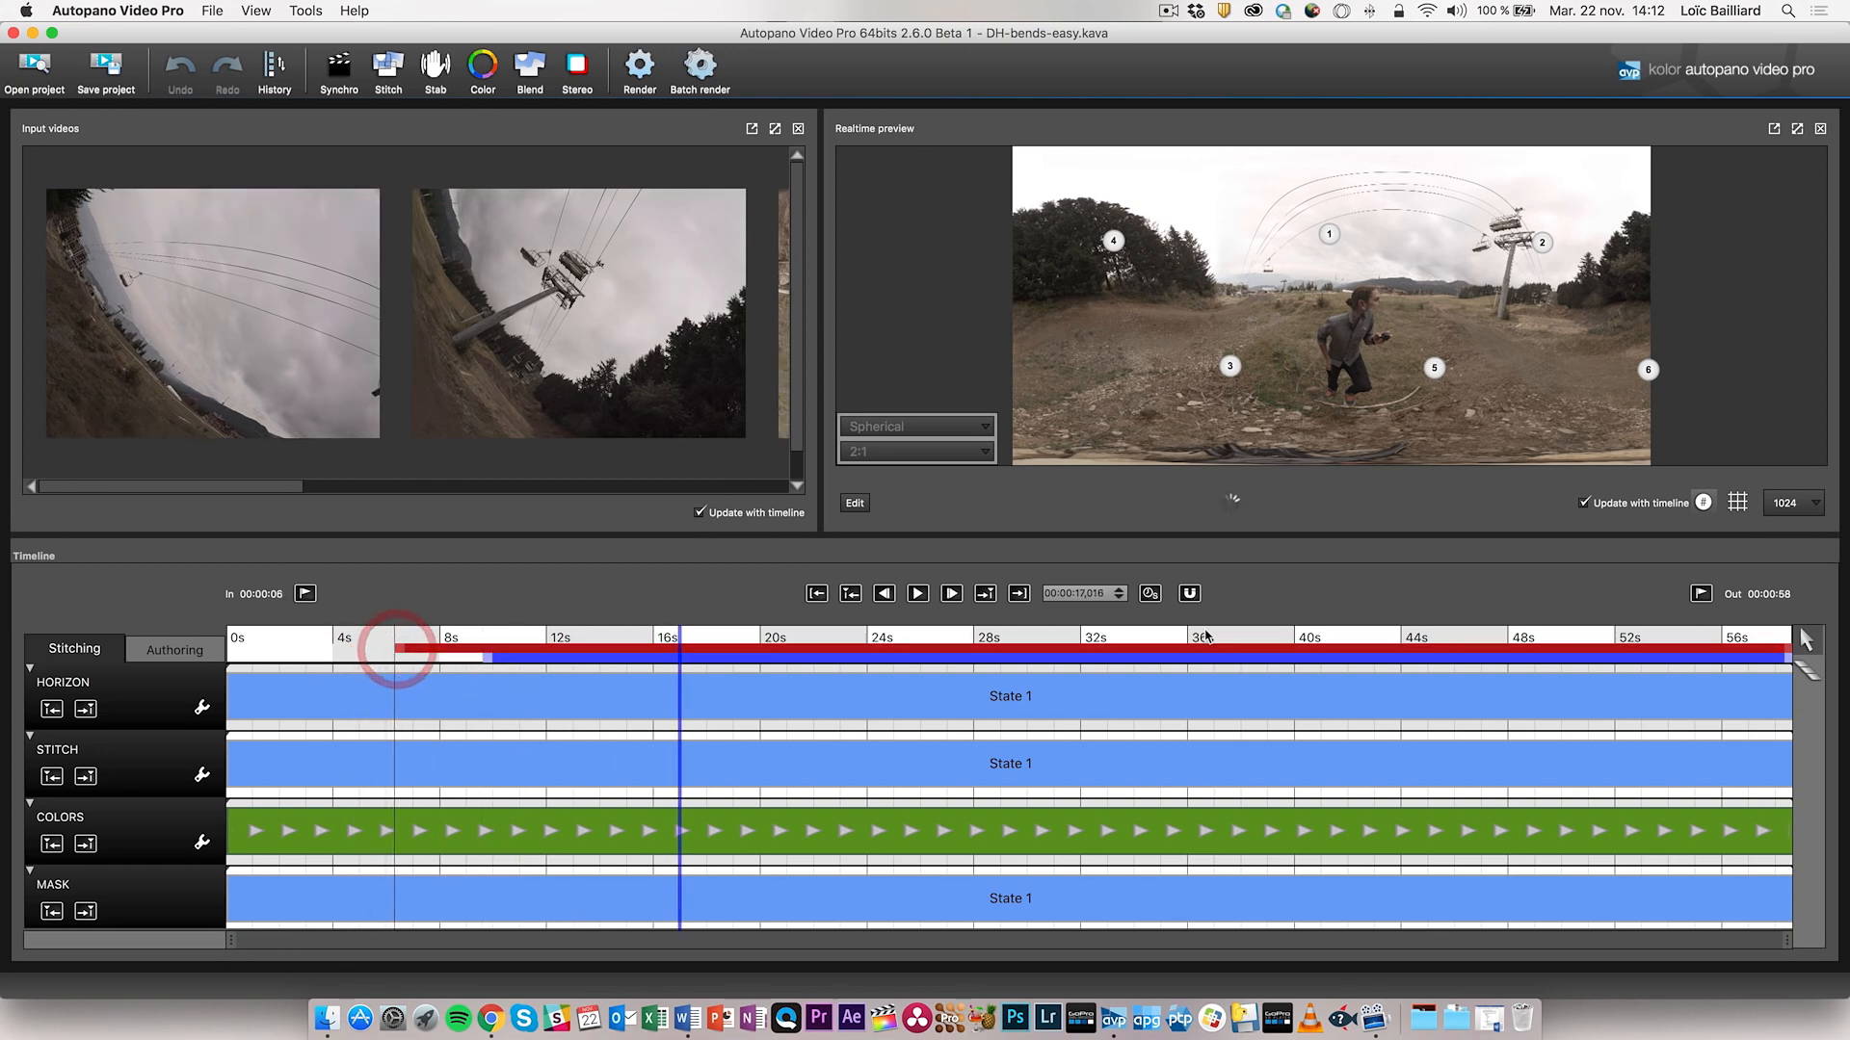
pyautogui.moveTo(1787, 651); pyautogui.dragTo(1484, 652)
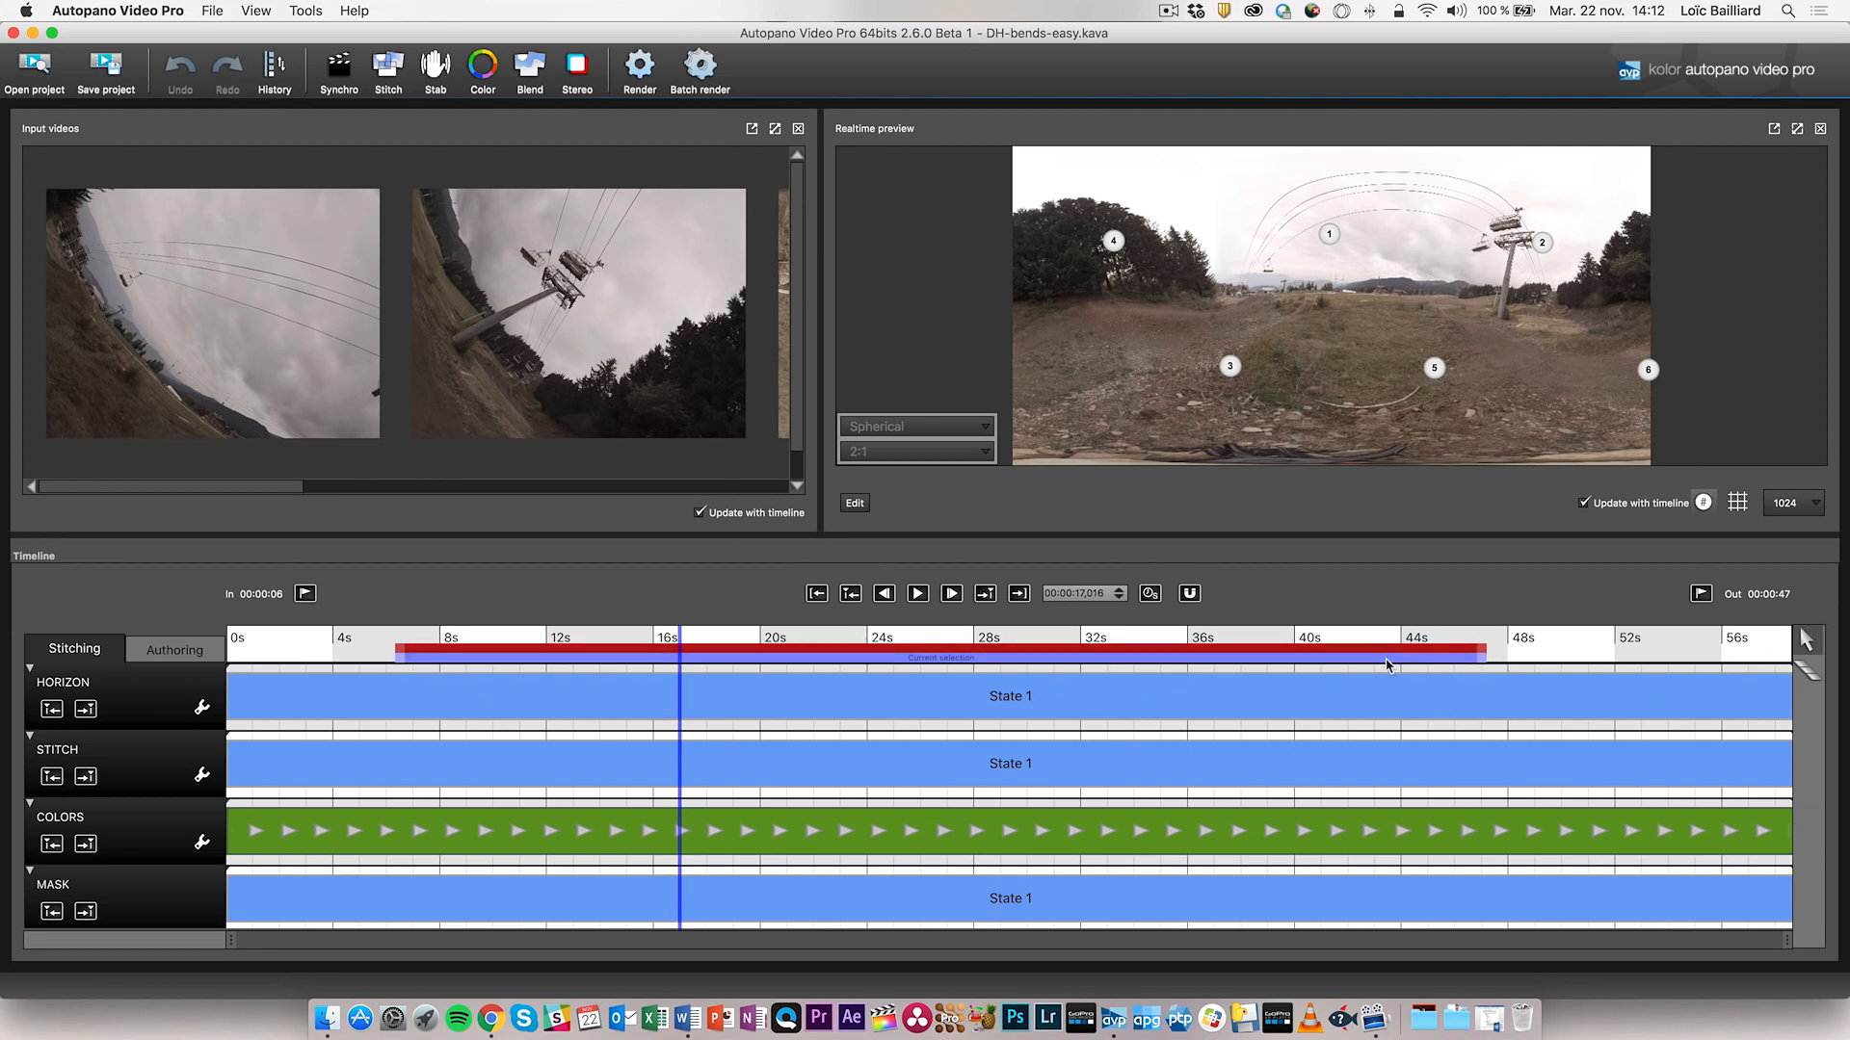
pyautogui.moveTo(1387, 663); pyautogui.dragTo(1622, 662)
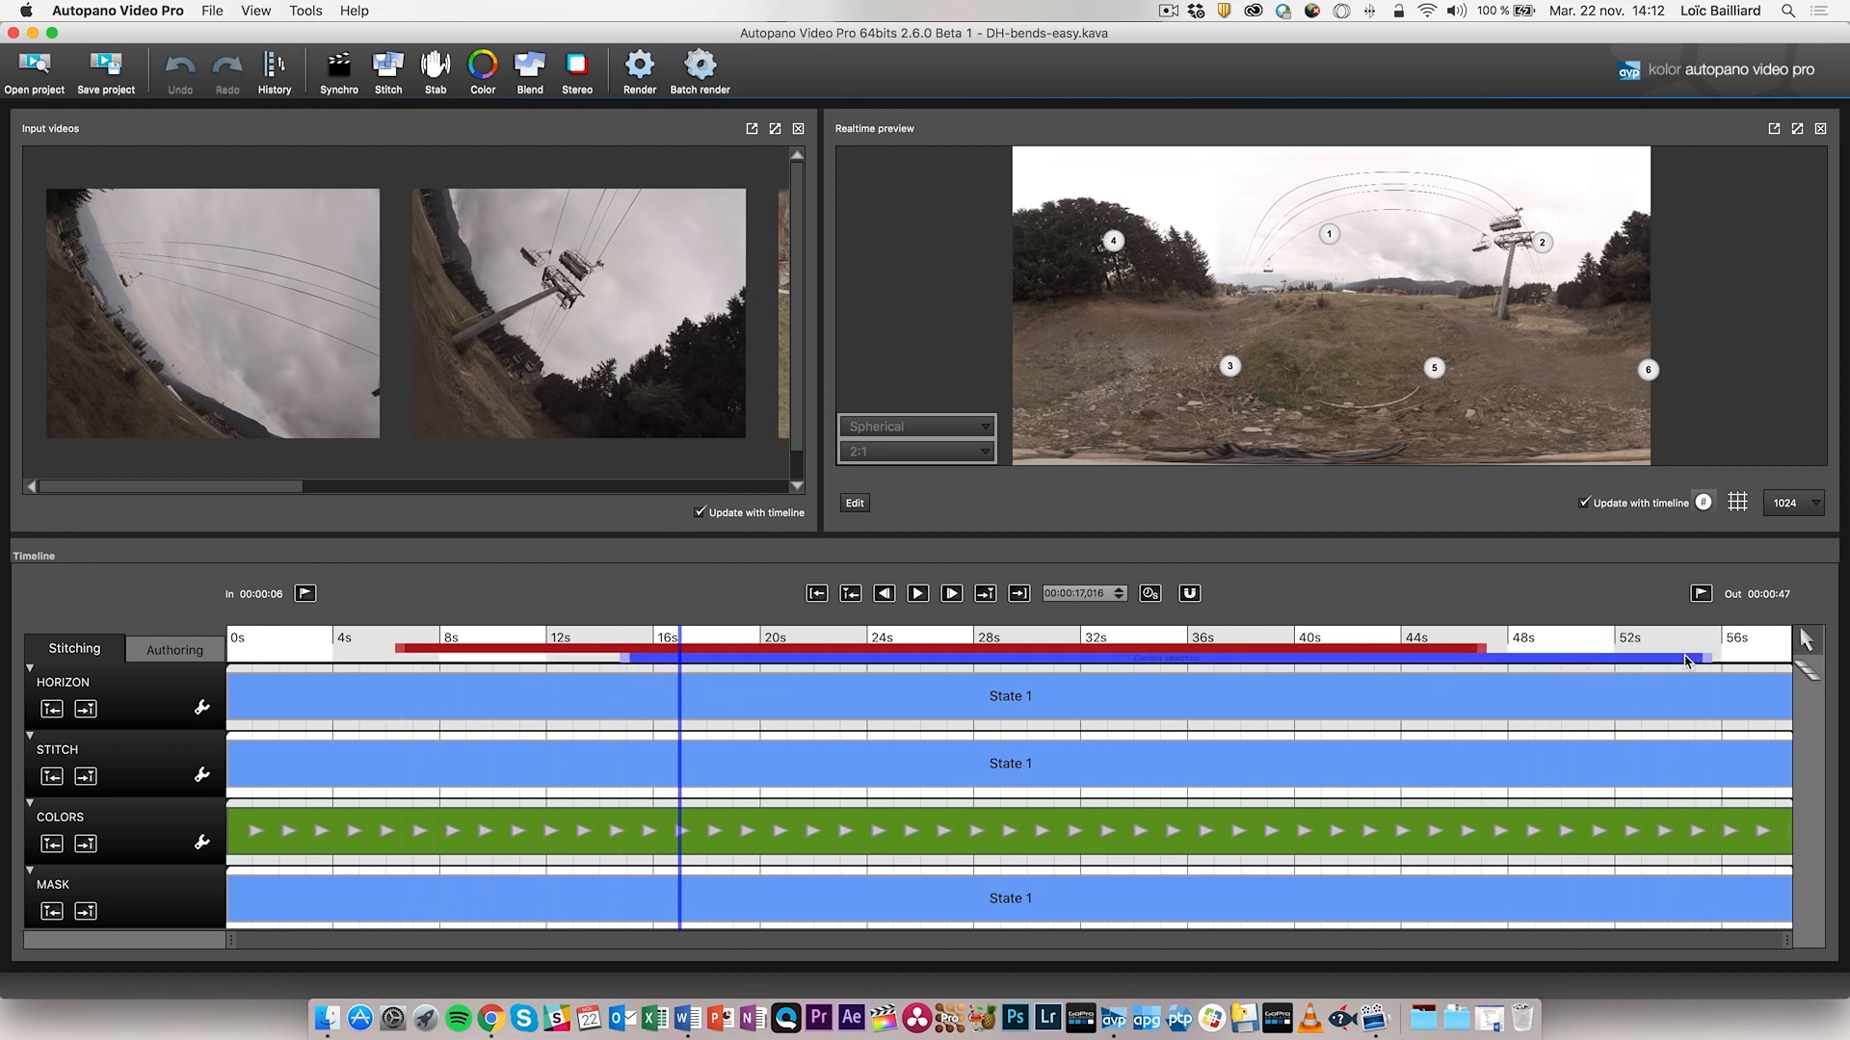
pyautogui.doubleClick(1115, 663)
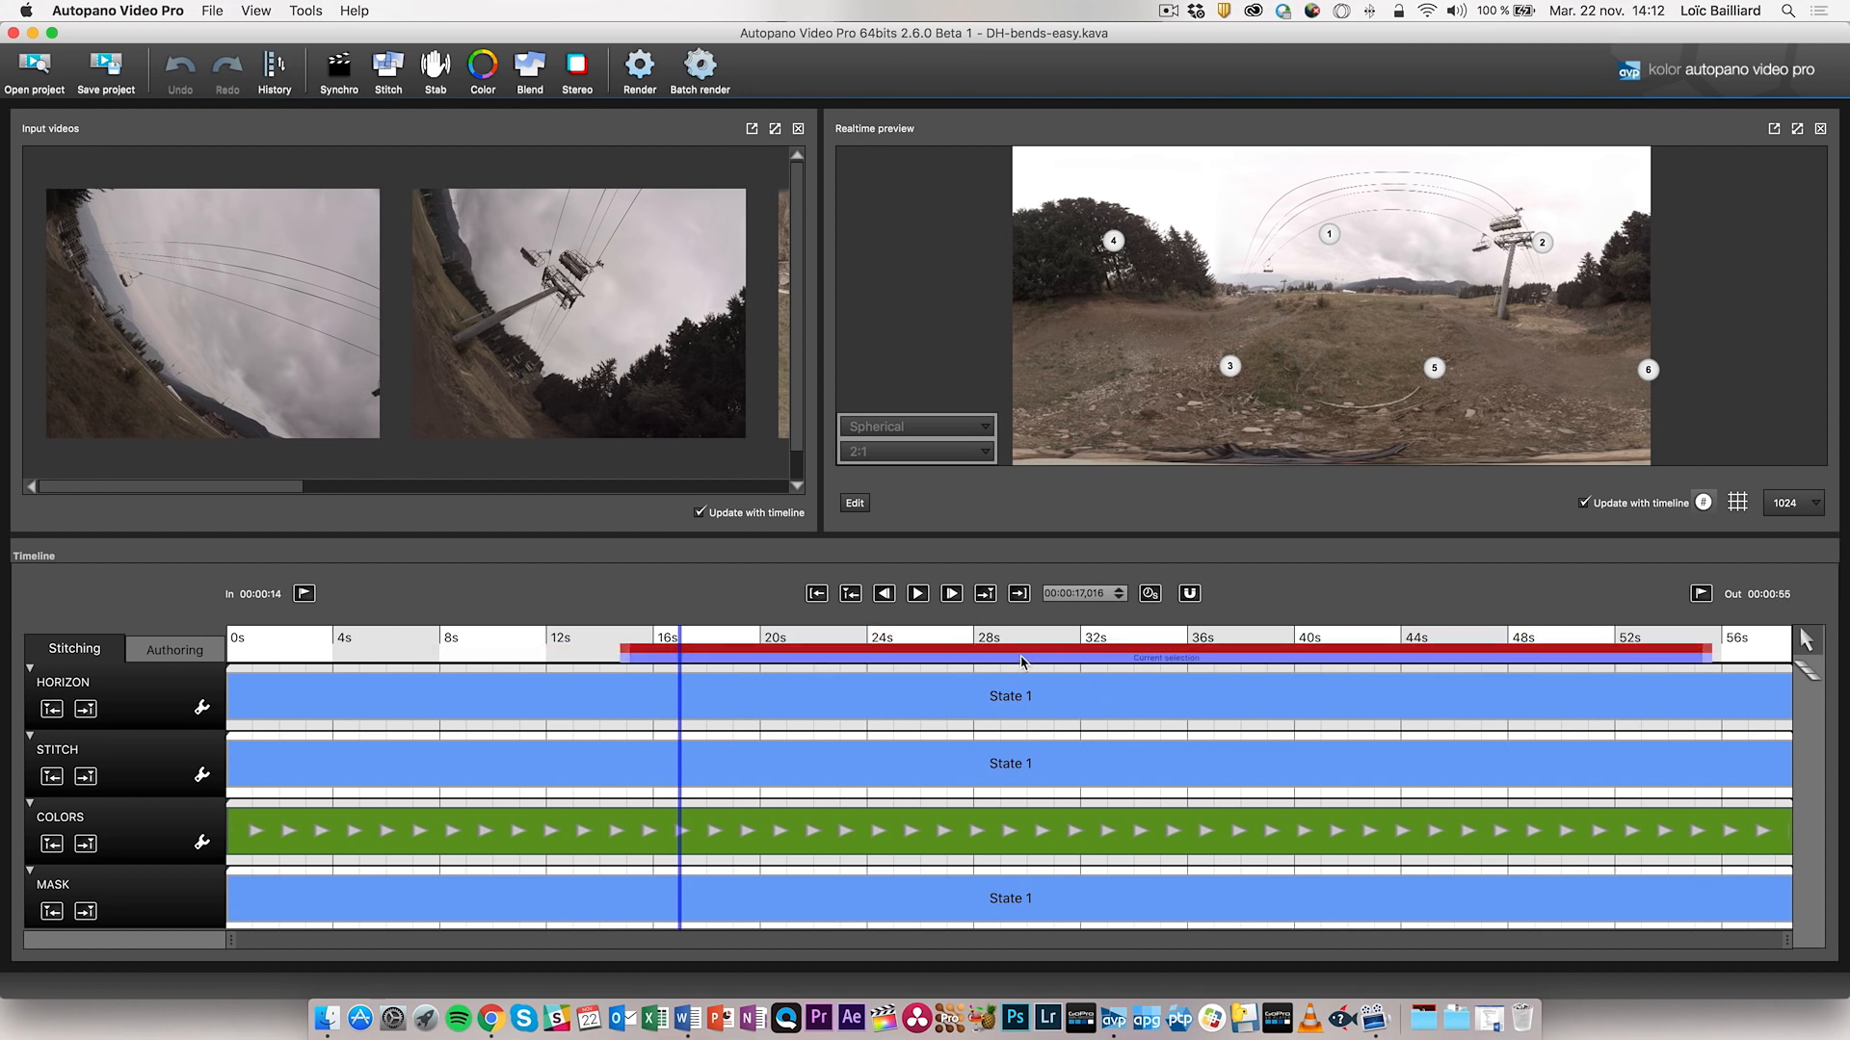
pyautogui.click(929, 596)
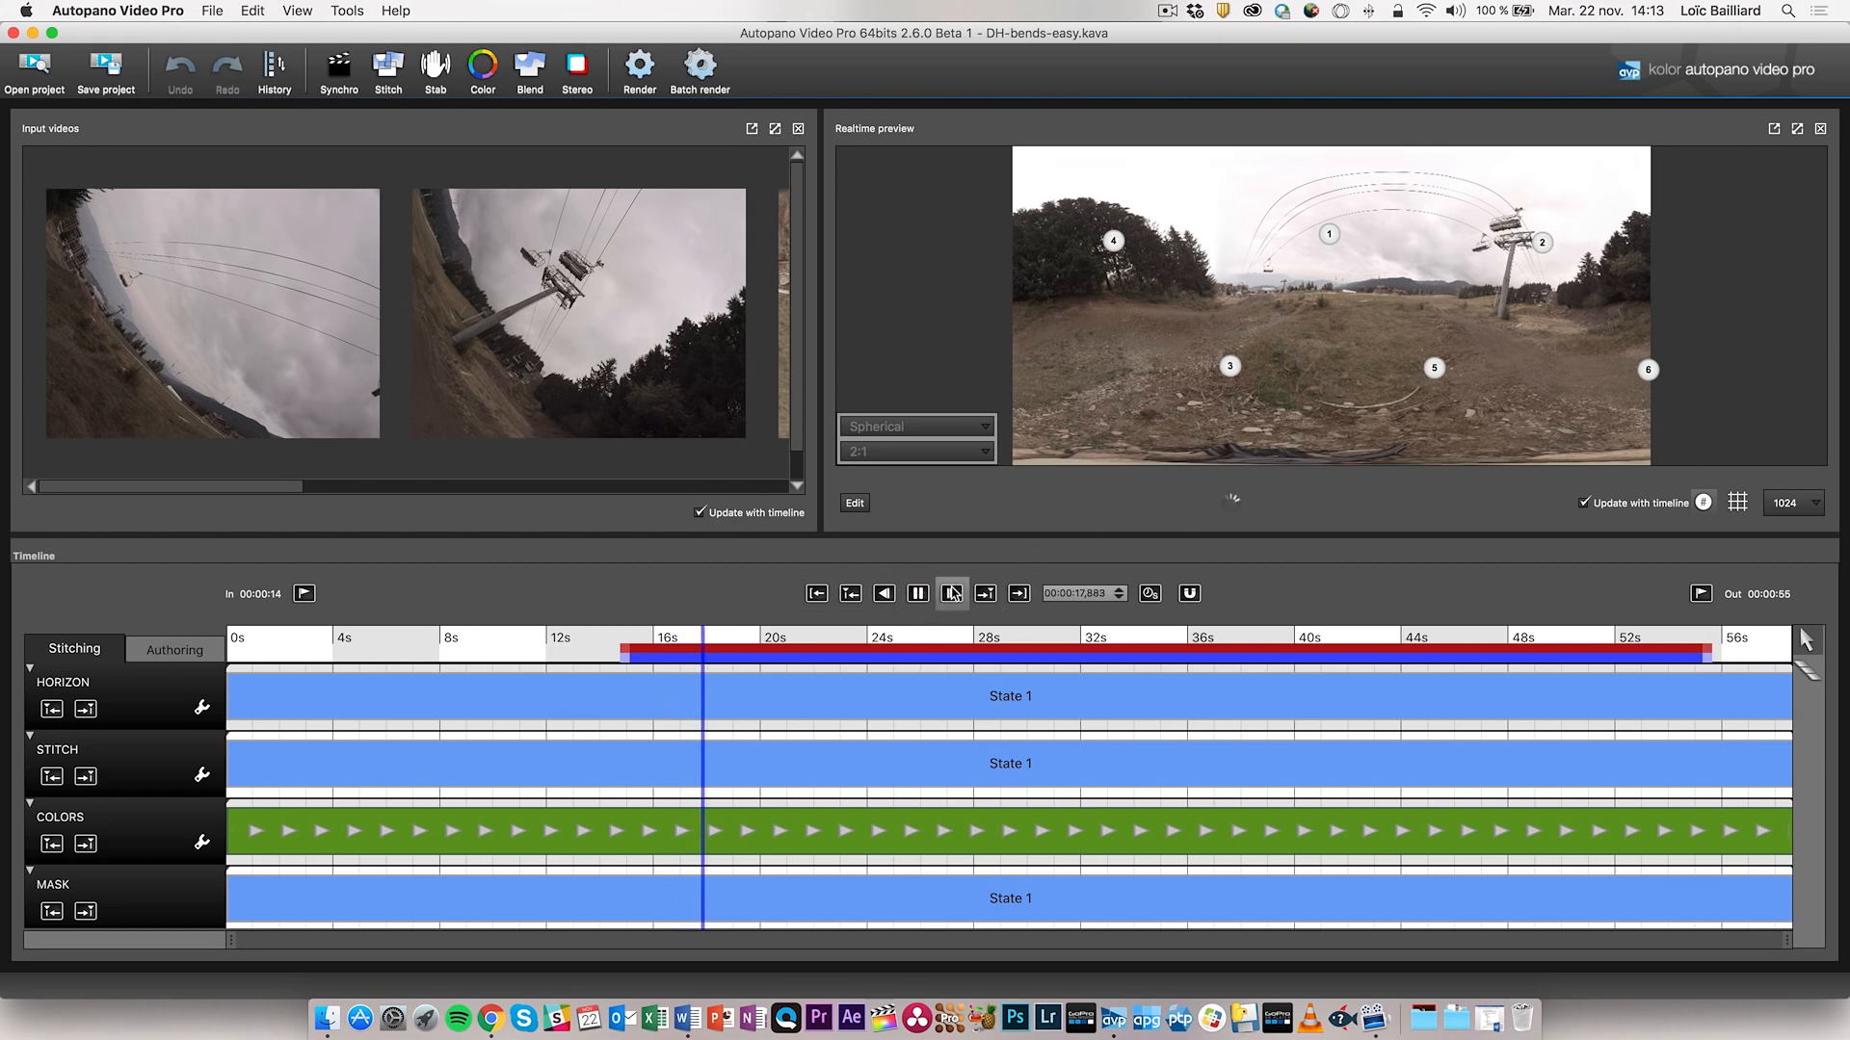
pyautogui.click(918, 593)
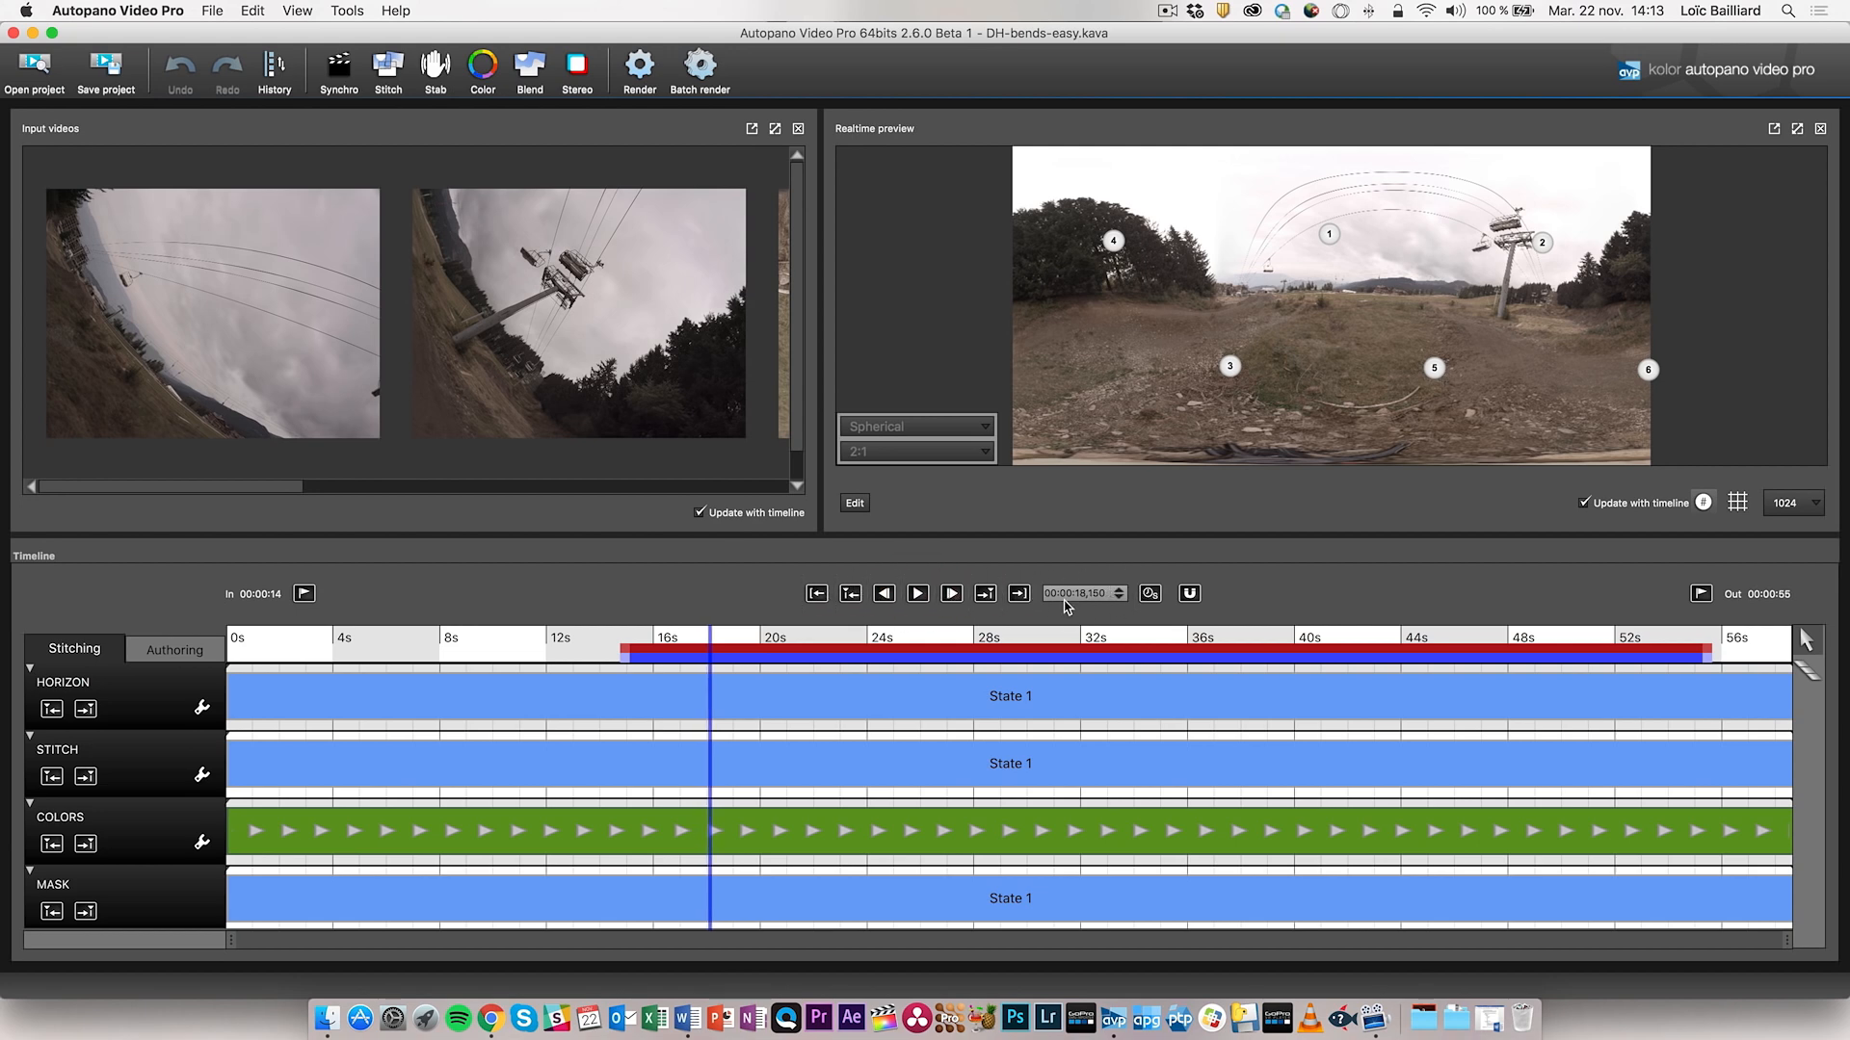
pyautogui.click(1150, 593)
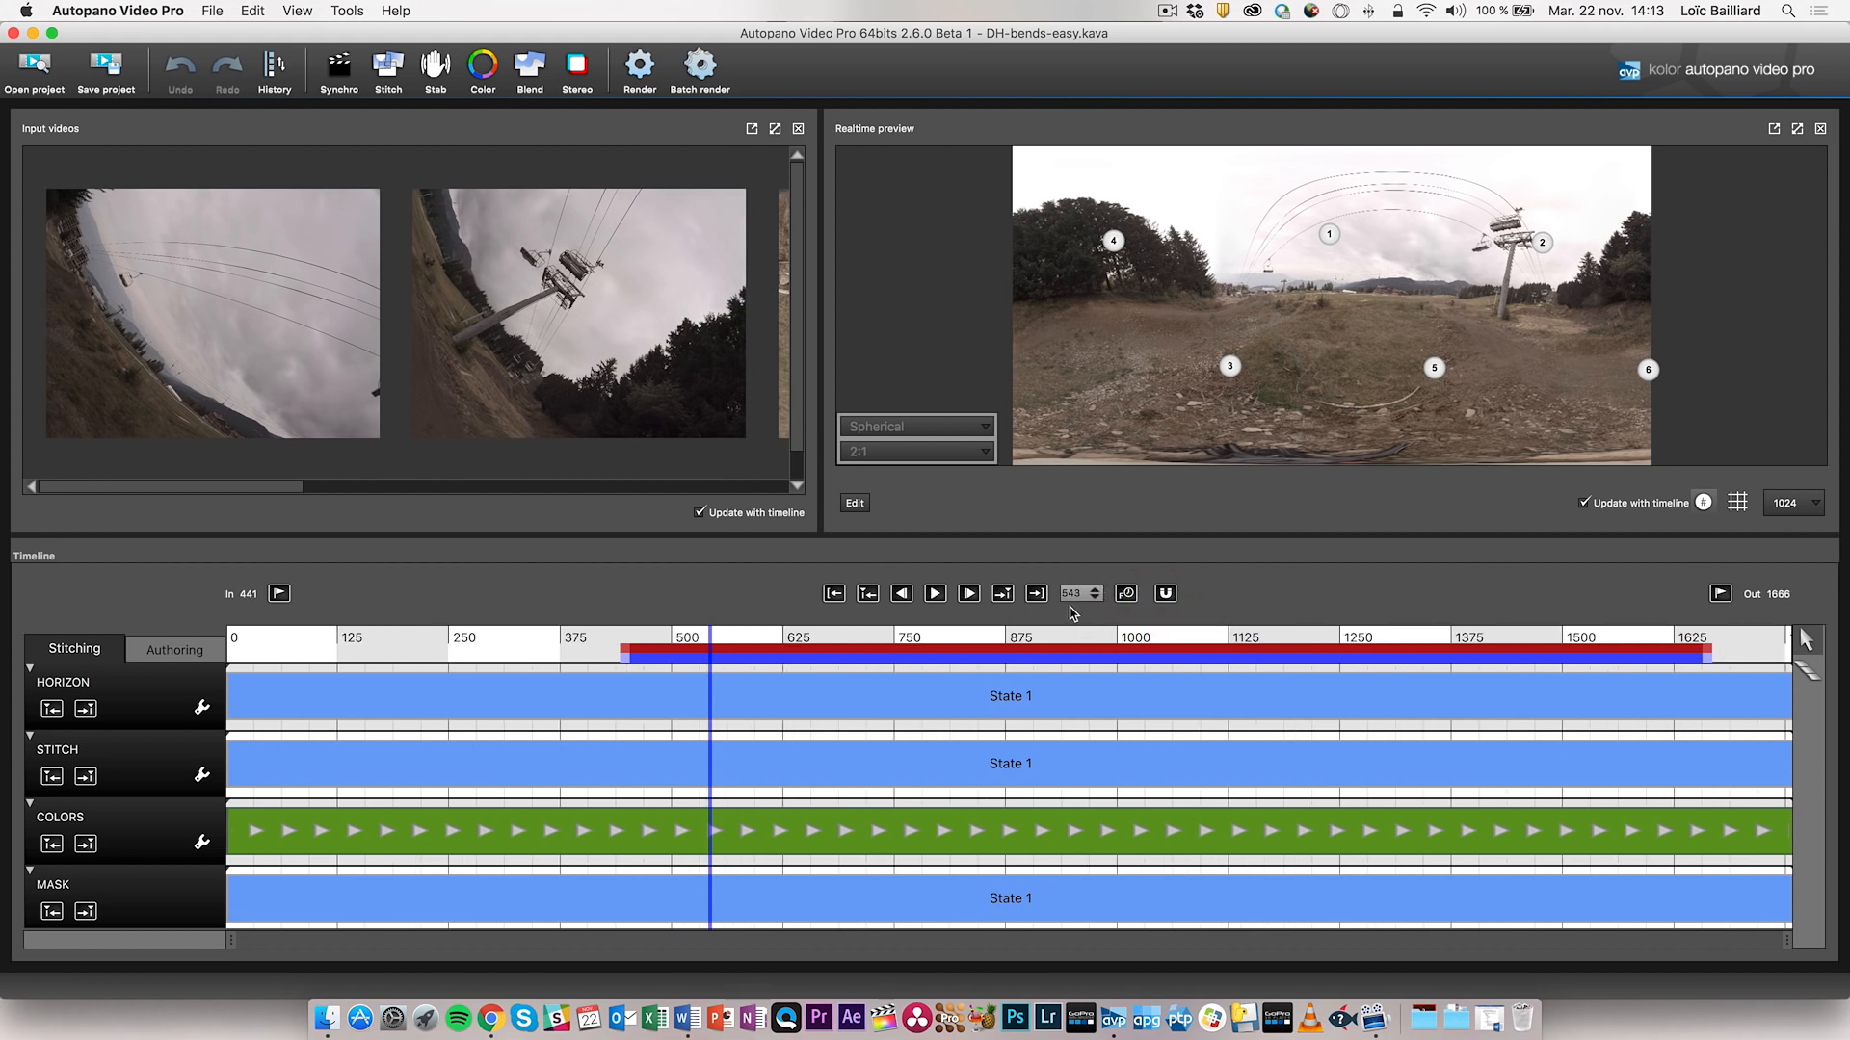
pyautogui.click(673, 636)
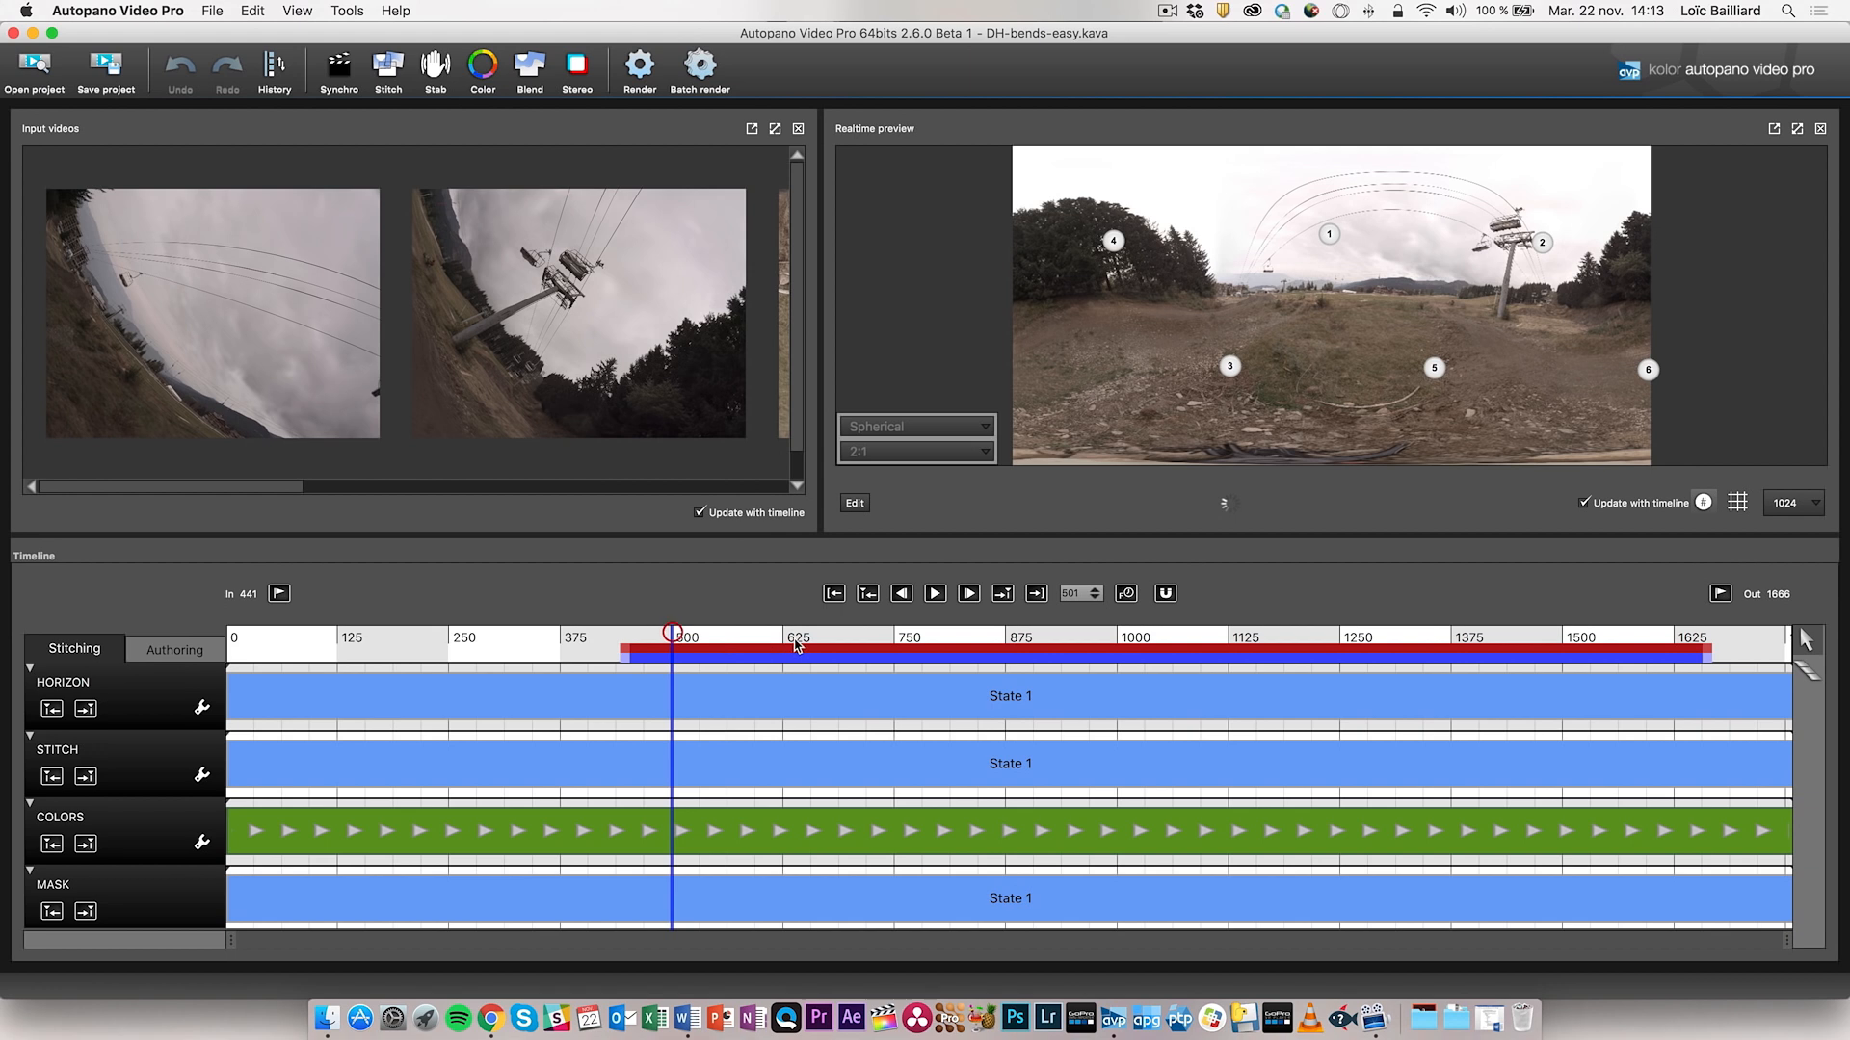
pyautogui.click(1125, 594)
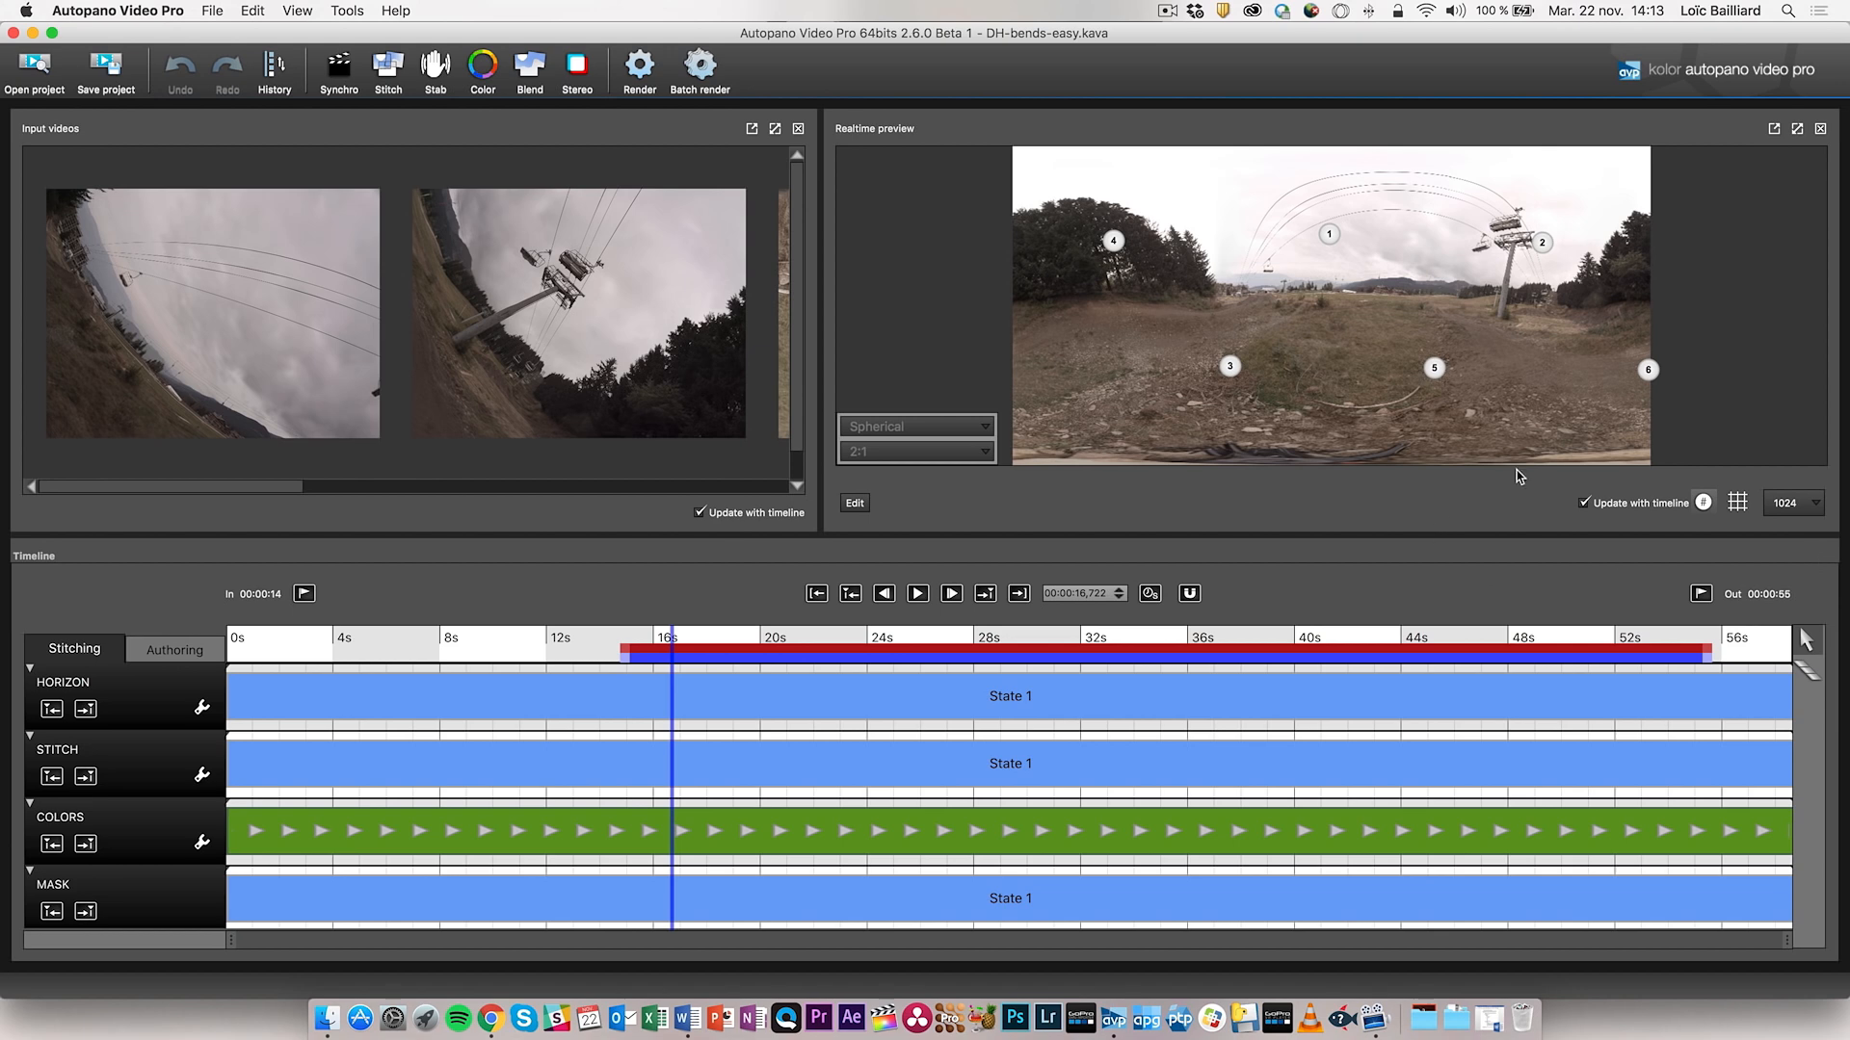
pyautogui.click(1702, 503)
# - Show the numbered camera markers and grid overlay, then level the panorama's horizon in the preview
pyautogui.click(1703, 502)
pyautogui.click(1738, 505)
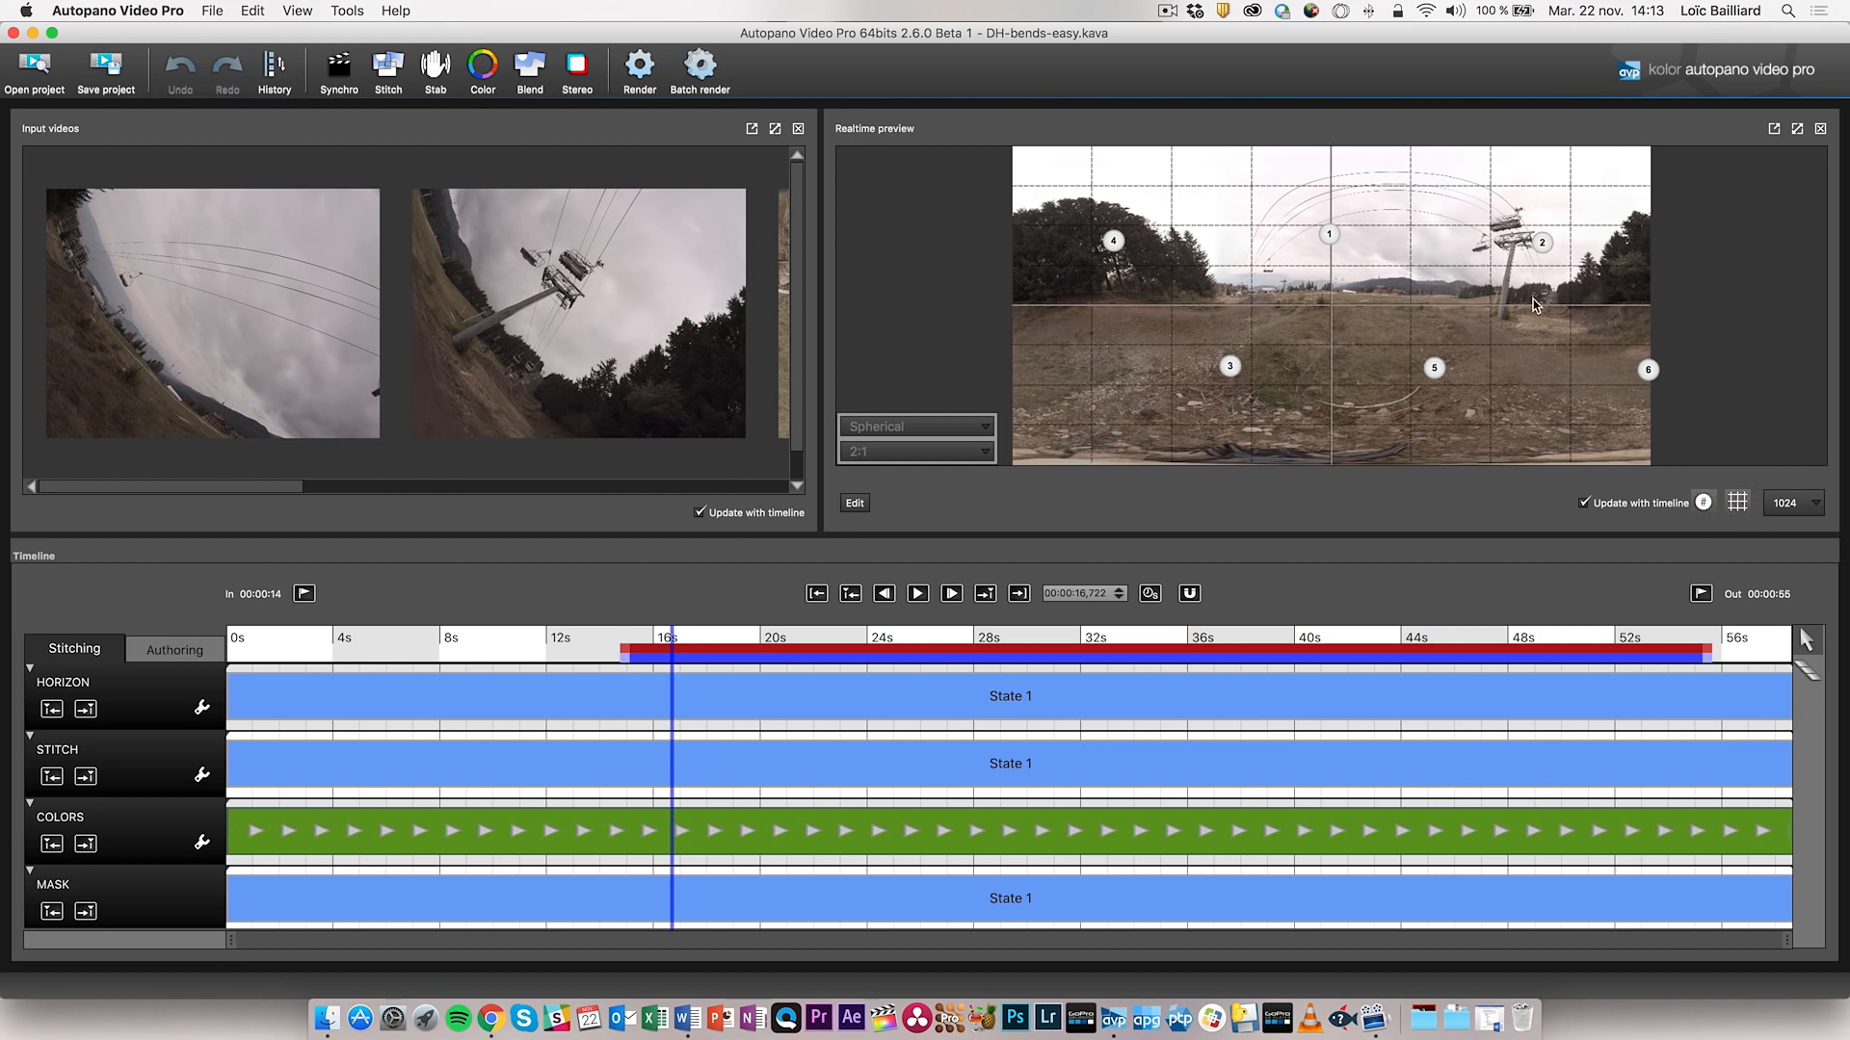
pyautogui.moveTo(1272, 312)
pyautogui.mouseDown()
pyautogui.moveTo(1409, 322)
pyautogui.moveTo(1272, 328)
pyautogui.mouseUp()
pyautogui.moveTo(1400, 314); pyautogui.dragTo(1400, 322)
pyautogui.moveTo(1237, 334); pyautogui.dragTo(1238, 333)
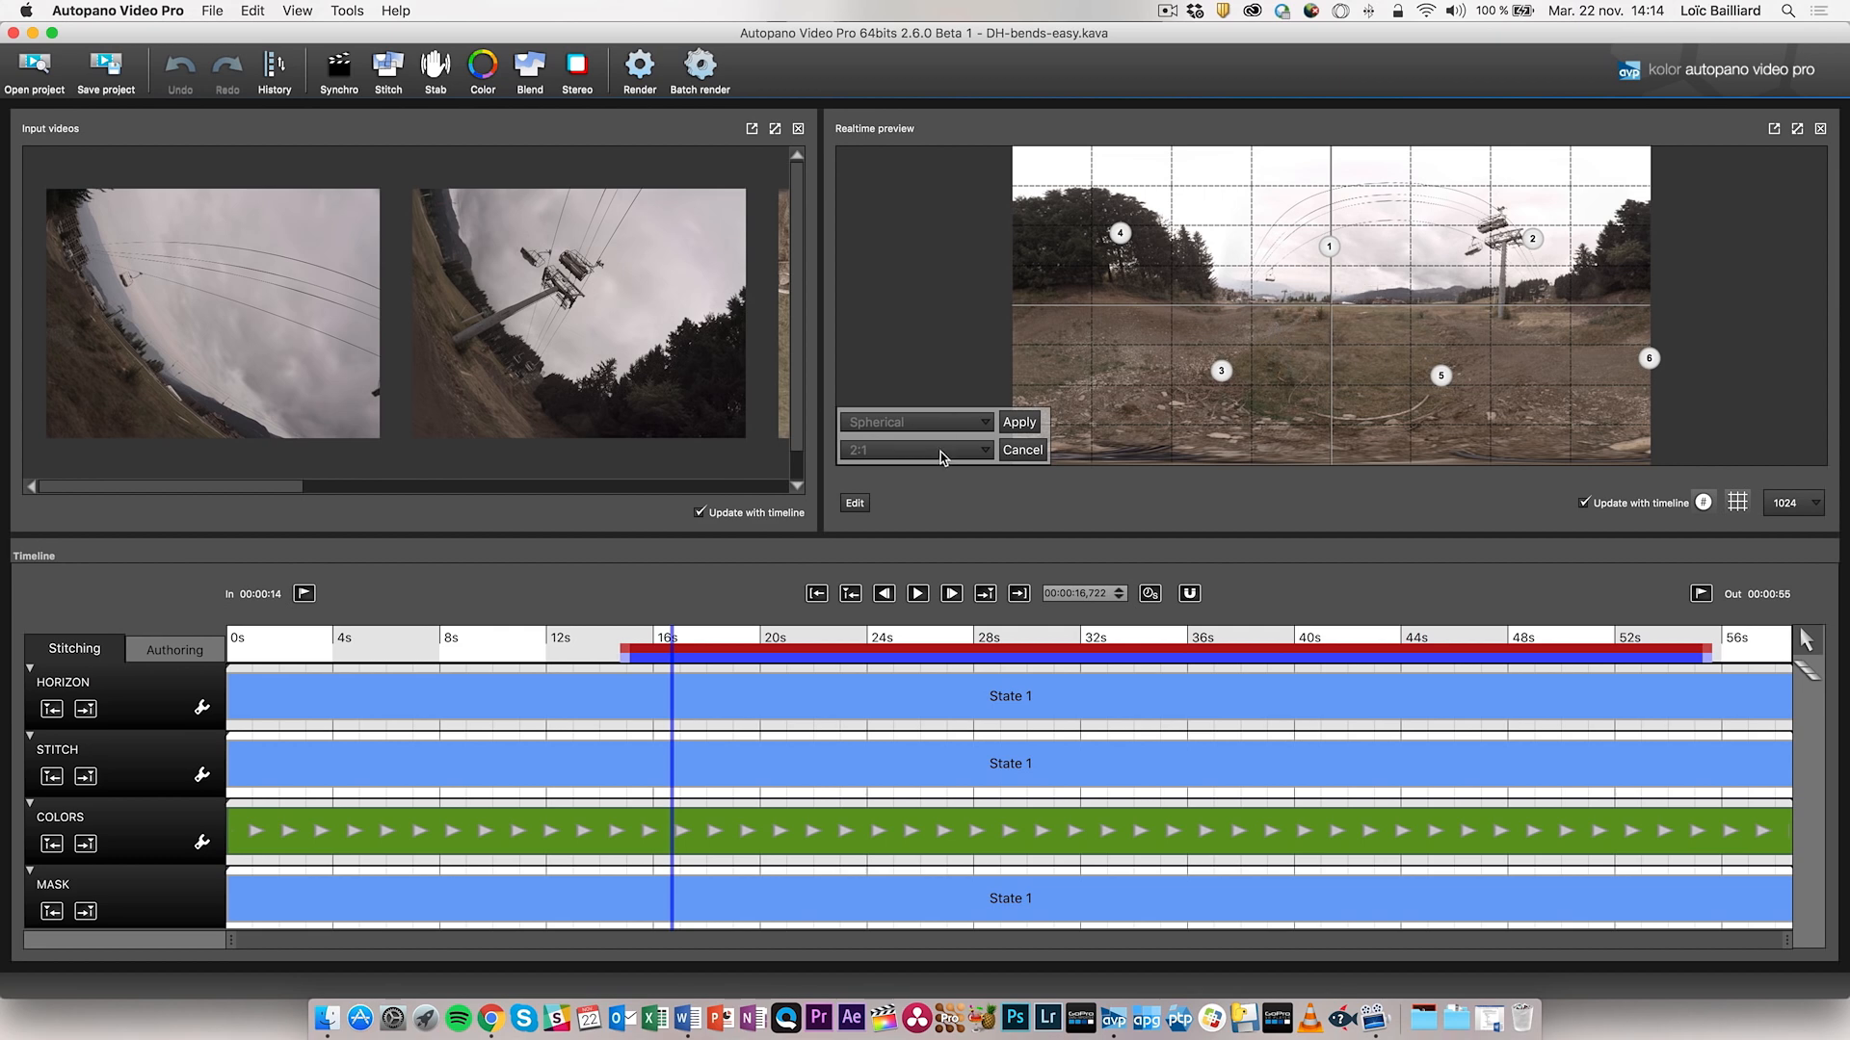
# - Widen the Input videos area to fit a third clip and reveal each clip's playback controls
pyautogui.moveTo(822, 364); pyautogui.dragTo(968, 362)
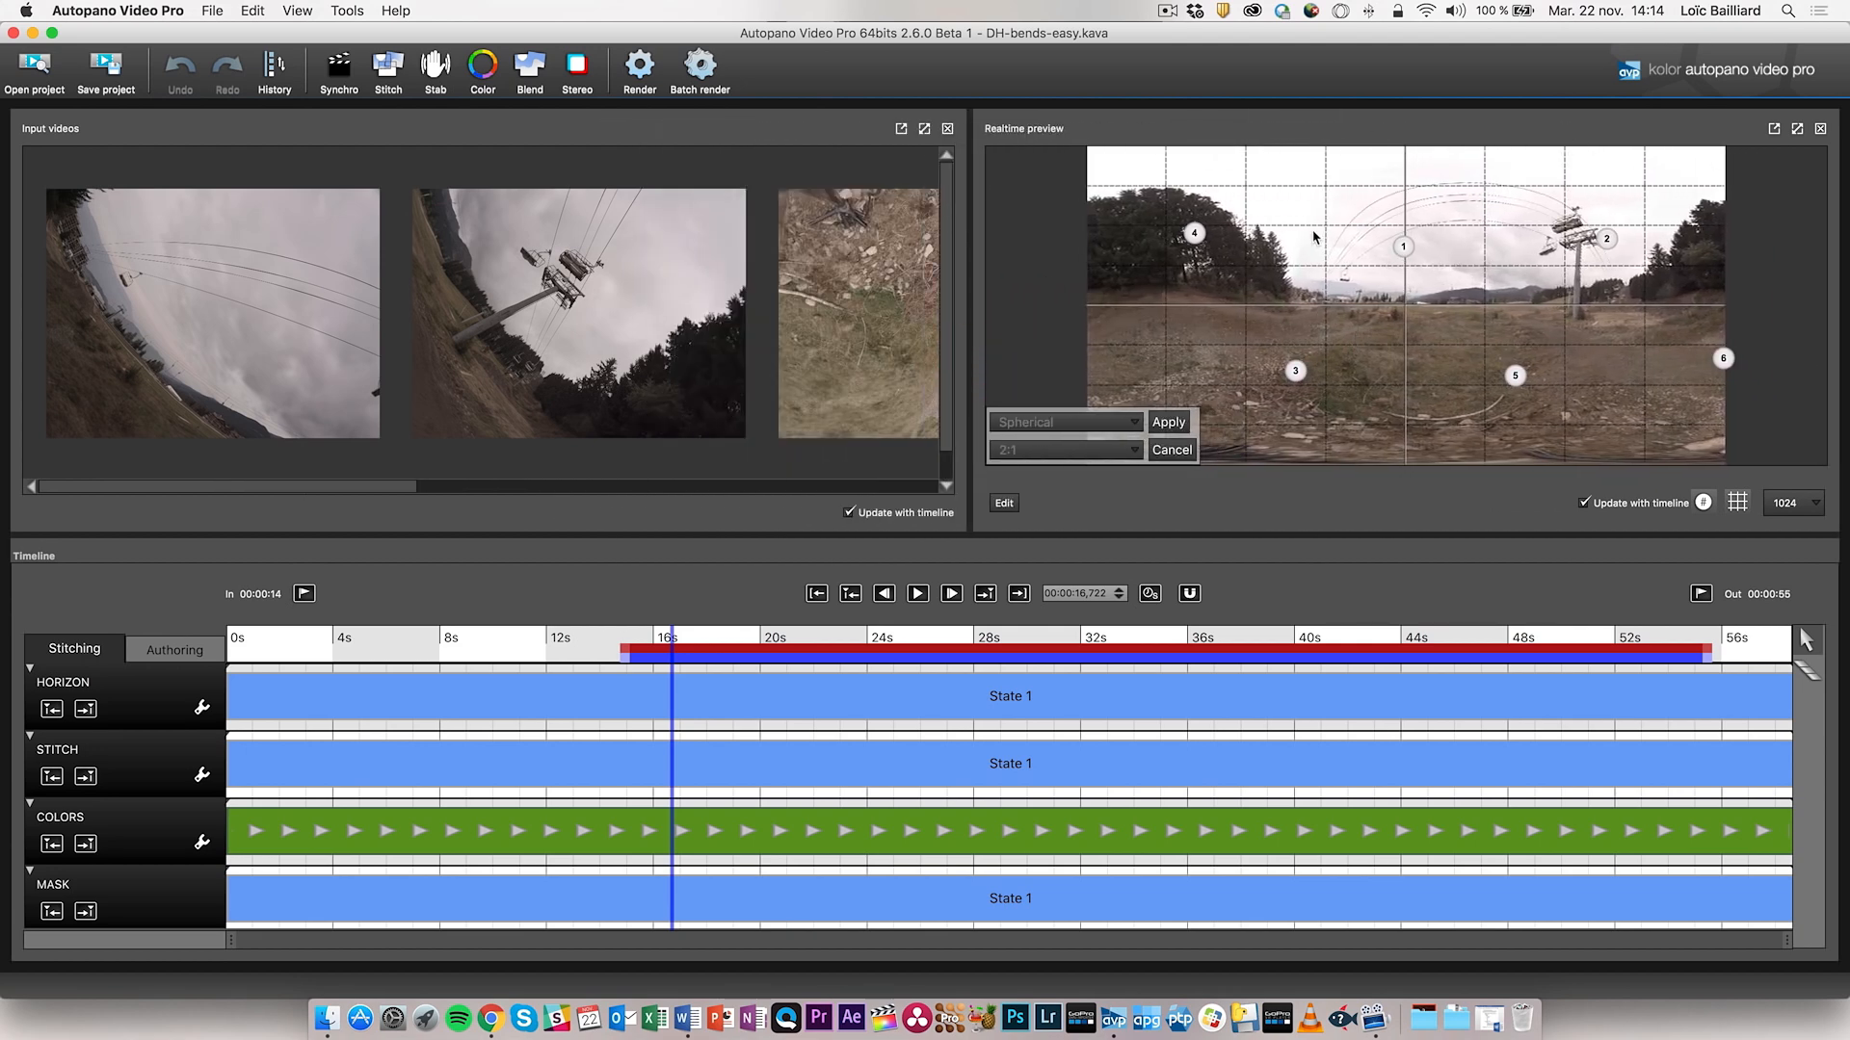
pyautogui.moveTo(366, 485); pyautogui.dragTo(265, 477)
pyautogui.scroll(-2, 306, 345)
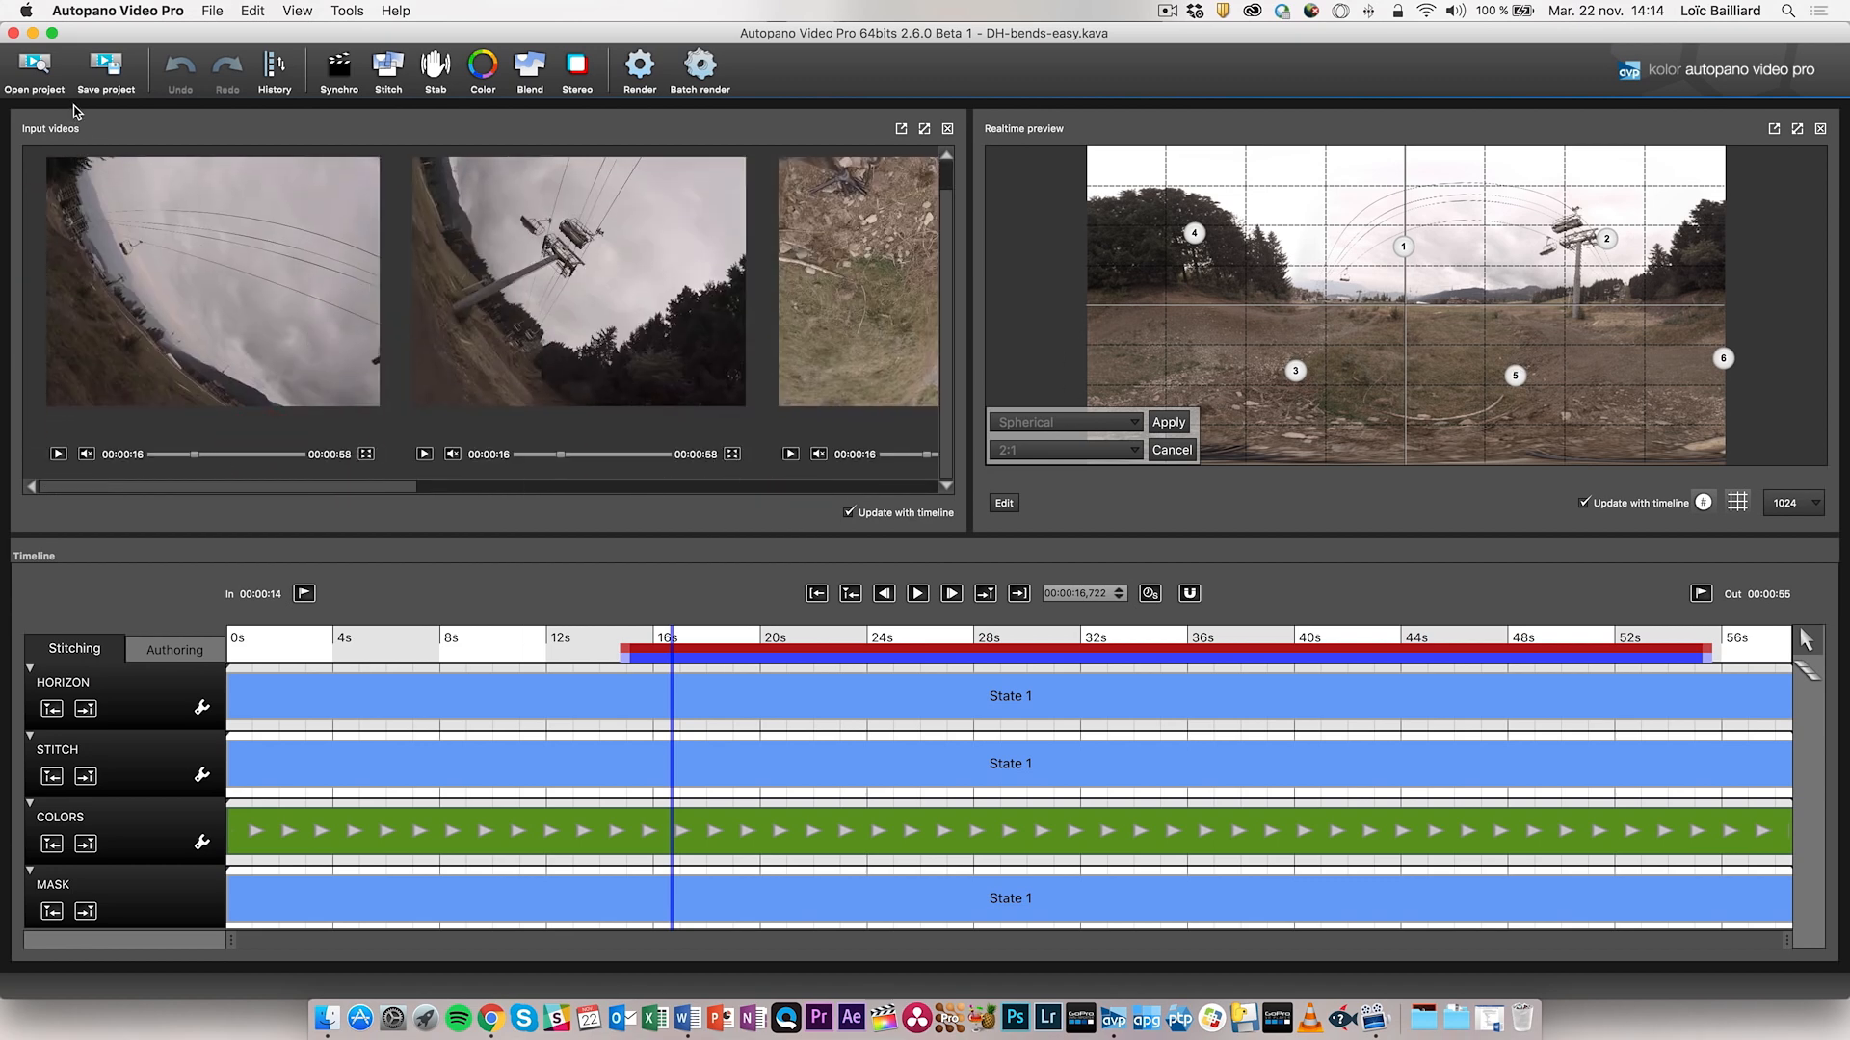
# - Close the Input videos panel, restore it from the View menu, and close it again
pyautogui.click(949, 129)
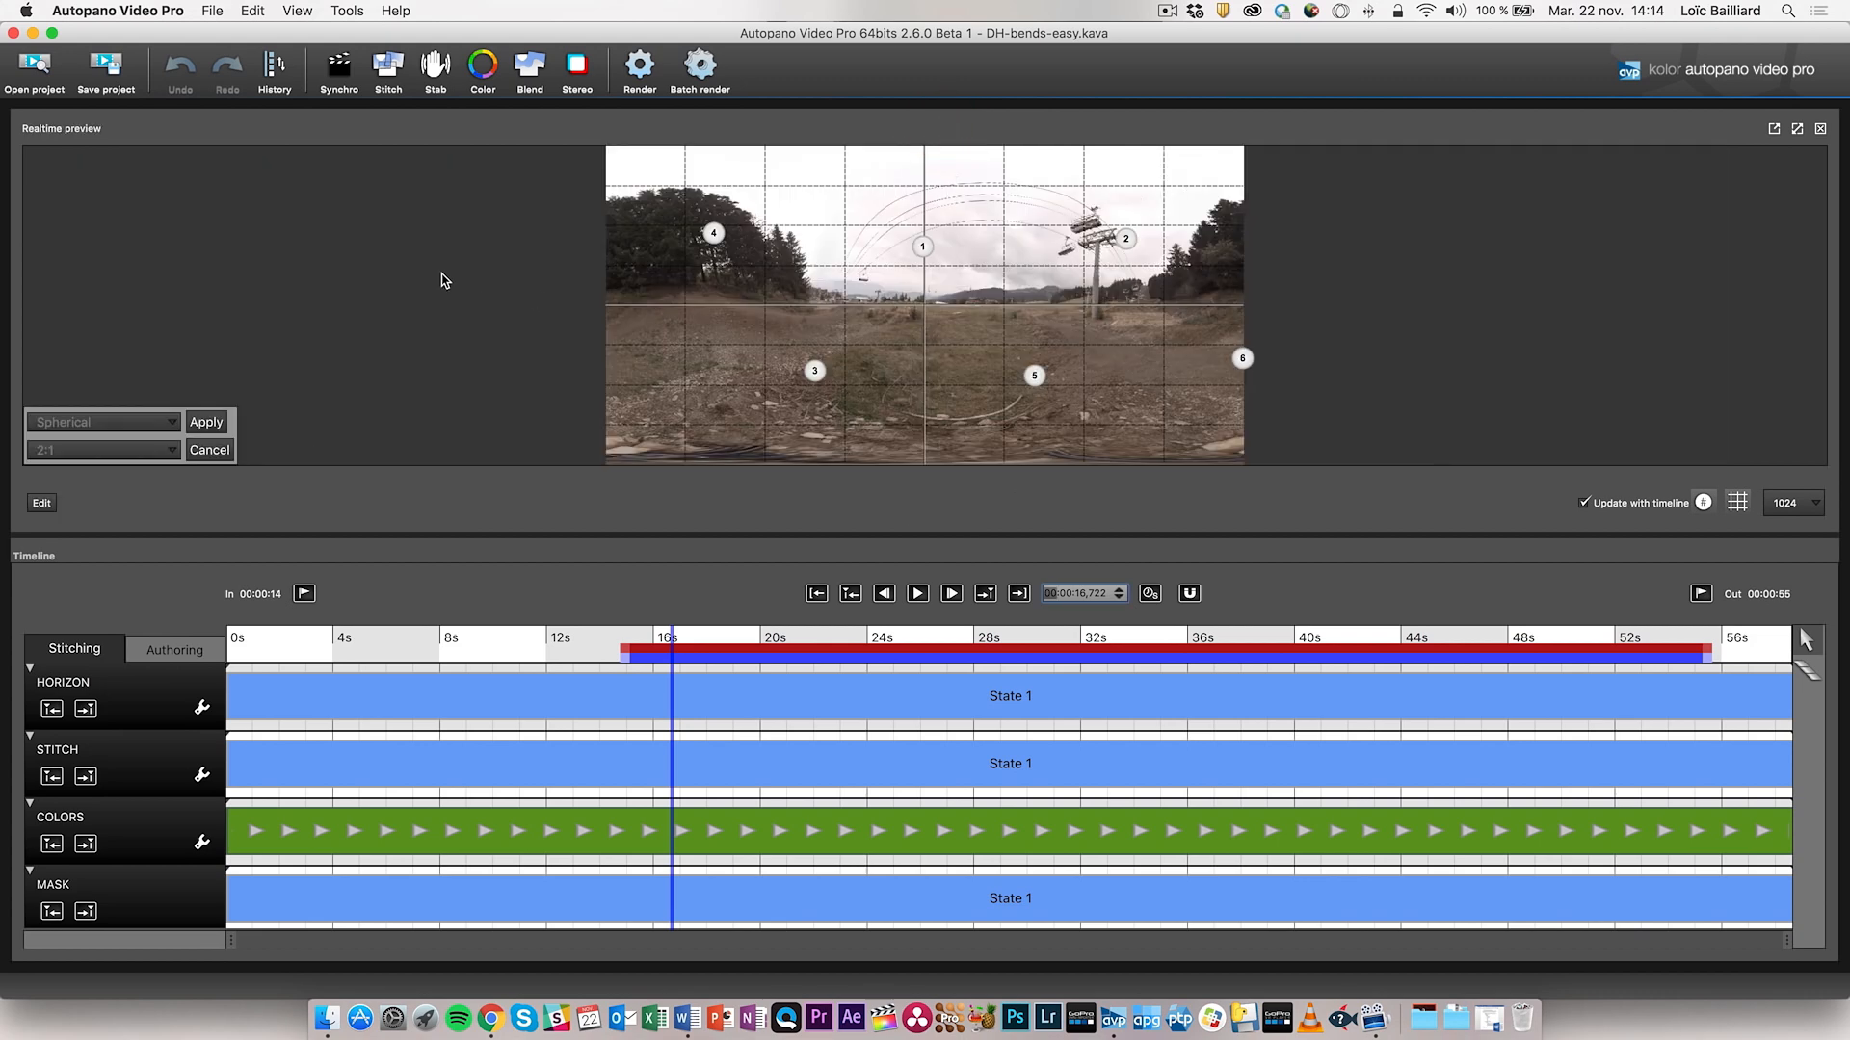
pyautogui.click(300, 10)
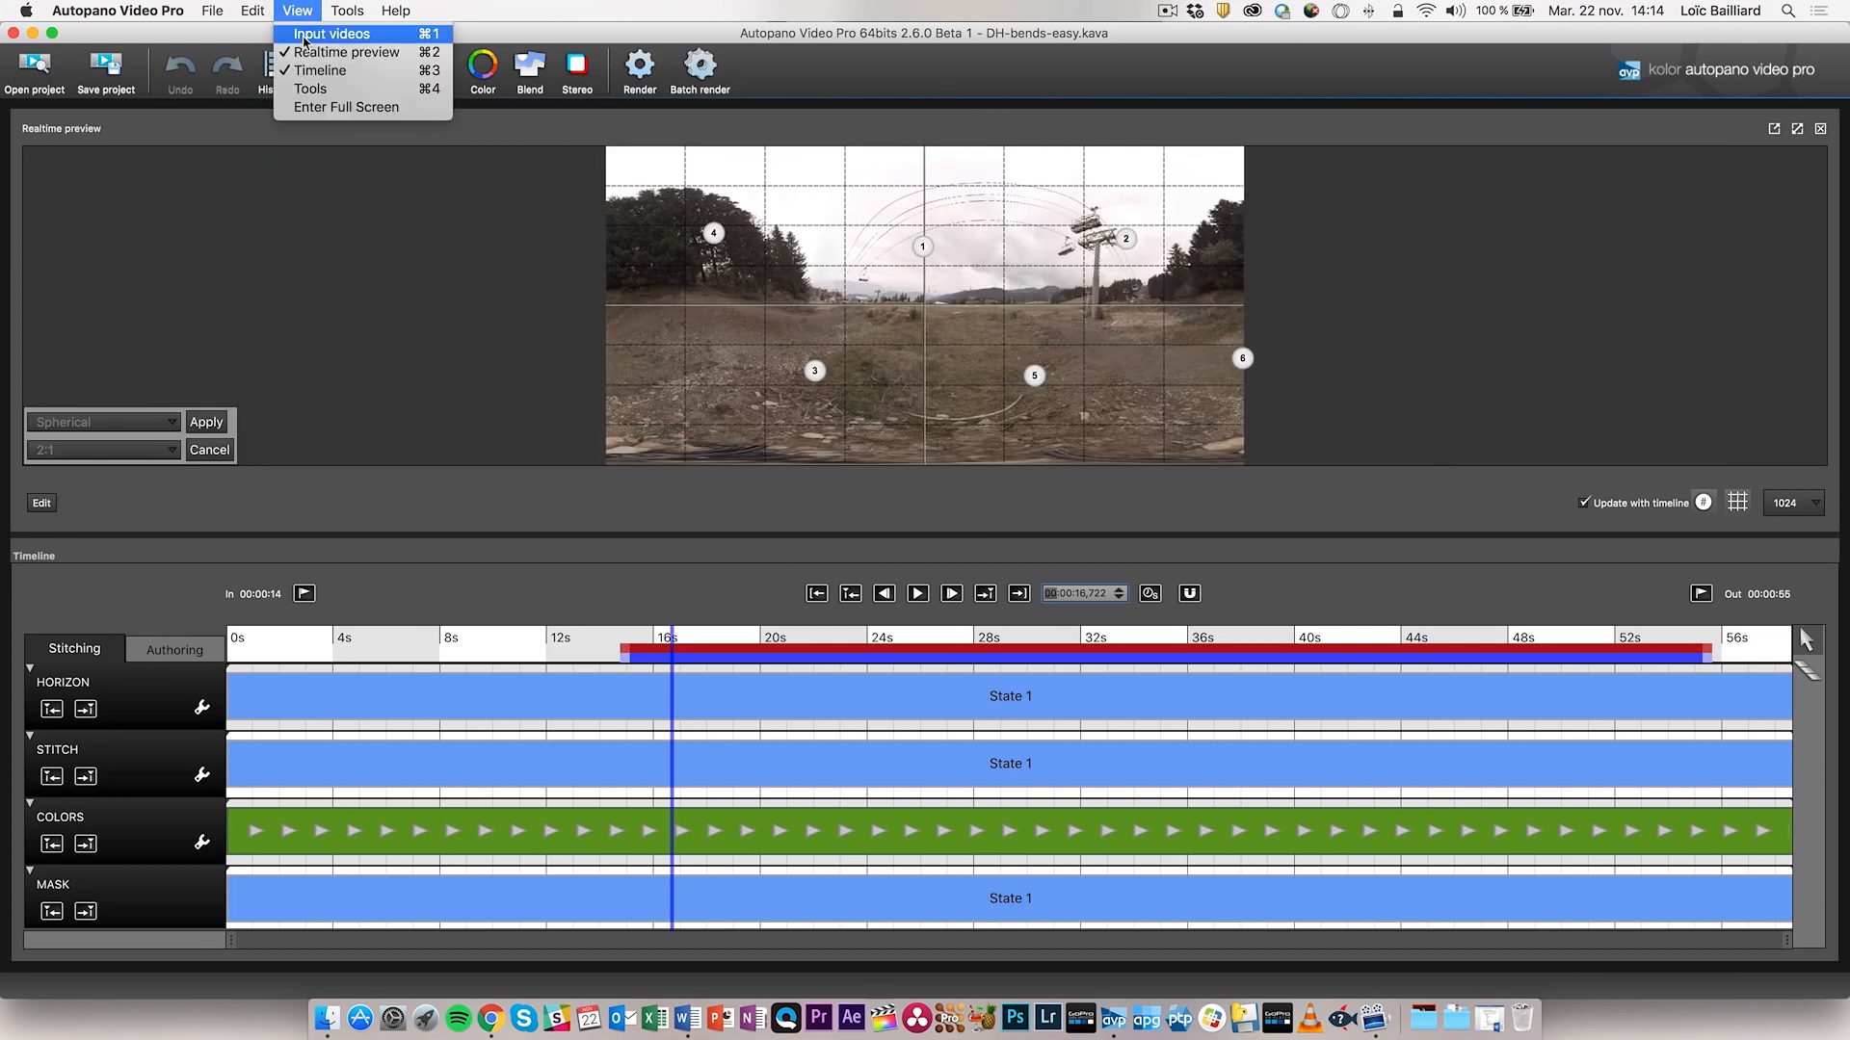
pyautogui.click(304, 35)
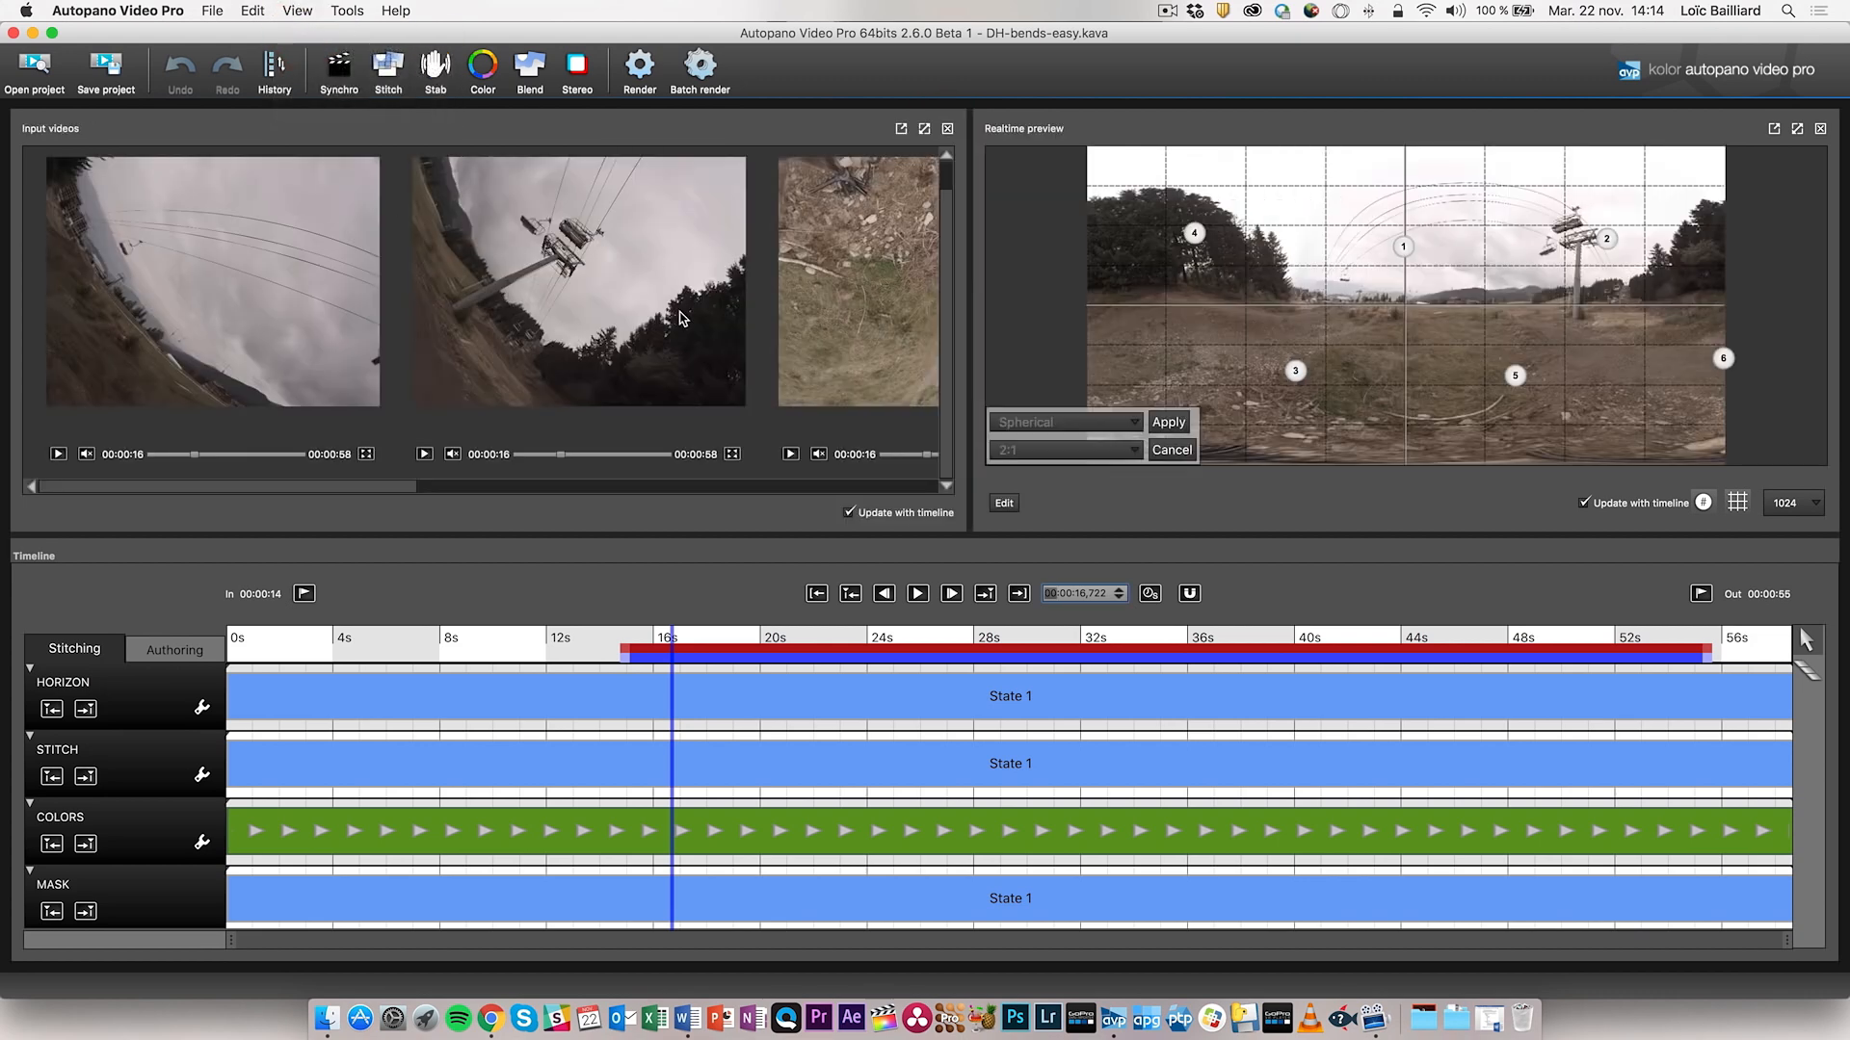
pyautogui.click(948, 128)
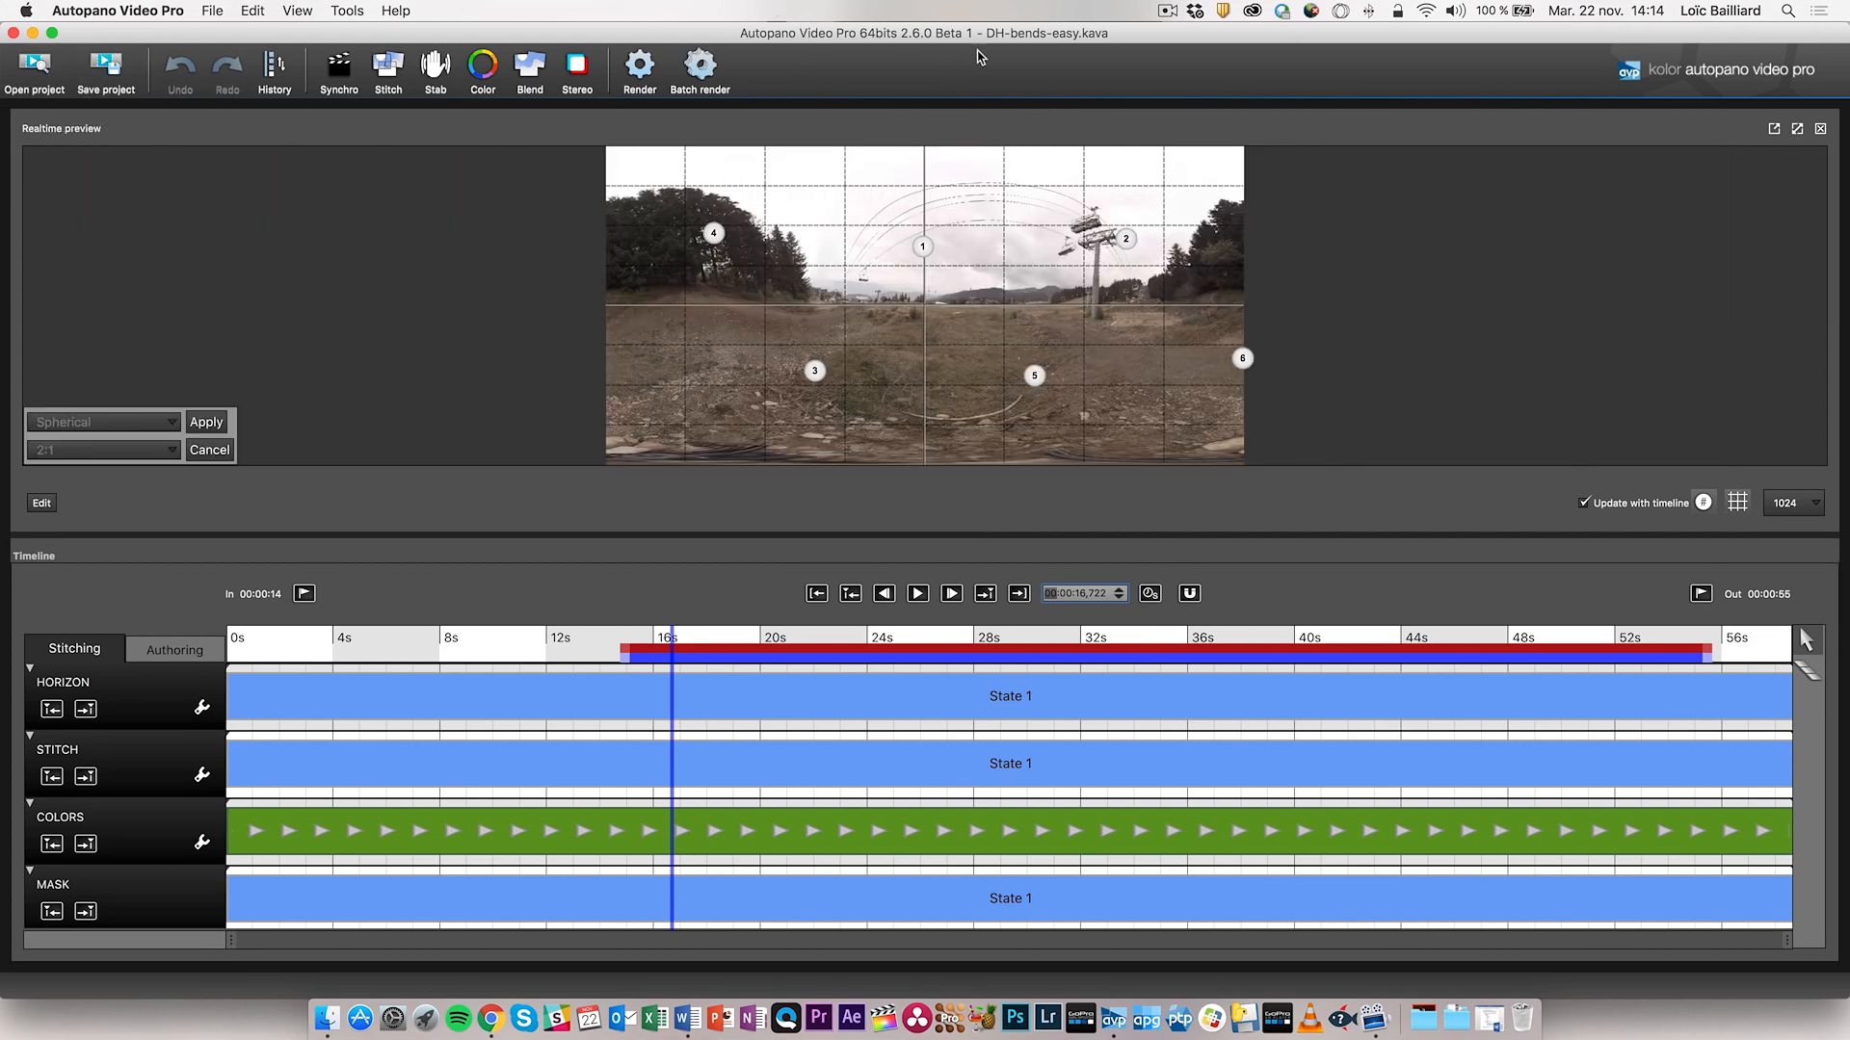
pyautogui.click(337, 77)
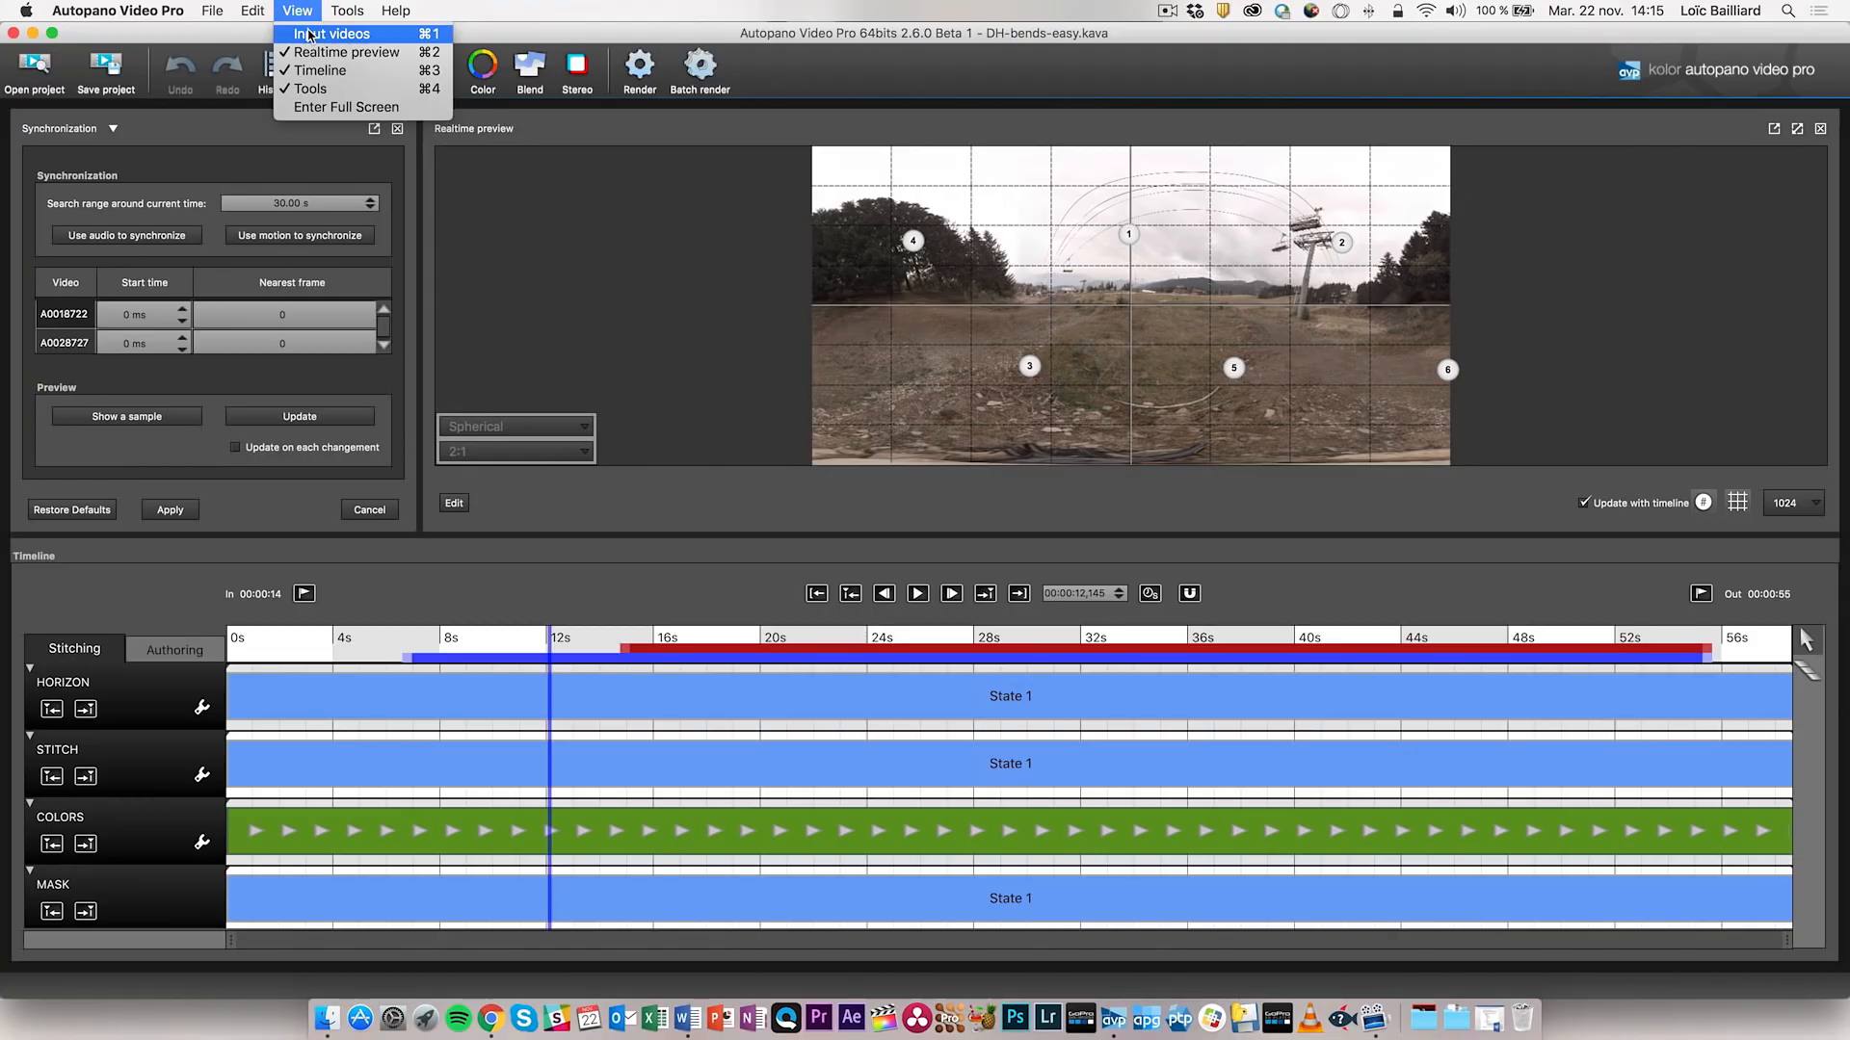
# - Reopen the Input videos panel, scrub the first clip to about 20s, and edit the search range
pyautogui.click(308, 36)
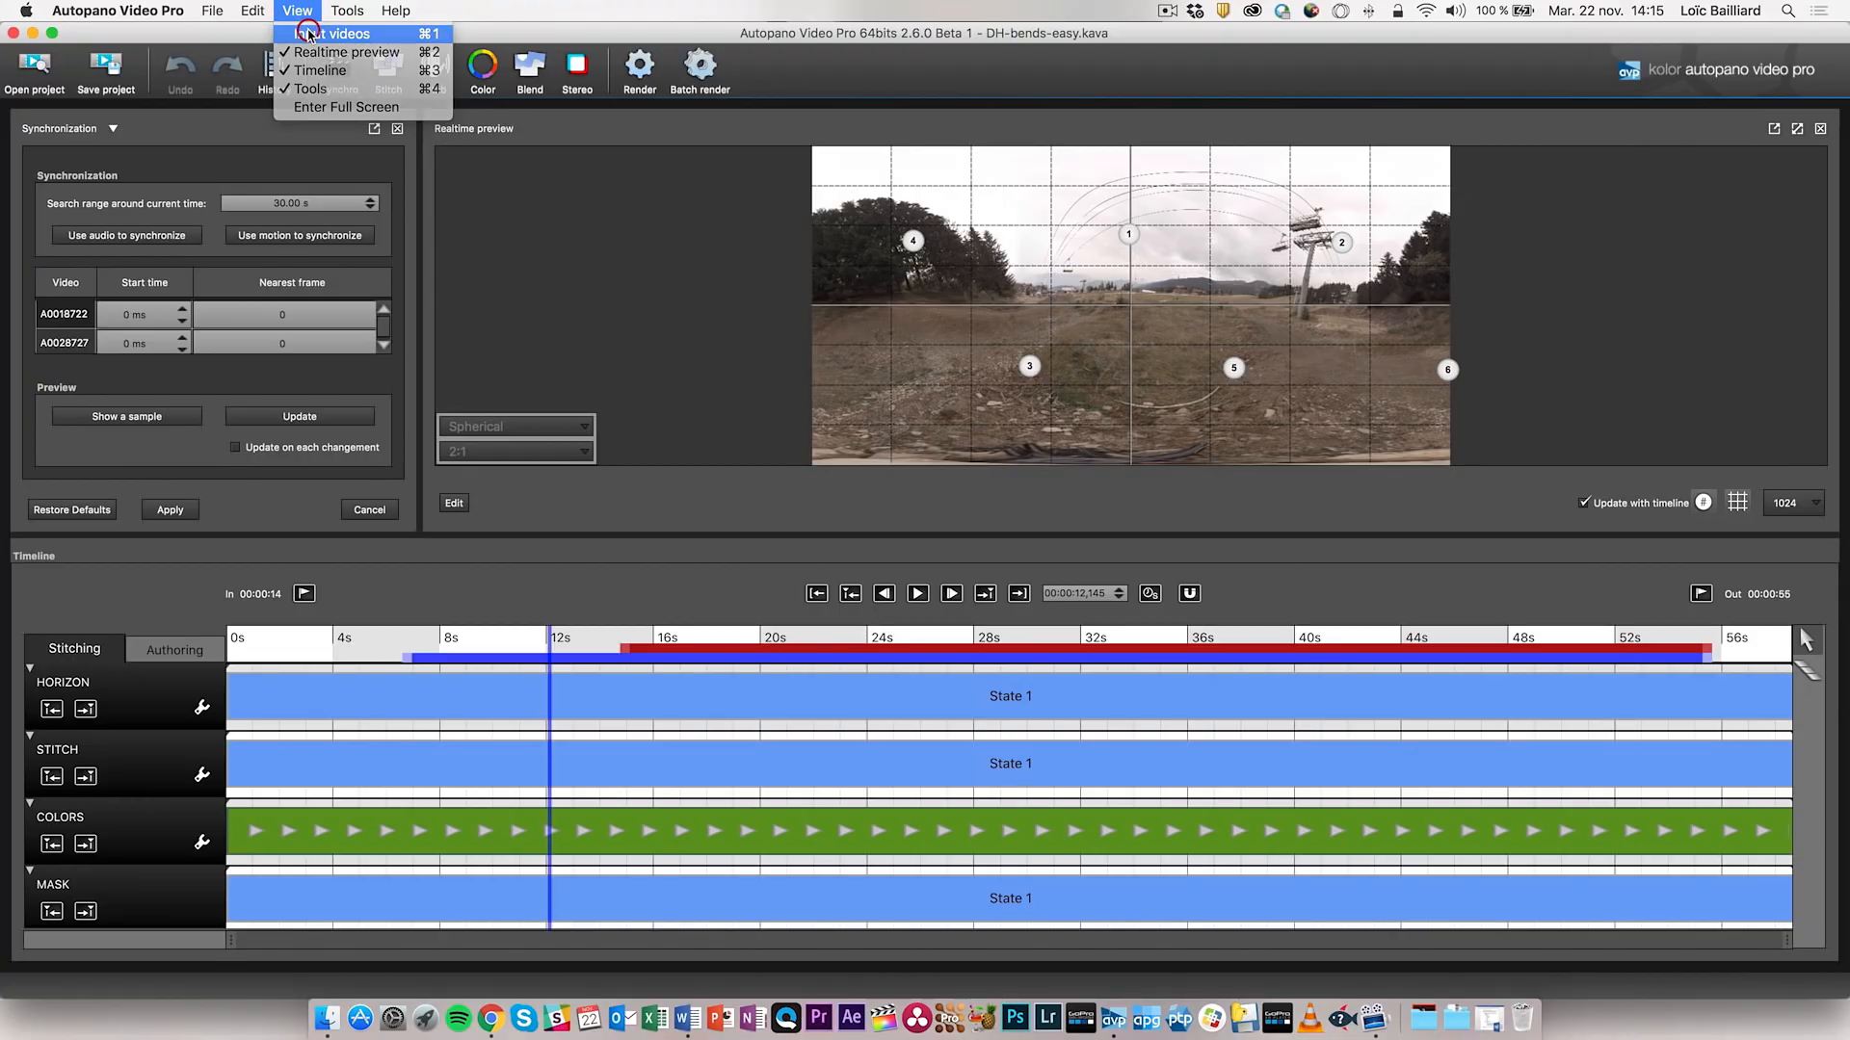
pyautogui.moveTo(594, 455); pyautogui.dragTo(618, 456)
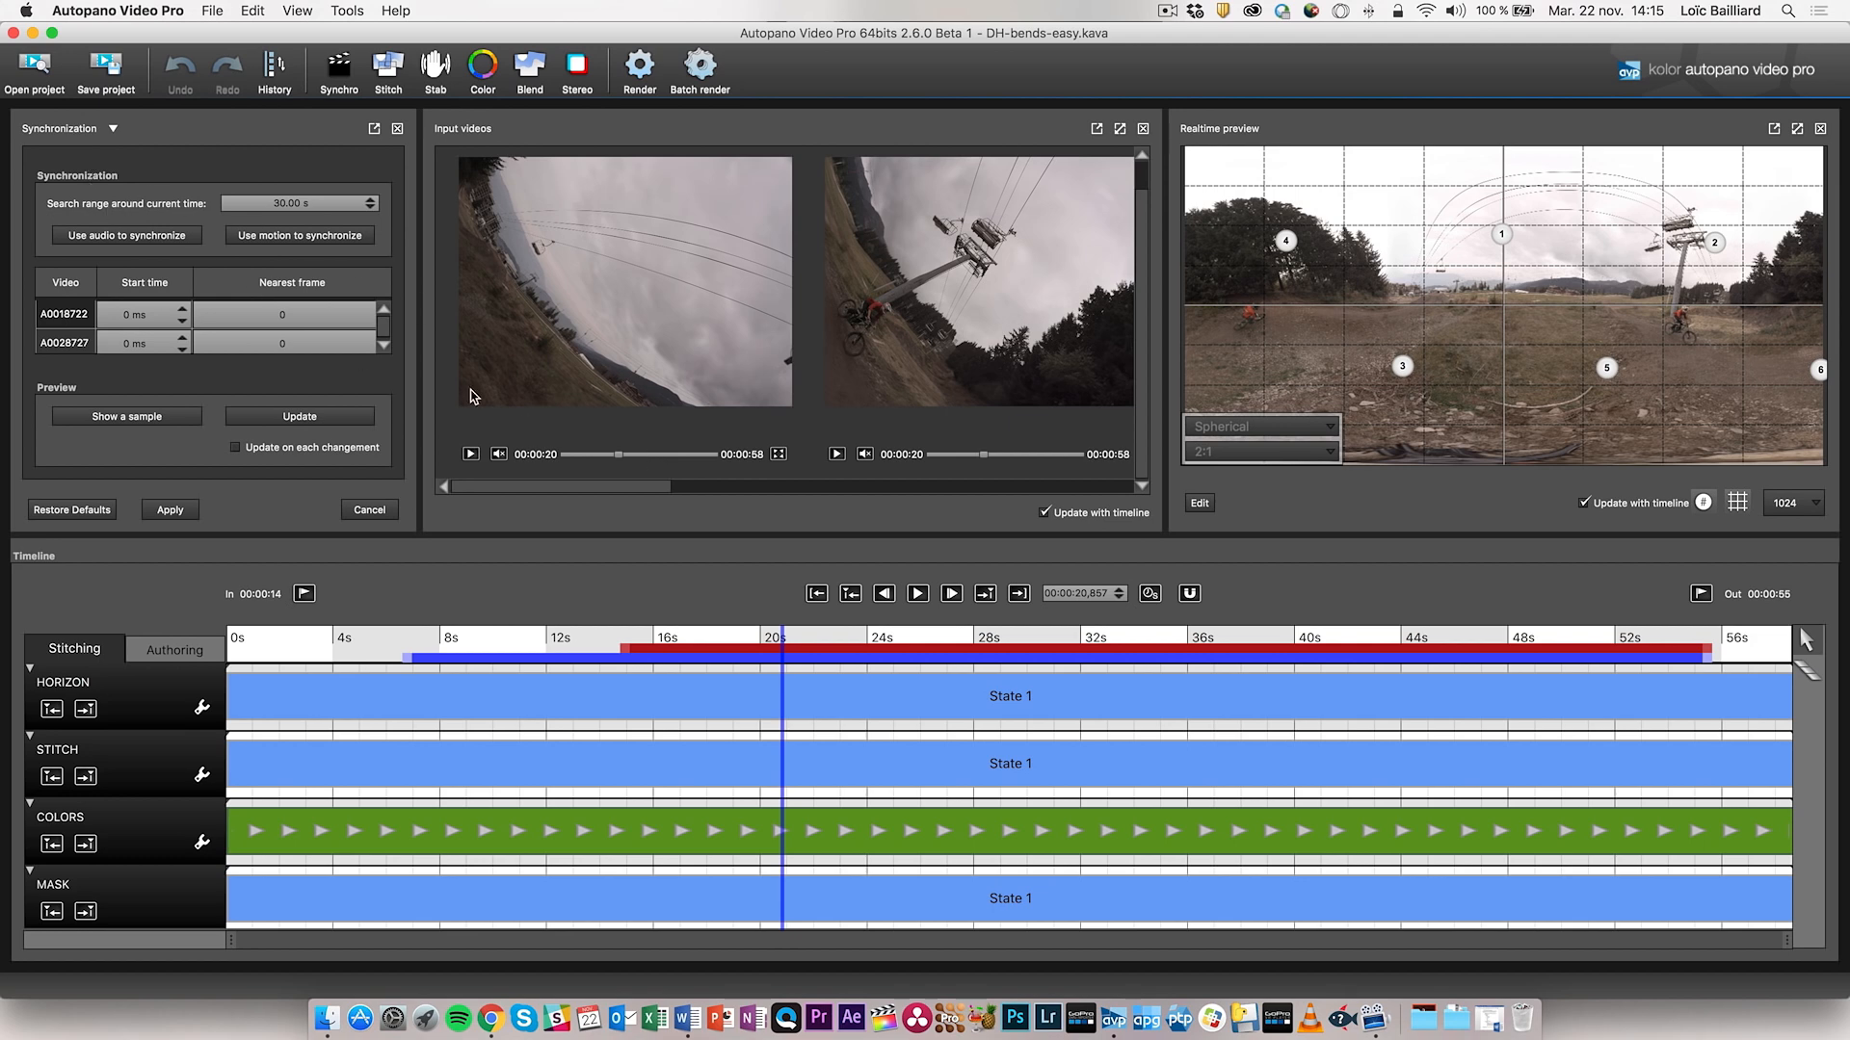
pyautogui.click(277, 202)
# - Expand the synchronization video list and nudge the panorama's orientation slightly
pyautogui.click(384, 344)
pyautogui.click(384, 346)
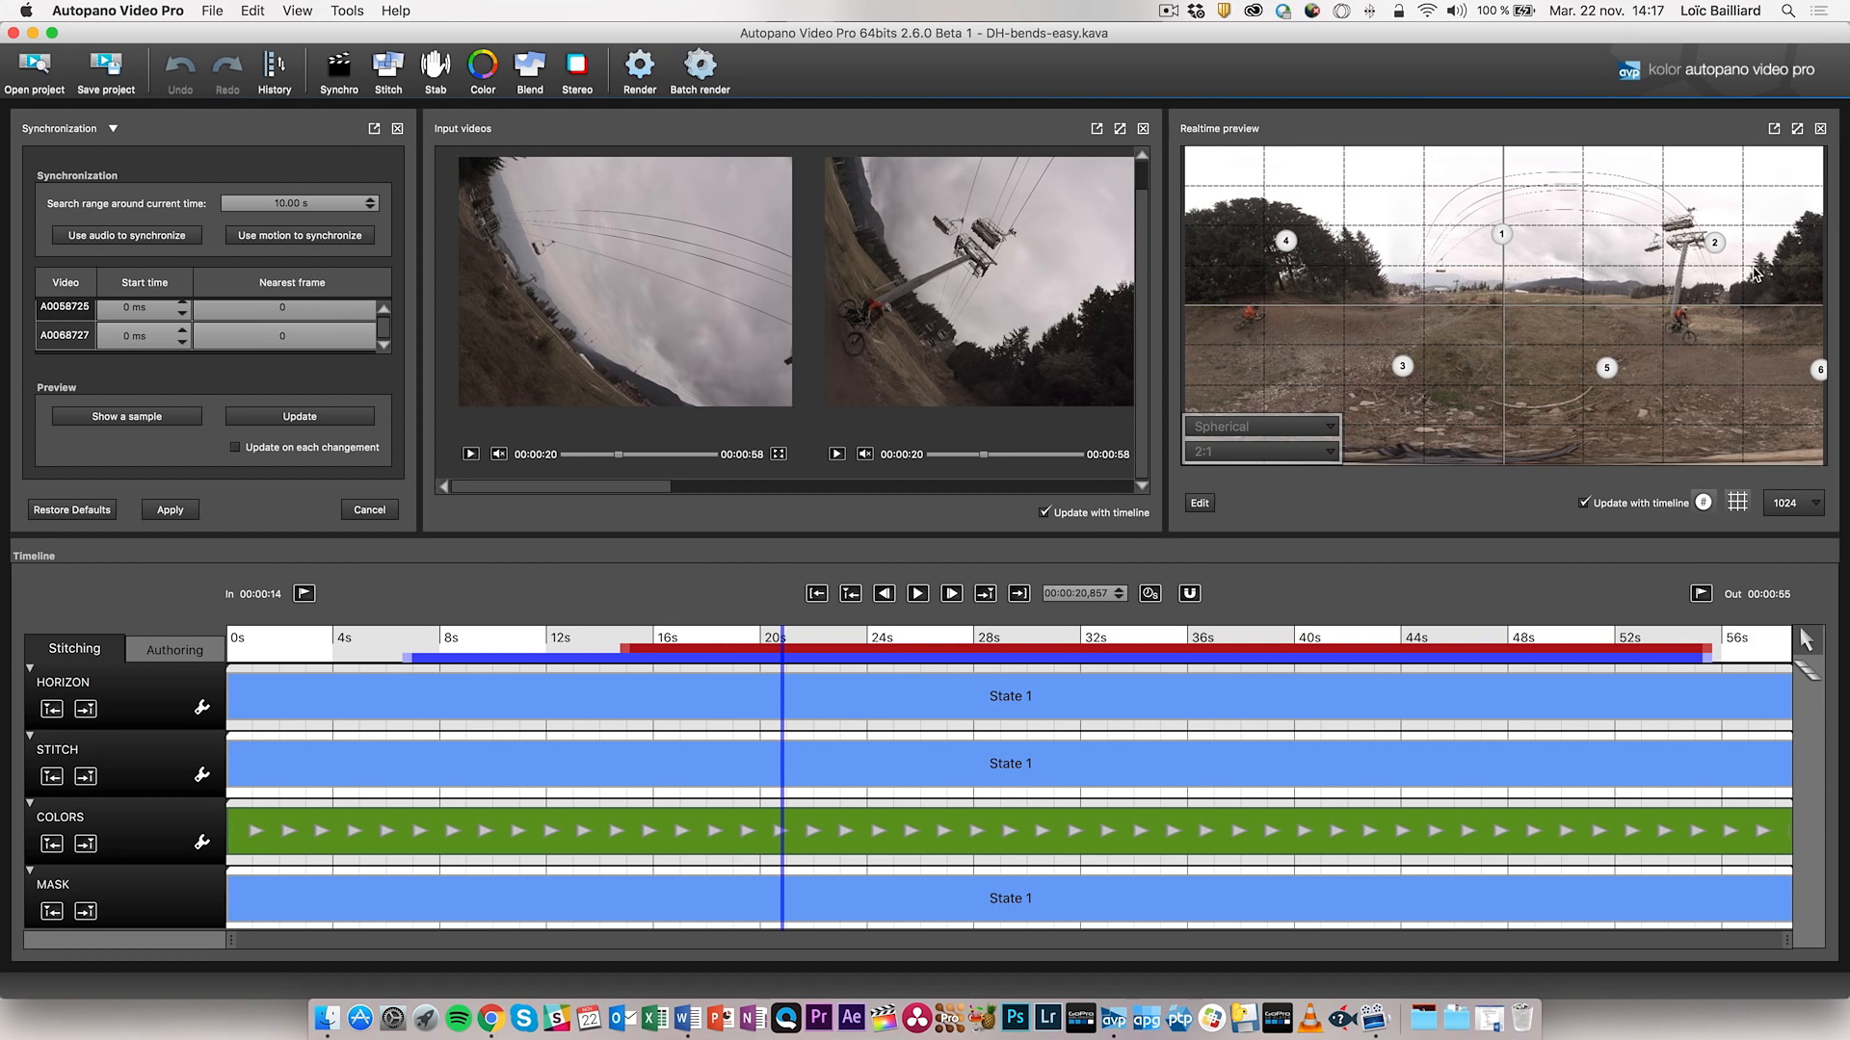
pyautogui.moveTo(1538, 313); pyautogui.dragTo(1498, 309)
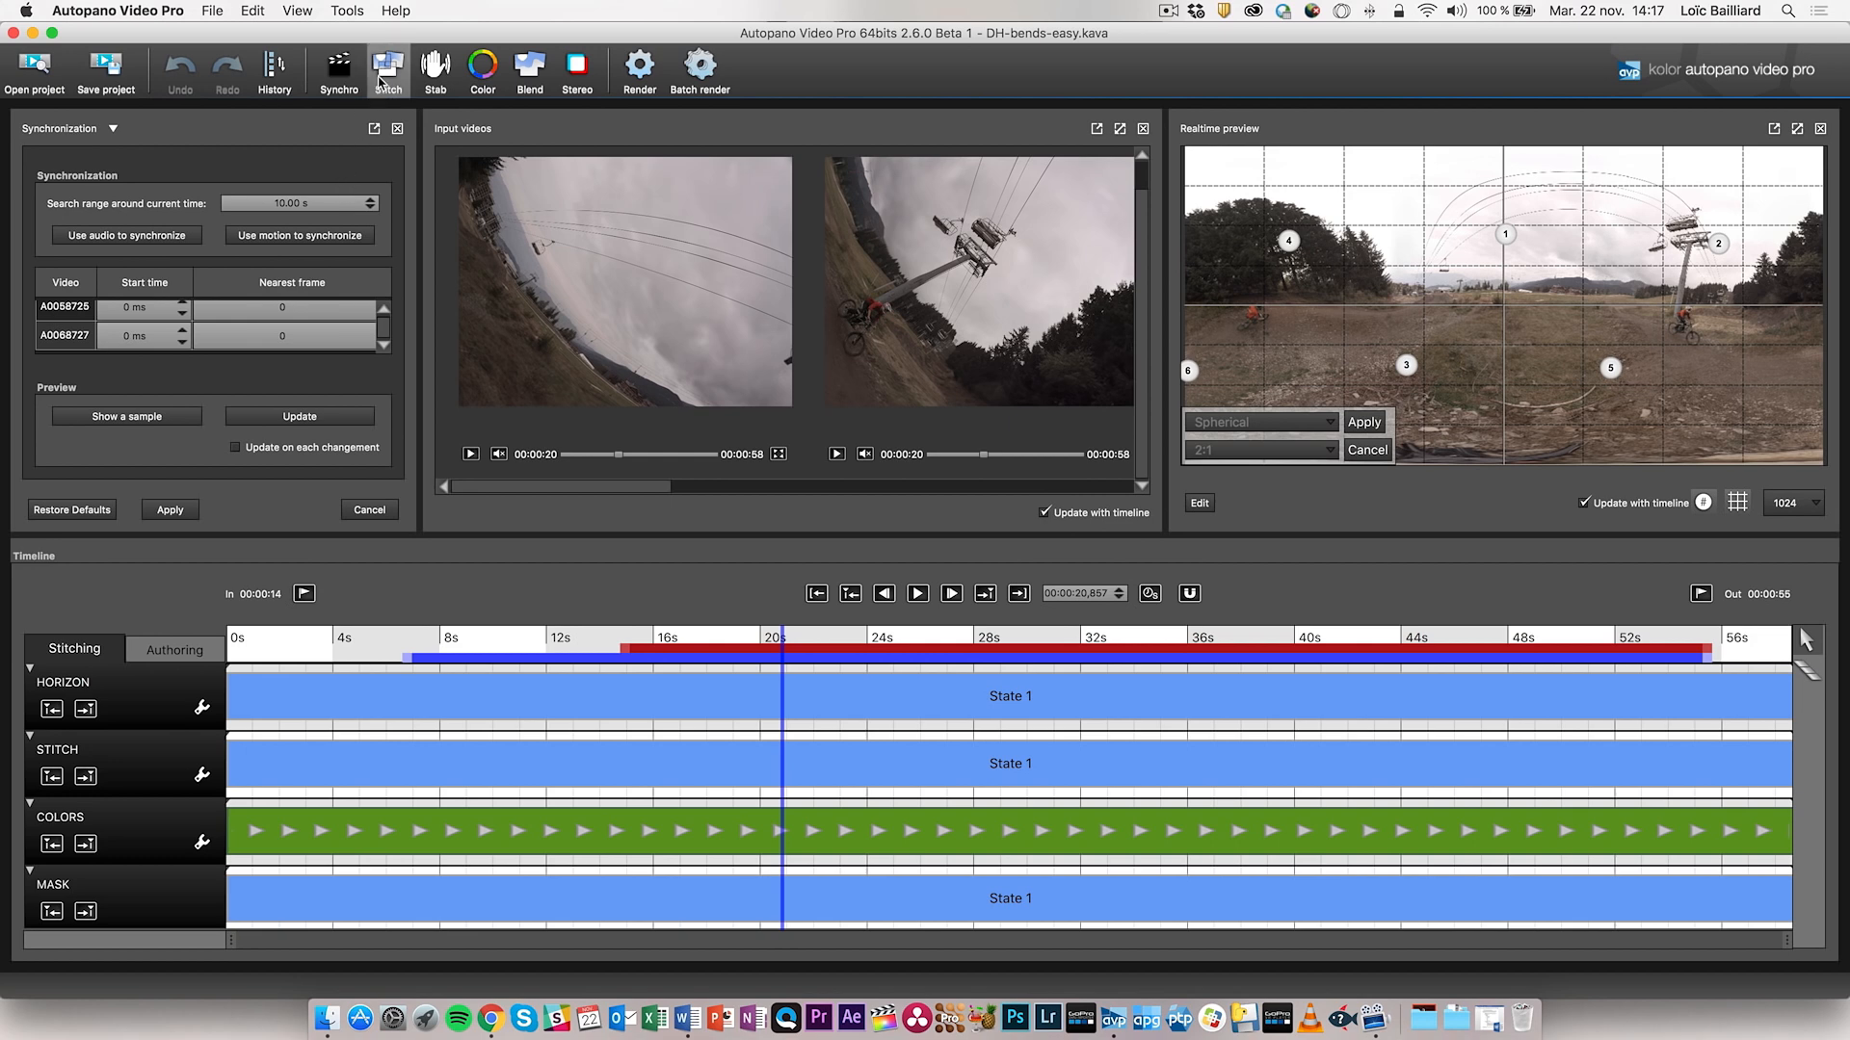
# - Bring up the Stitch settings and select Entaniya 220 as the stitching preset
pyautogui.click(381, 82)
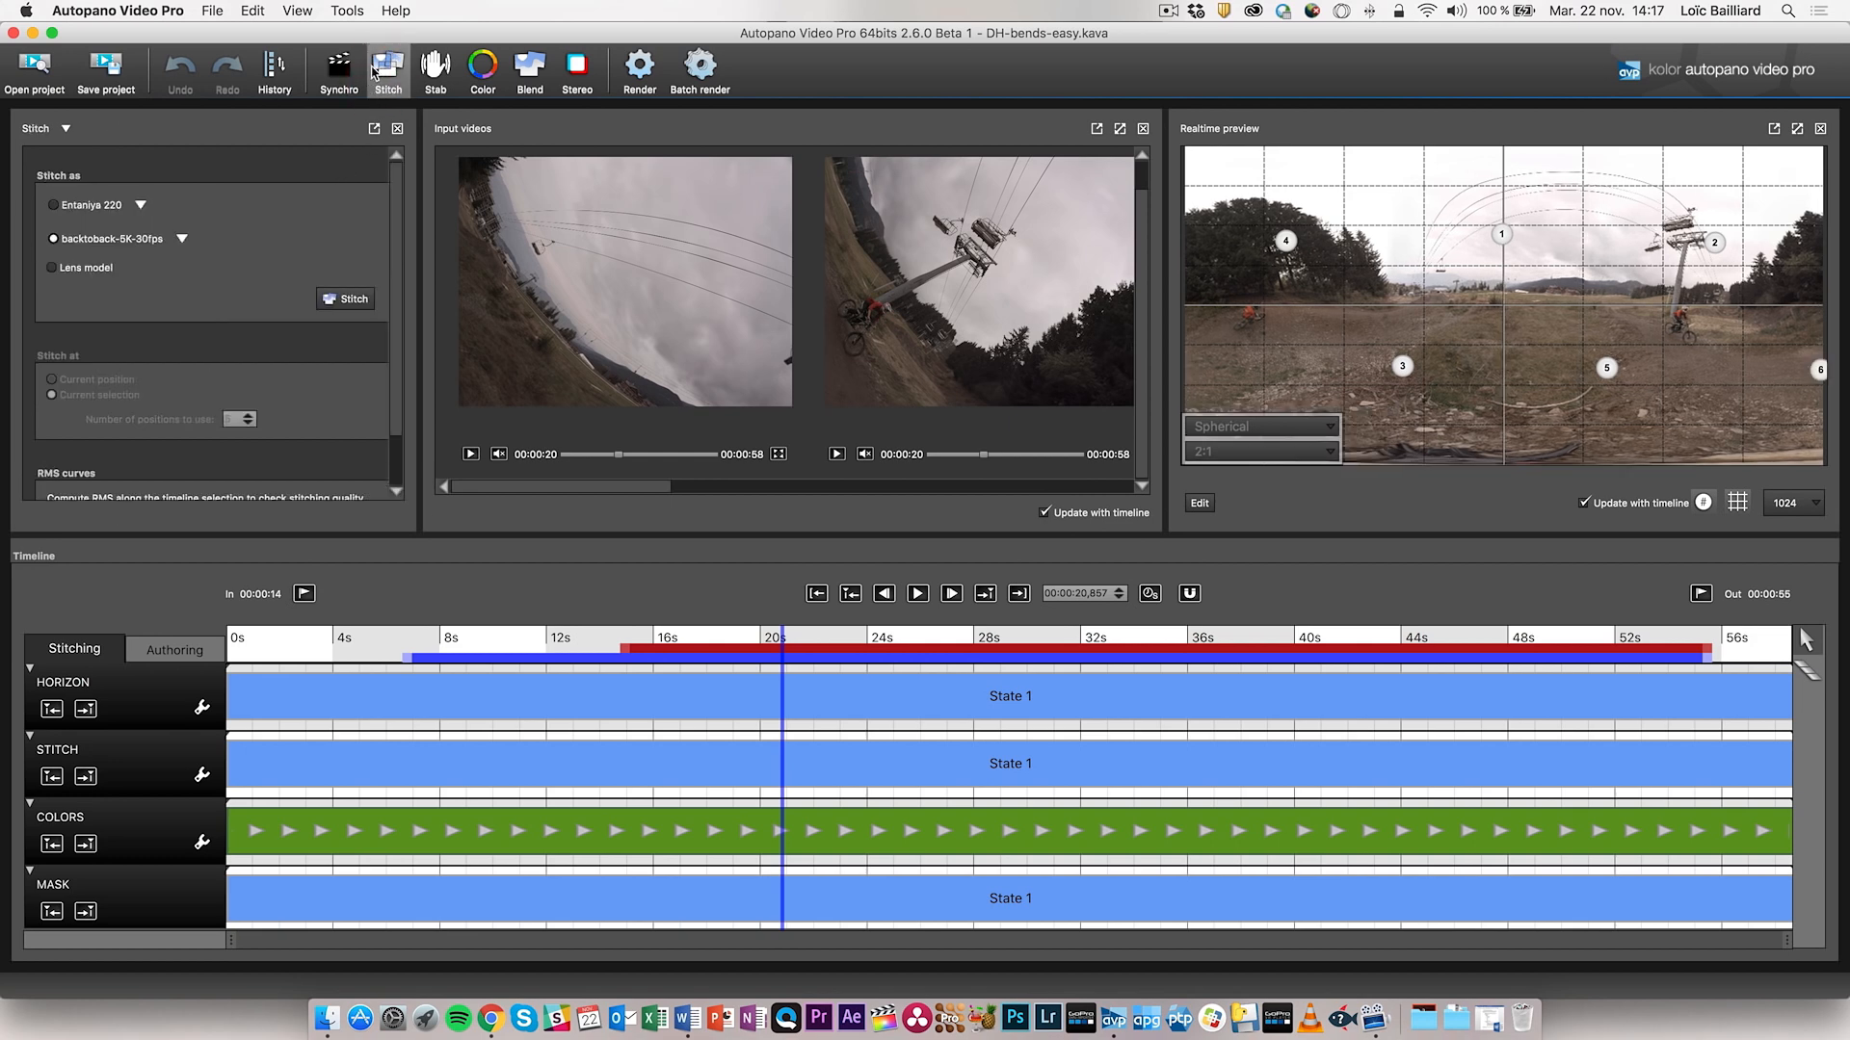
pyautogui.click(53, 204)
pyautogui.moveTo(394, 279)
pyautogui.mouseDown()
pyautogui.moveTo(394, 328)
pyautogui.moveTo(397, 274)
pyautogui.mouseUp()
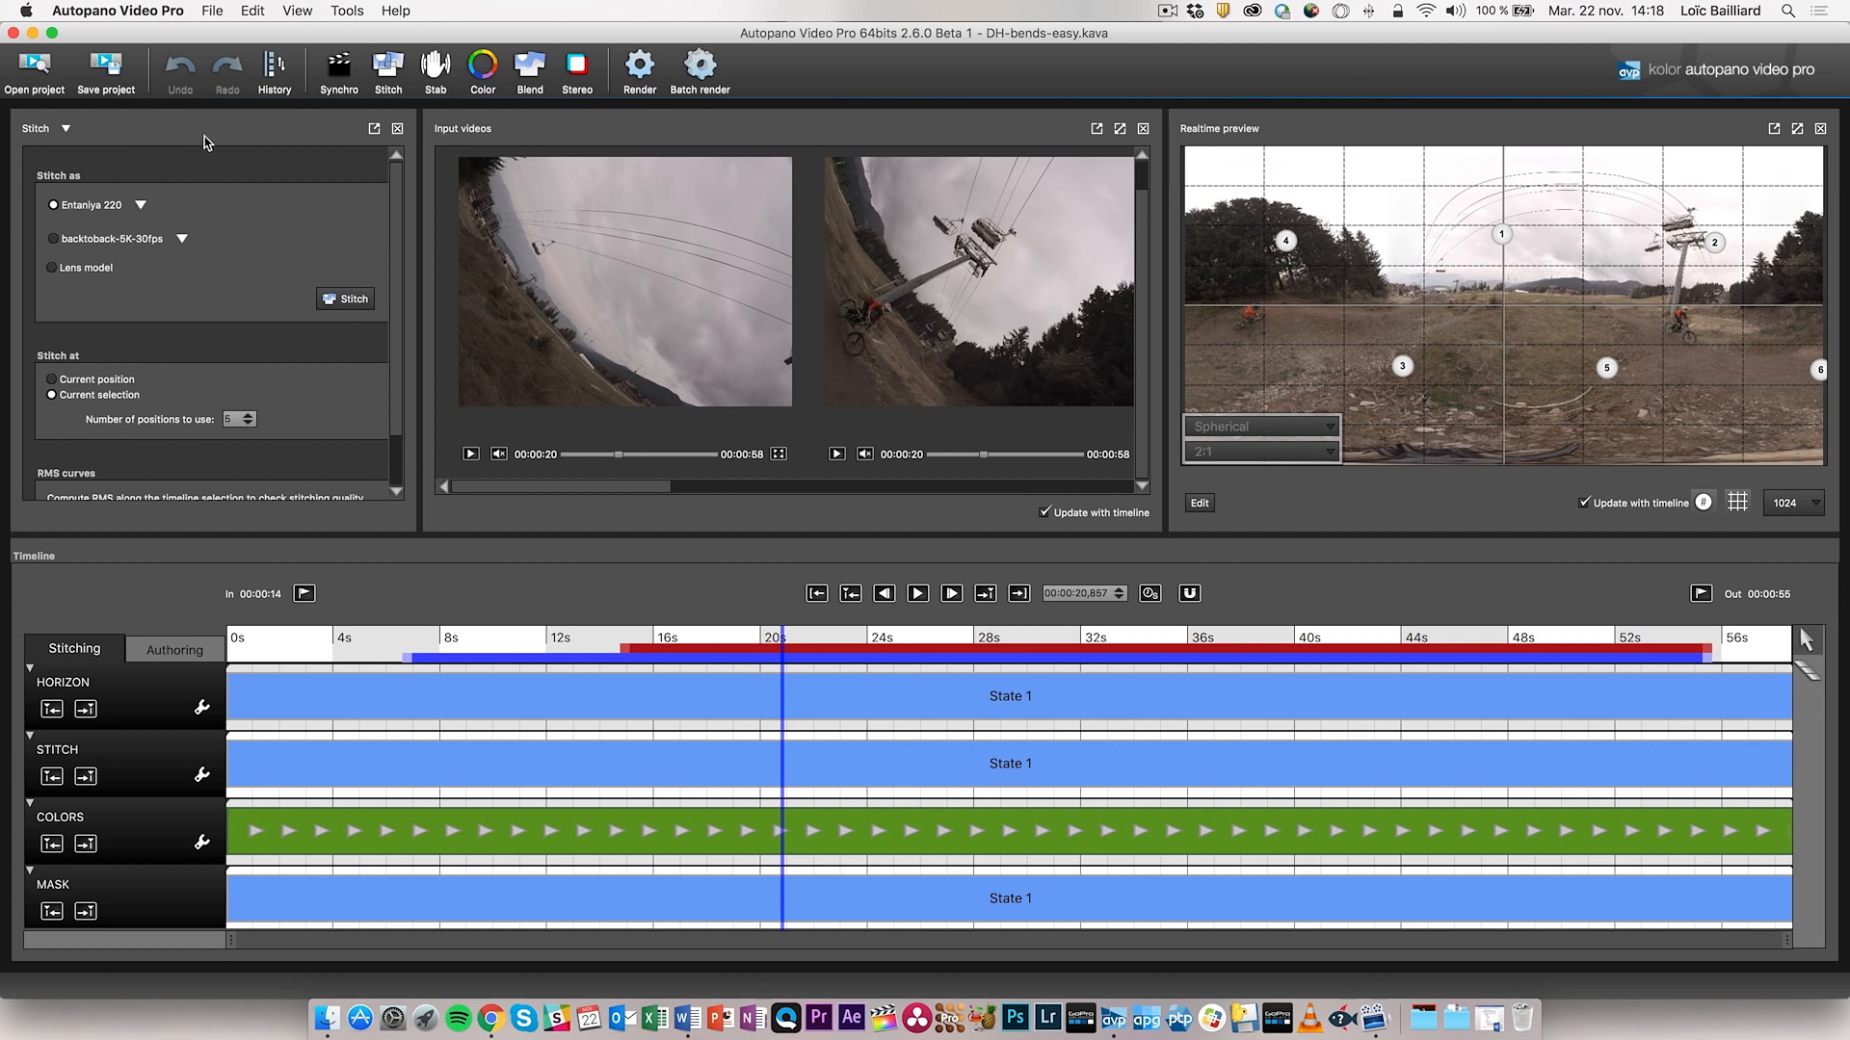
pyautogui.scroll(-3, 401, 193)
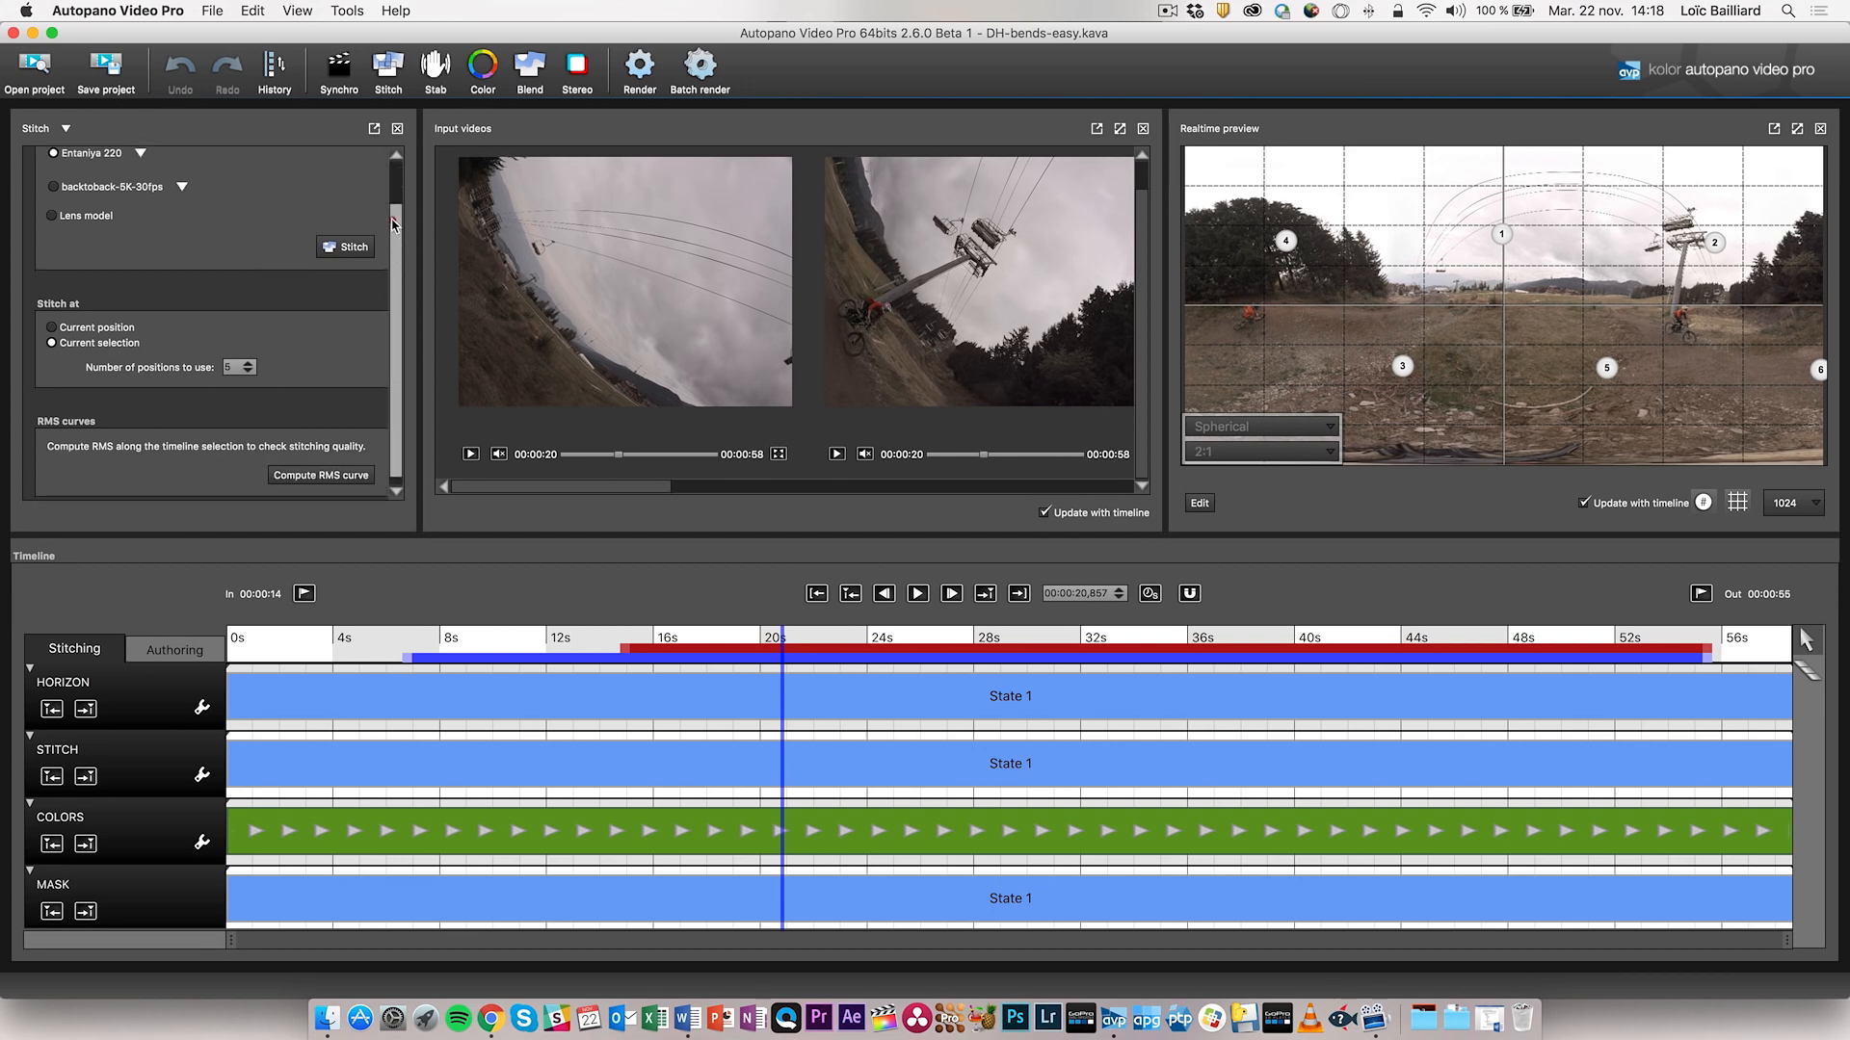
pyautogui.scroll(3, 401, 193)
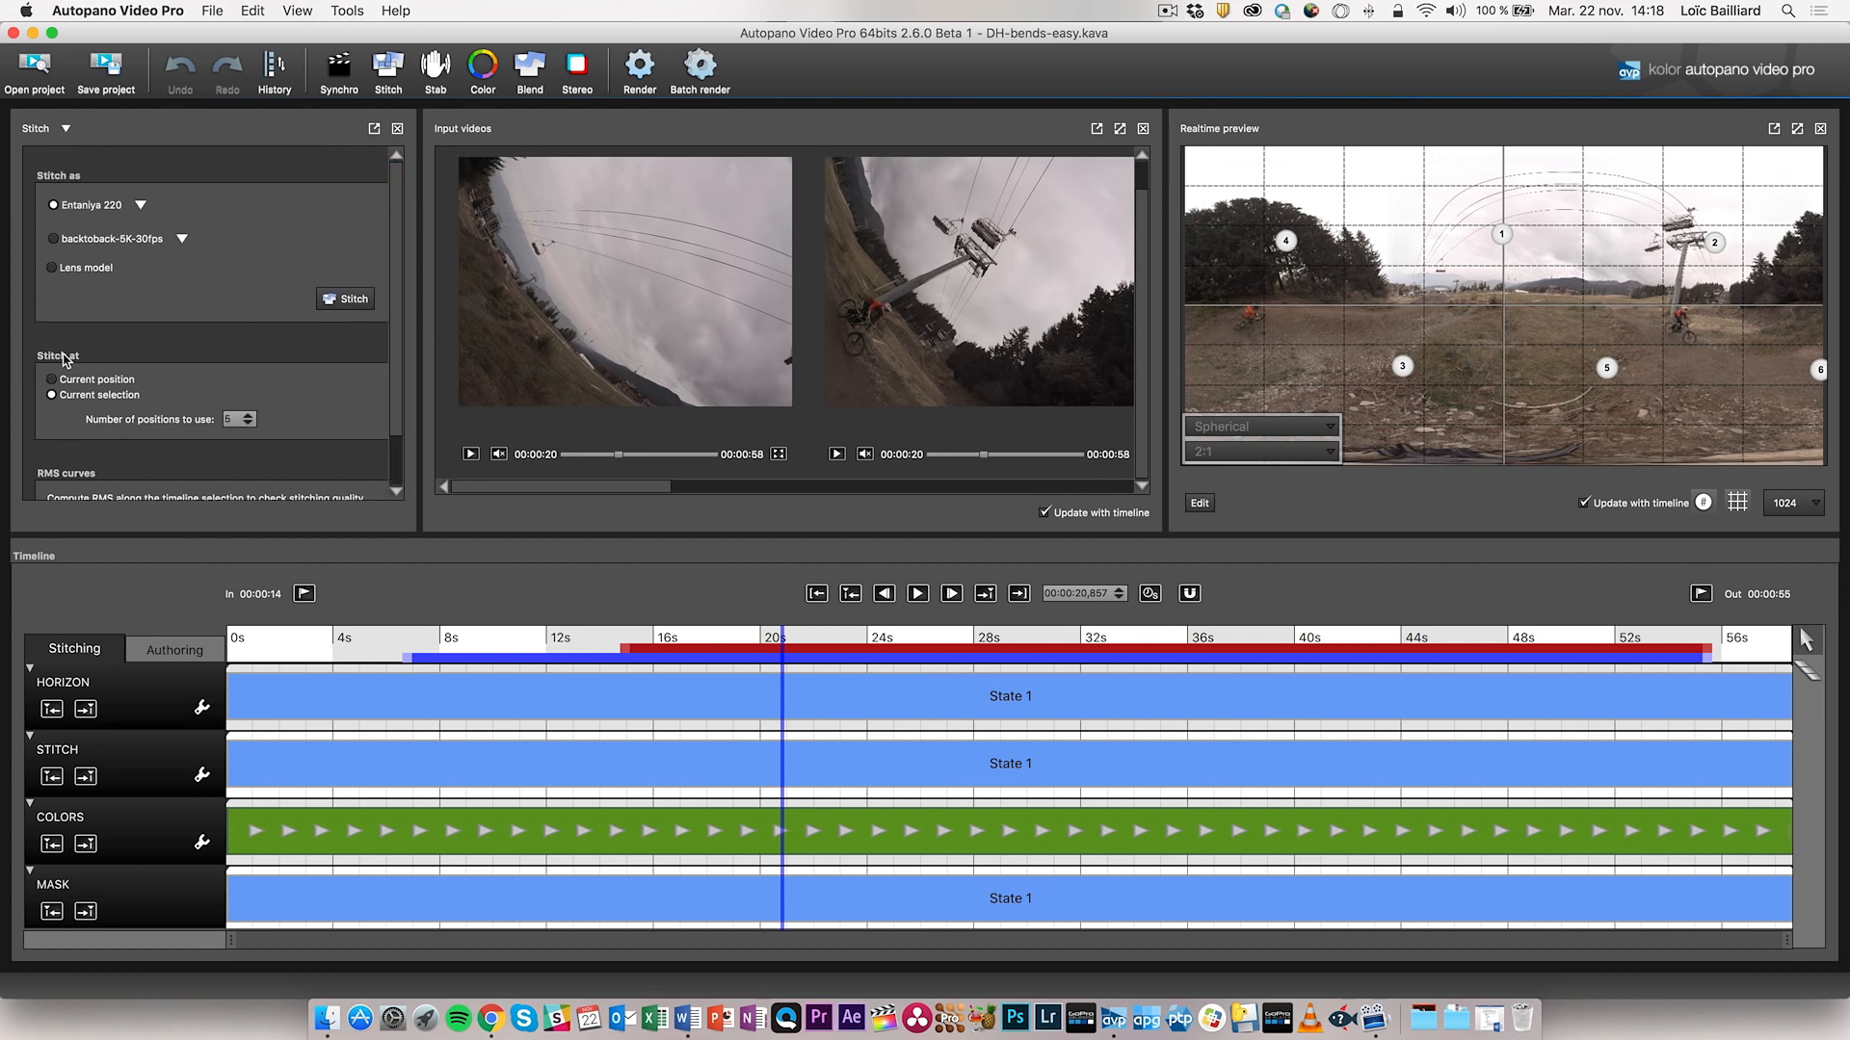
pyautogui.scroll(-2, 294, 421)
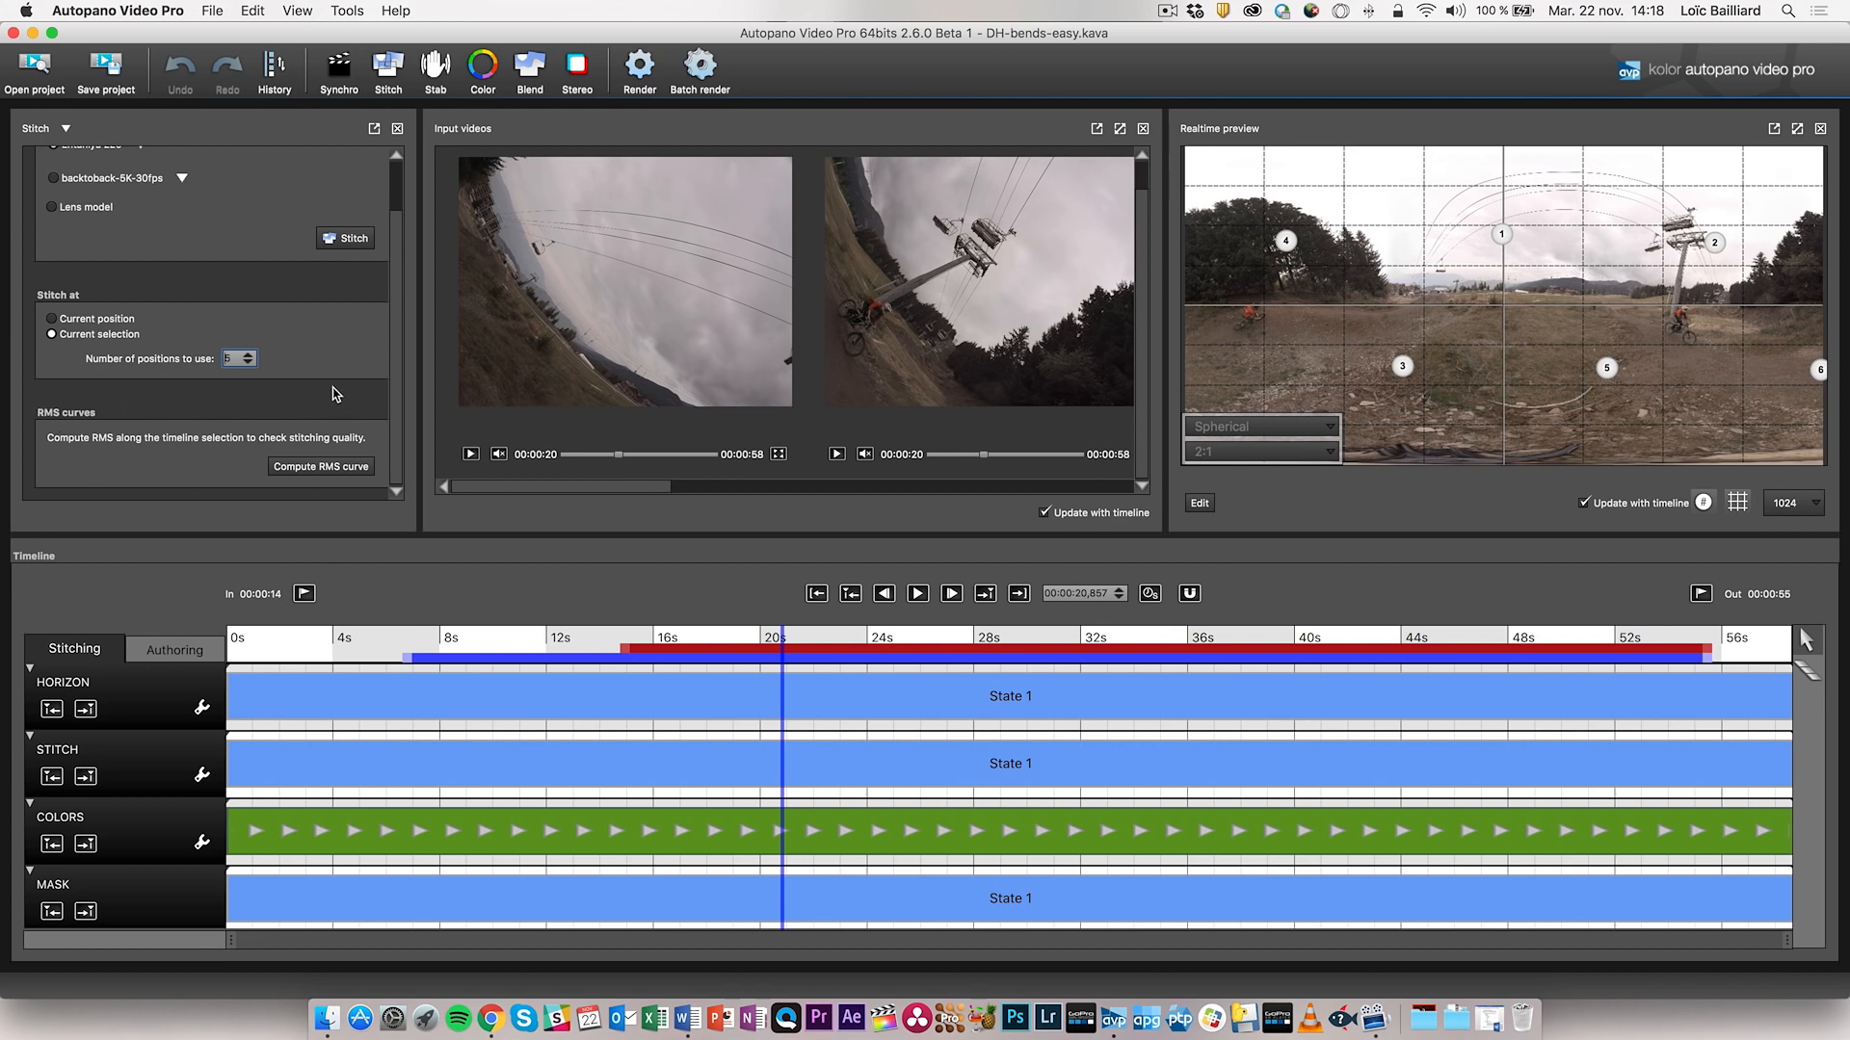
pyautogui.scroll(2, 191, 321)
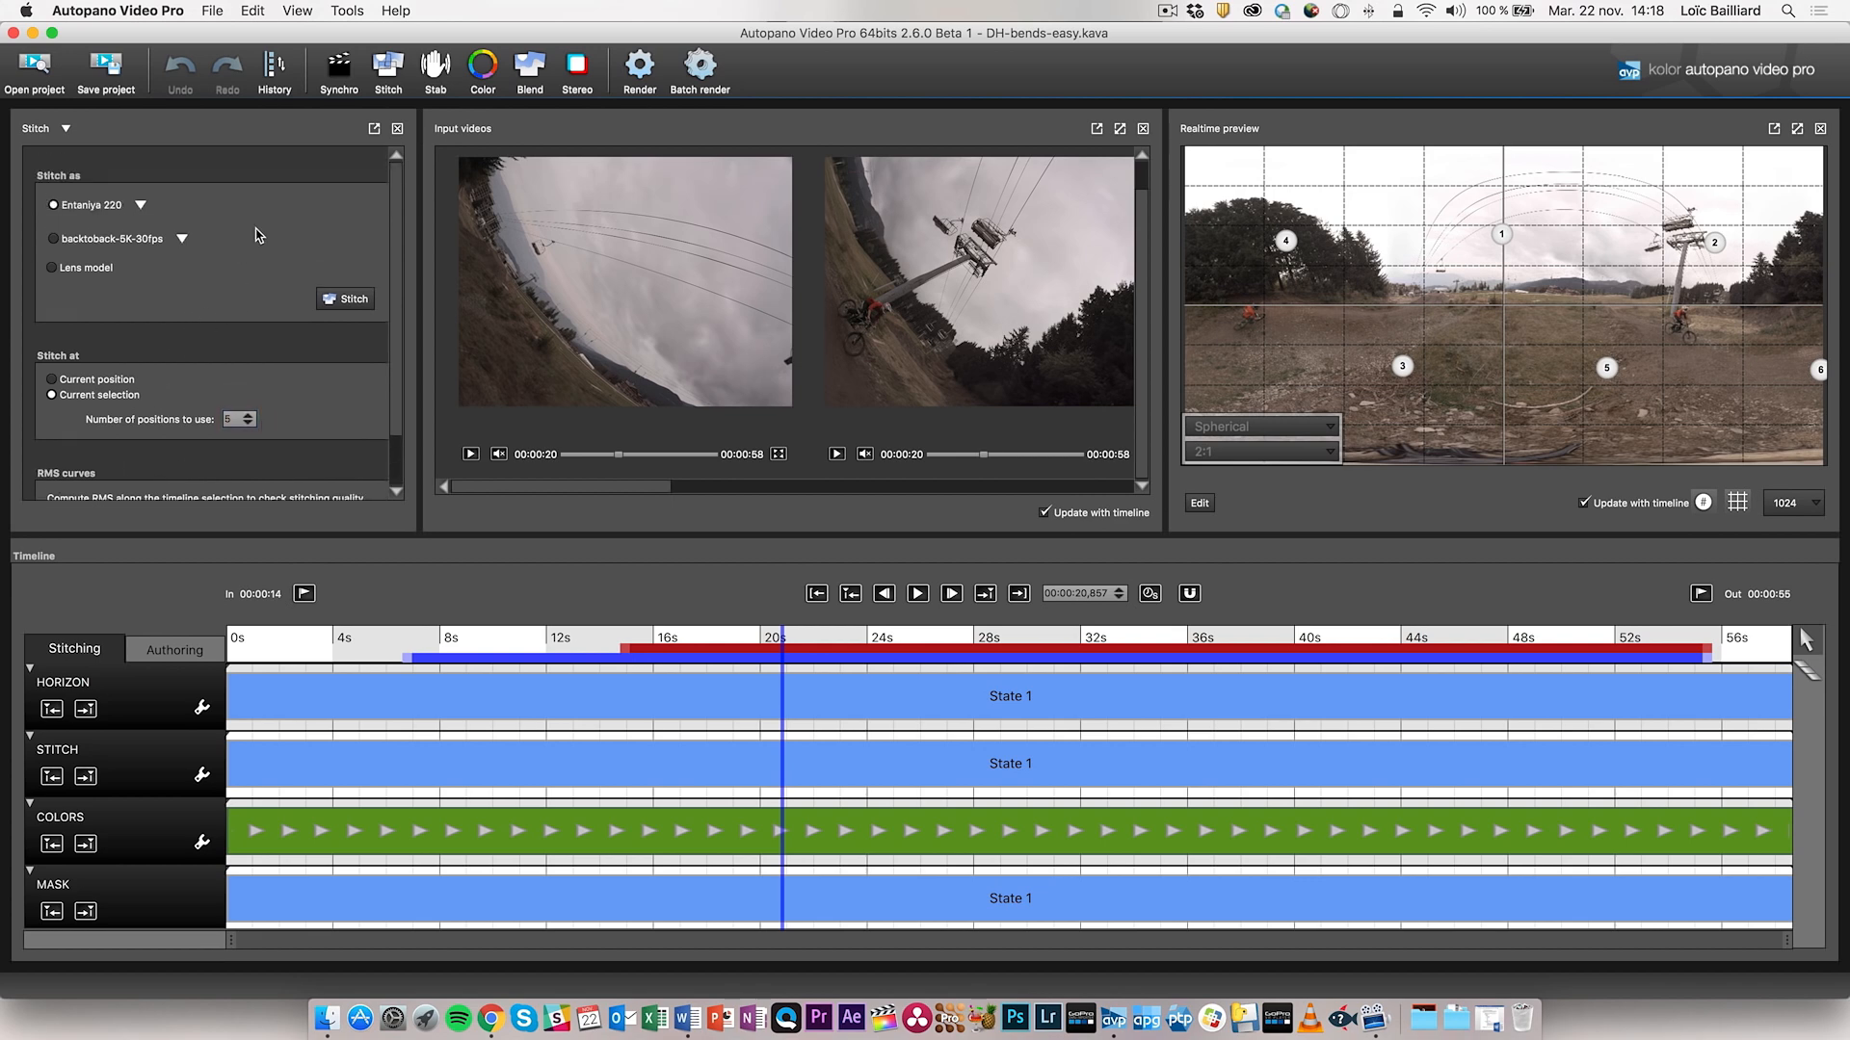
# - Change the first stitching preset from Entaniya 220 to GoPro Hero 3+/4
pyautogui.click(135, 199)
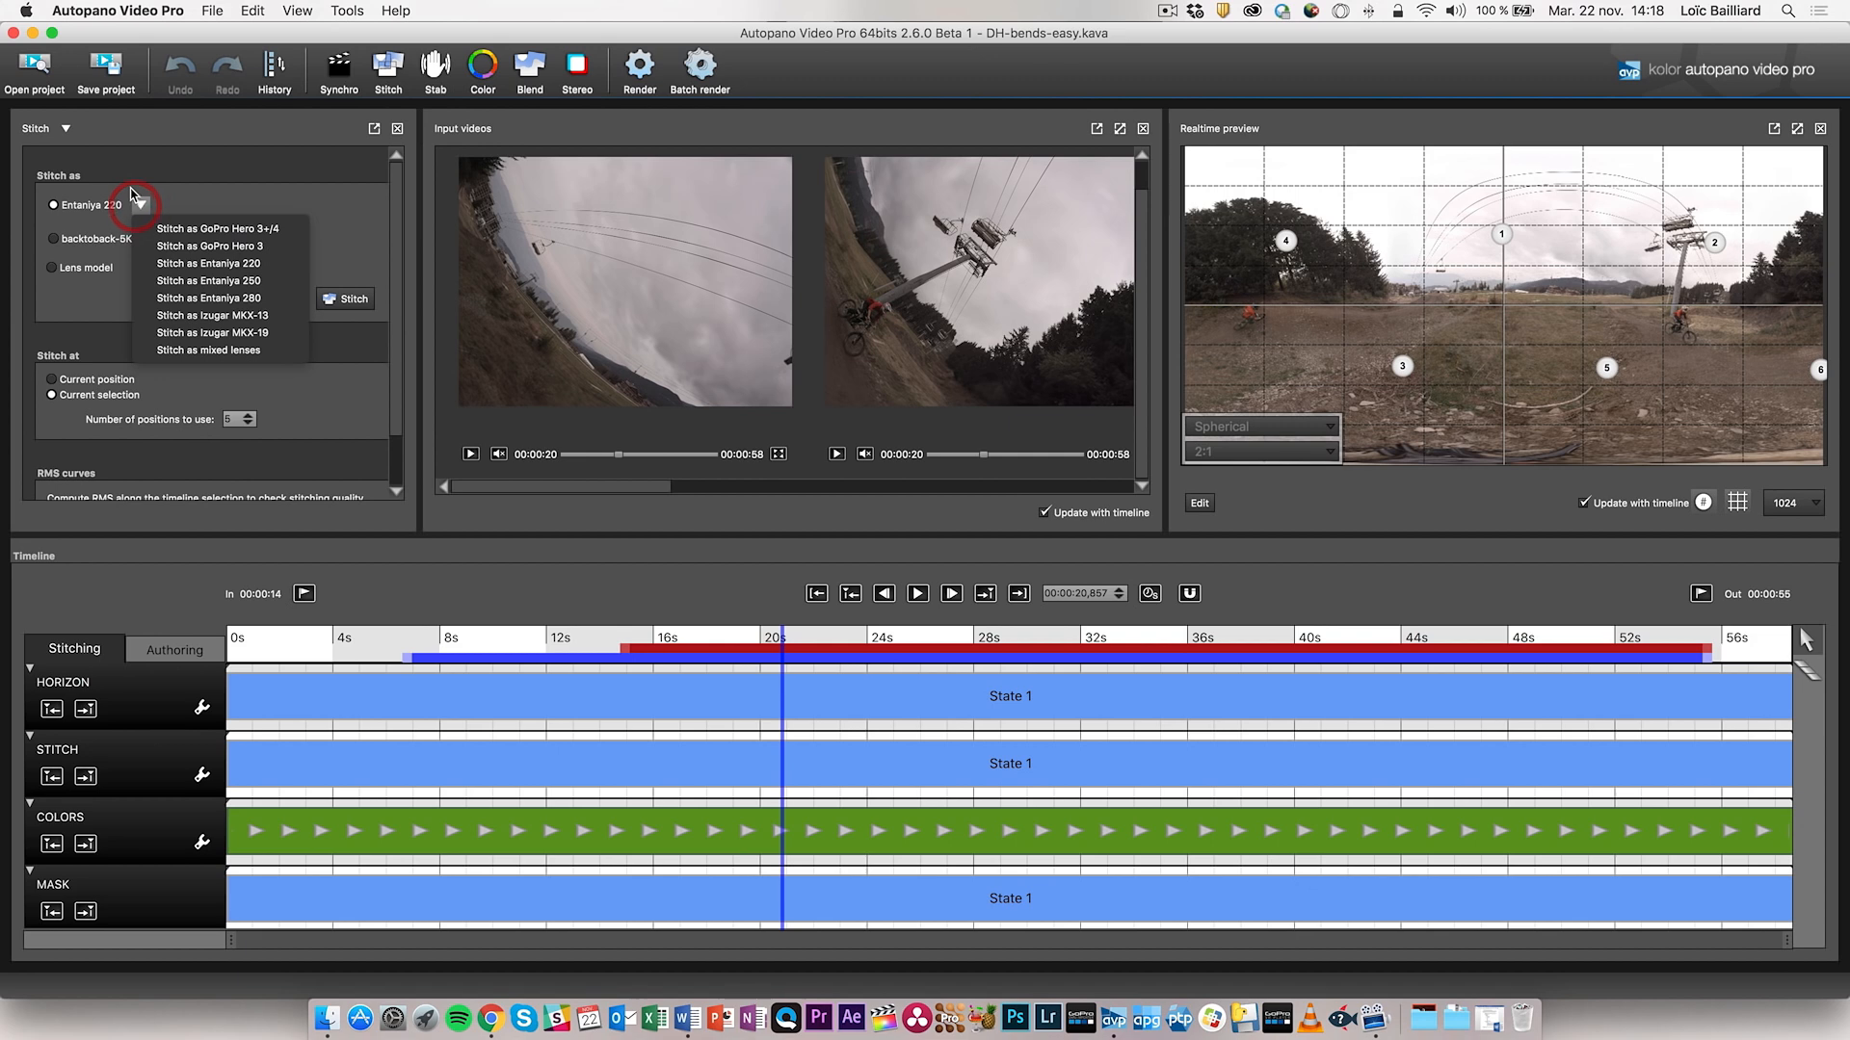
pyautogui.click(205, 228)
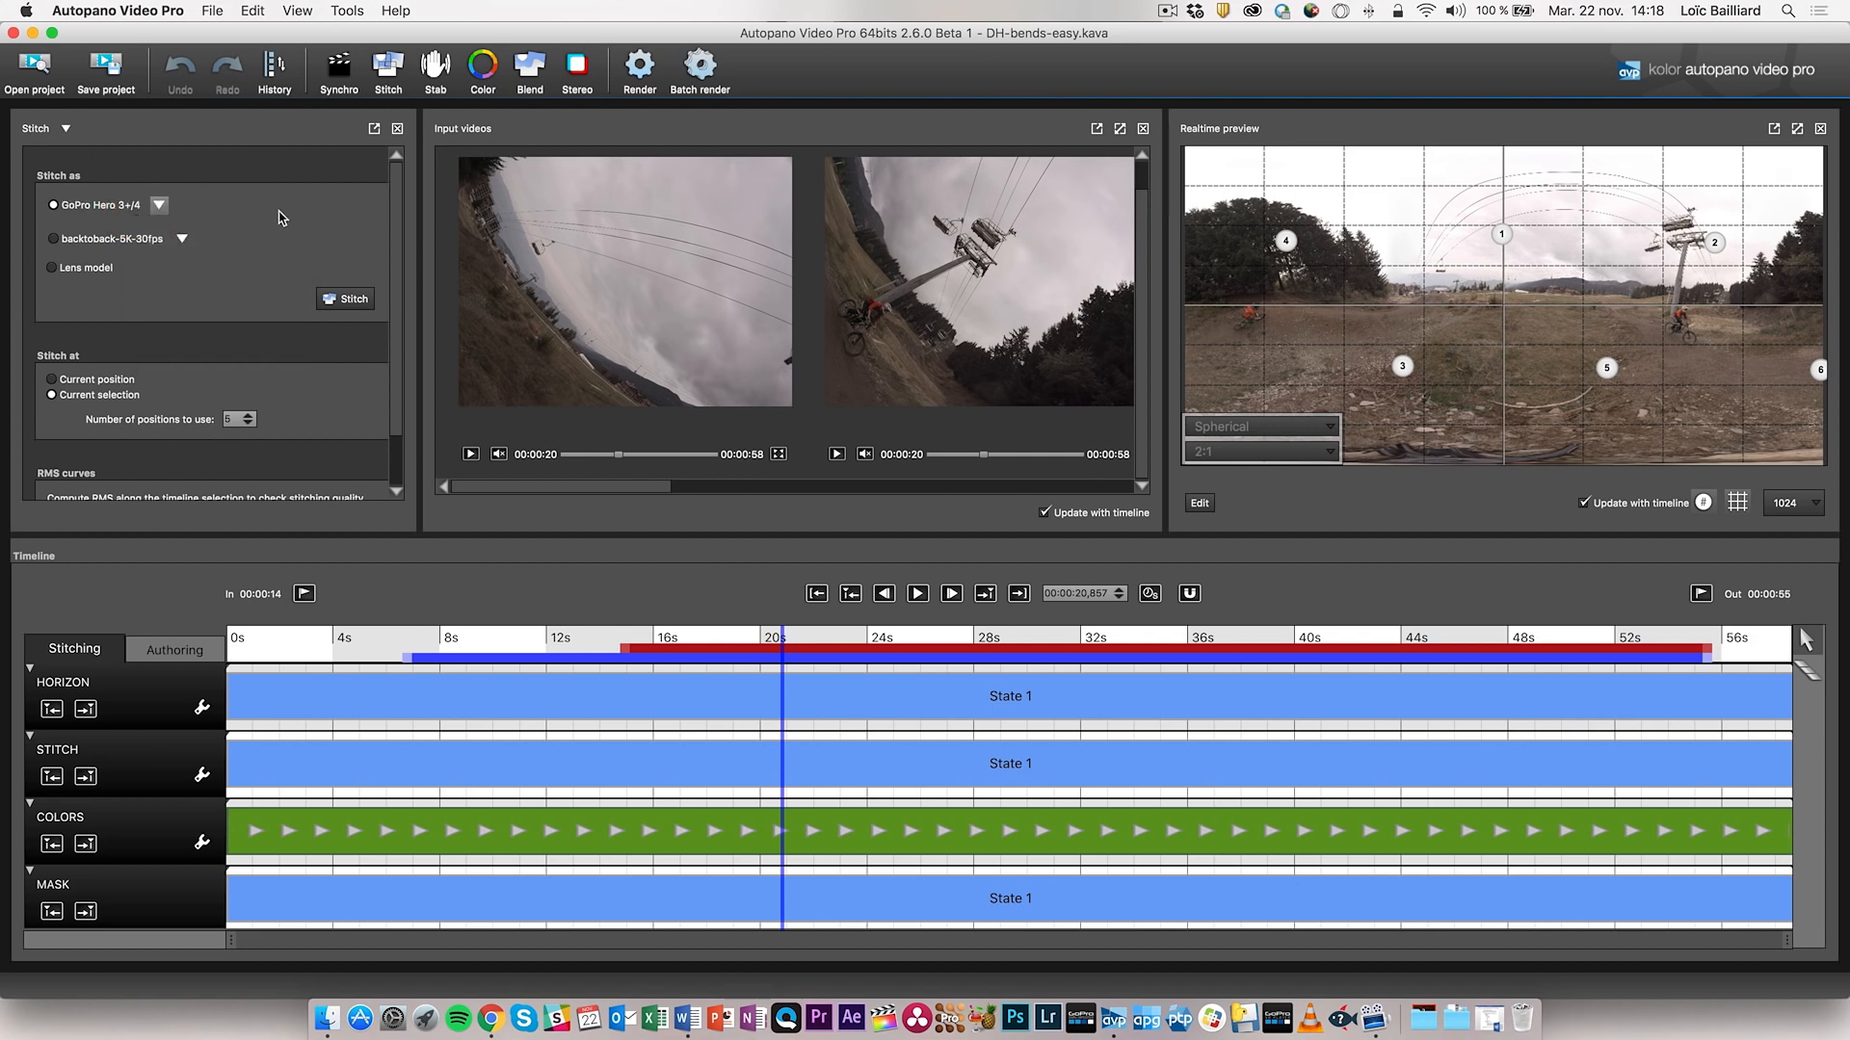
pyautogui.click(160, 207)
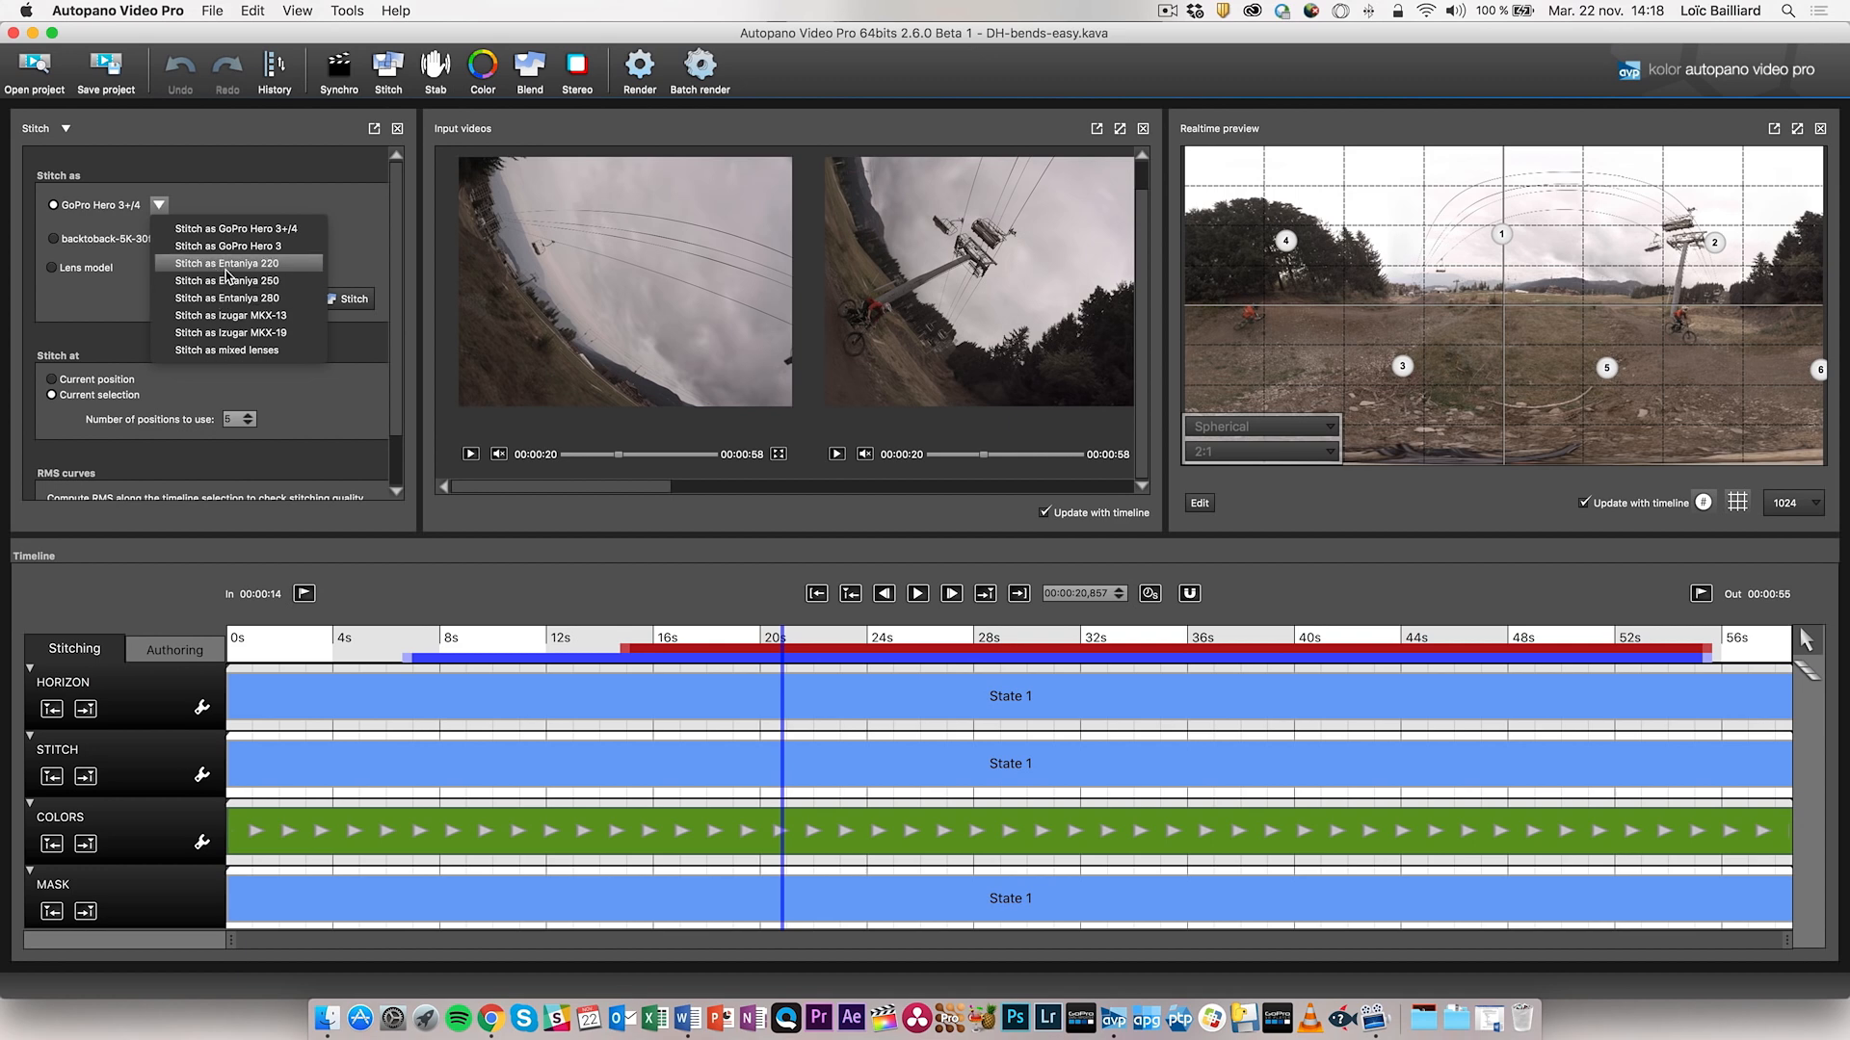
pyautogui.click(278, 198)
# - Select the Lens model option, start stitching, and cancel the Lens properties dialog
pyautogui.click(87, 268)
pyautogui.click(328, 302)
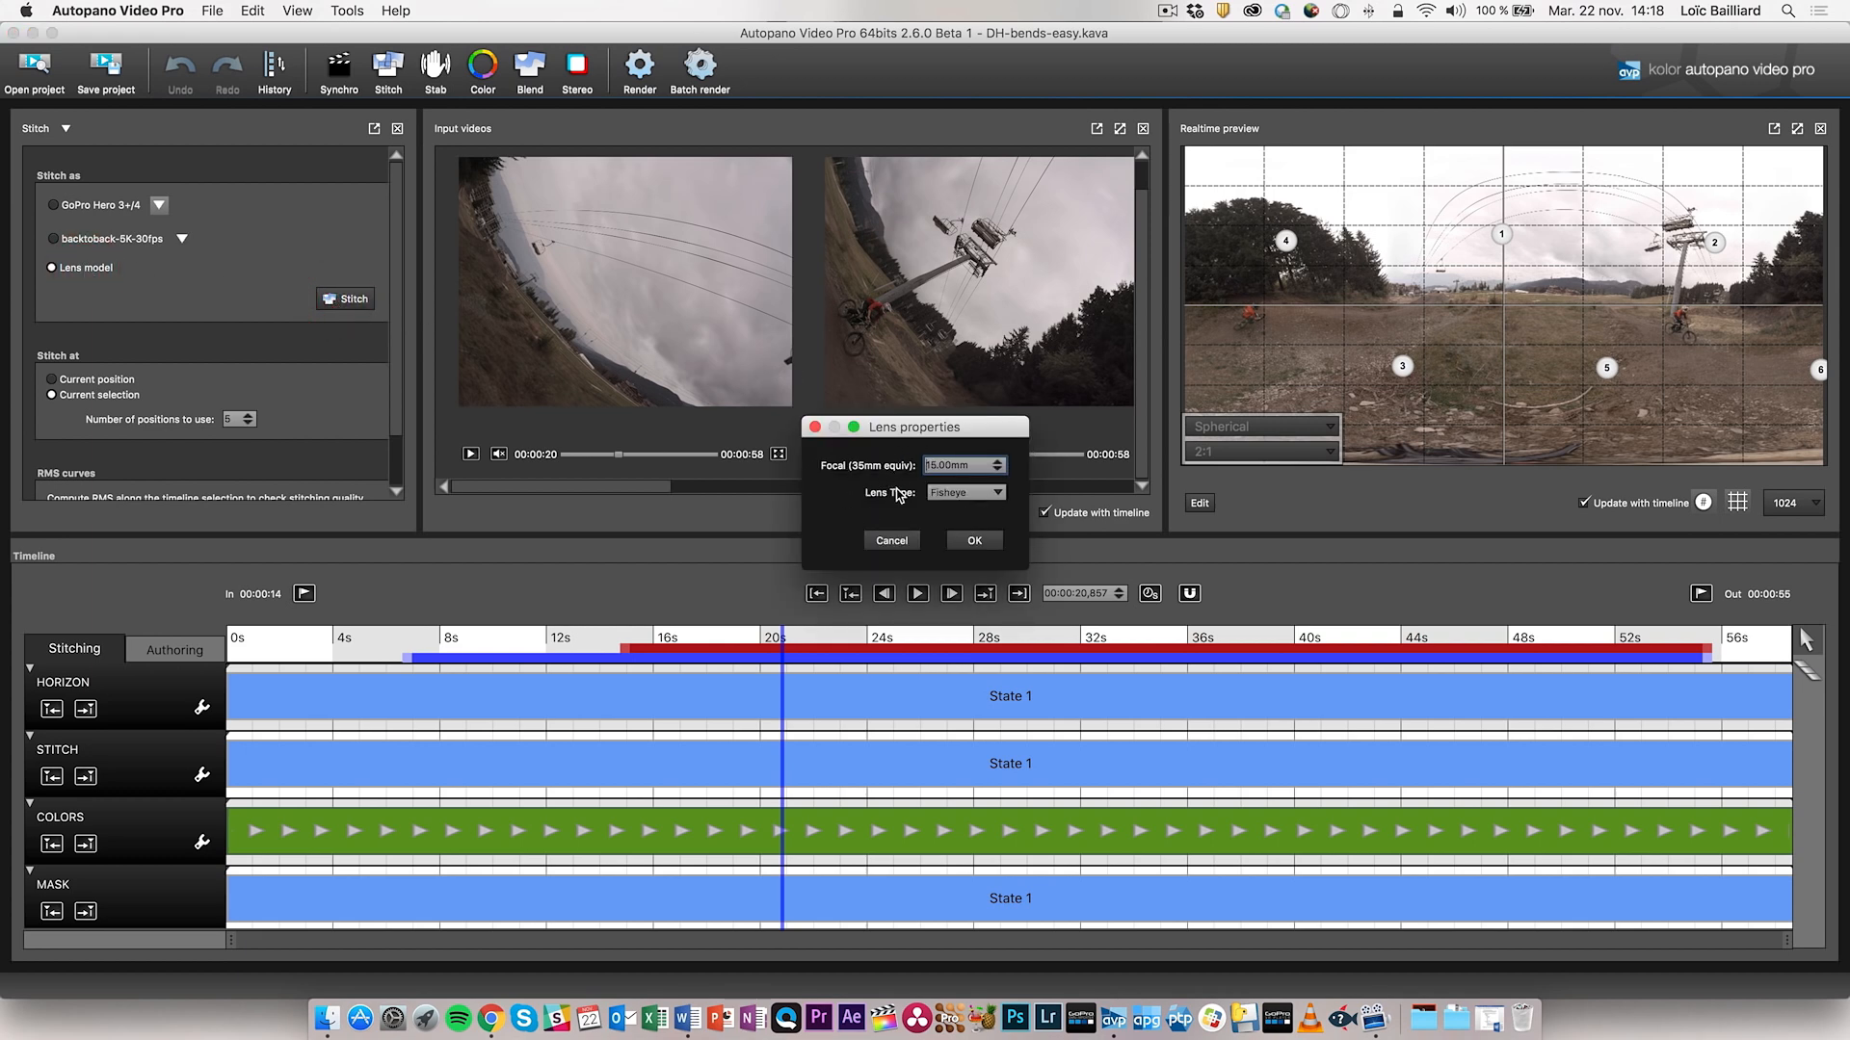
pyautogui.click(886, 541)
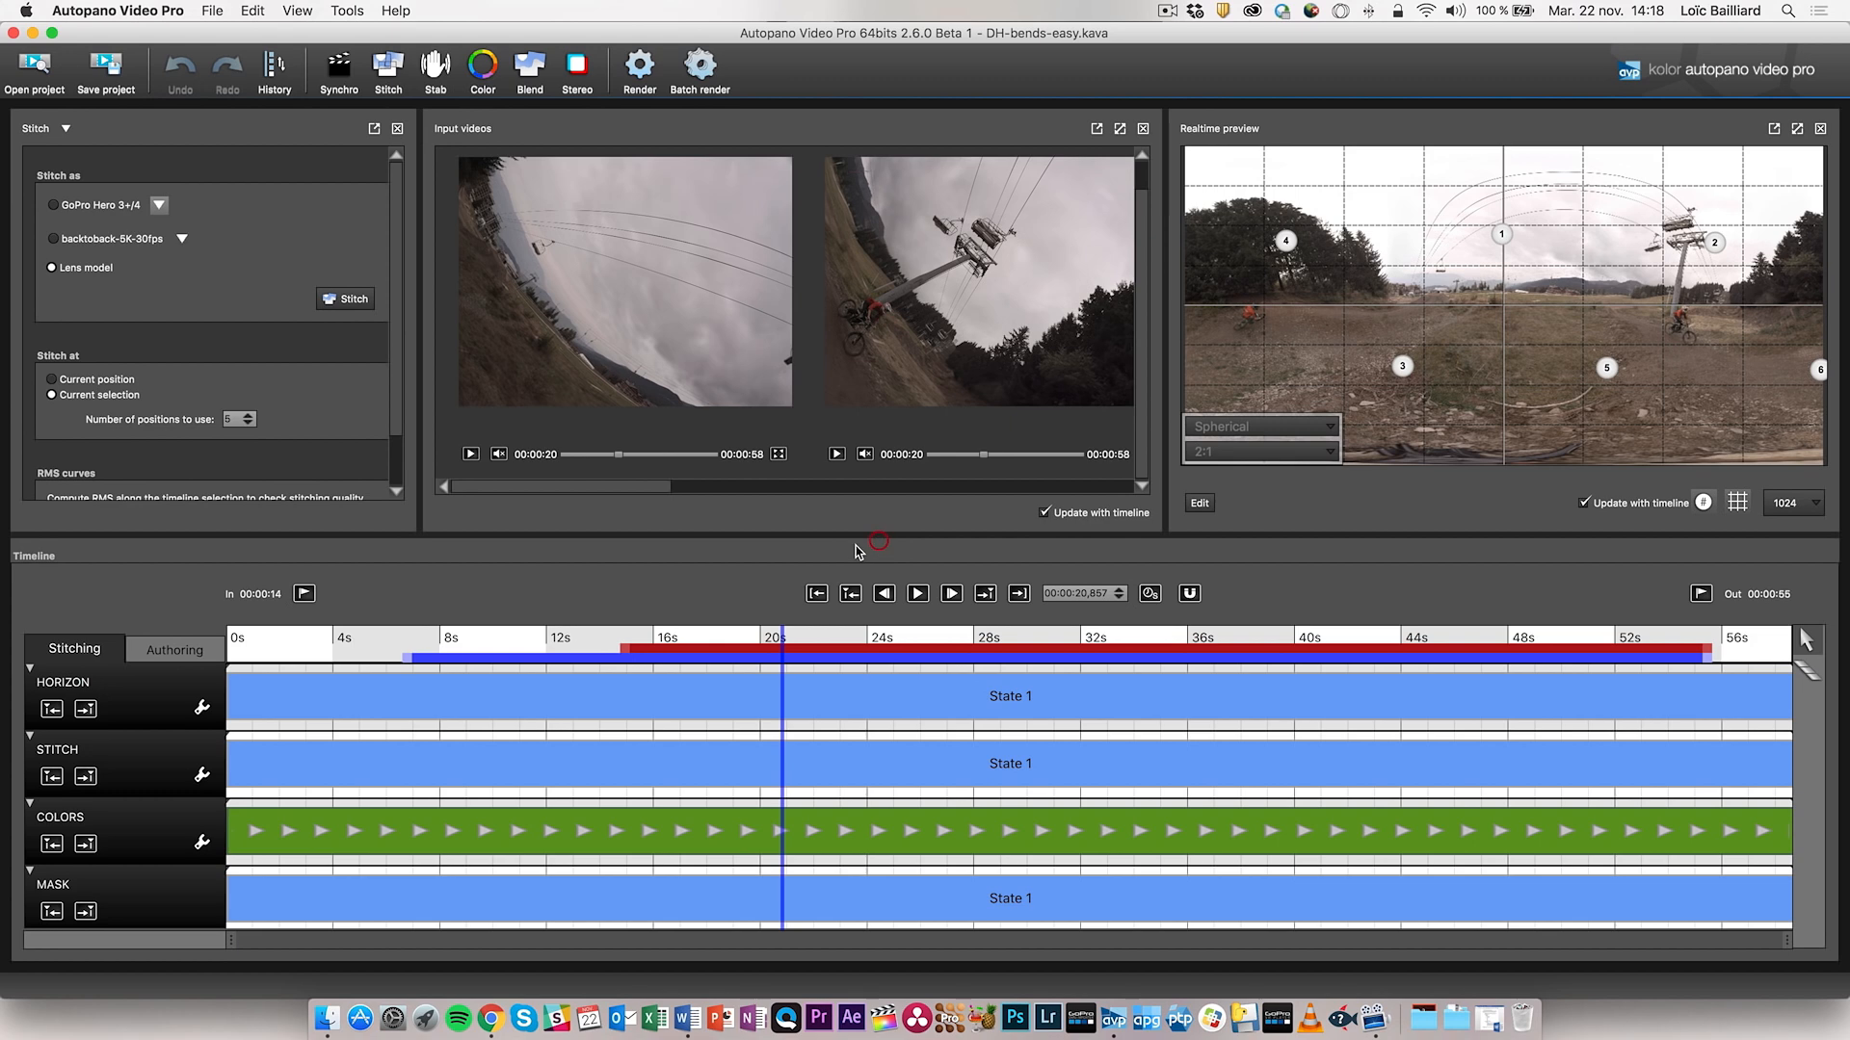
pyautogui.click(308, 282)
# - Try the backtoback-5K-30fps template, then return to the GoPro Hero 3+/4 preset
pyautogui.click(53, 240)
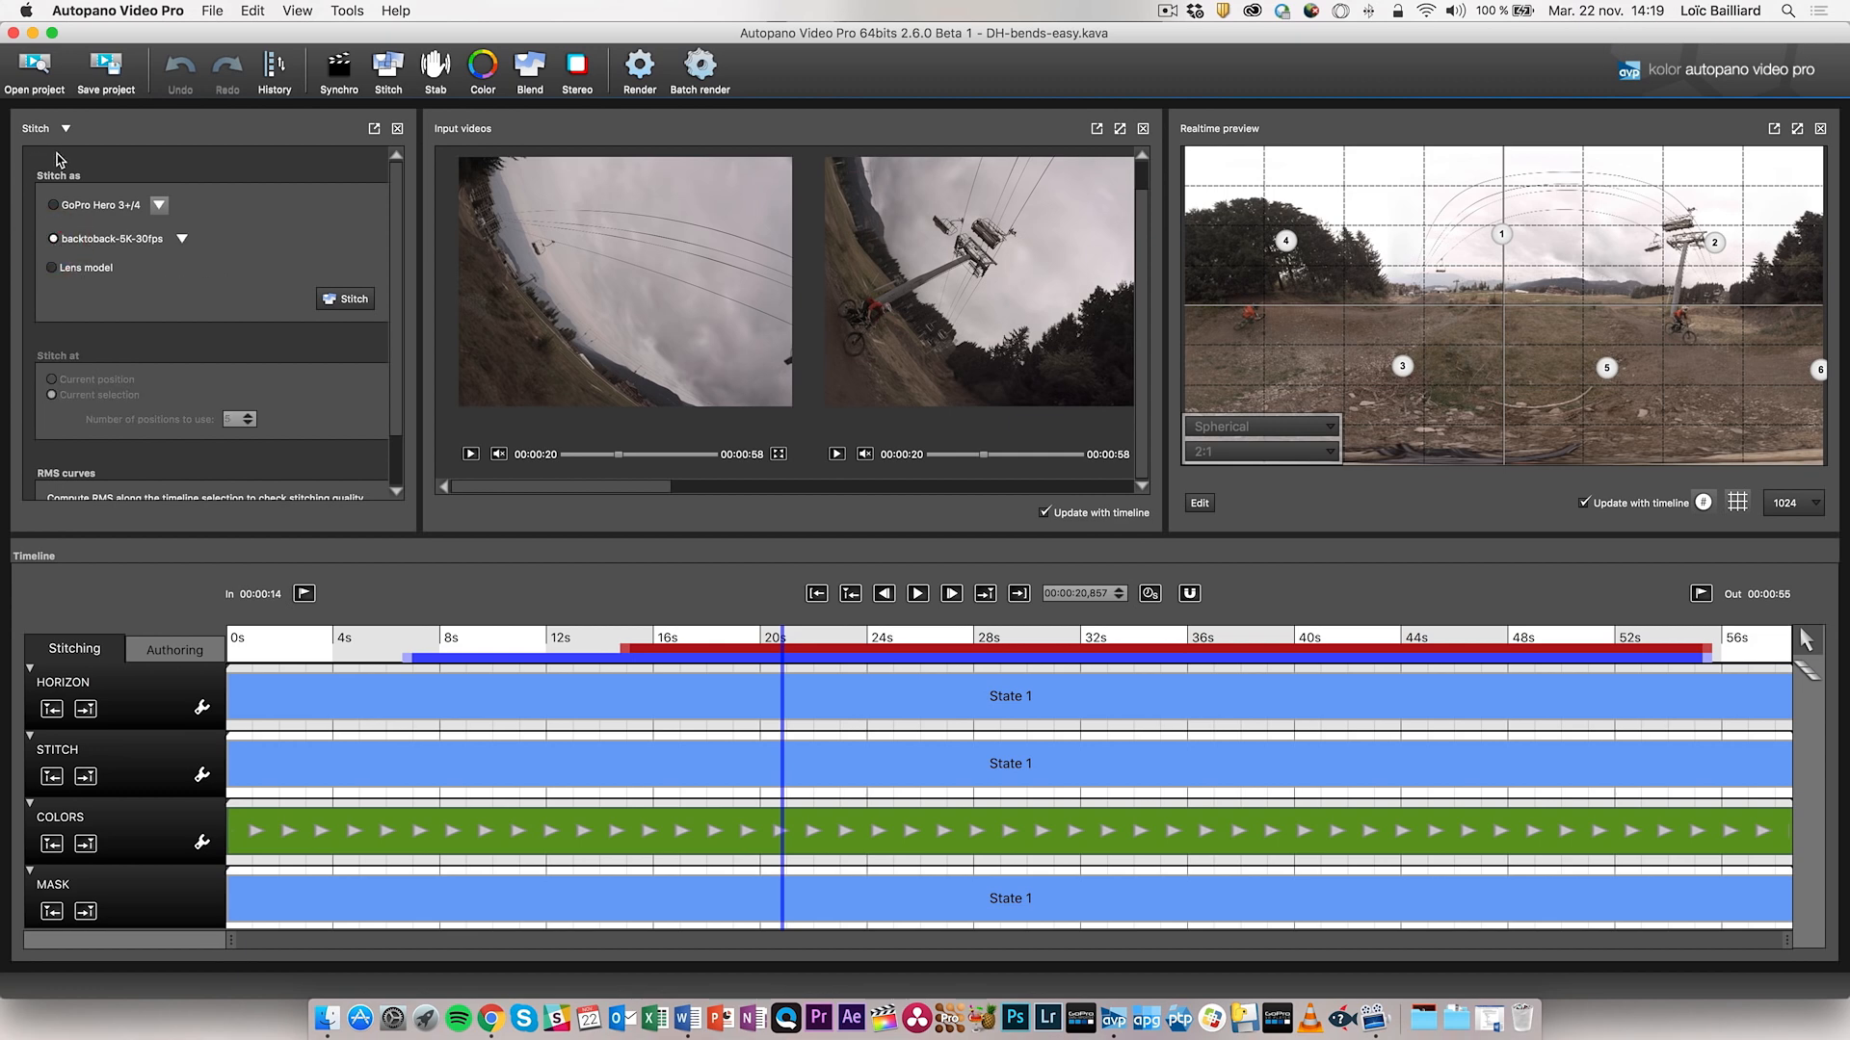
pyautogui.click(182, 237)
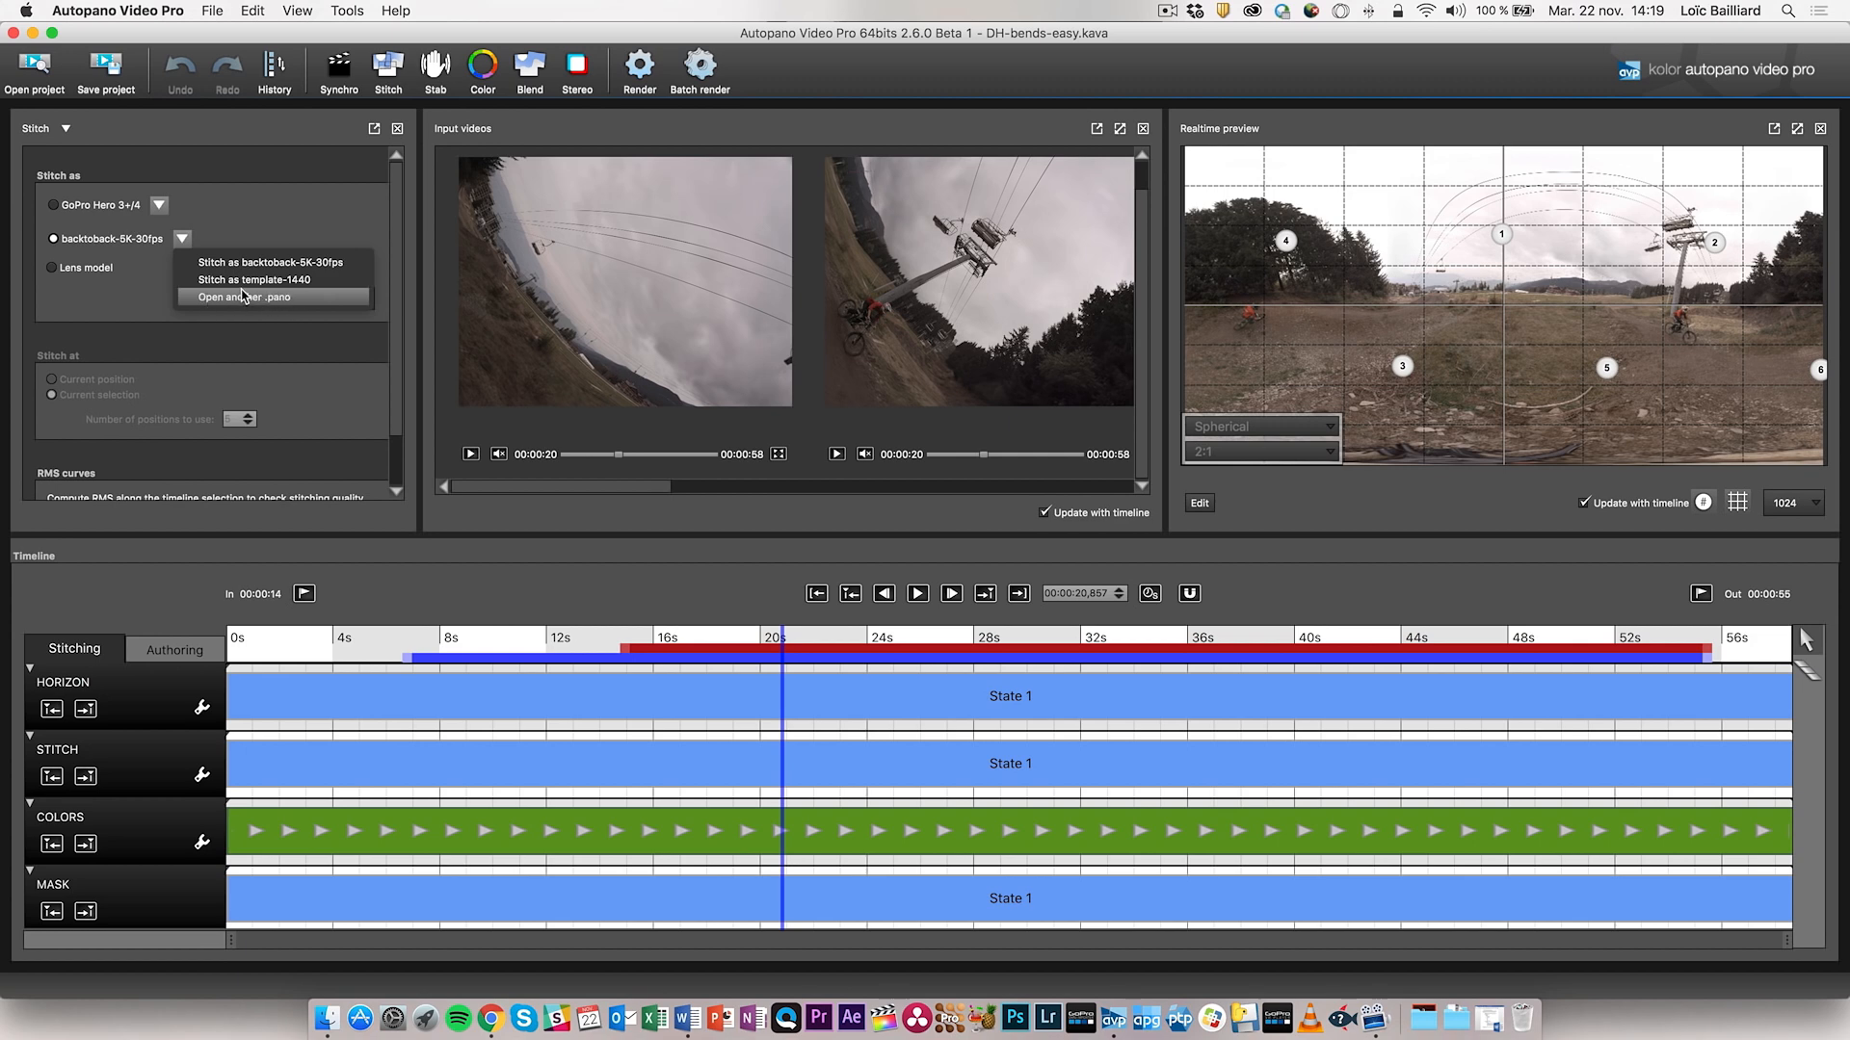
pyautogui.click(295, 206)
pyautogui.click(208, 200)
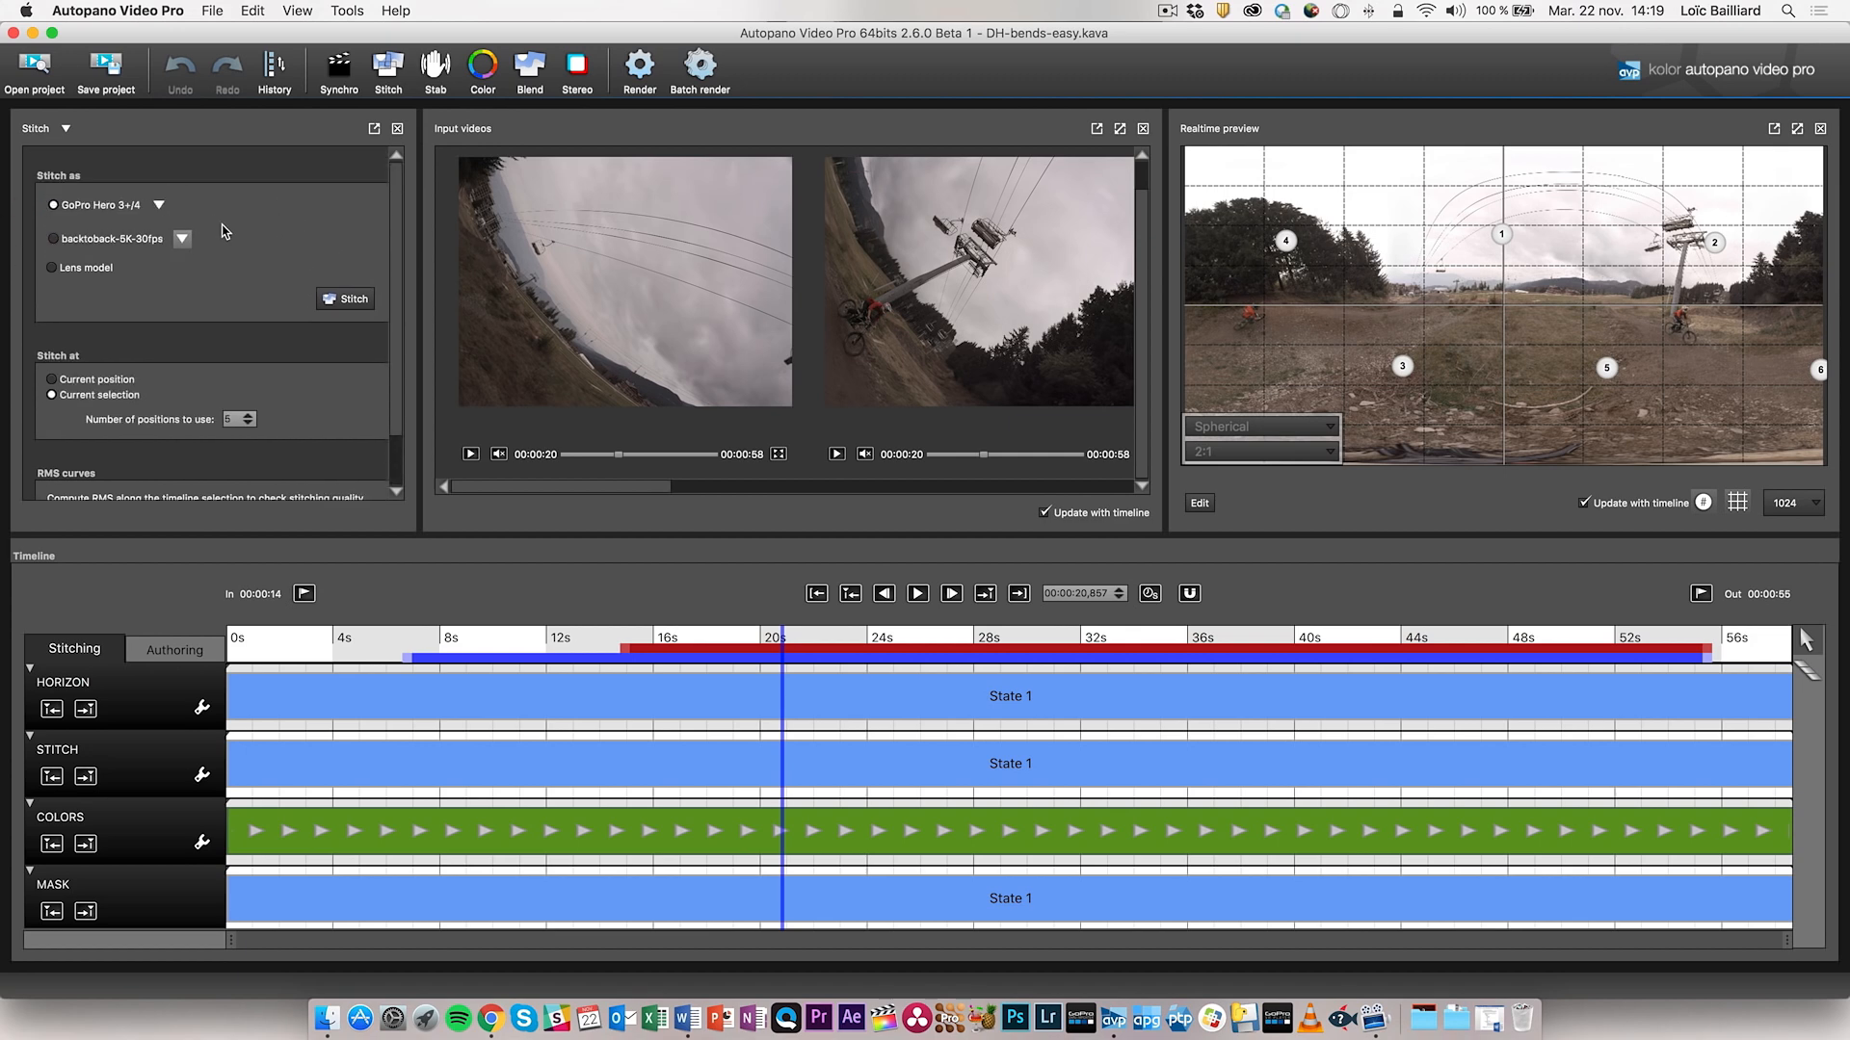
pyautogui.scroll(-3, 223, 232)
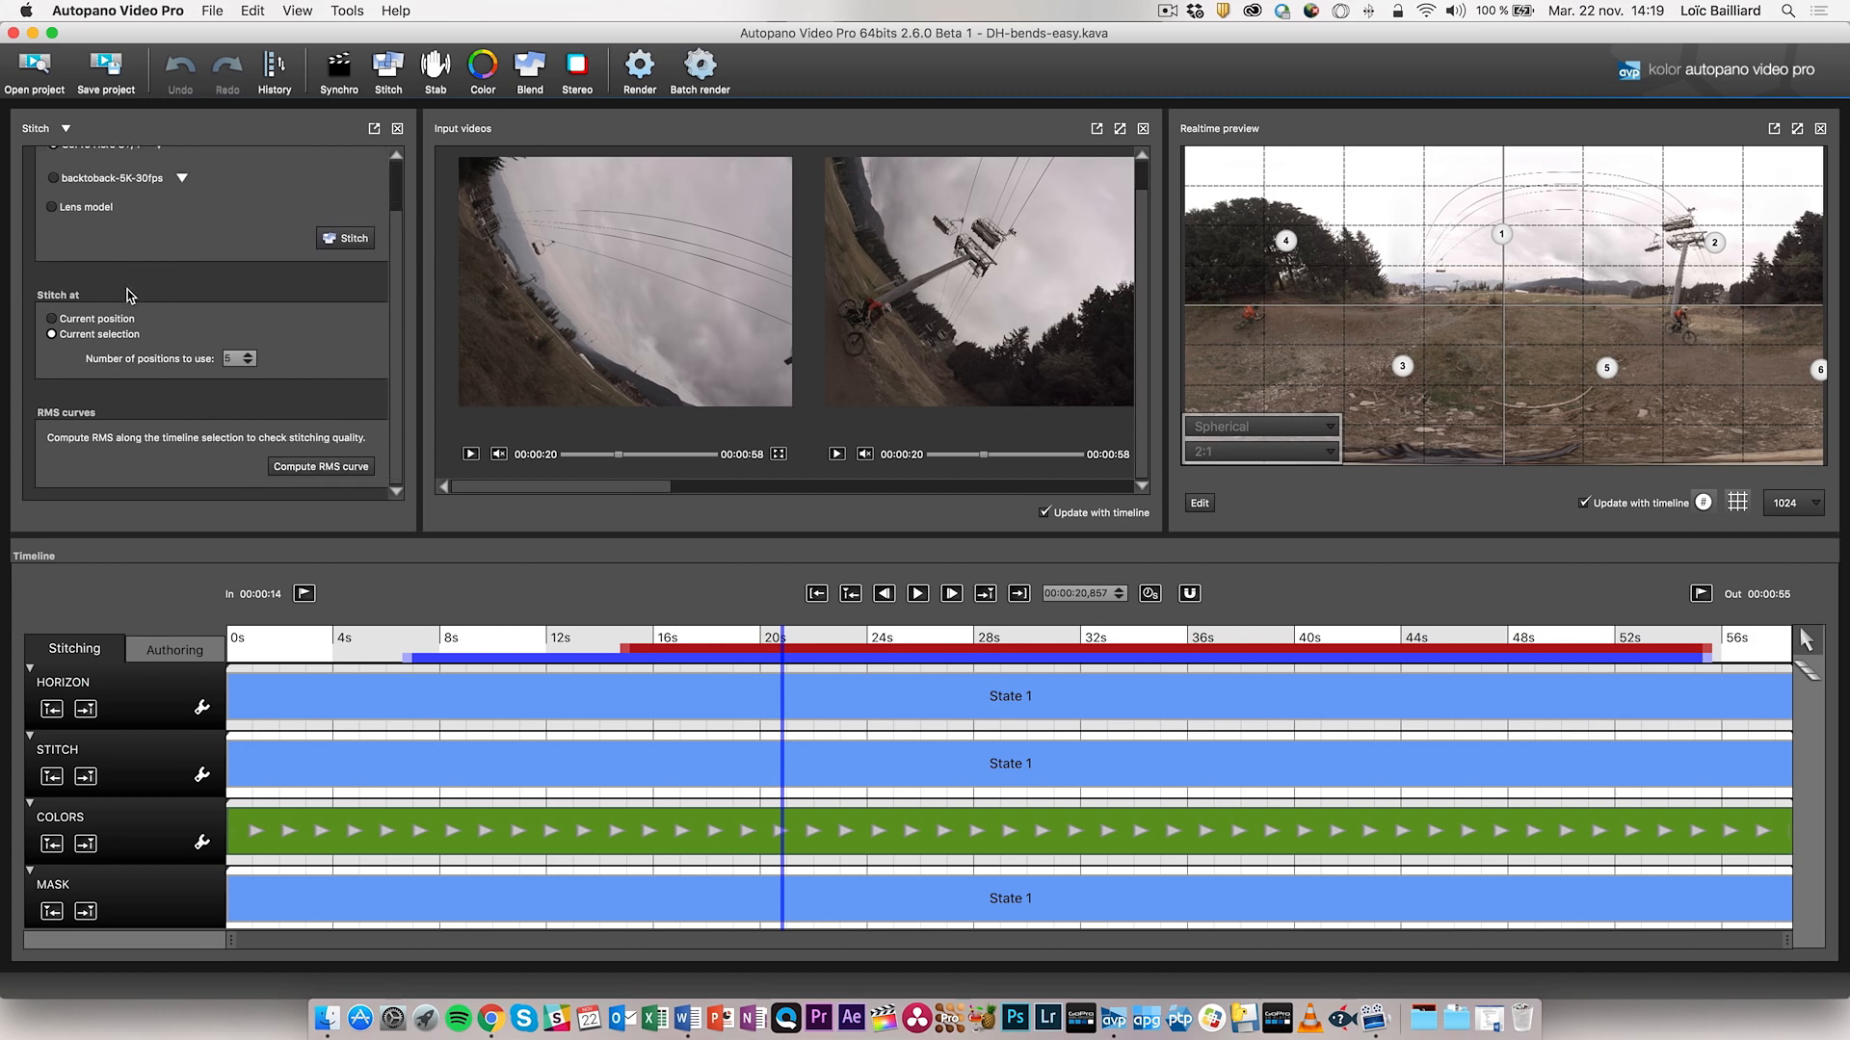
# - Show the timeline in frames while keeping stitching on the current selection
pyautogui.click(52, 319)
pyautogui.click(1149, 593)
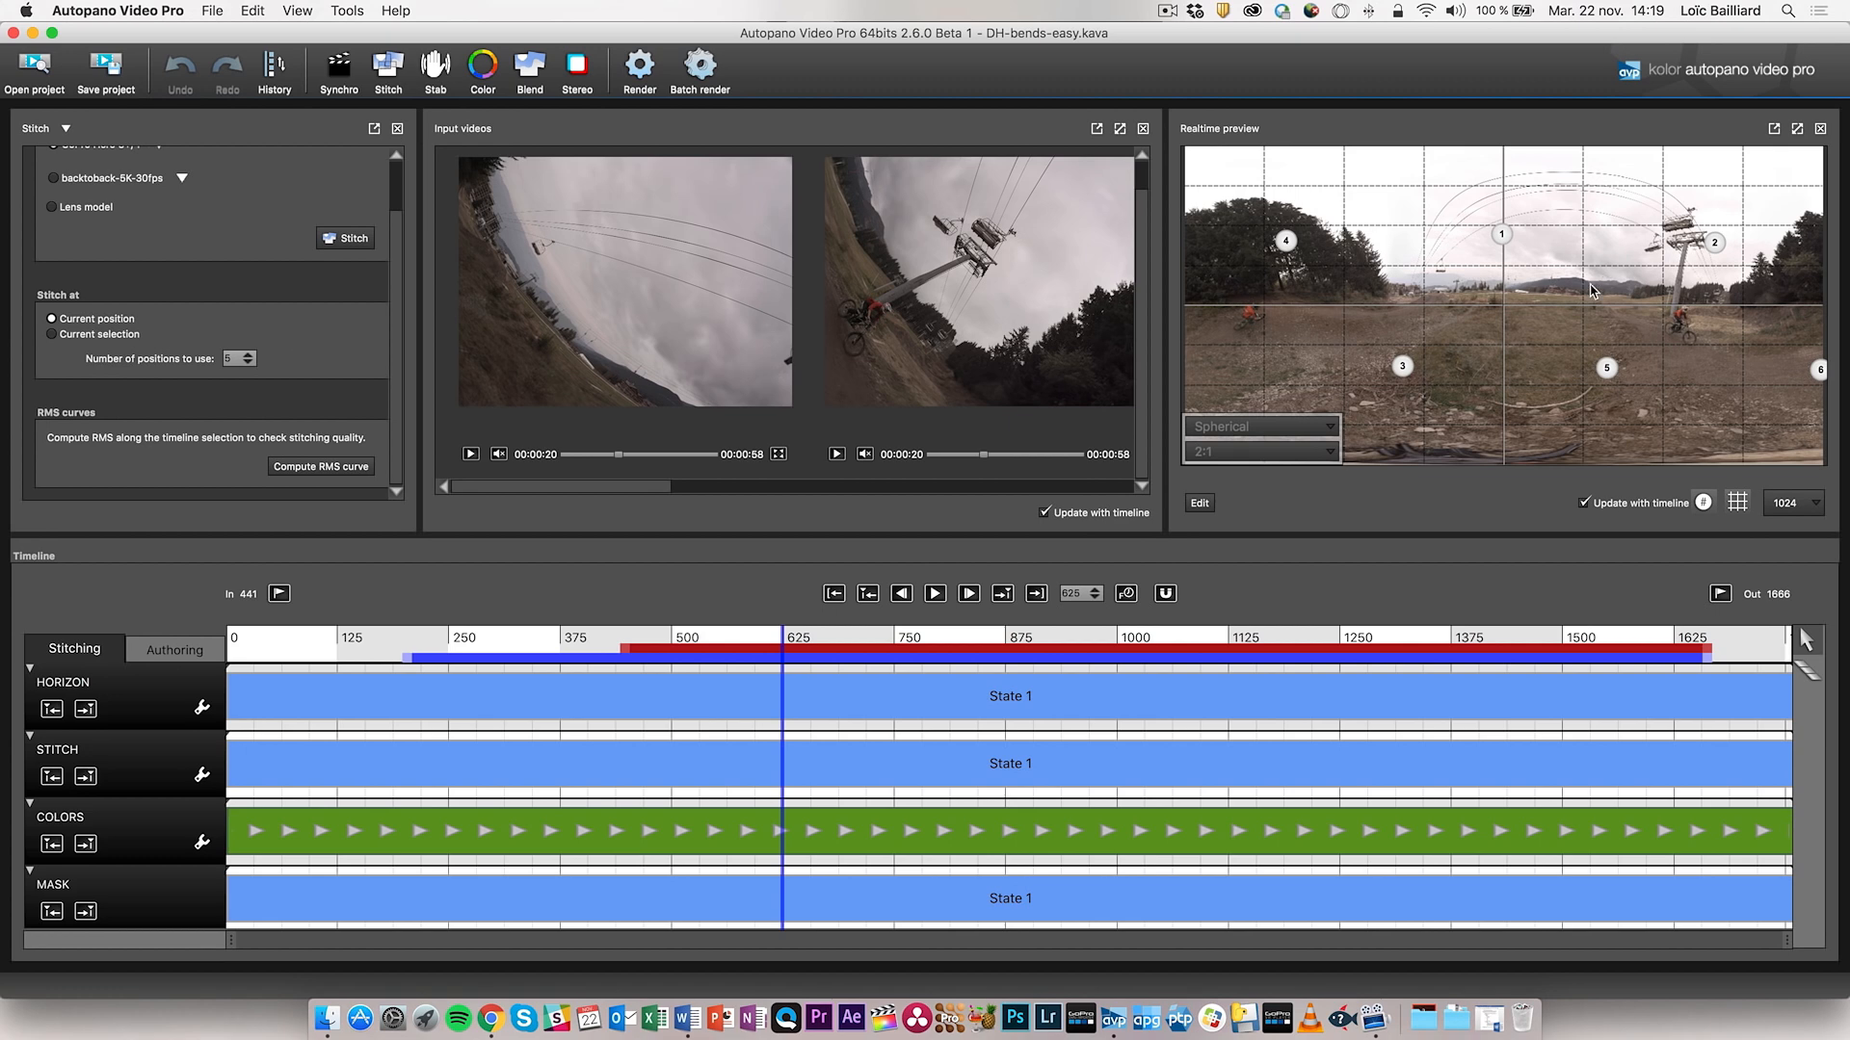
pyautogui.click(92, 337)
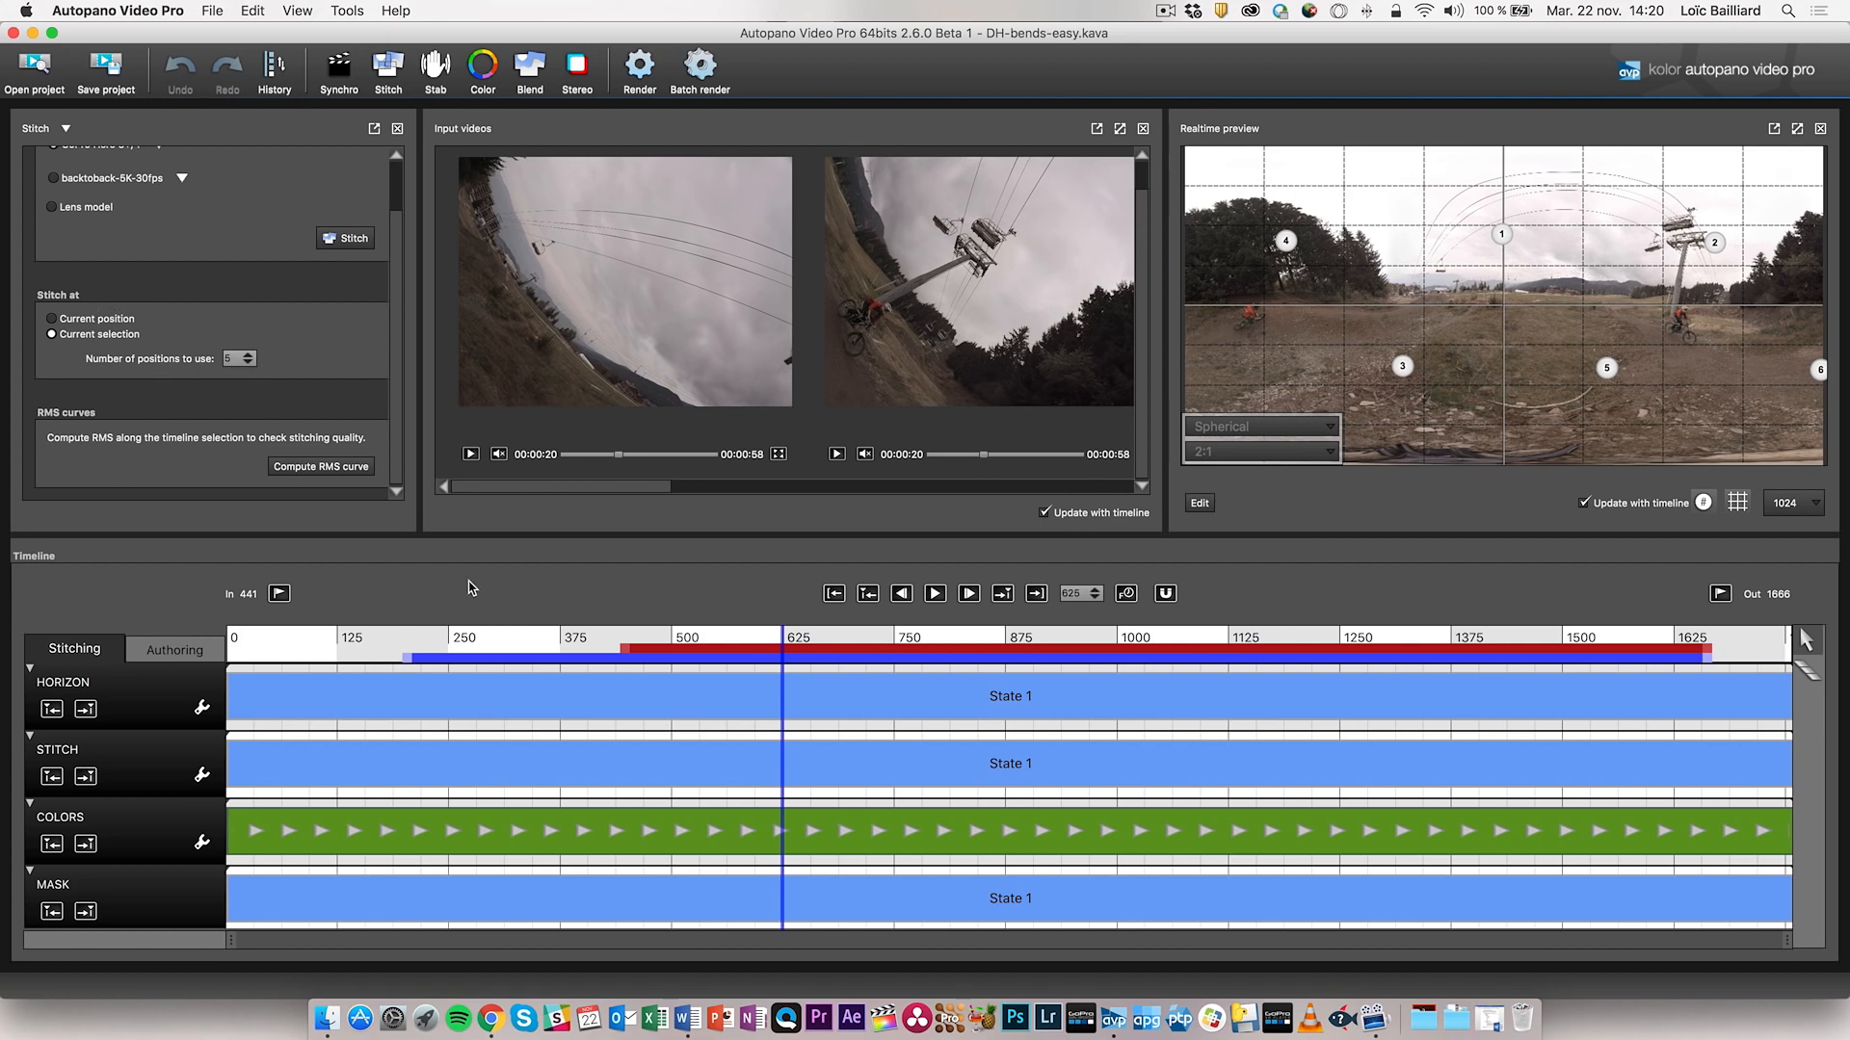
# - Scrub the playhead through frames 522, 1104 and 1346, ending at frame 915
pyautogui.click(412, 630)
pyautogui.click(690, 636)
pyautogui.click(915, 636)
pyautogui.click(1210, 636)
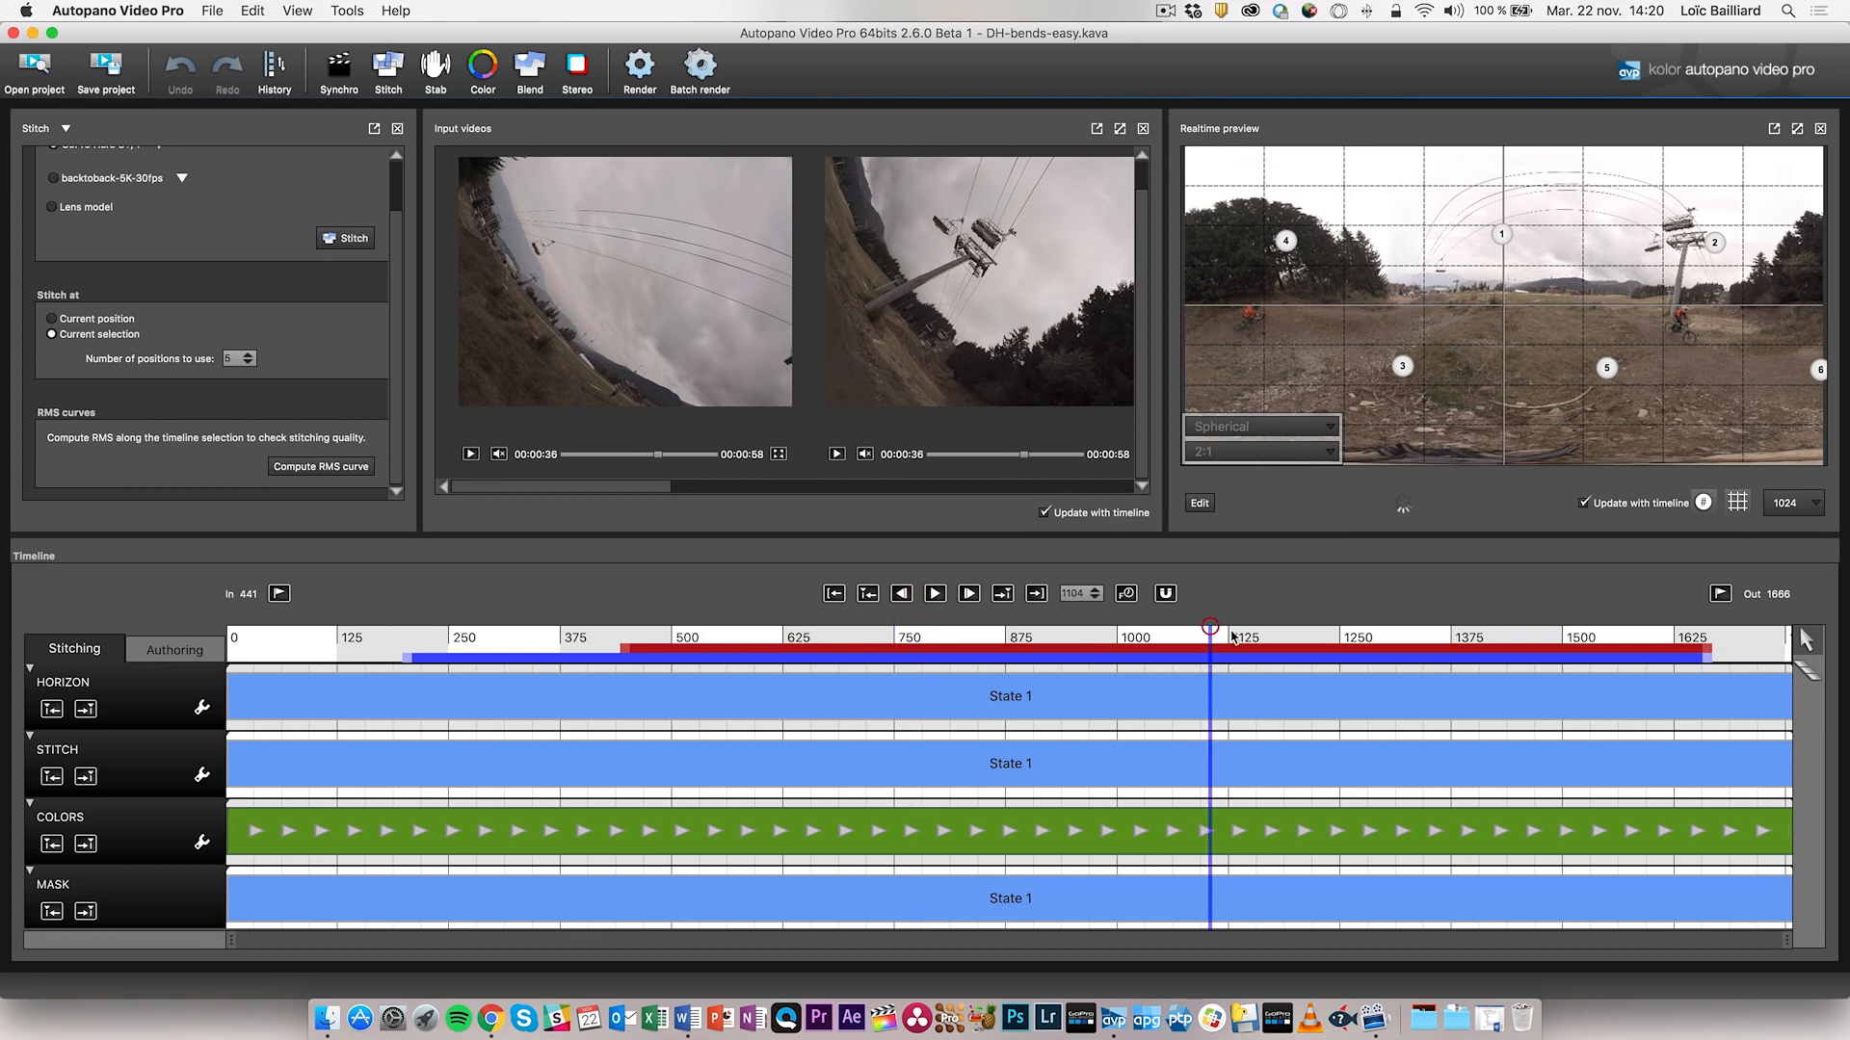
pyautogui.click(1426, 635)
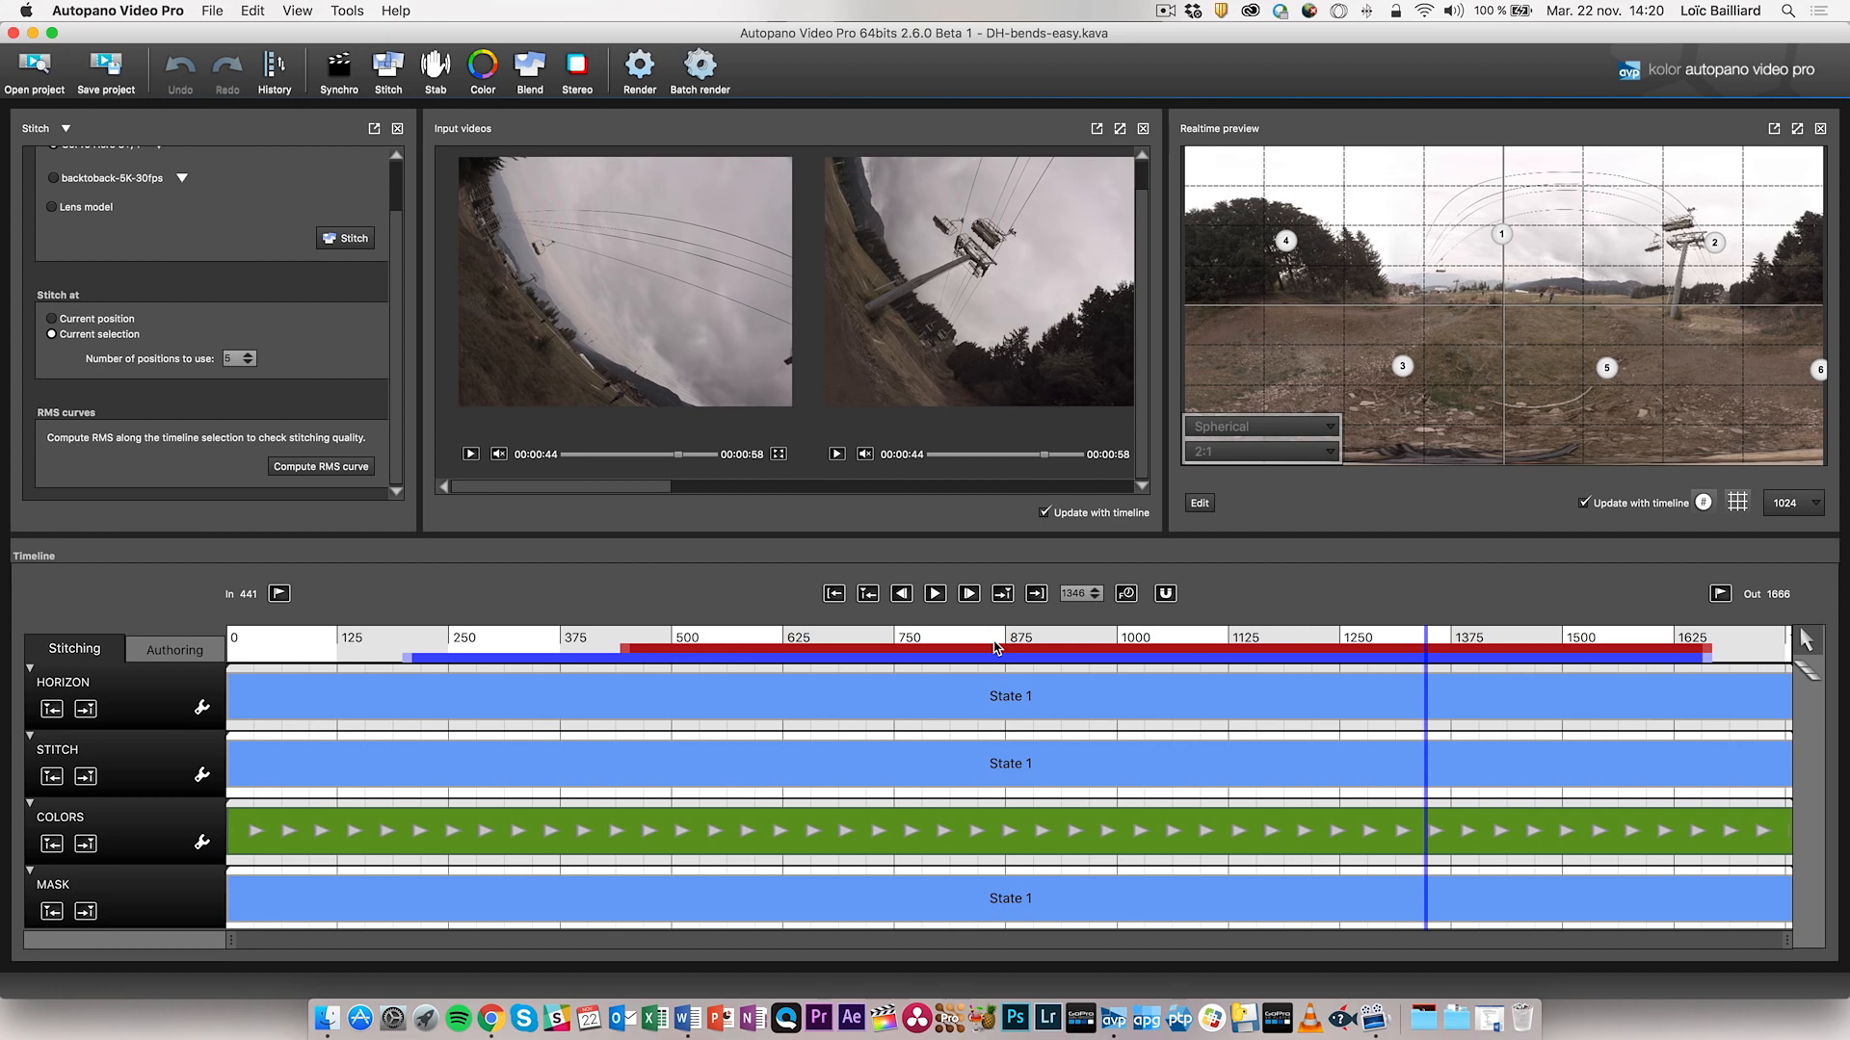
pyautogui.click(1041, 639)
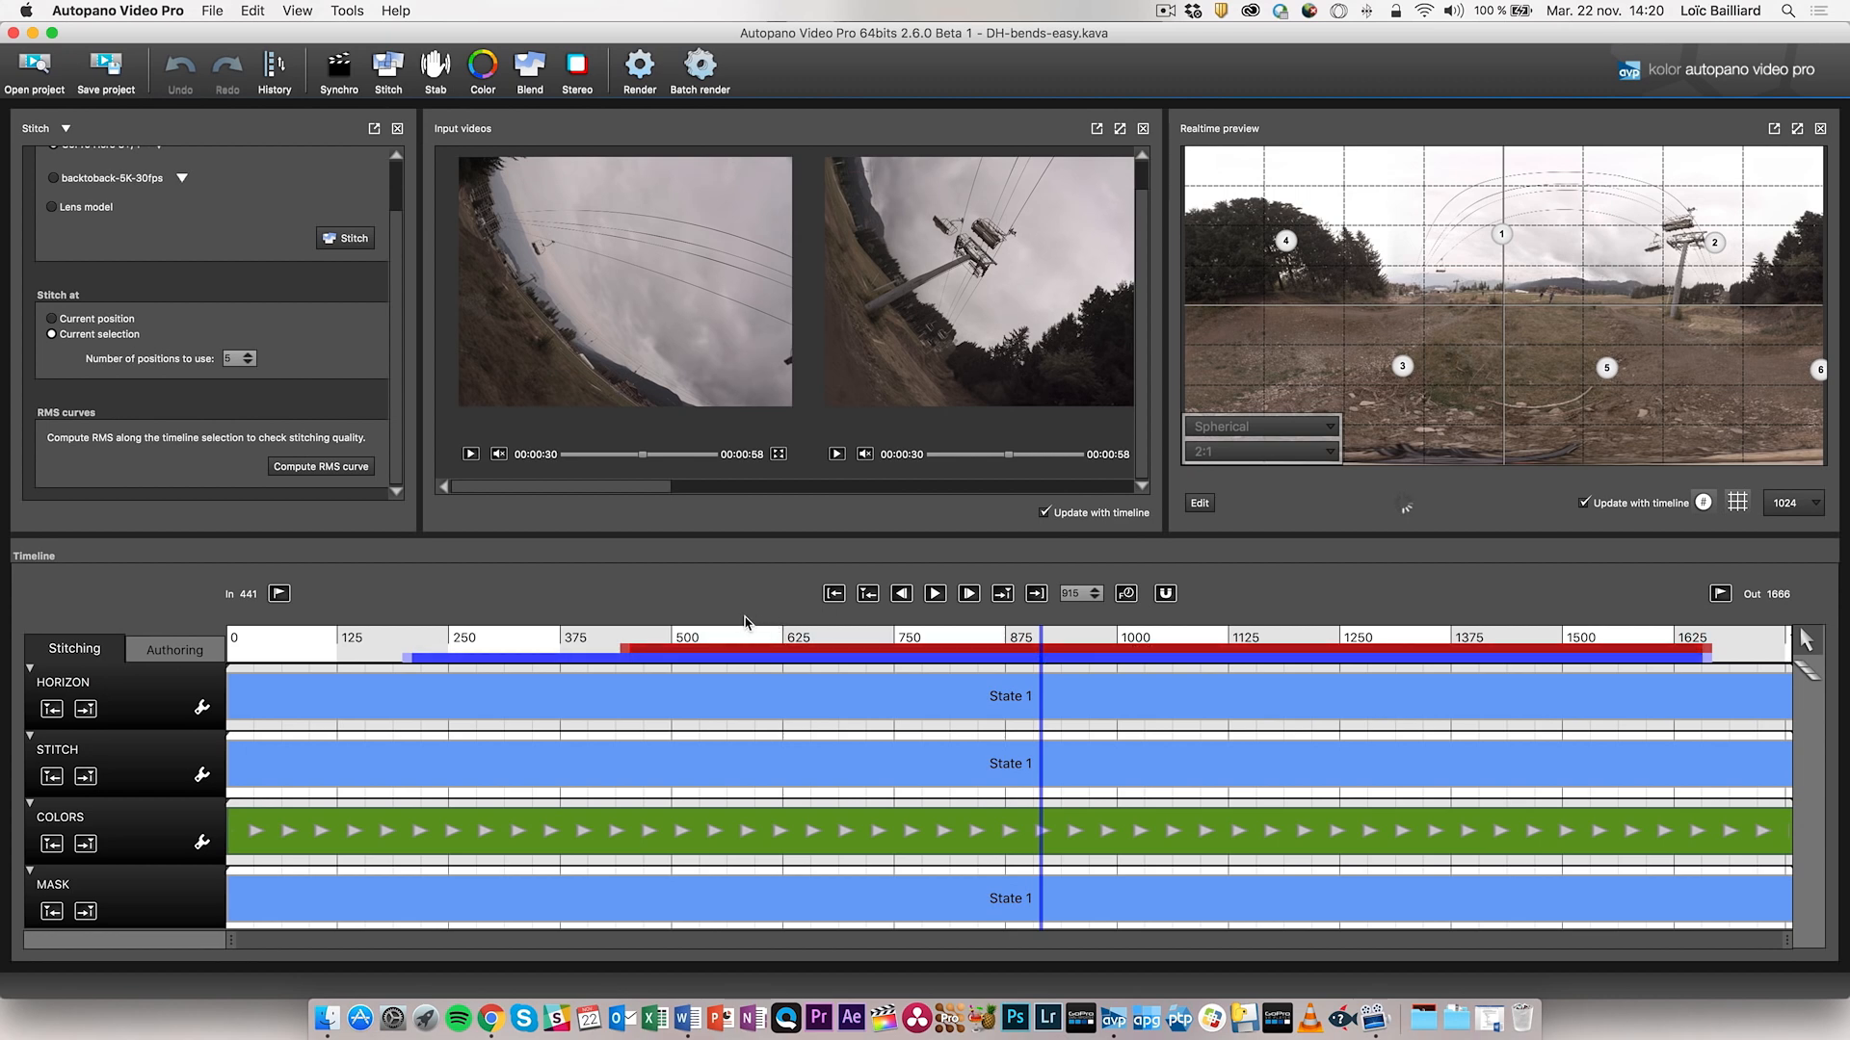
# - Lower Number of positions to use to 3
pyautogui.click(250, 364)
pyautogui.click(250, 365)
pyautogui.scroll(3, 116, 289)
pyautogui.scroll(-3, 226, 215)
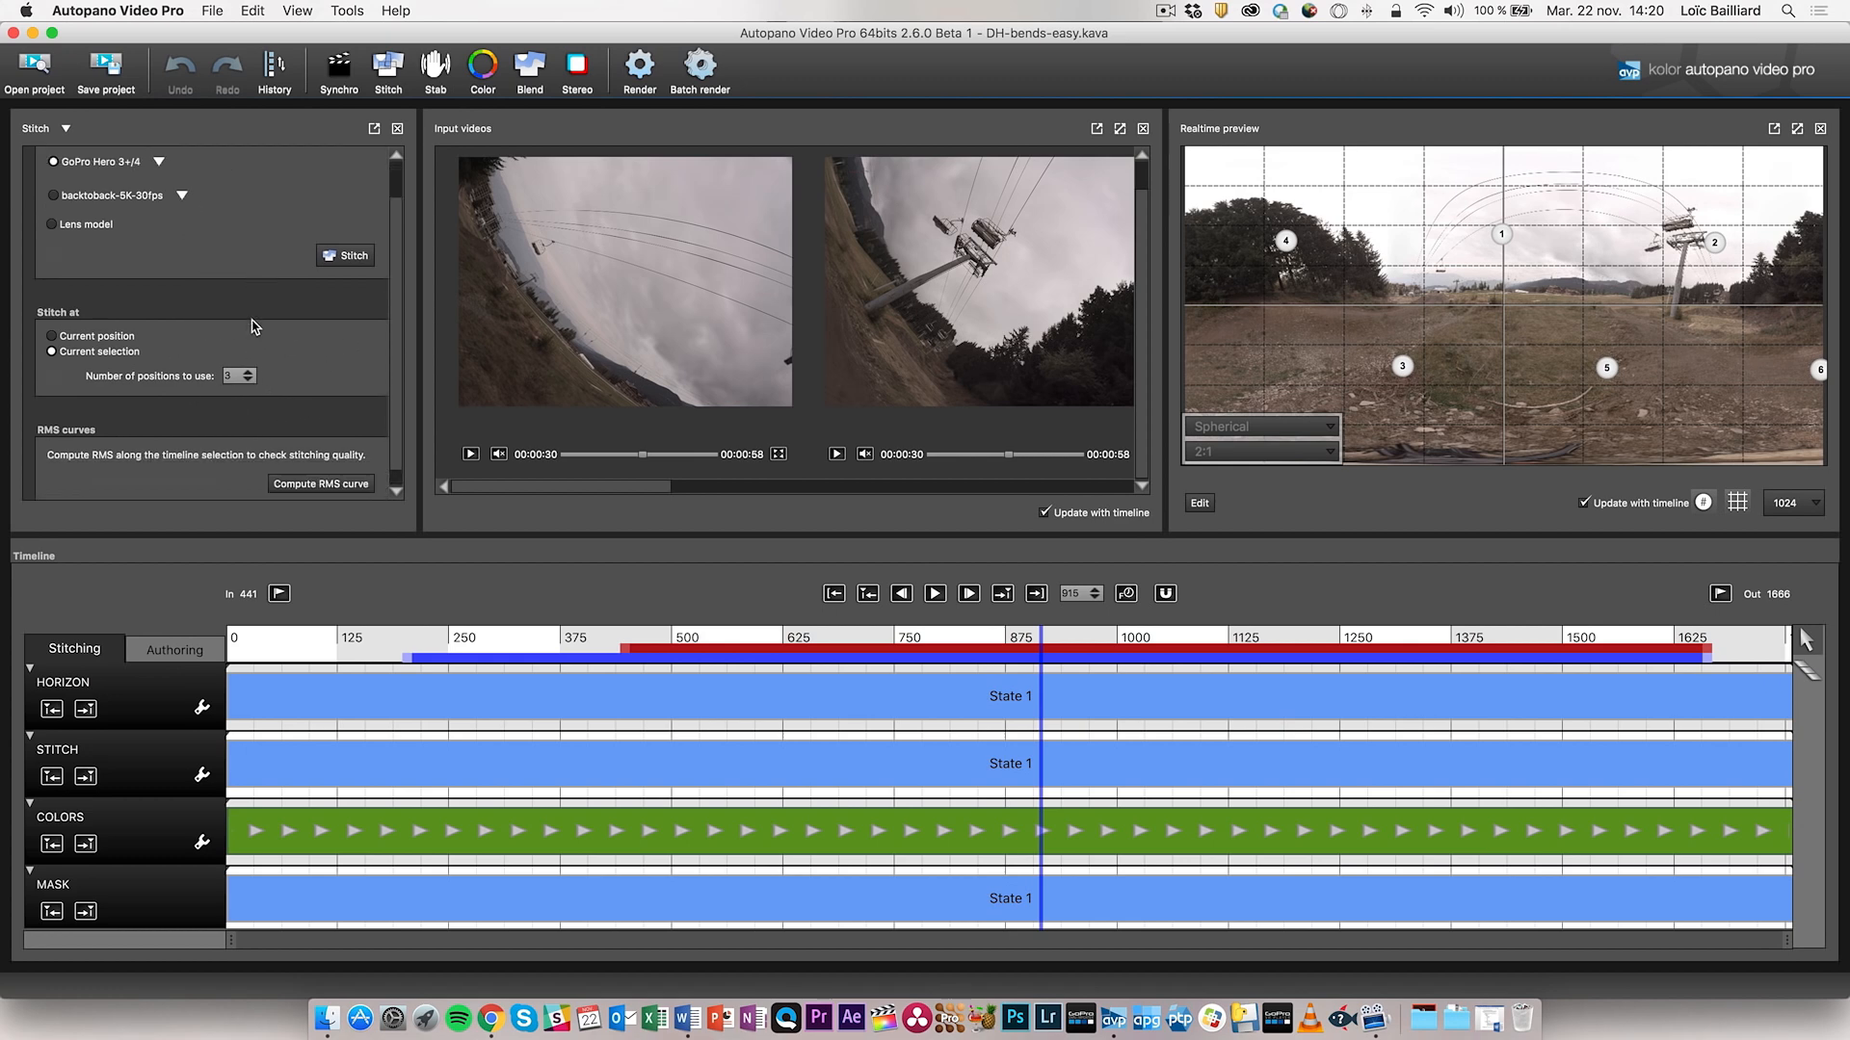
# - Trim the selection to roughly frames 280–1380 and start stitching one reference panorama
pyautogui.moveTo(410, 658); pyautogui.dragTo(496, 661)
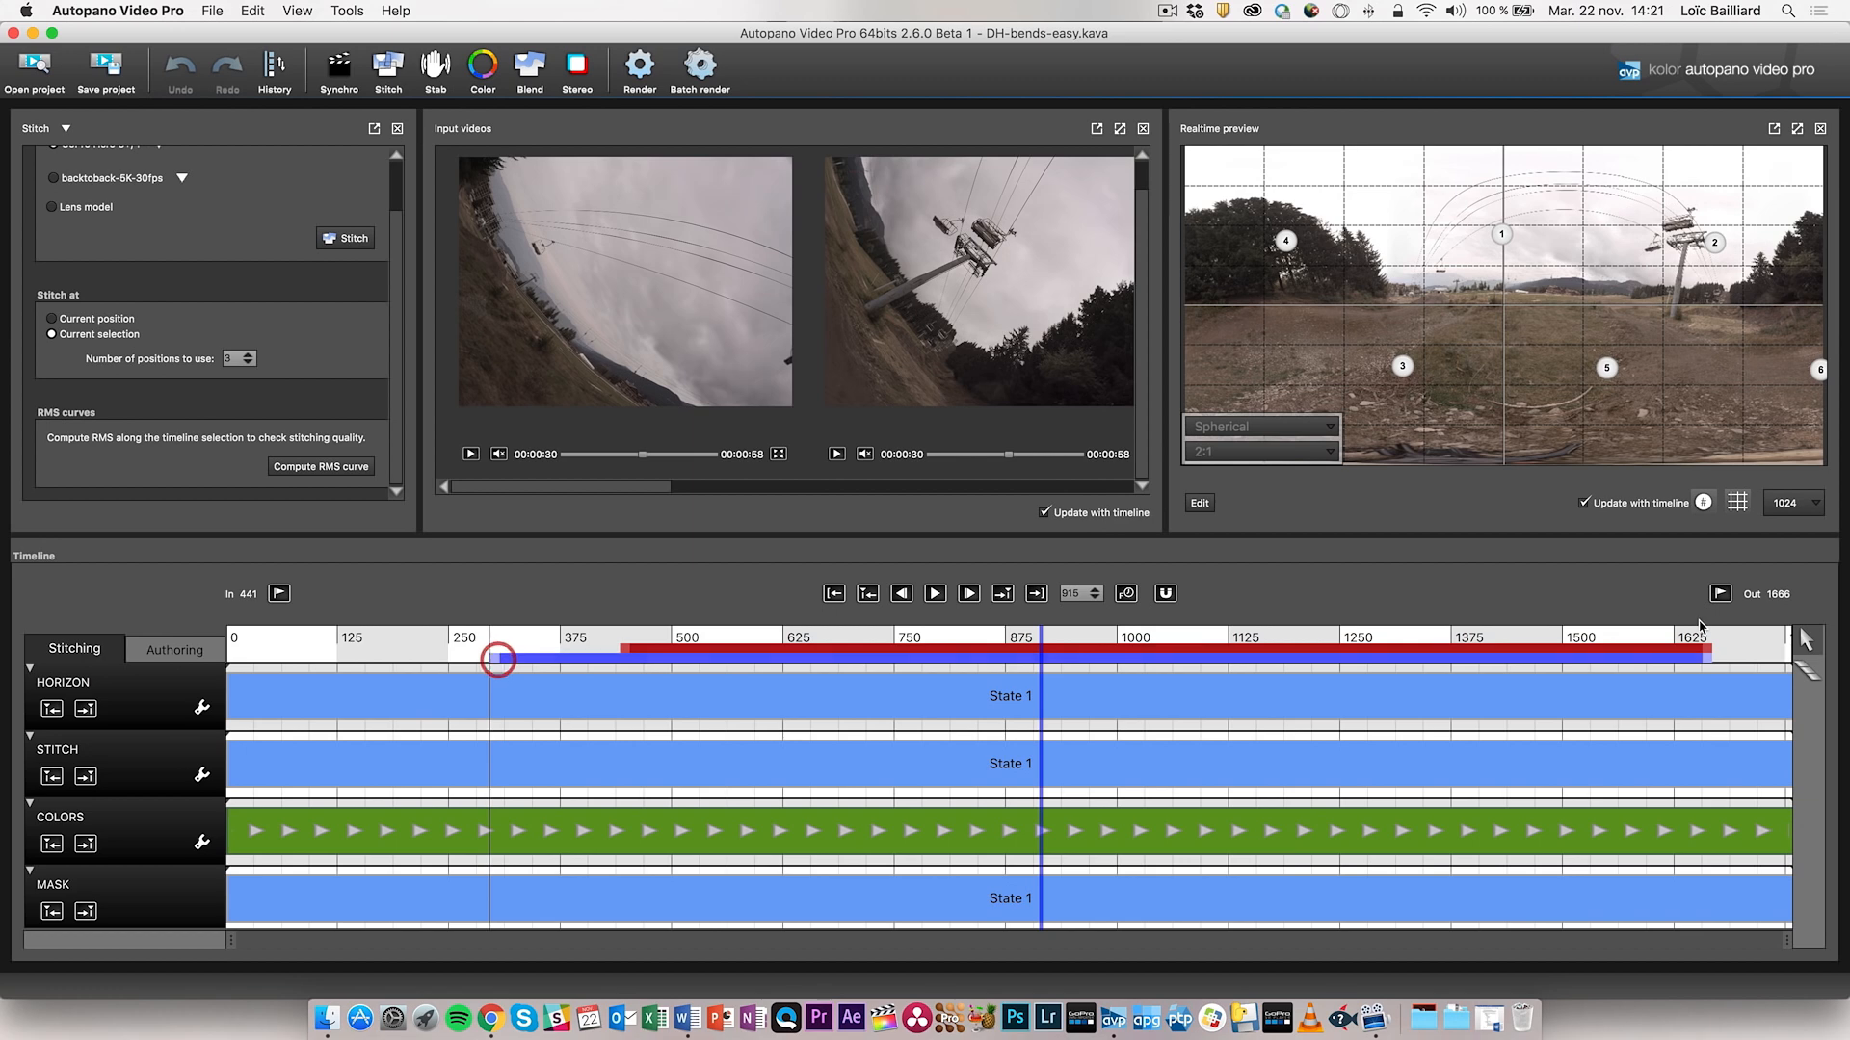
pyautogui.moveTo(1711, 658); pyautogui.dragTo(1459, 663)
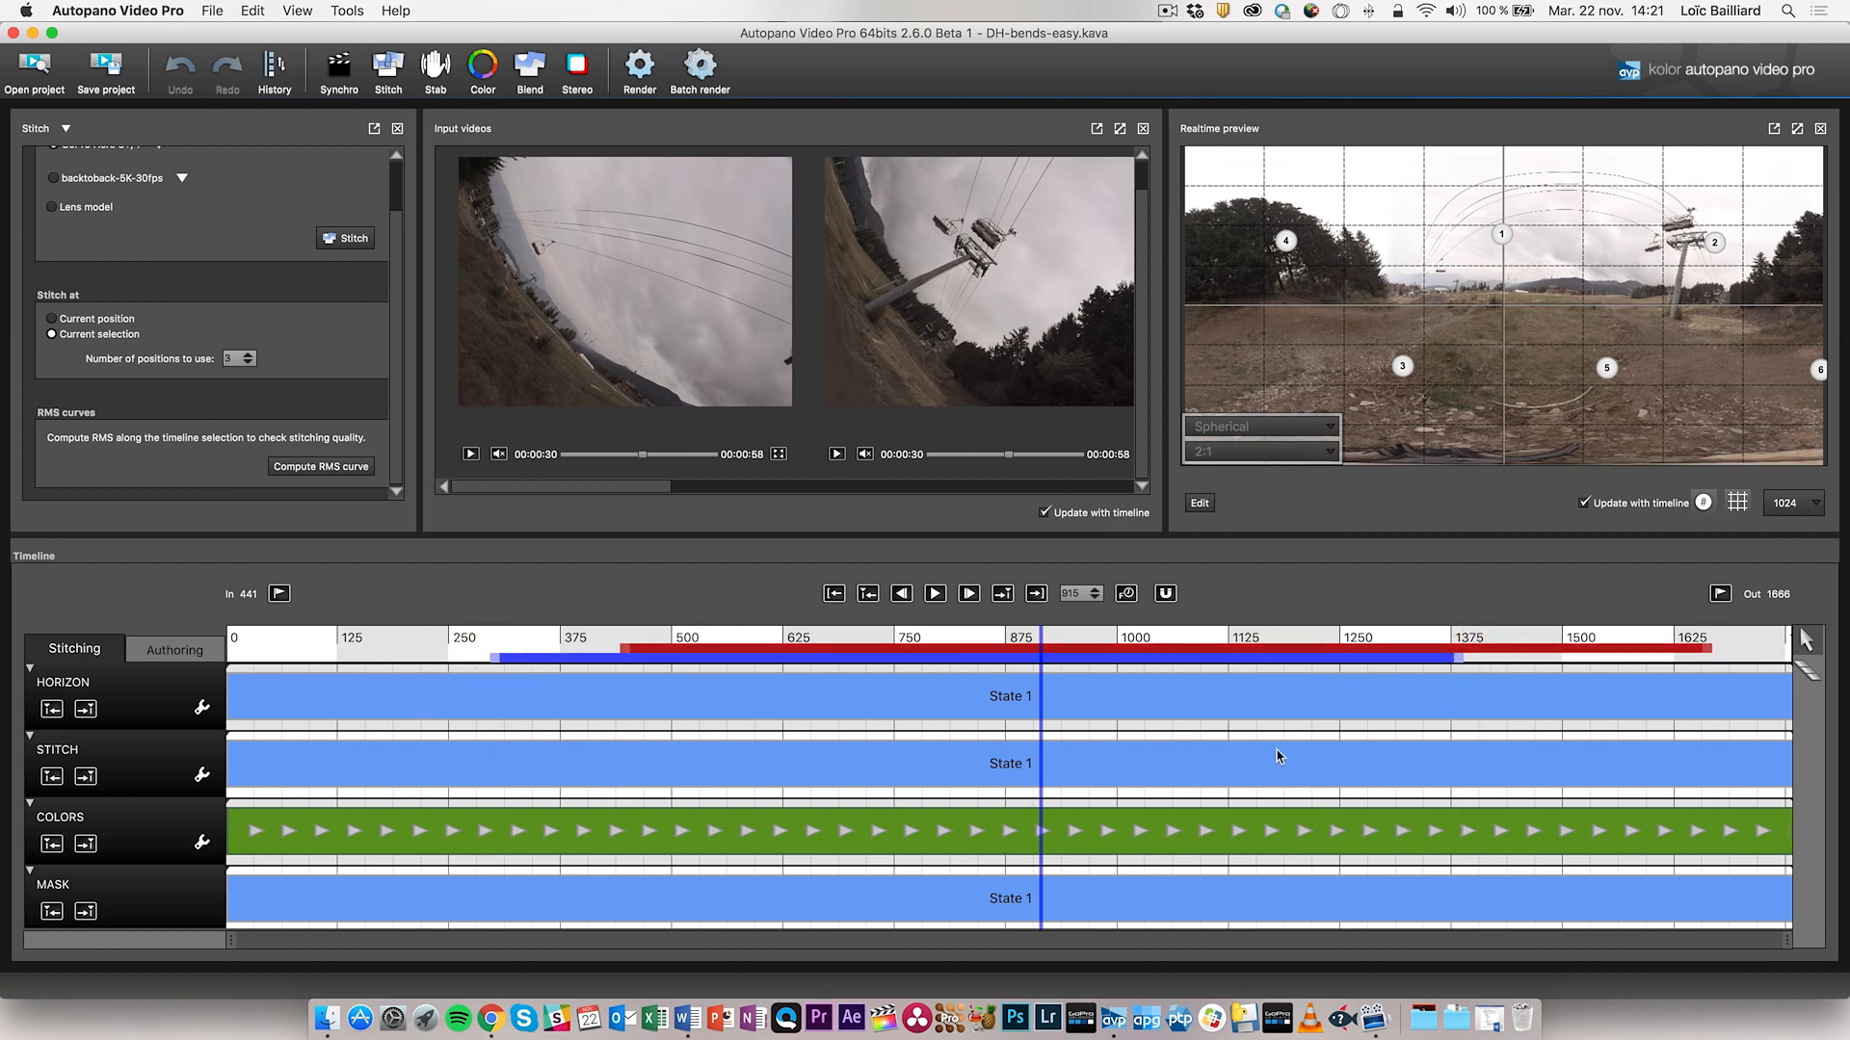
pyautogui.click(352, 241)
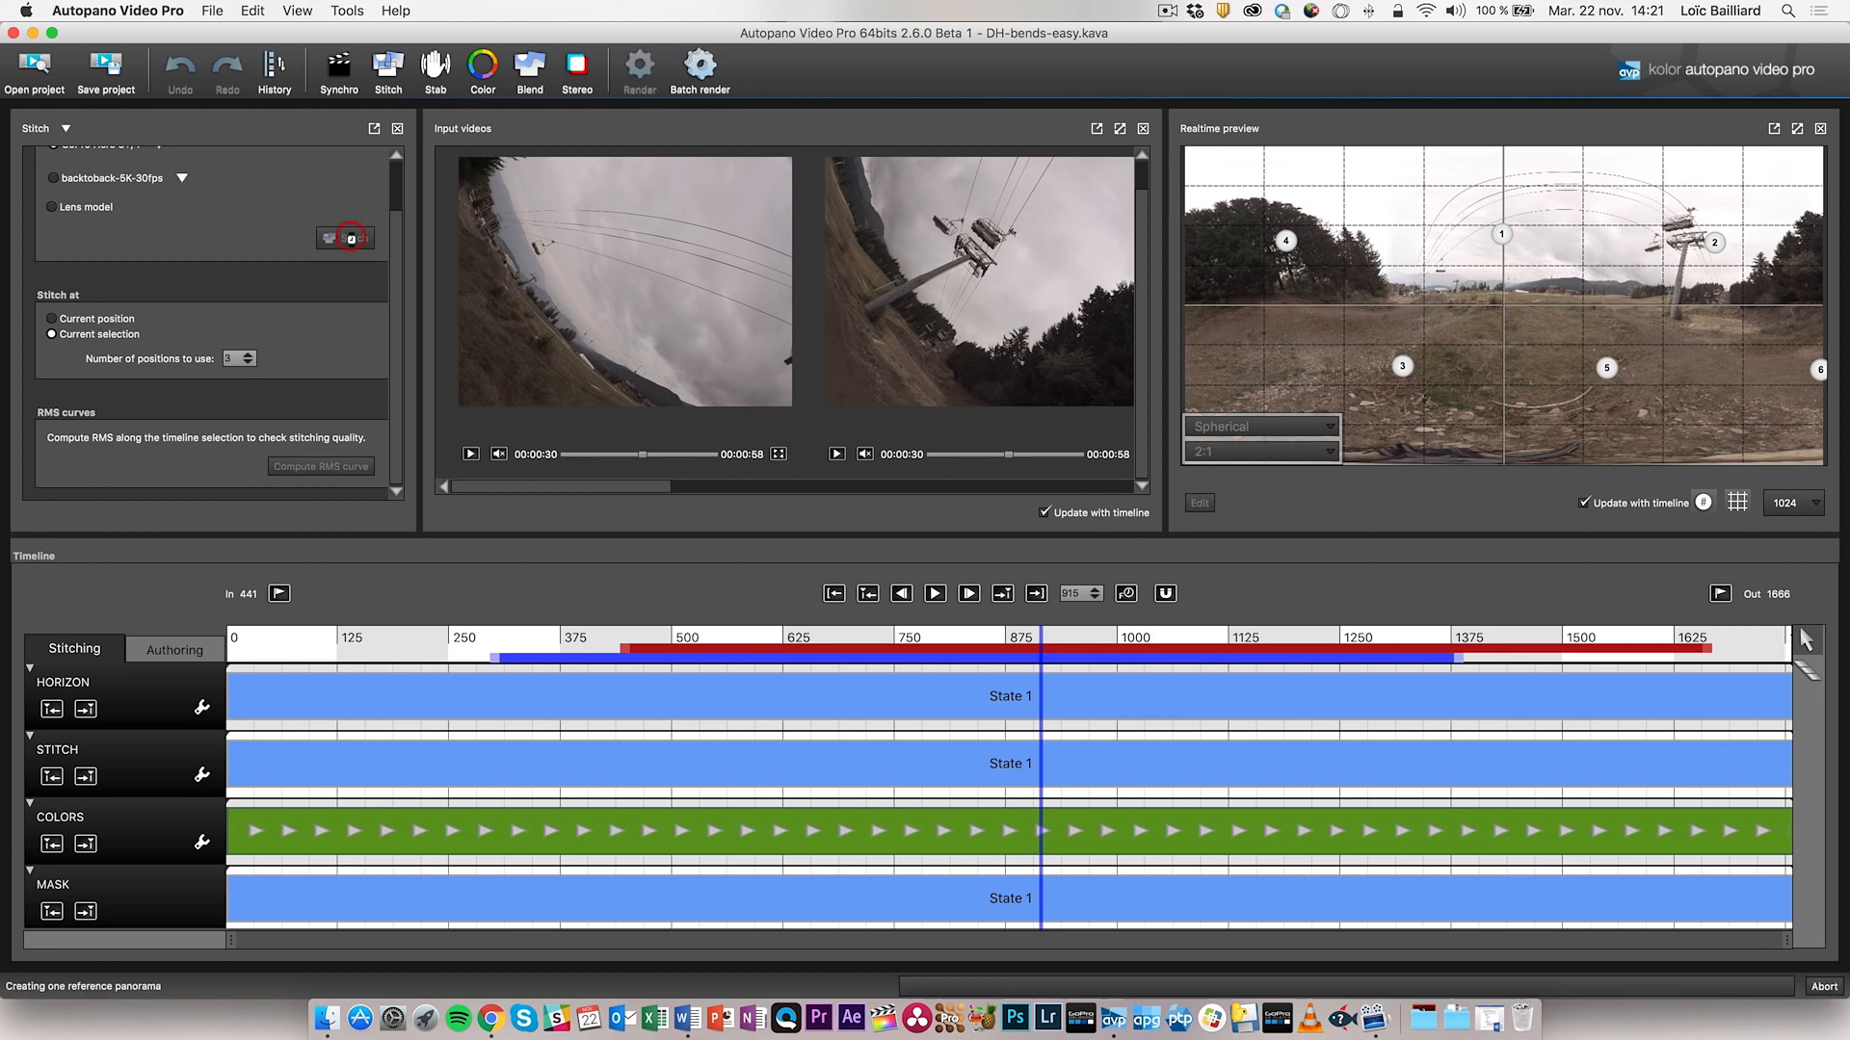
pyautogui.click(327, 1021)
# - Move the DH-bends-easy window aside and preview A0018722.MP4.1.jpg and the A0028727 JPEG frames
pyautogui.click(572, 732)
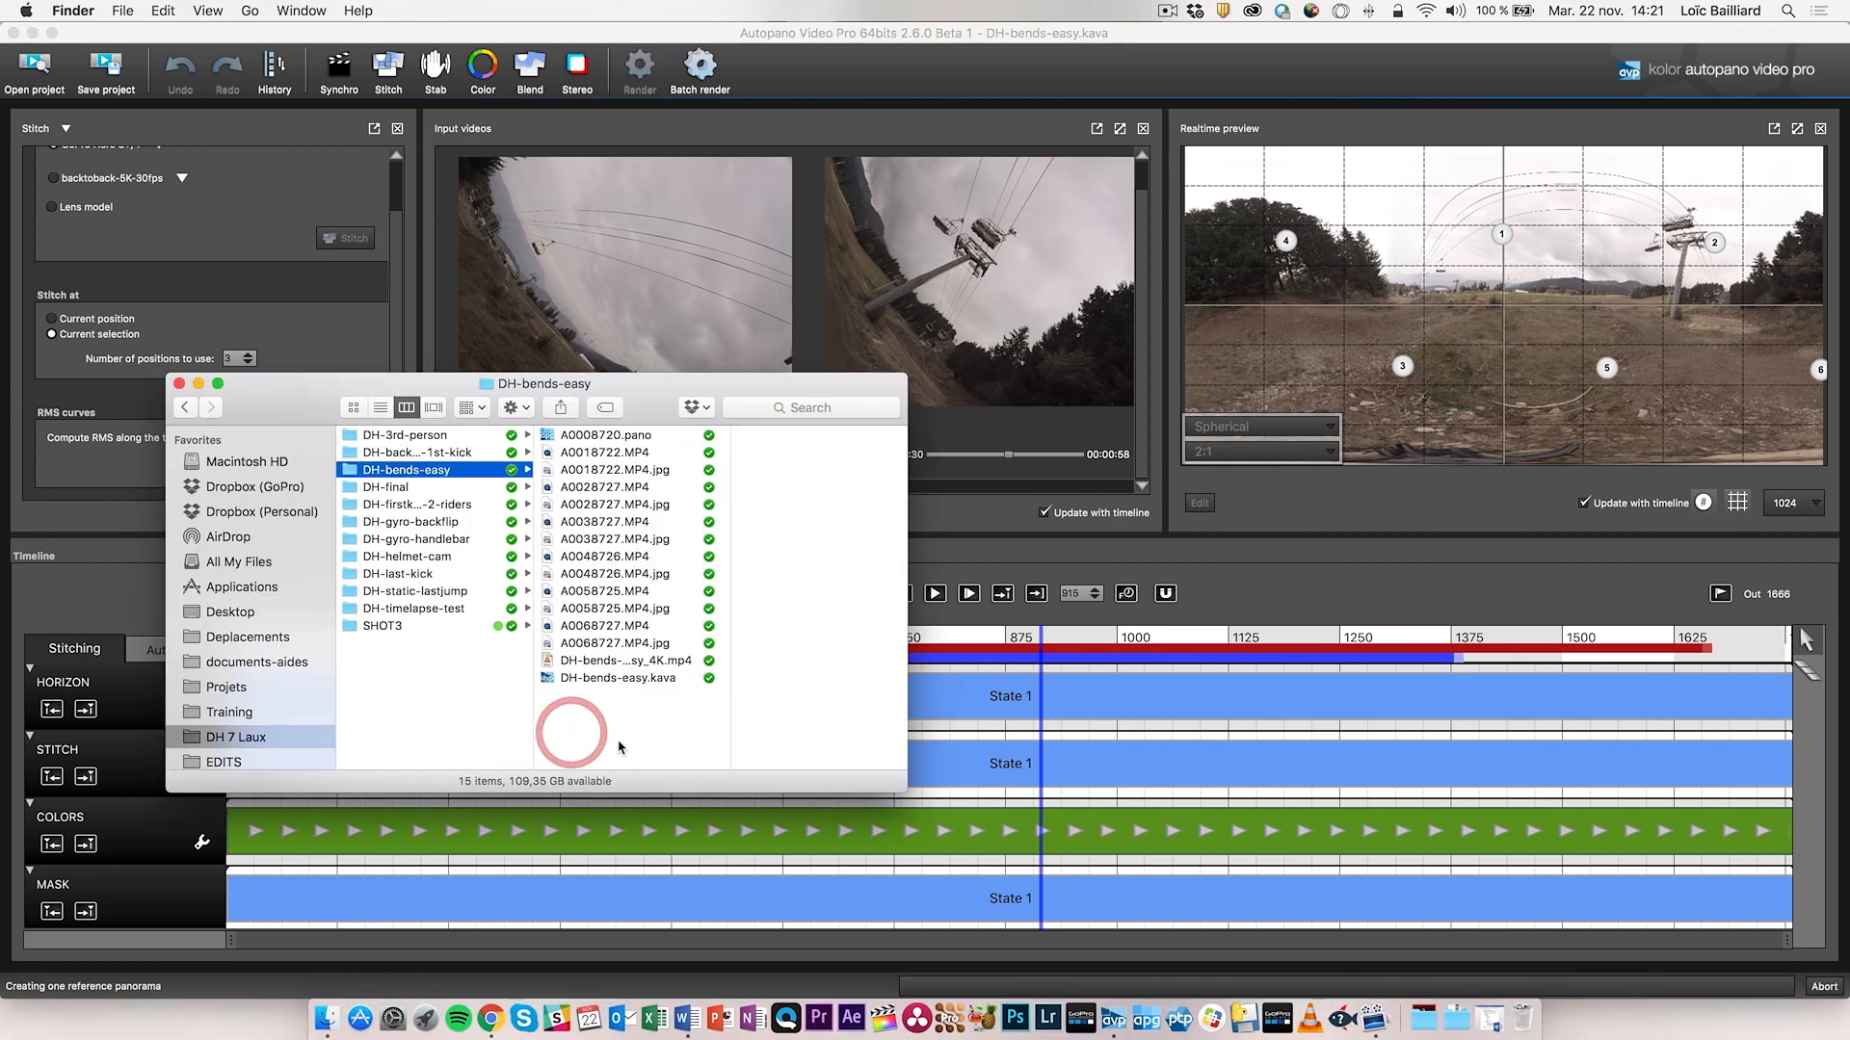
pyautogui.moveTo(634, 405); pyautogui.dragTo(1148, 175)
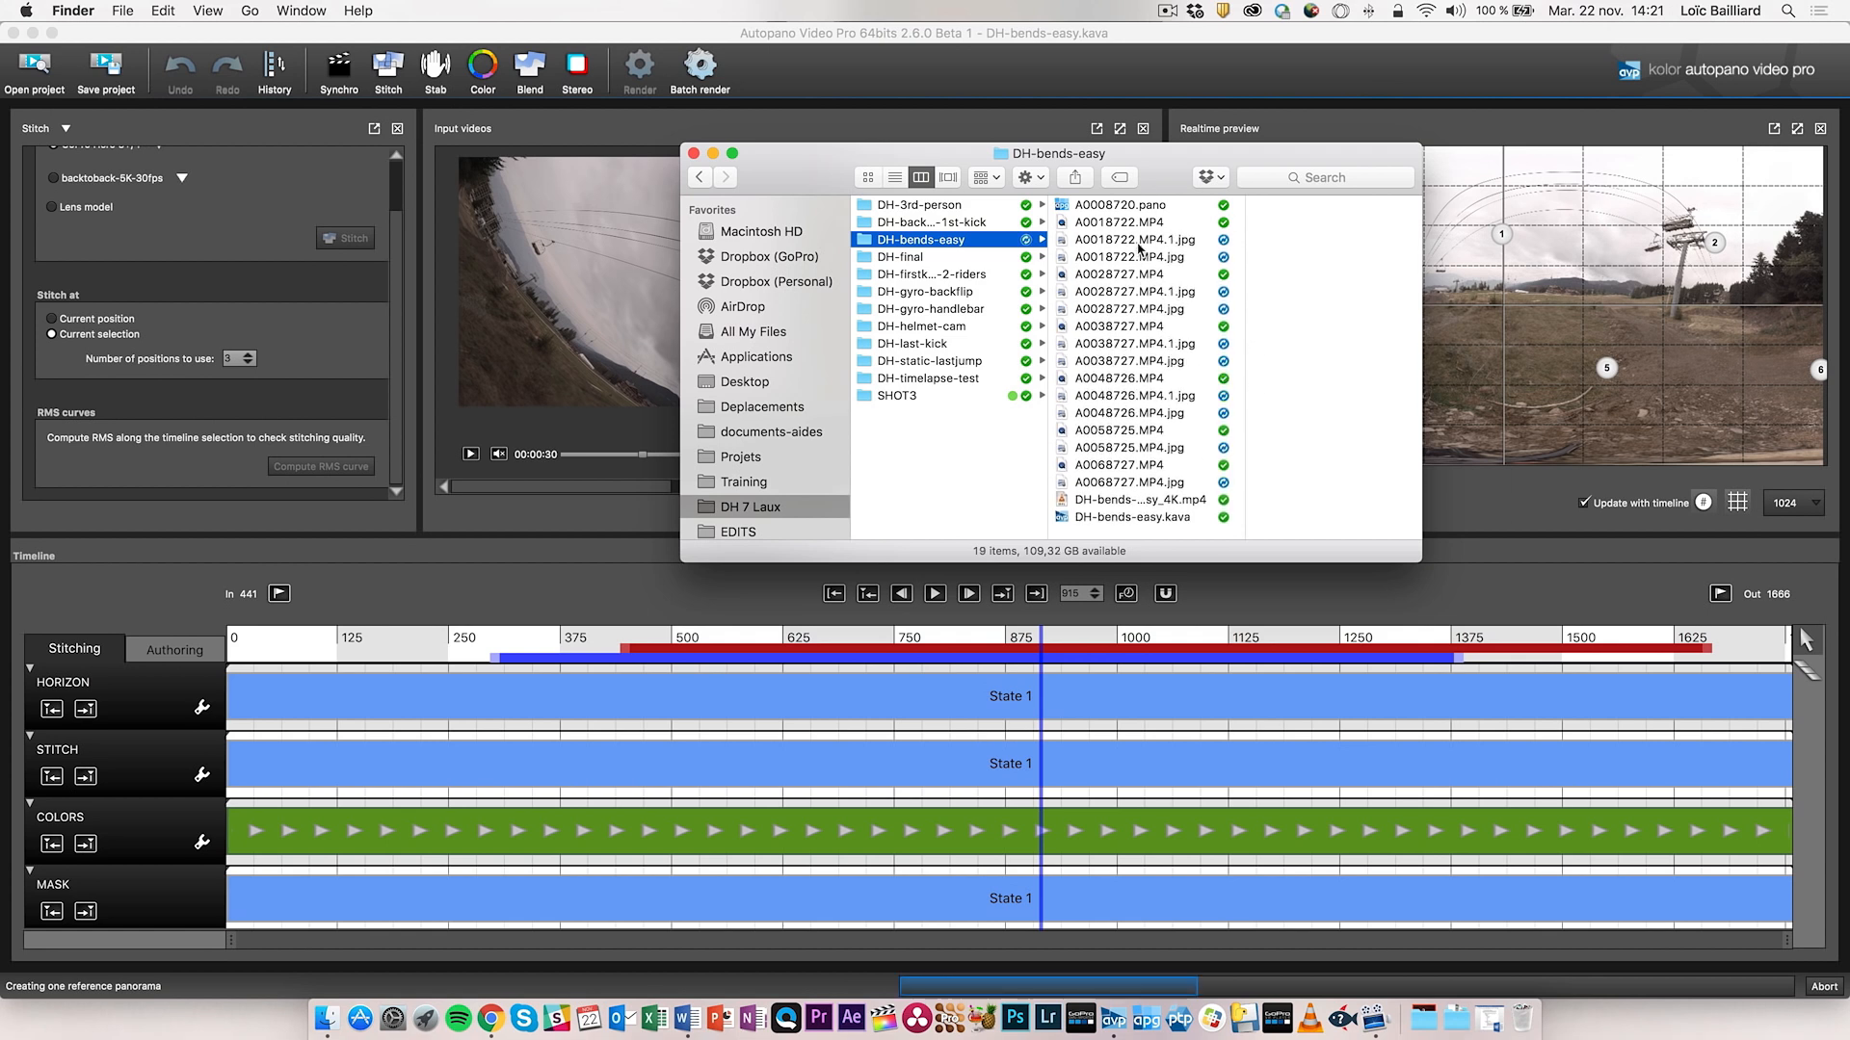
pyautogui.click(1139, 243)
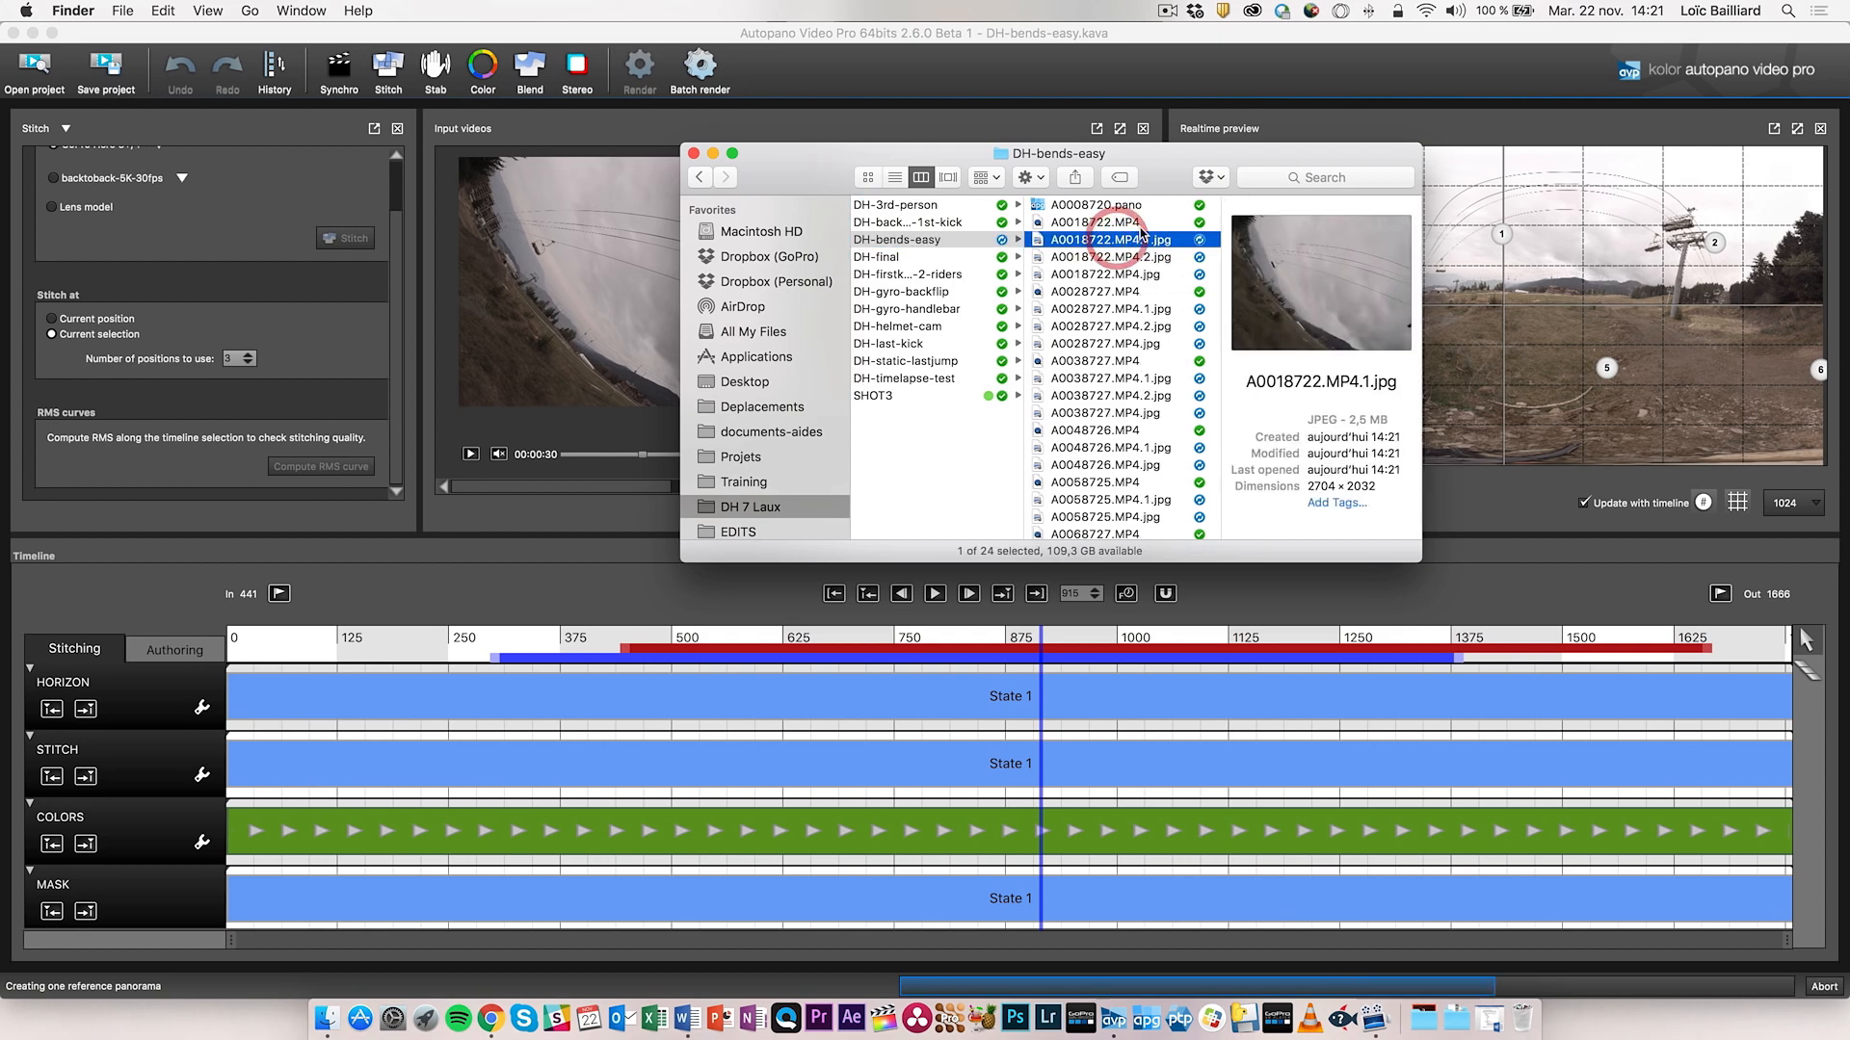
pyautogui.click(1140, 309)
pyautogui.click(1136, 328)
pyautogui.click(1134, 344)
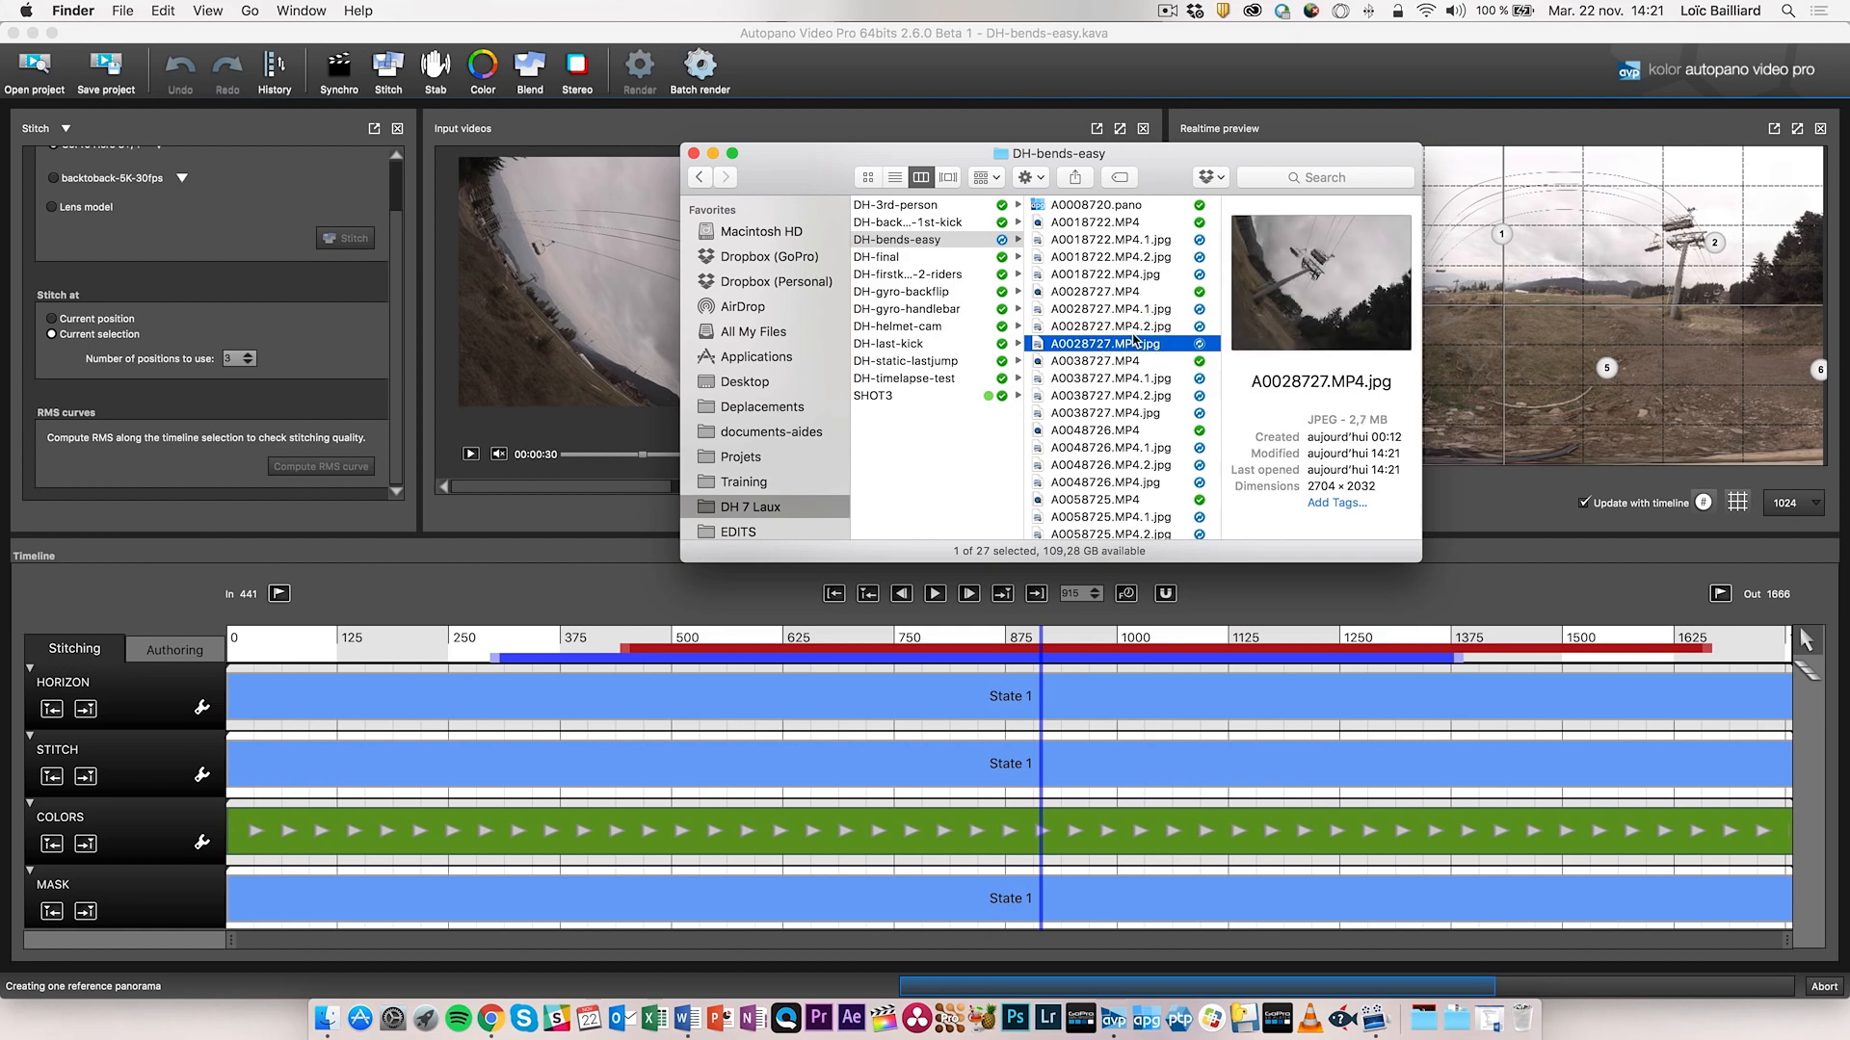
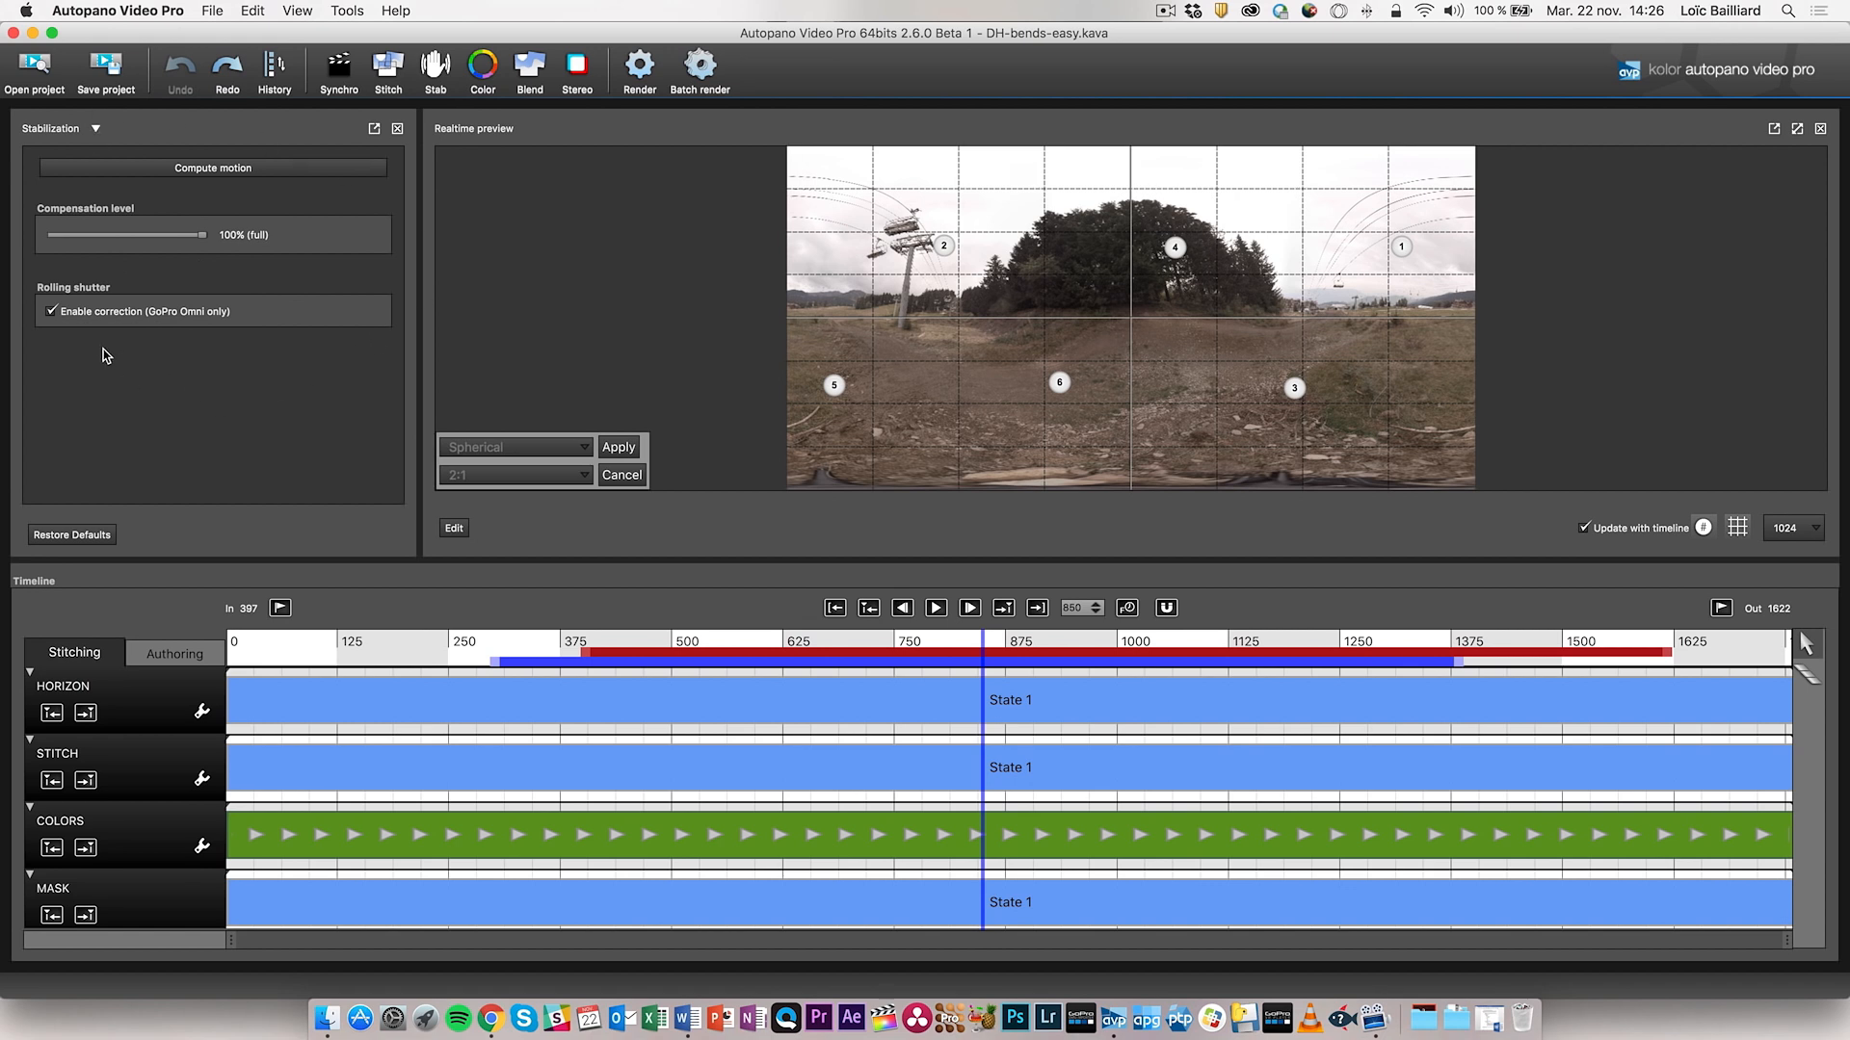
# - Enable GoPro Omni rolling shutter correction, keeping 100% motion compensation
pyautogui.click(52, 309)
# - In the colour correction settings, set the colour transition duration to seconds
pyautogui.click(482, 72)
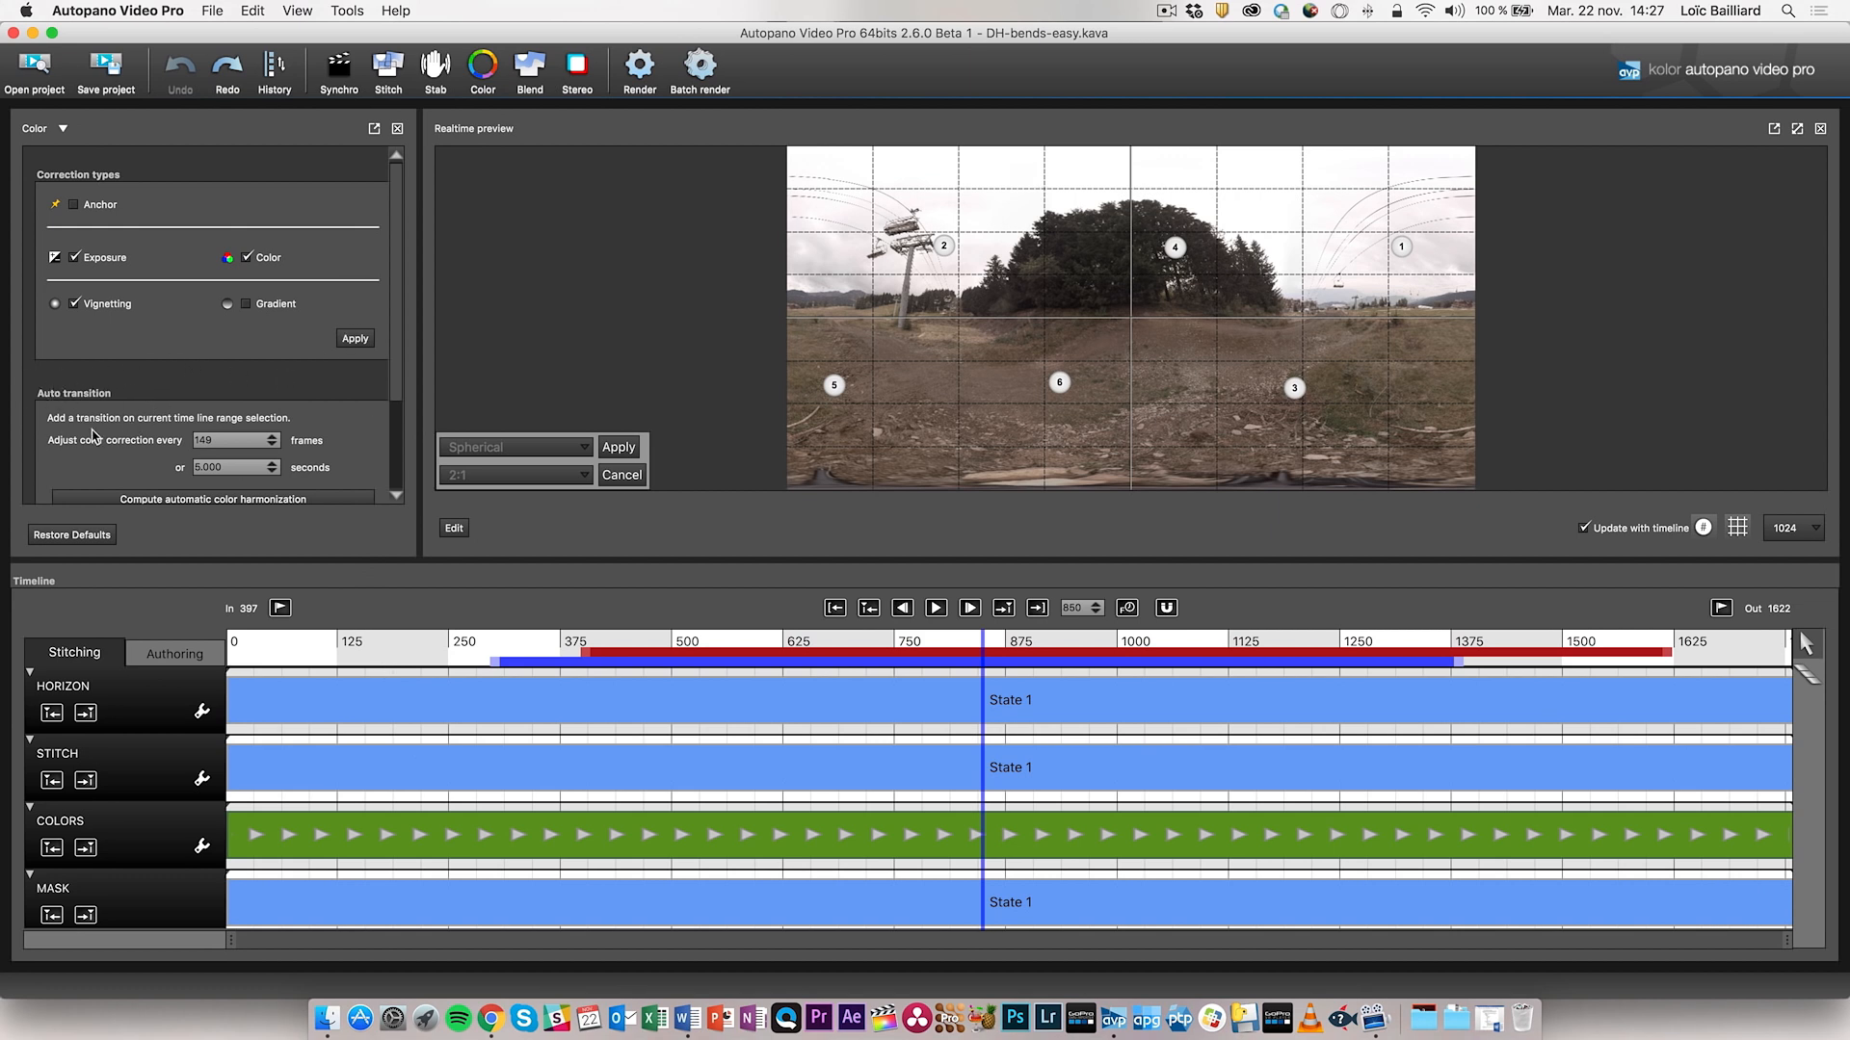
pyautogui.scroll(-3, 103, 403)
pyautogui.click(196, 396)
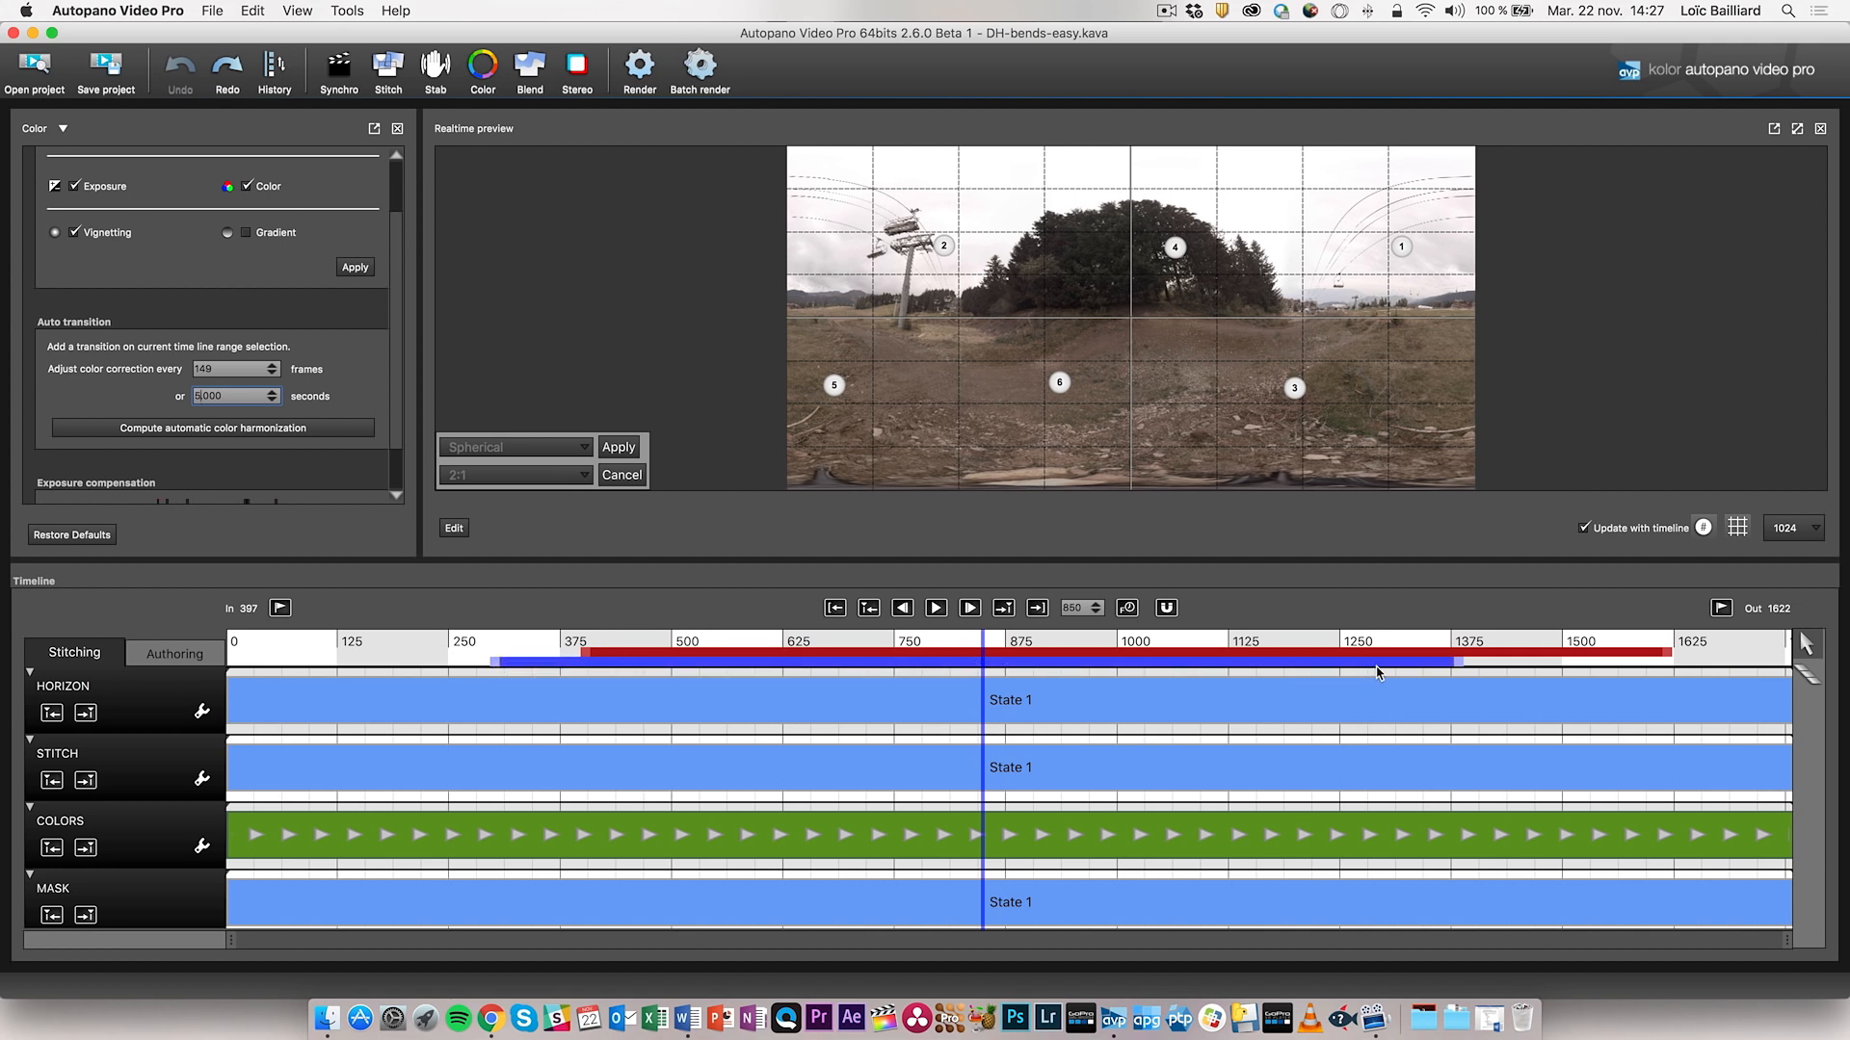
# - Shift the timeline selection so it runs from 557 to 1439
pyautogui.moveTo(558, 665); pyautogui.dragTo(601, 666)
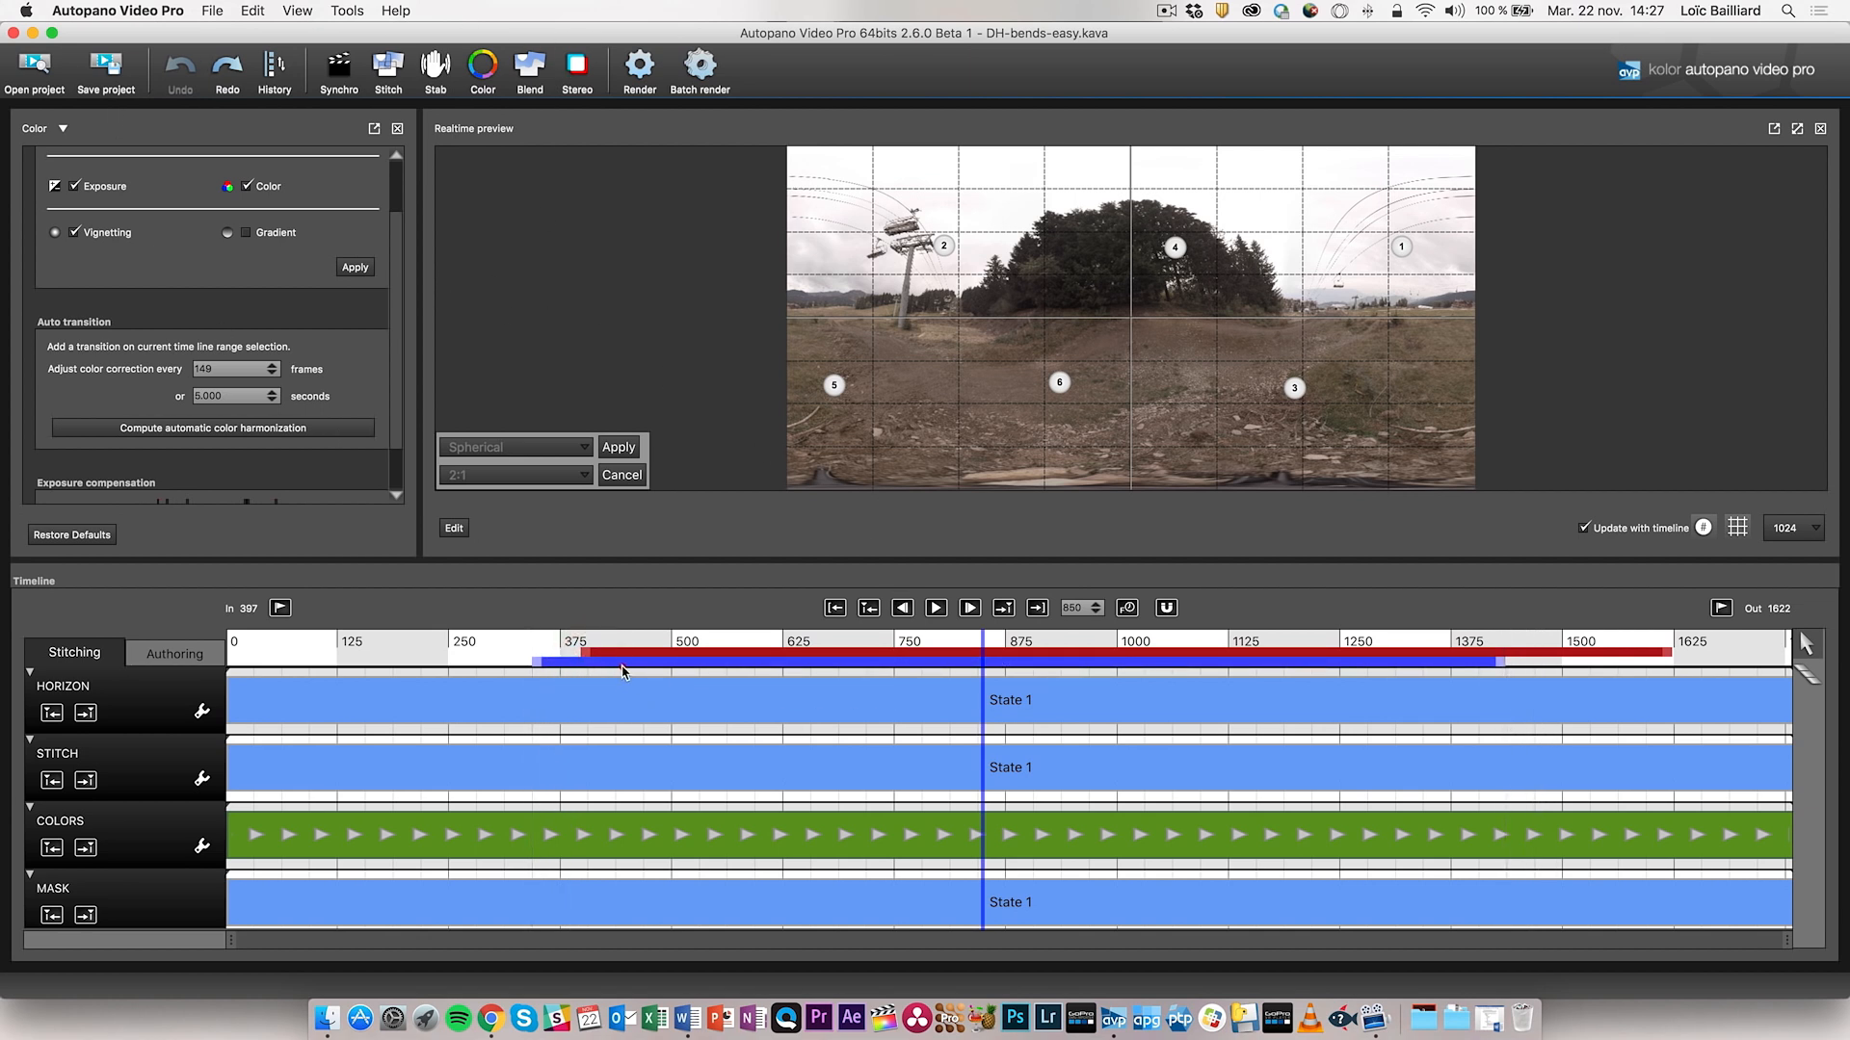
pyautogui.moveTo(535, 665); pyautogui.dragTo(463, 667)
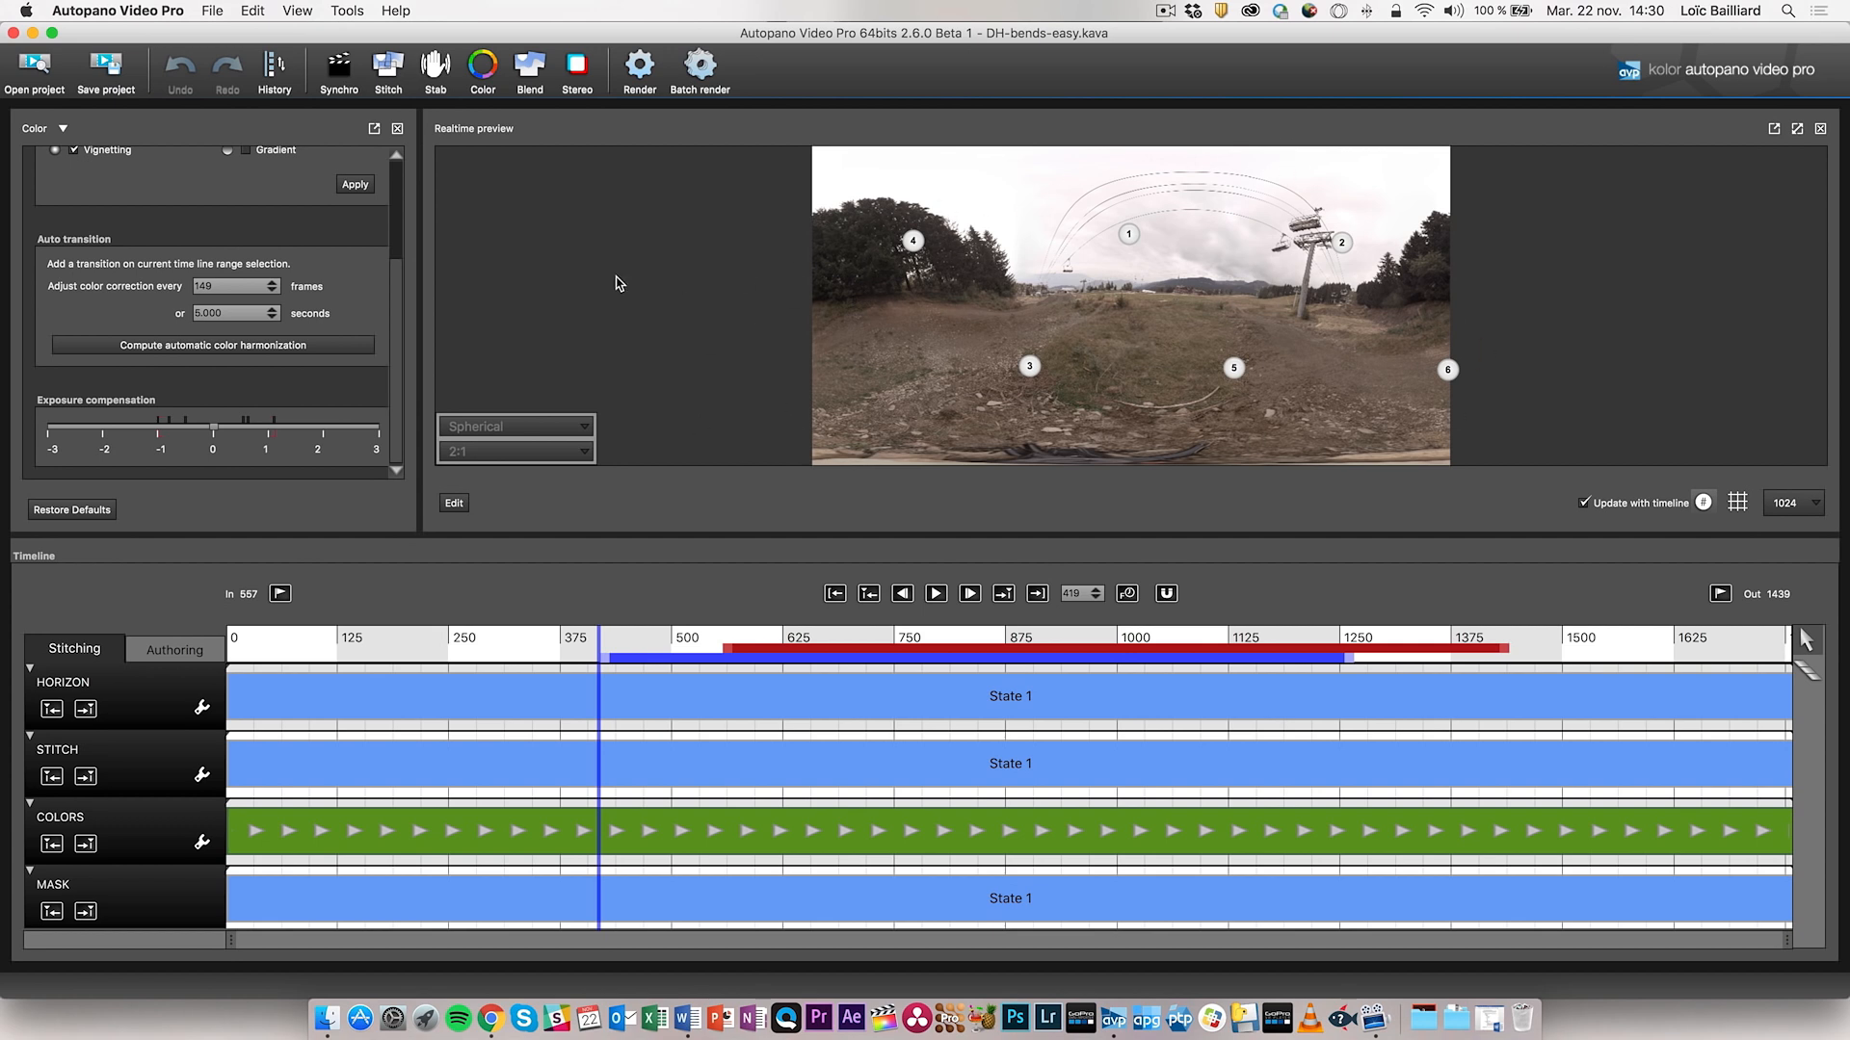
pyautogui.click(529, 68)
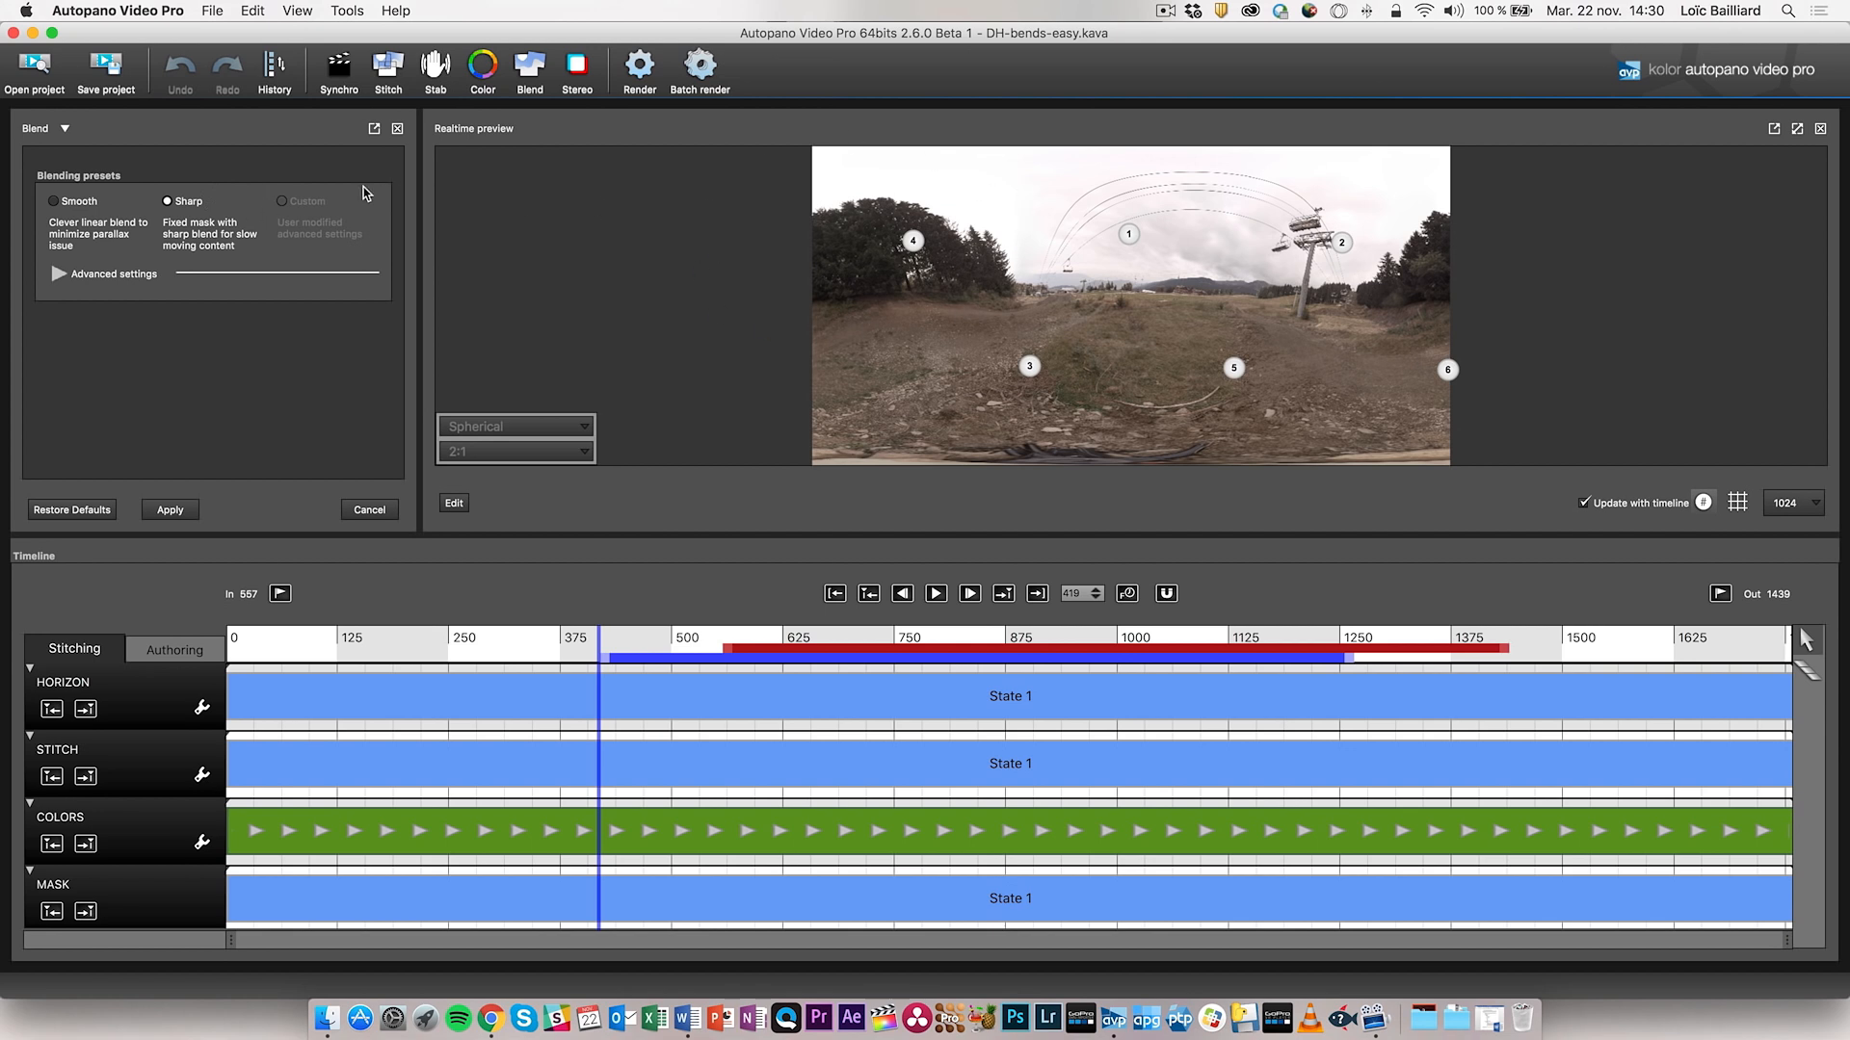
# - Switch between the Smooth and Sharp blending presets to compare them
pyautogui.click(58, 203)
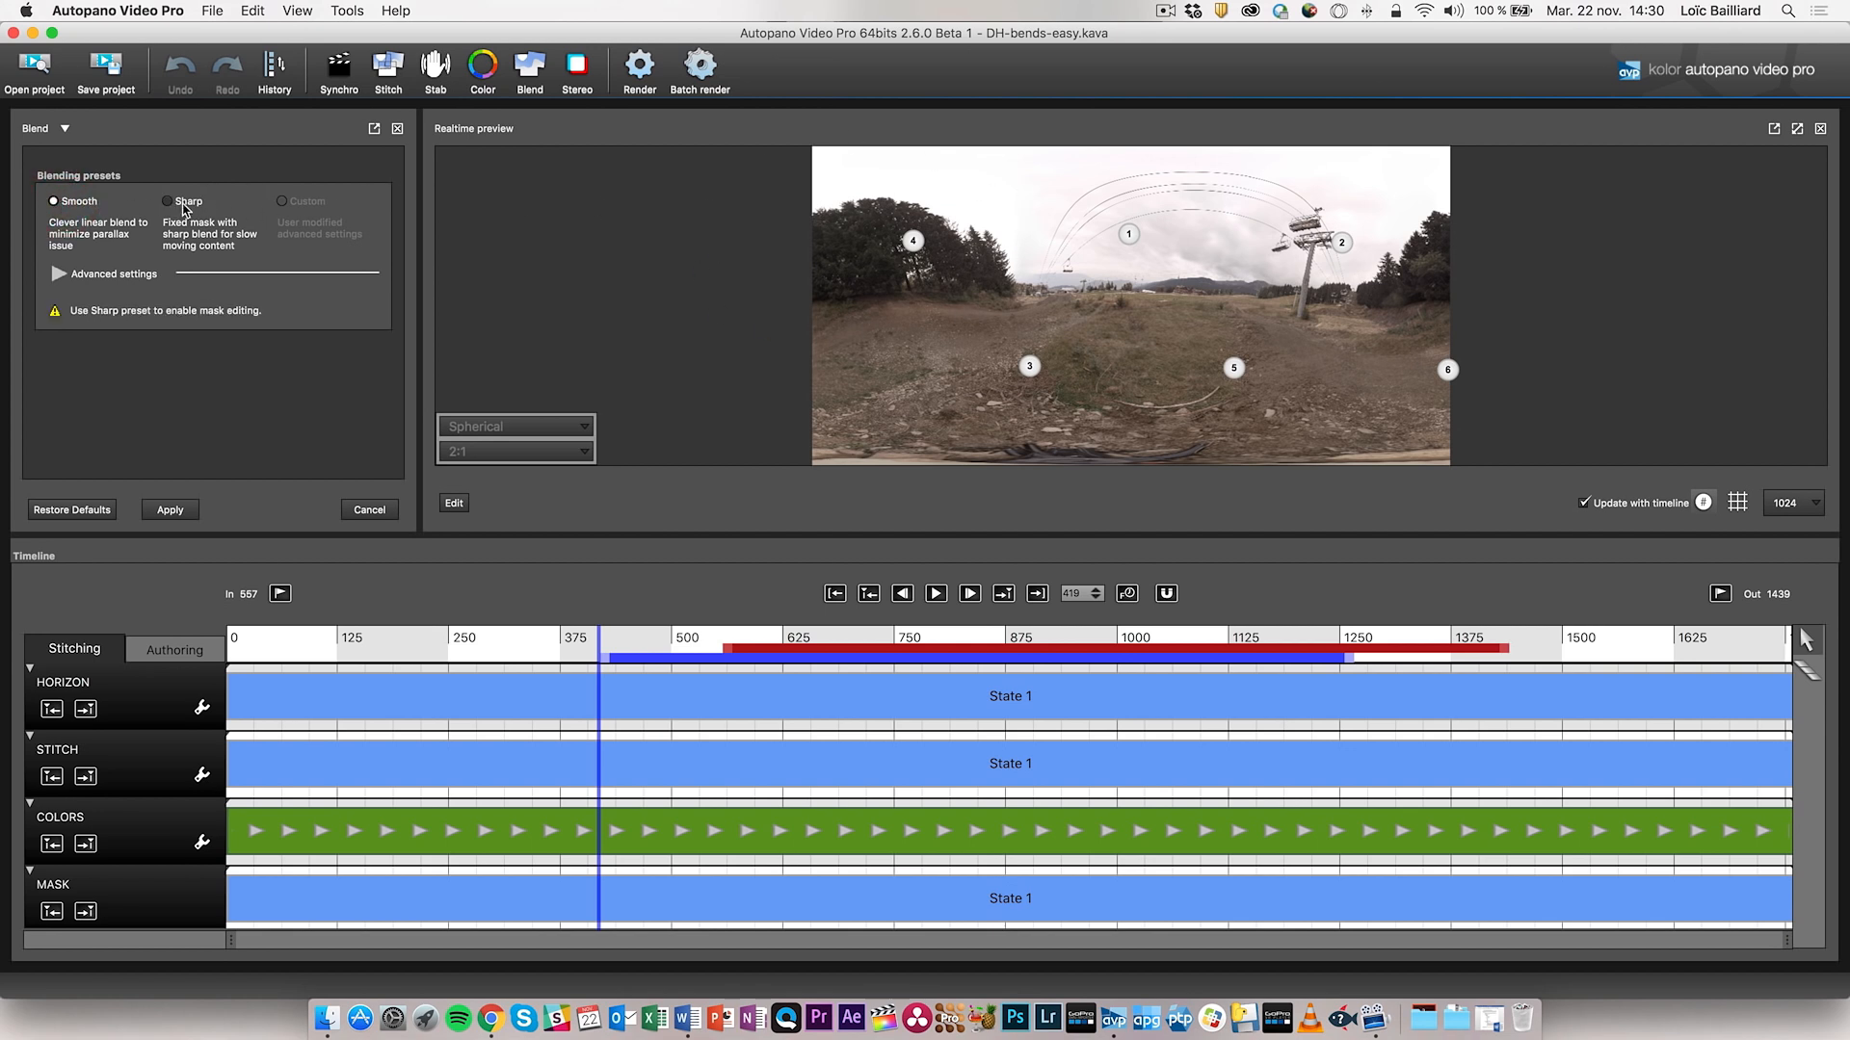
pyautogui.click(172, 202)
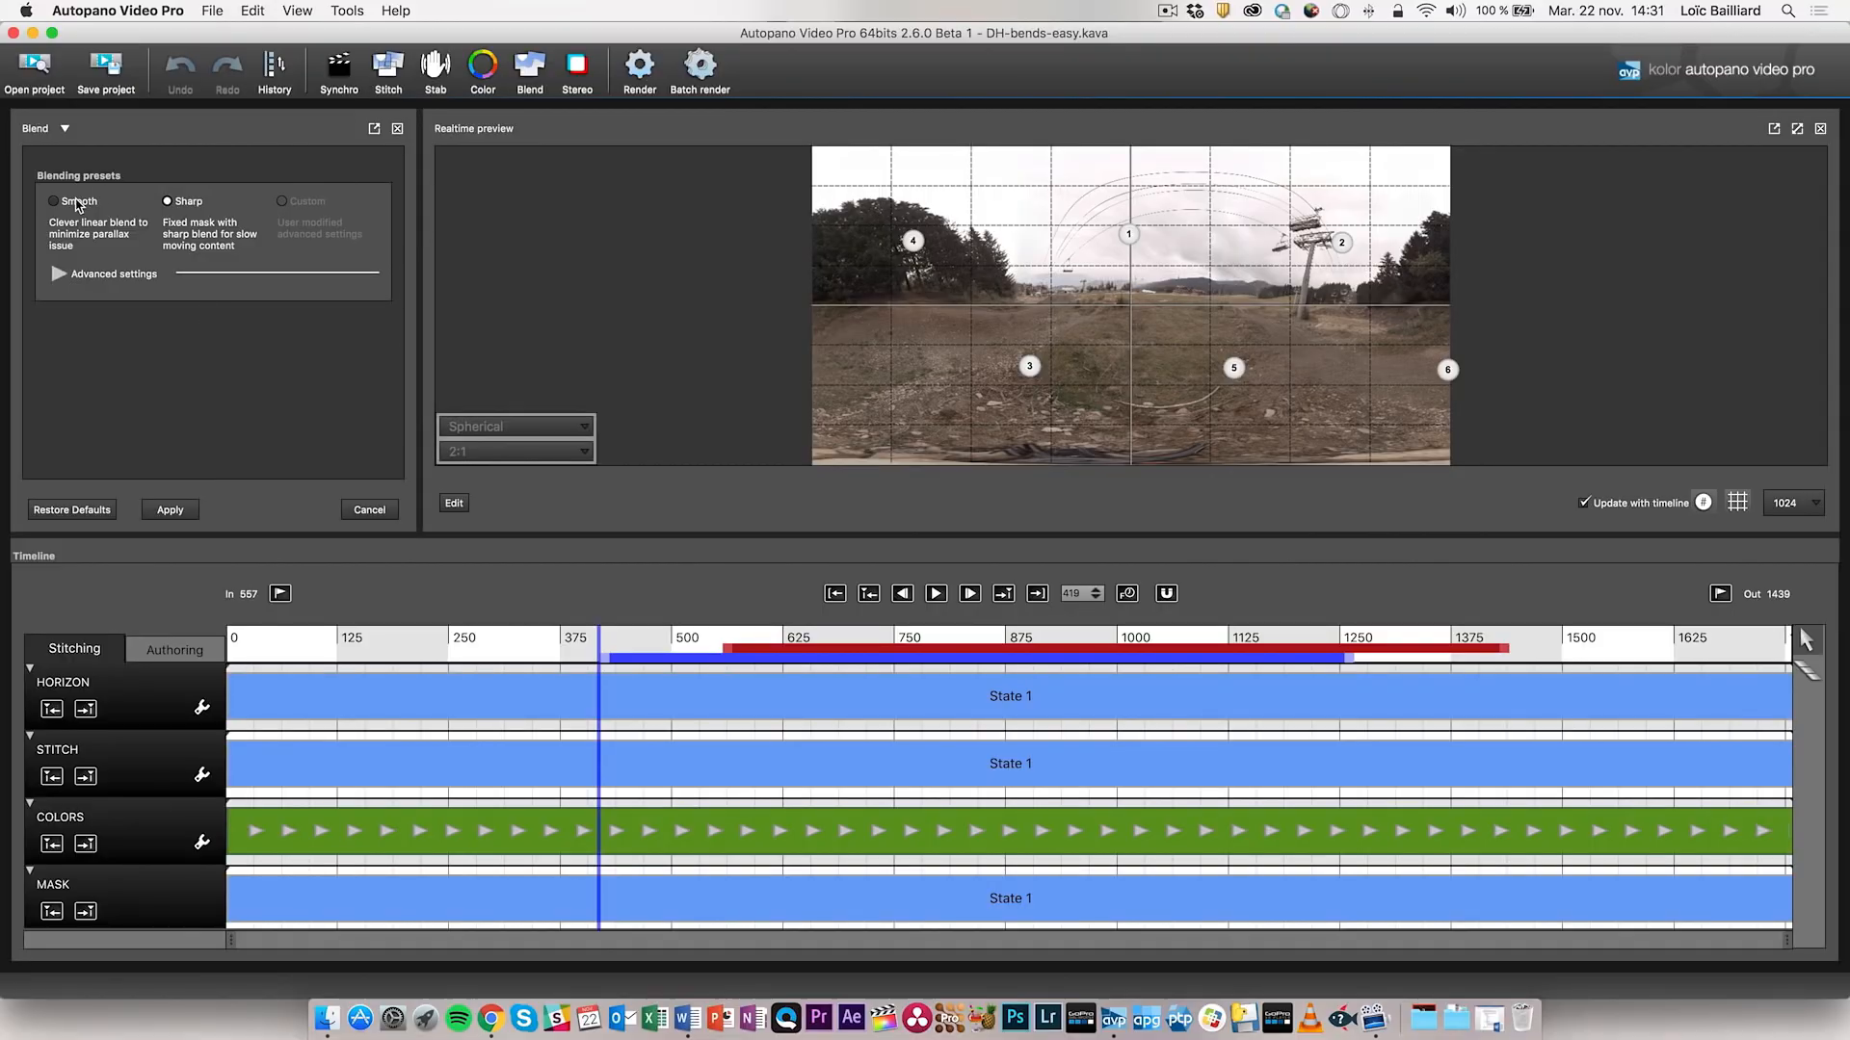
# - Select the Smooth blending preset for DH-bends-easy.kava
pyautogui.click(76, 201)
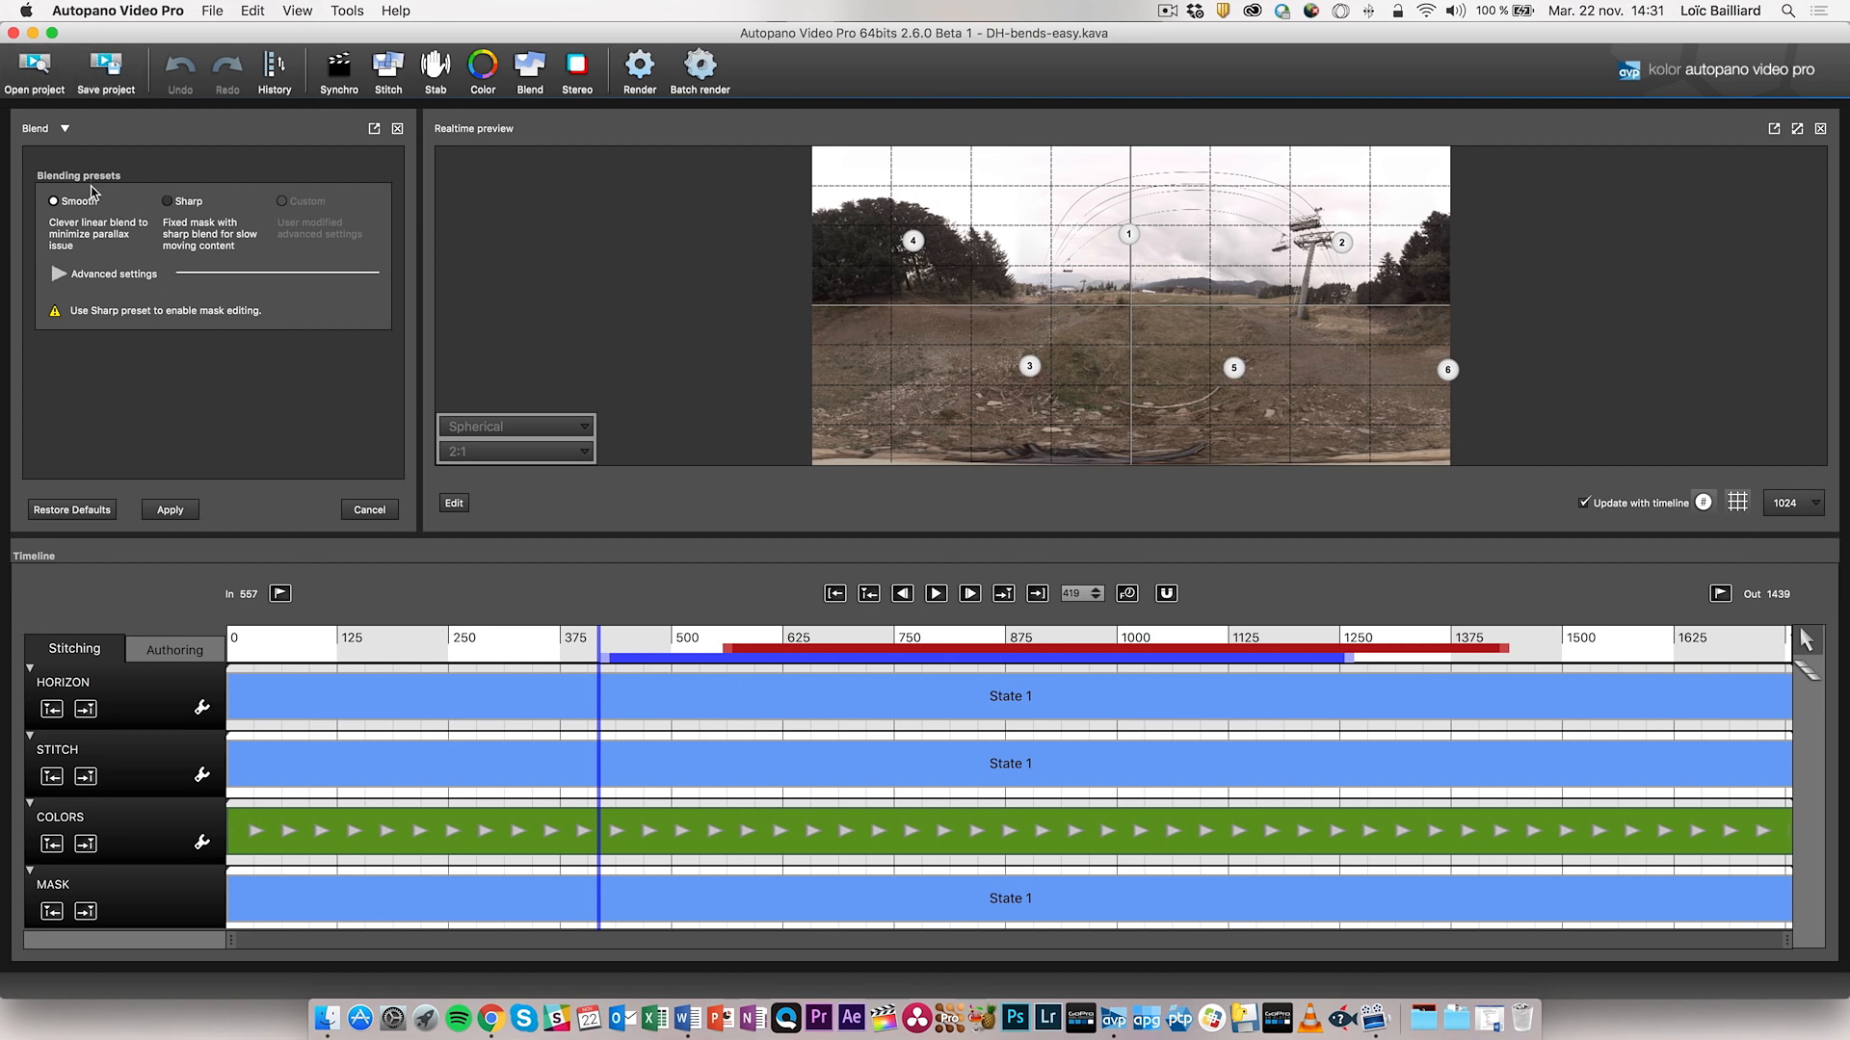
# - Apply the Smooth blend to DH-bends-easy.kava, accepting that the mask track is disabled
pyautogui.click(169, 511)
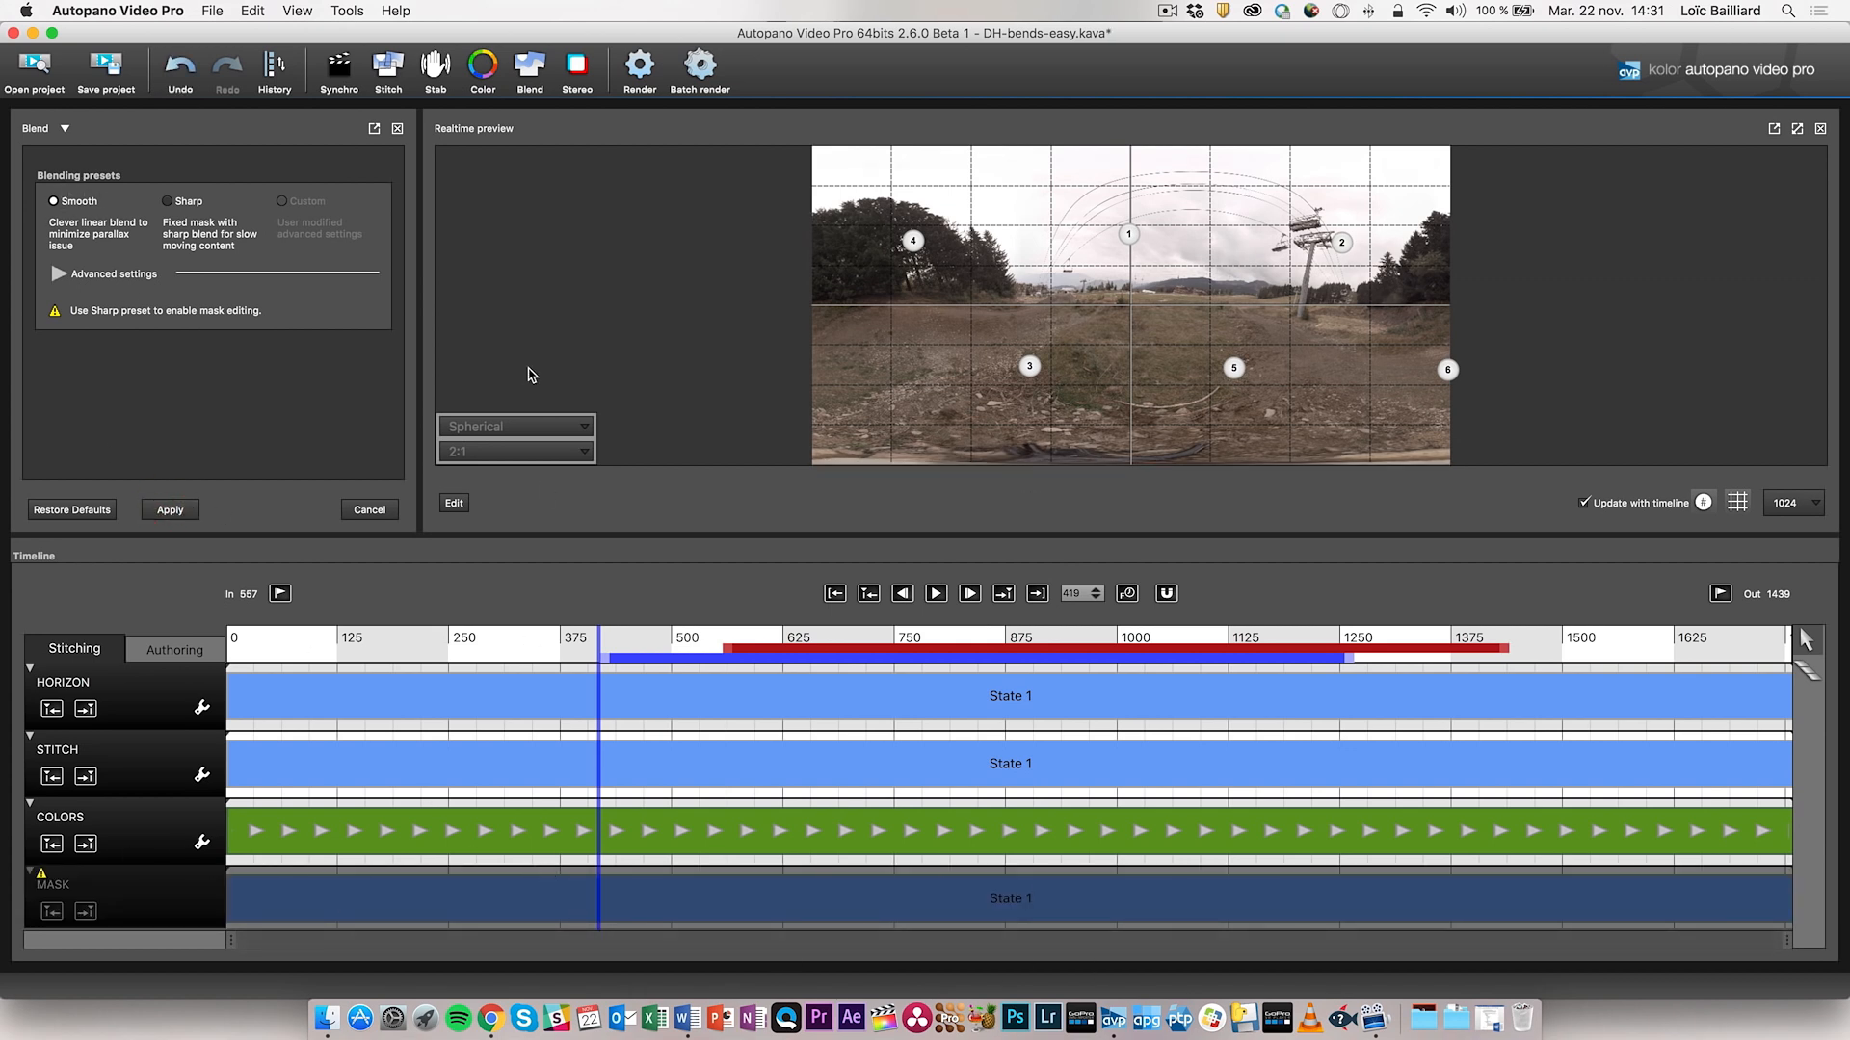
pyautogui.click(551, 239)
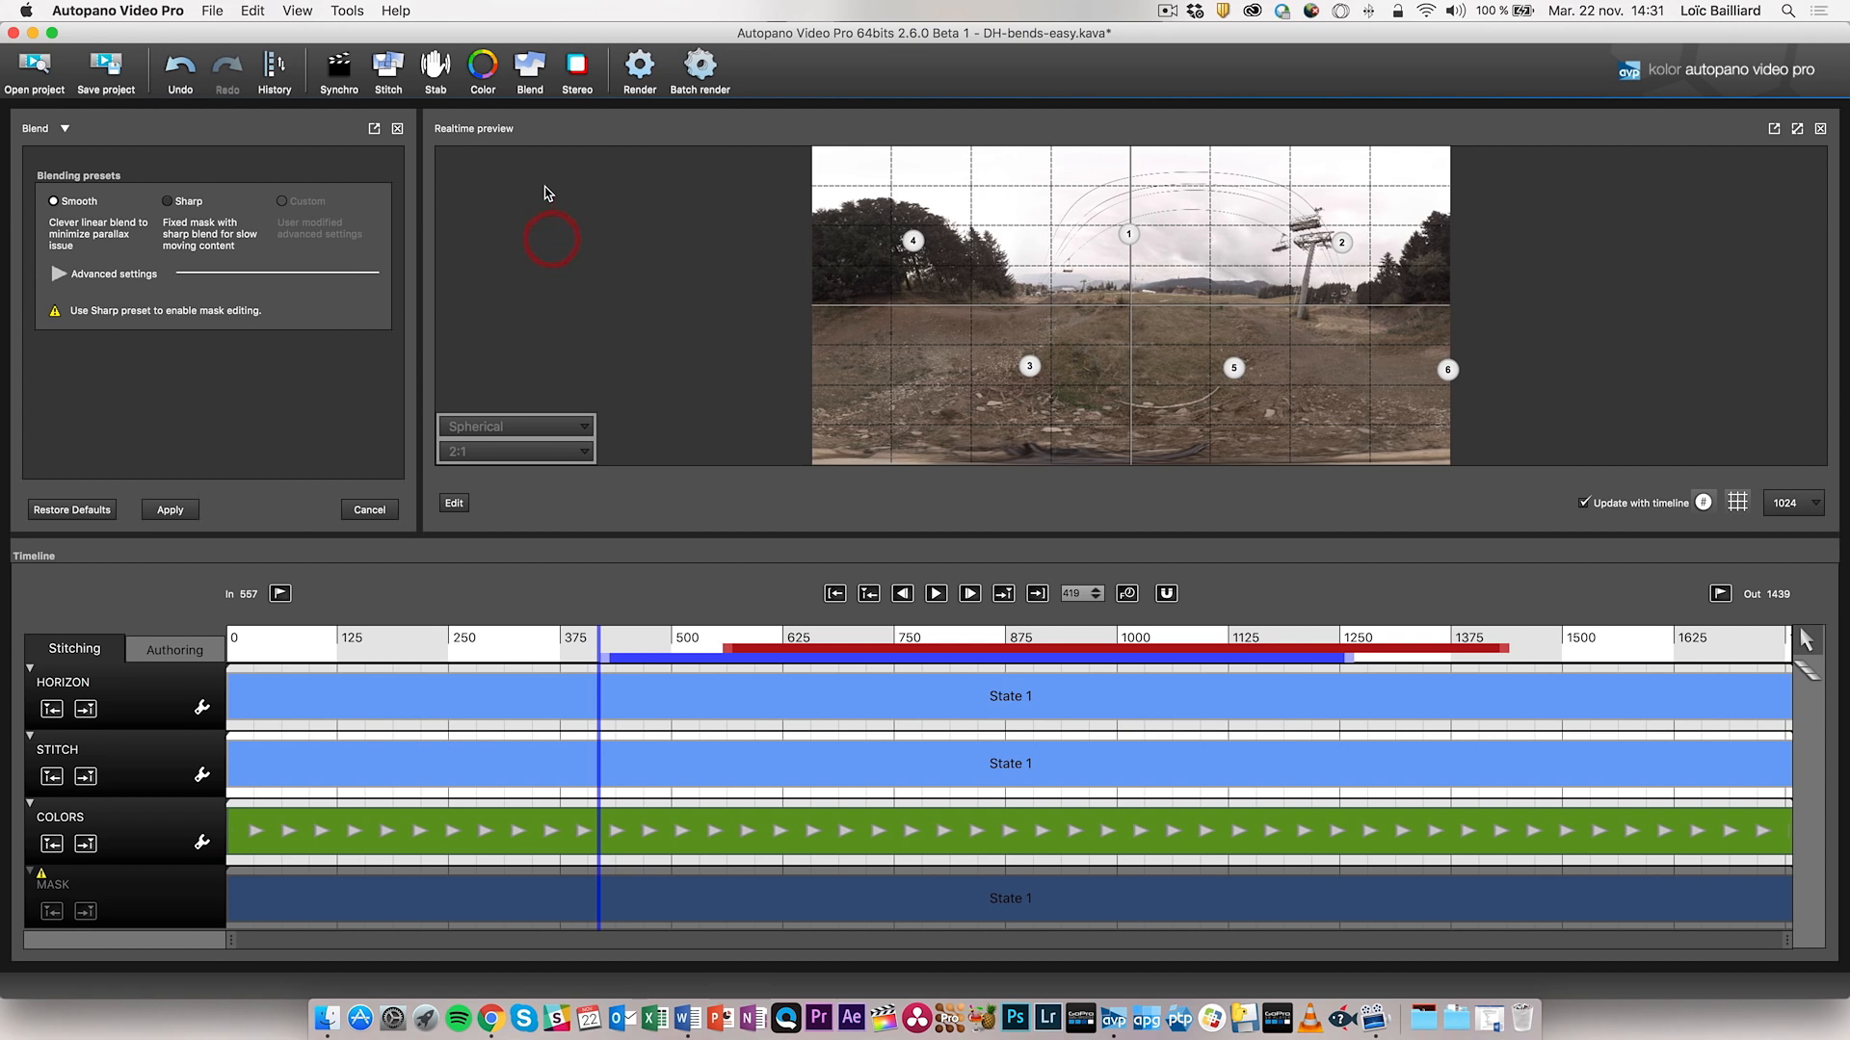
pyautogui.click(579, 60)
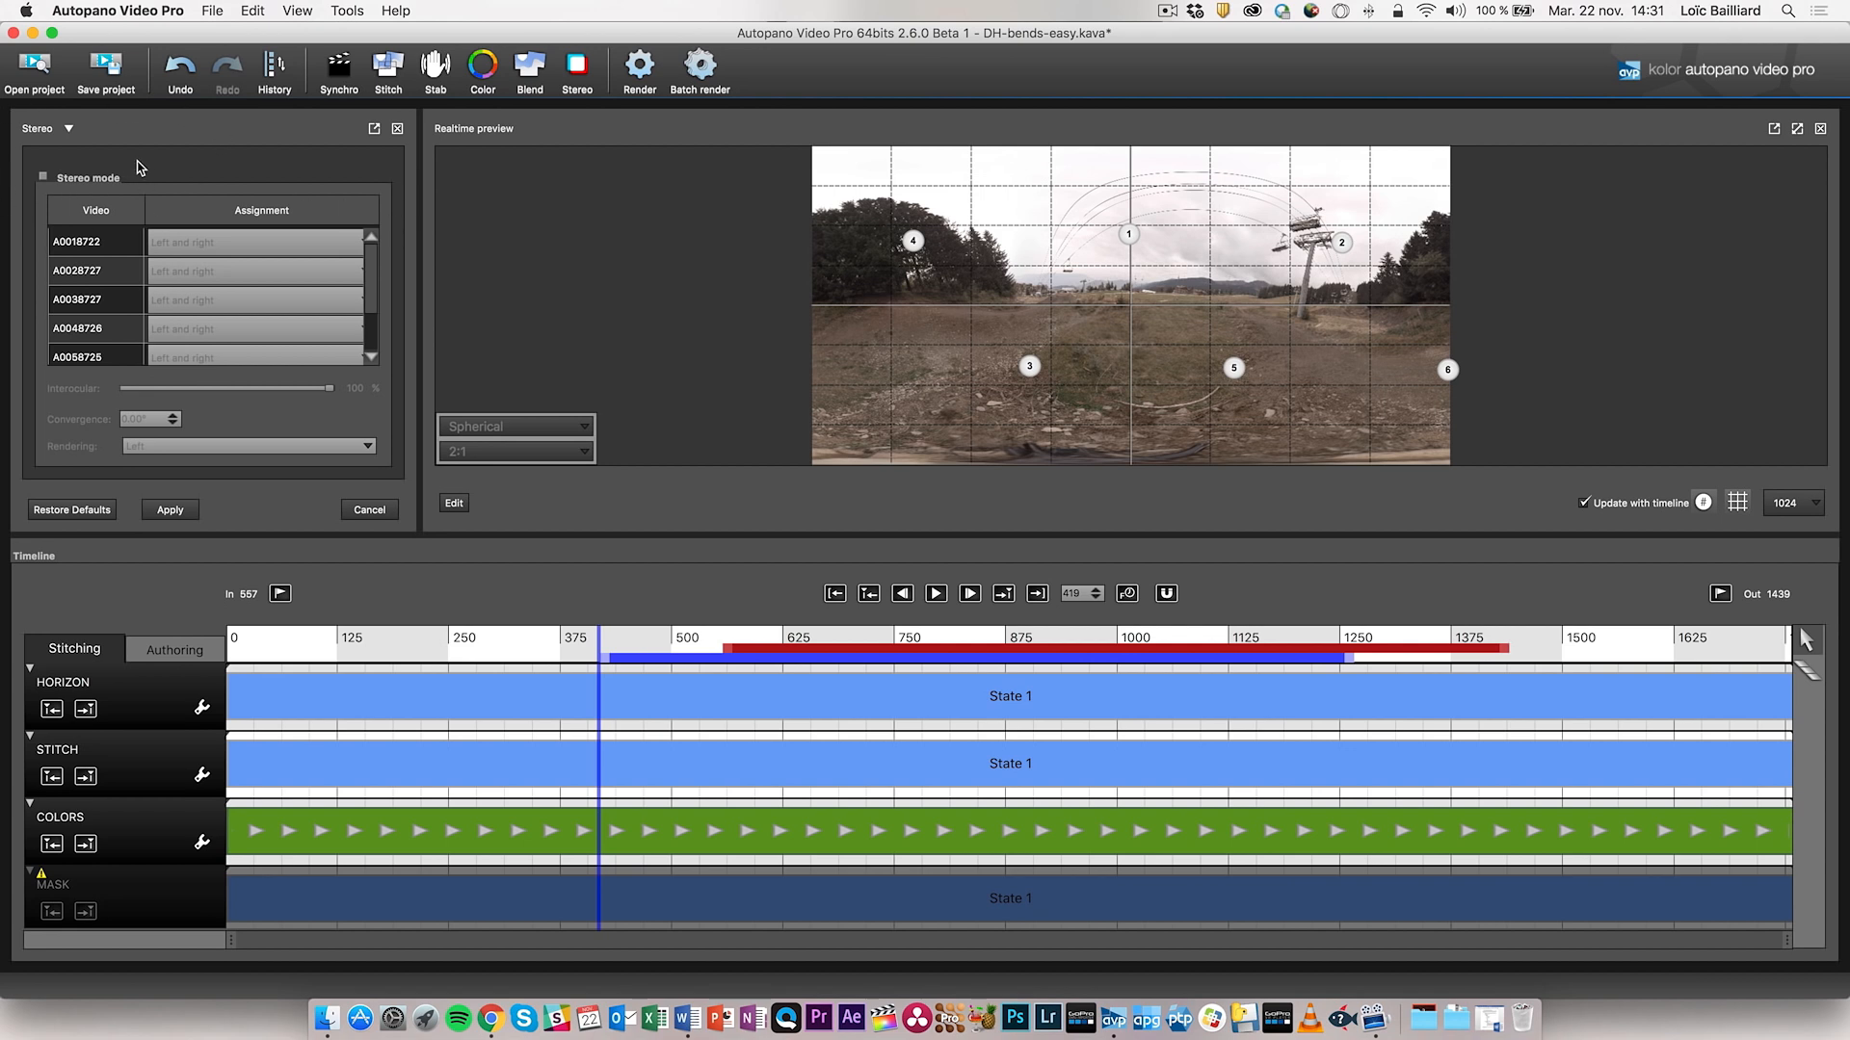
# - Enable stereo mode, leaving videos on Left and right and rendering on Left
pyautogui.click(73, 181)
pyautogui.click(281, 242)
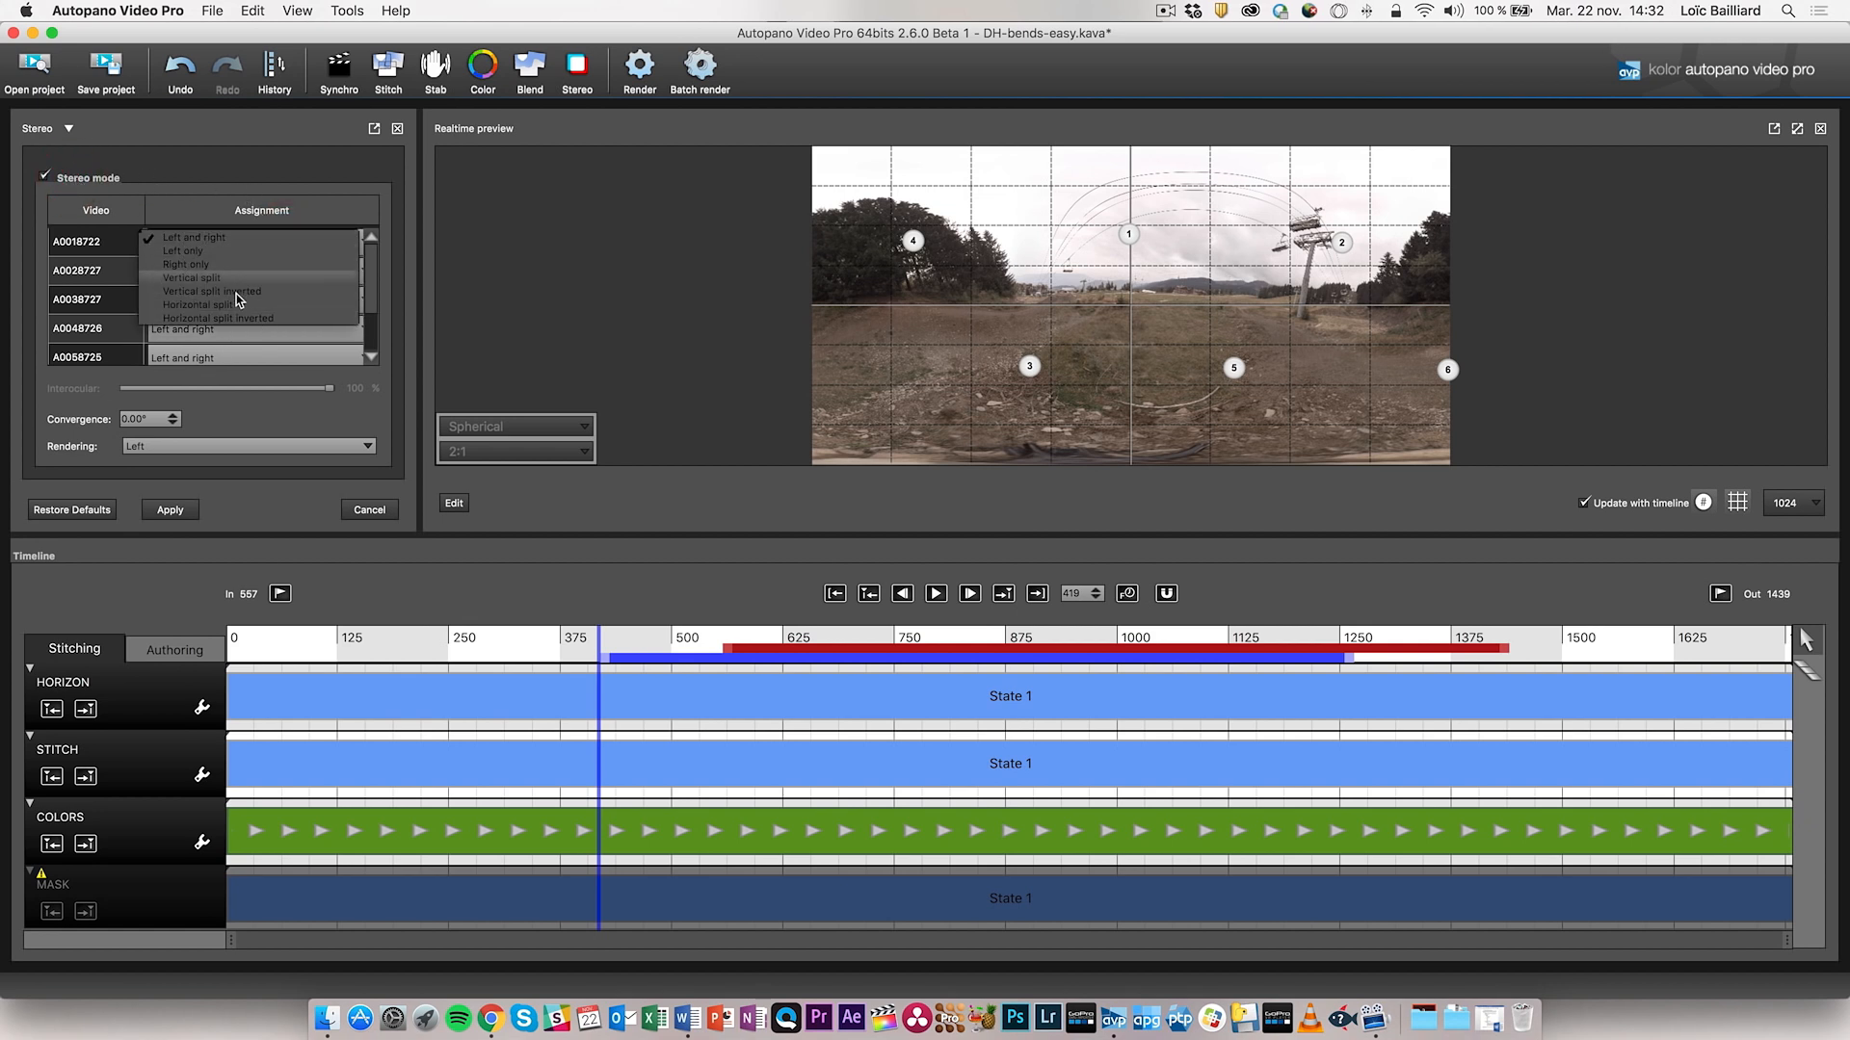
pyautogui.click(202, 188)
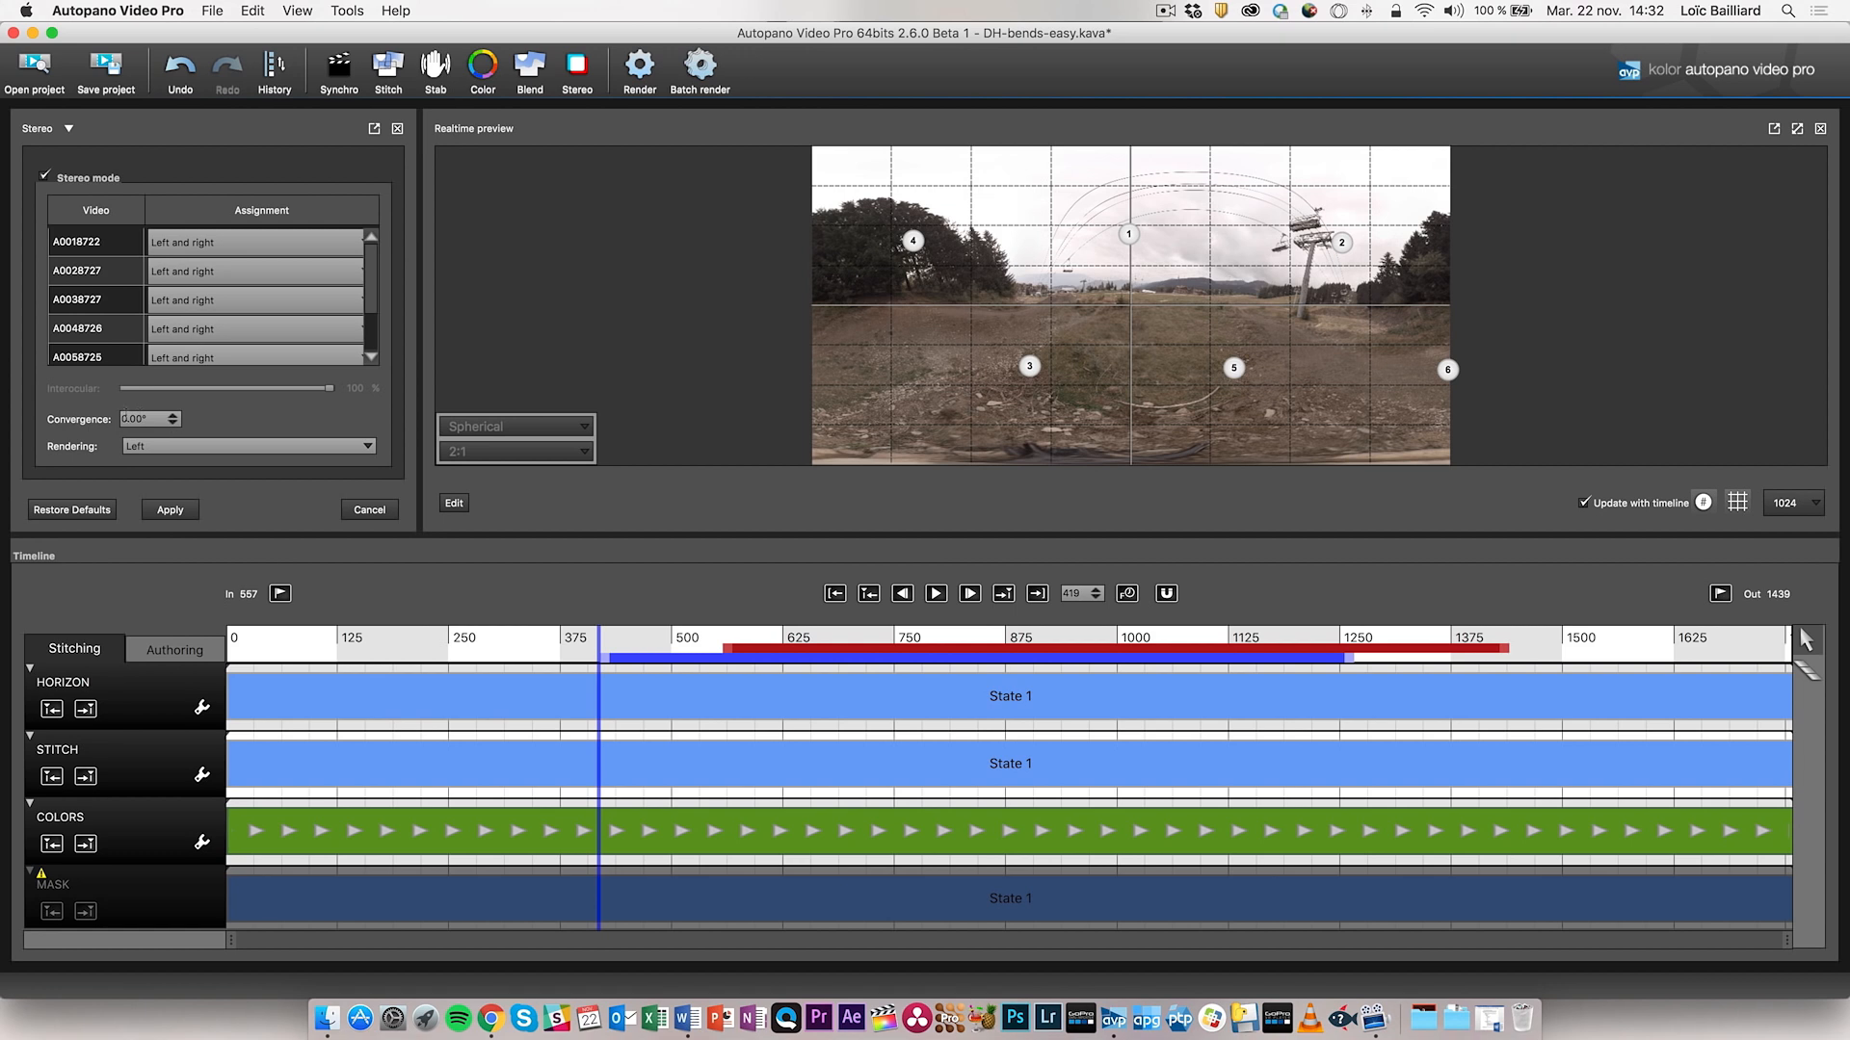
pyautogui.click(246, 447)
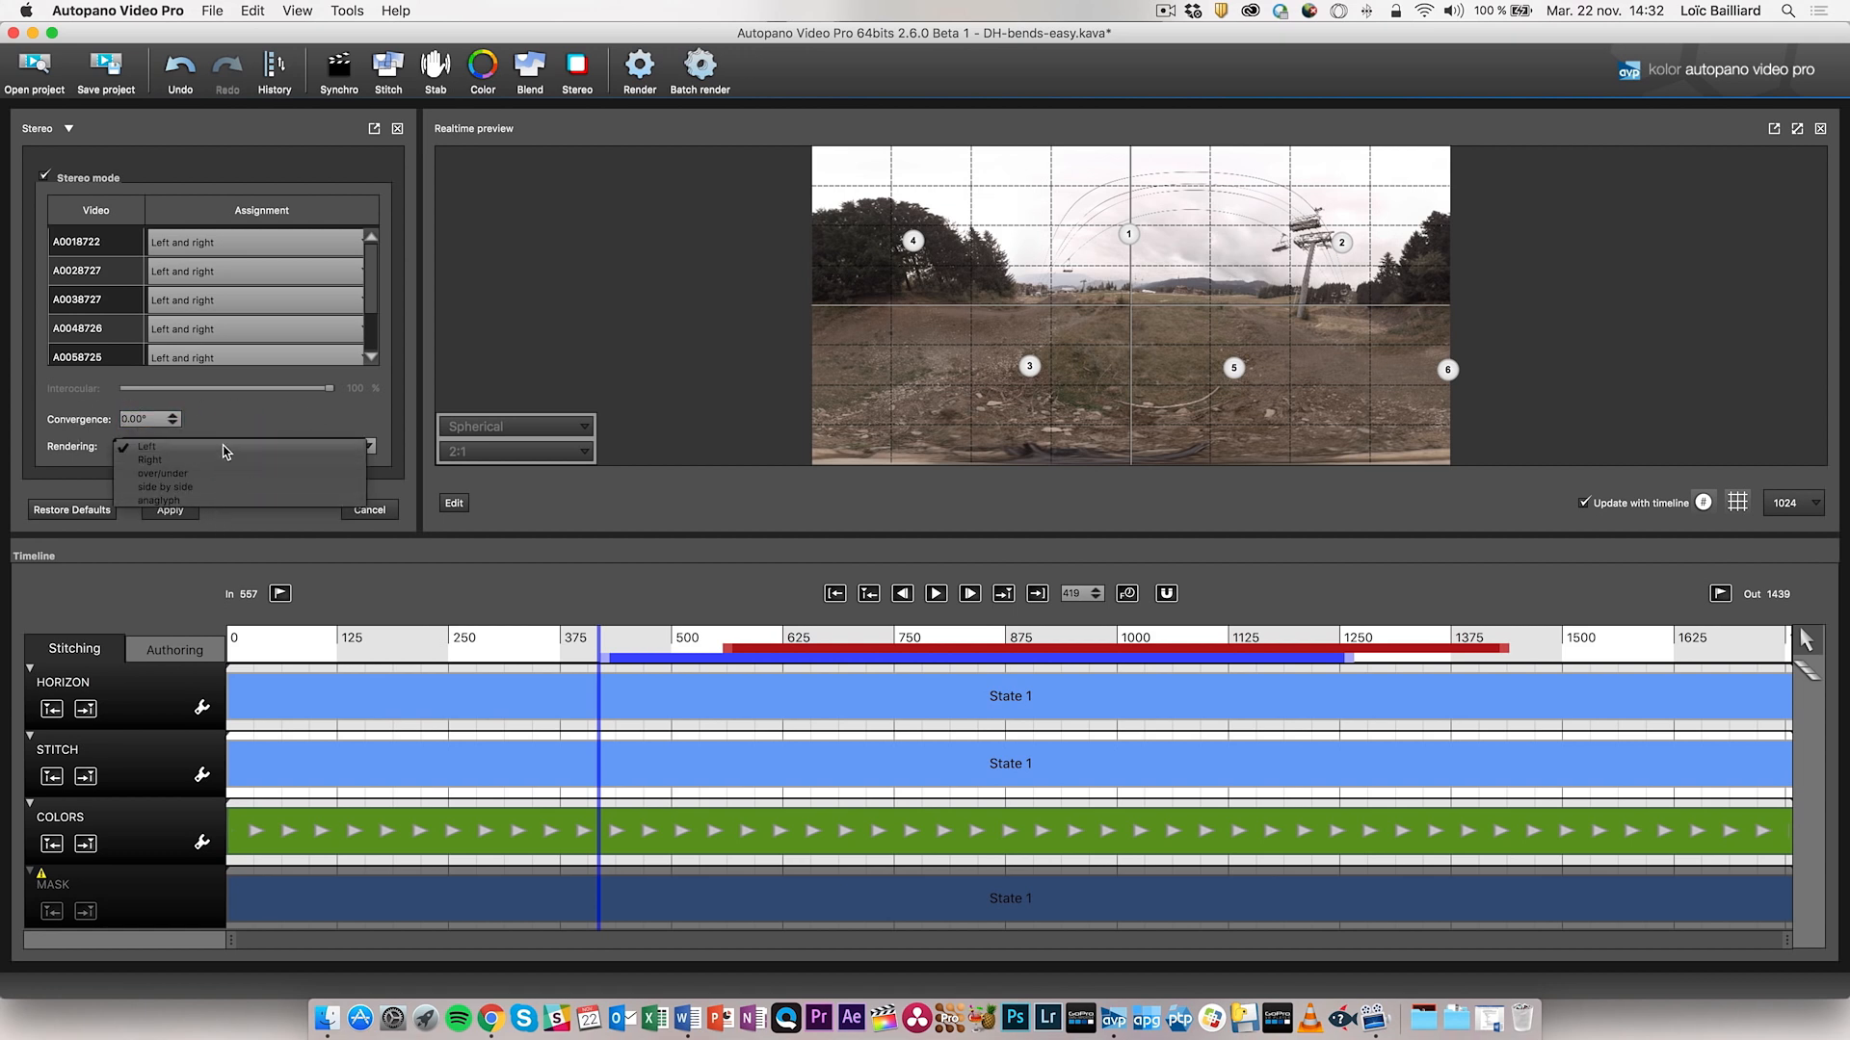
pyautogui.click(246, 413)
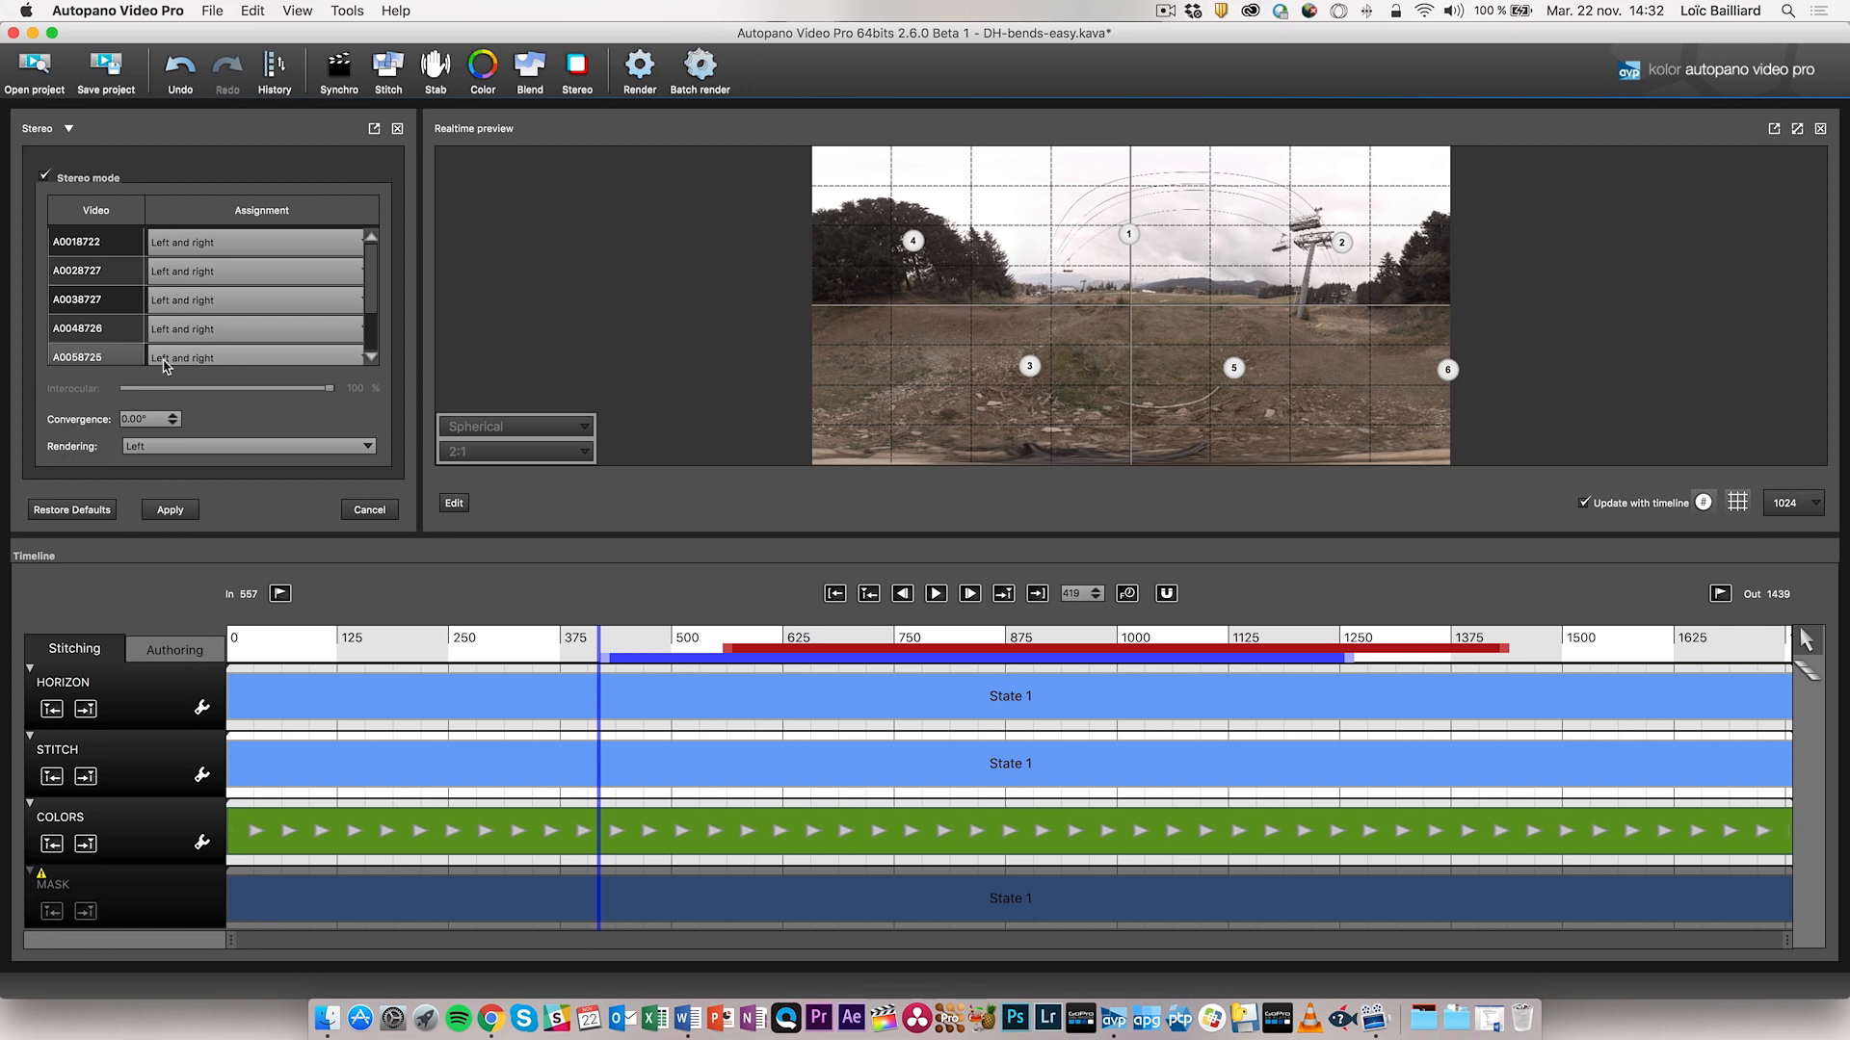
# - Set the render to H.264 MP4 output with the H.264 4K preset
pyautogui.click(641, 68)
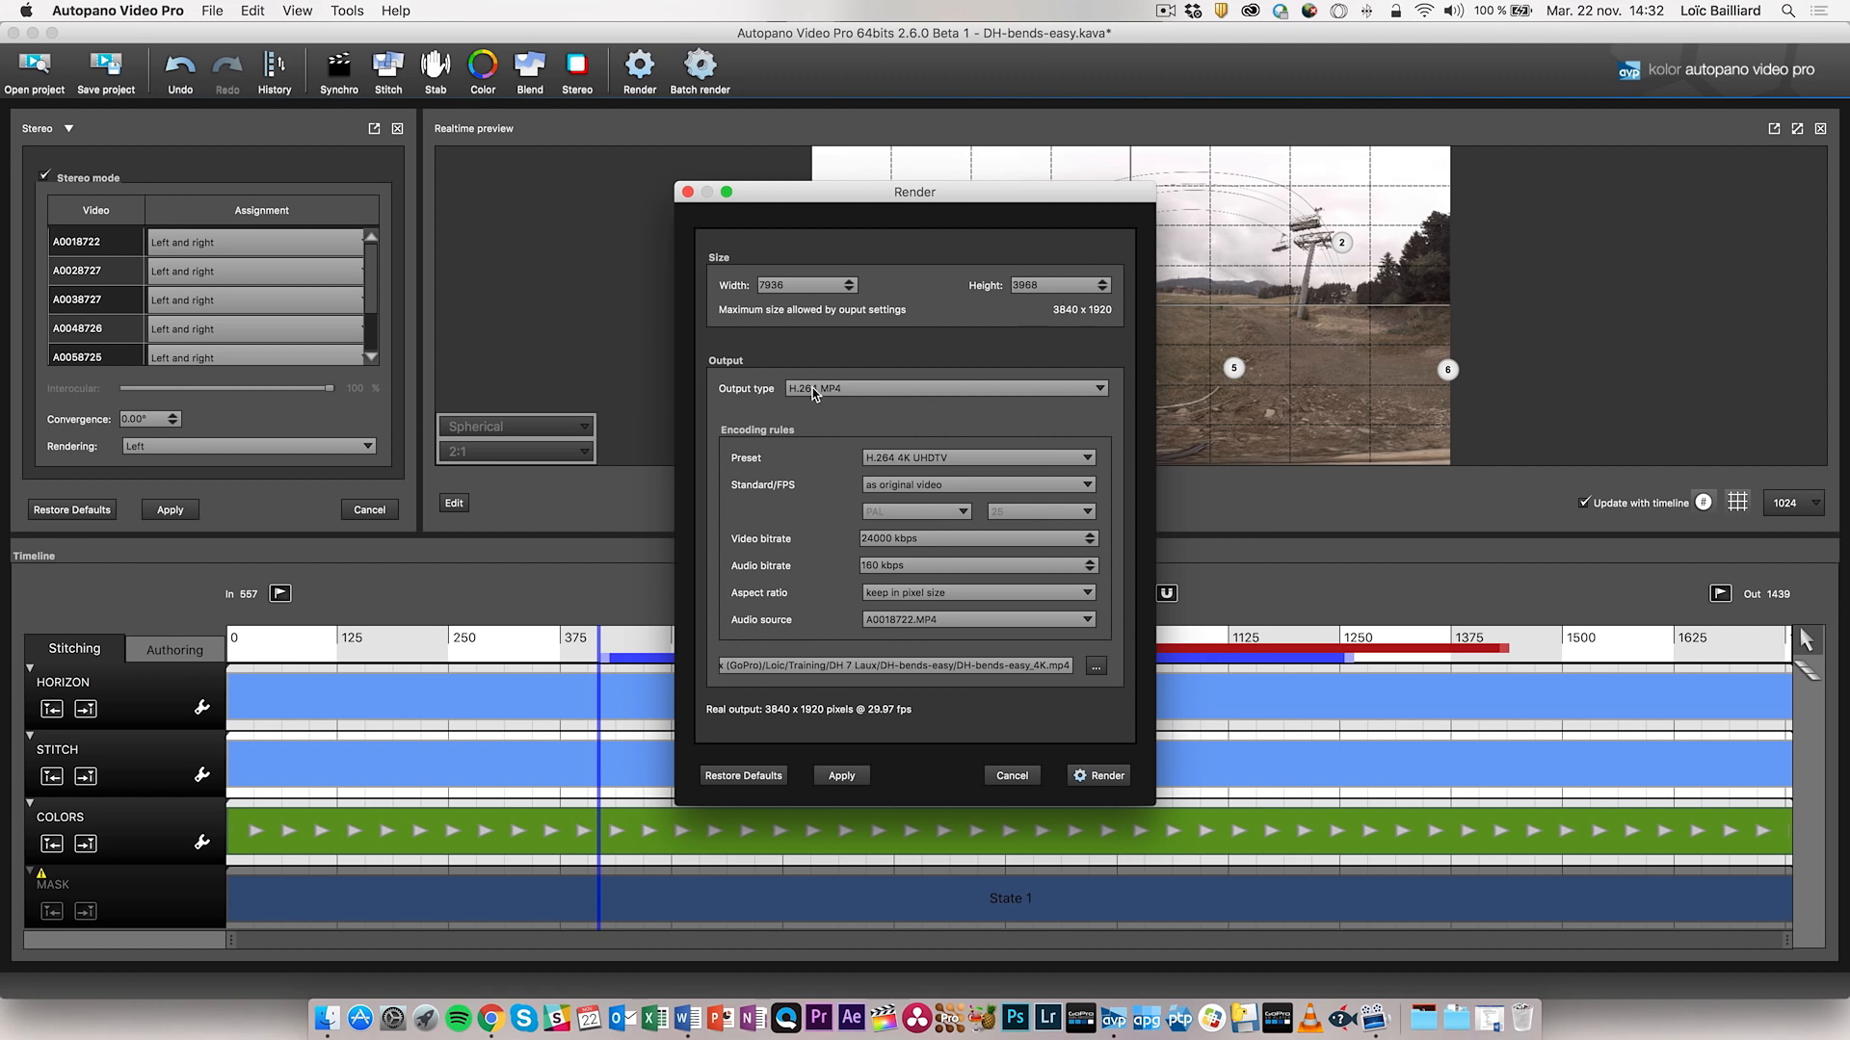
pyautogui.click(864, 396)
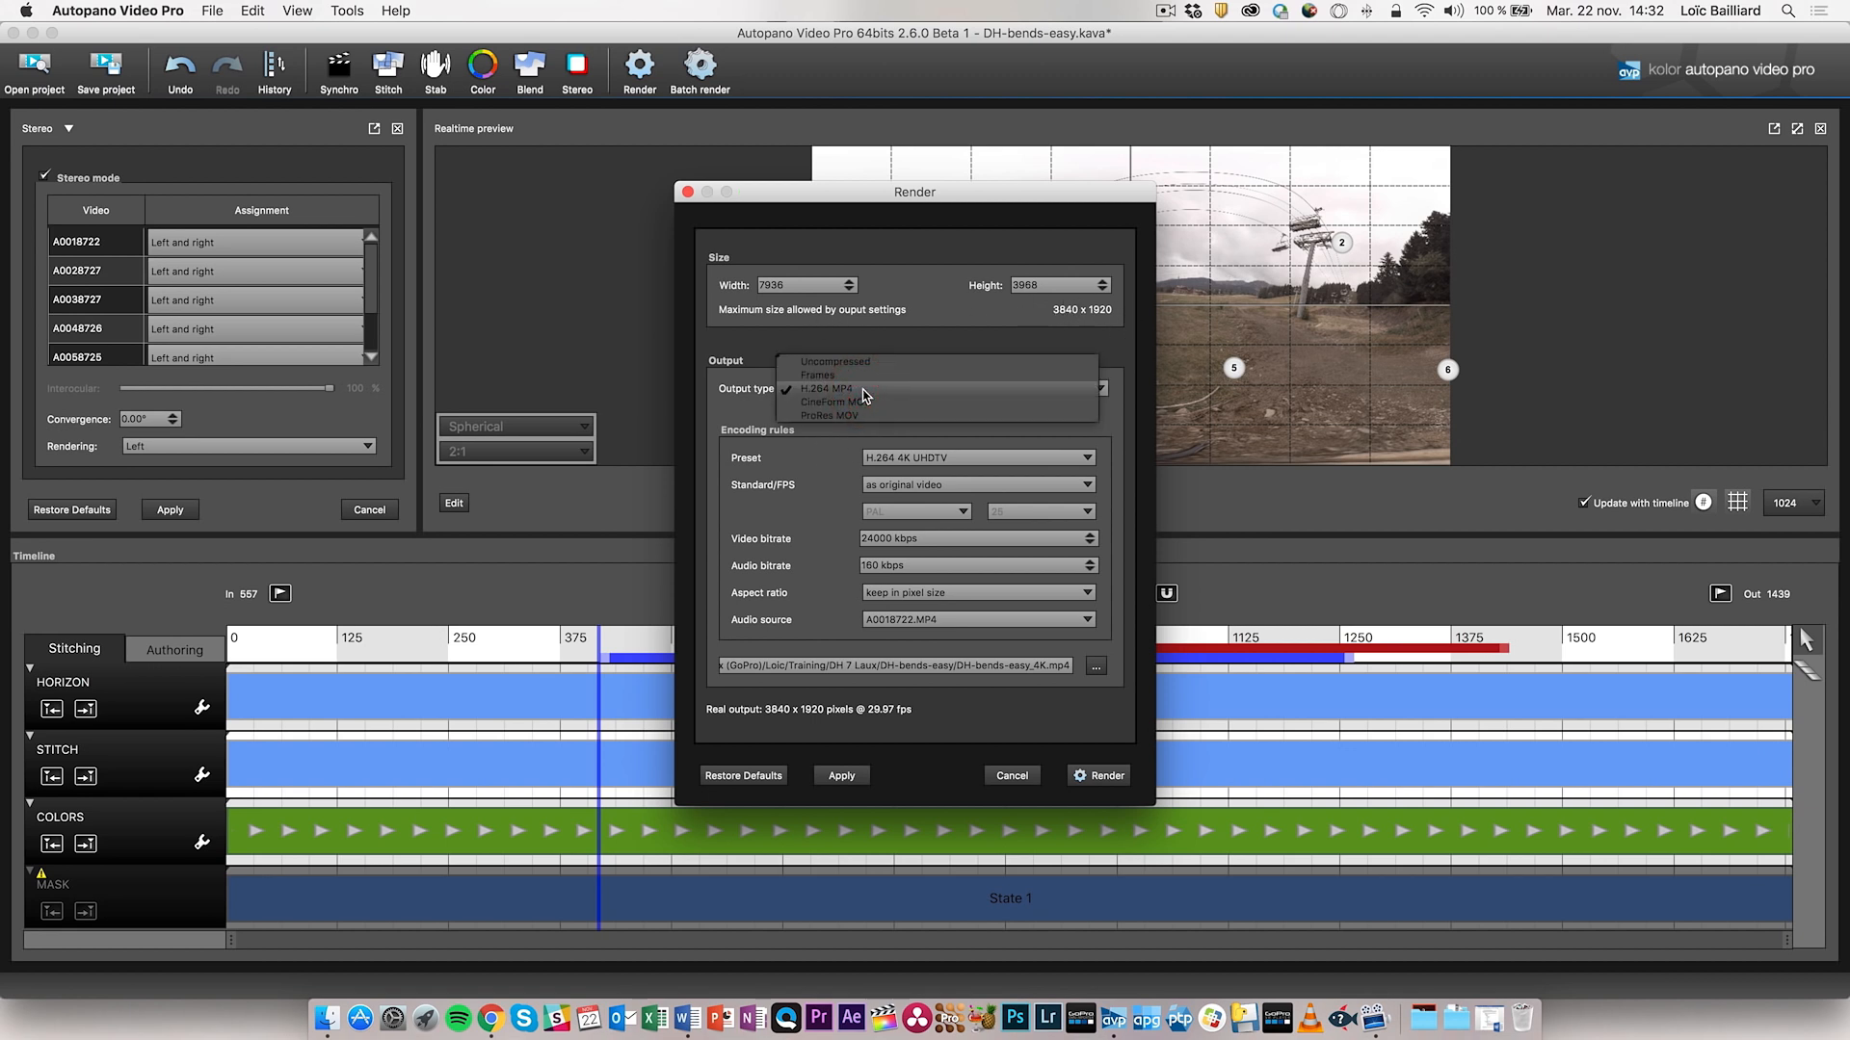
pyautogui.click(827, 390)
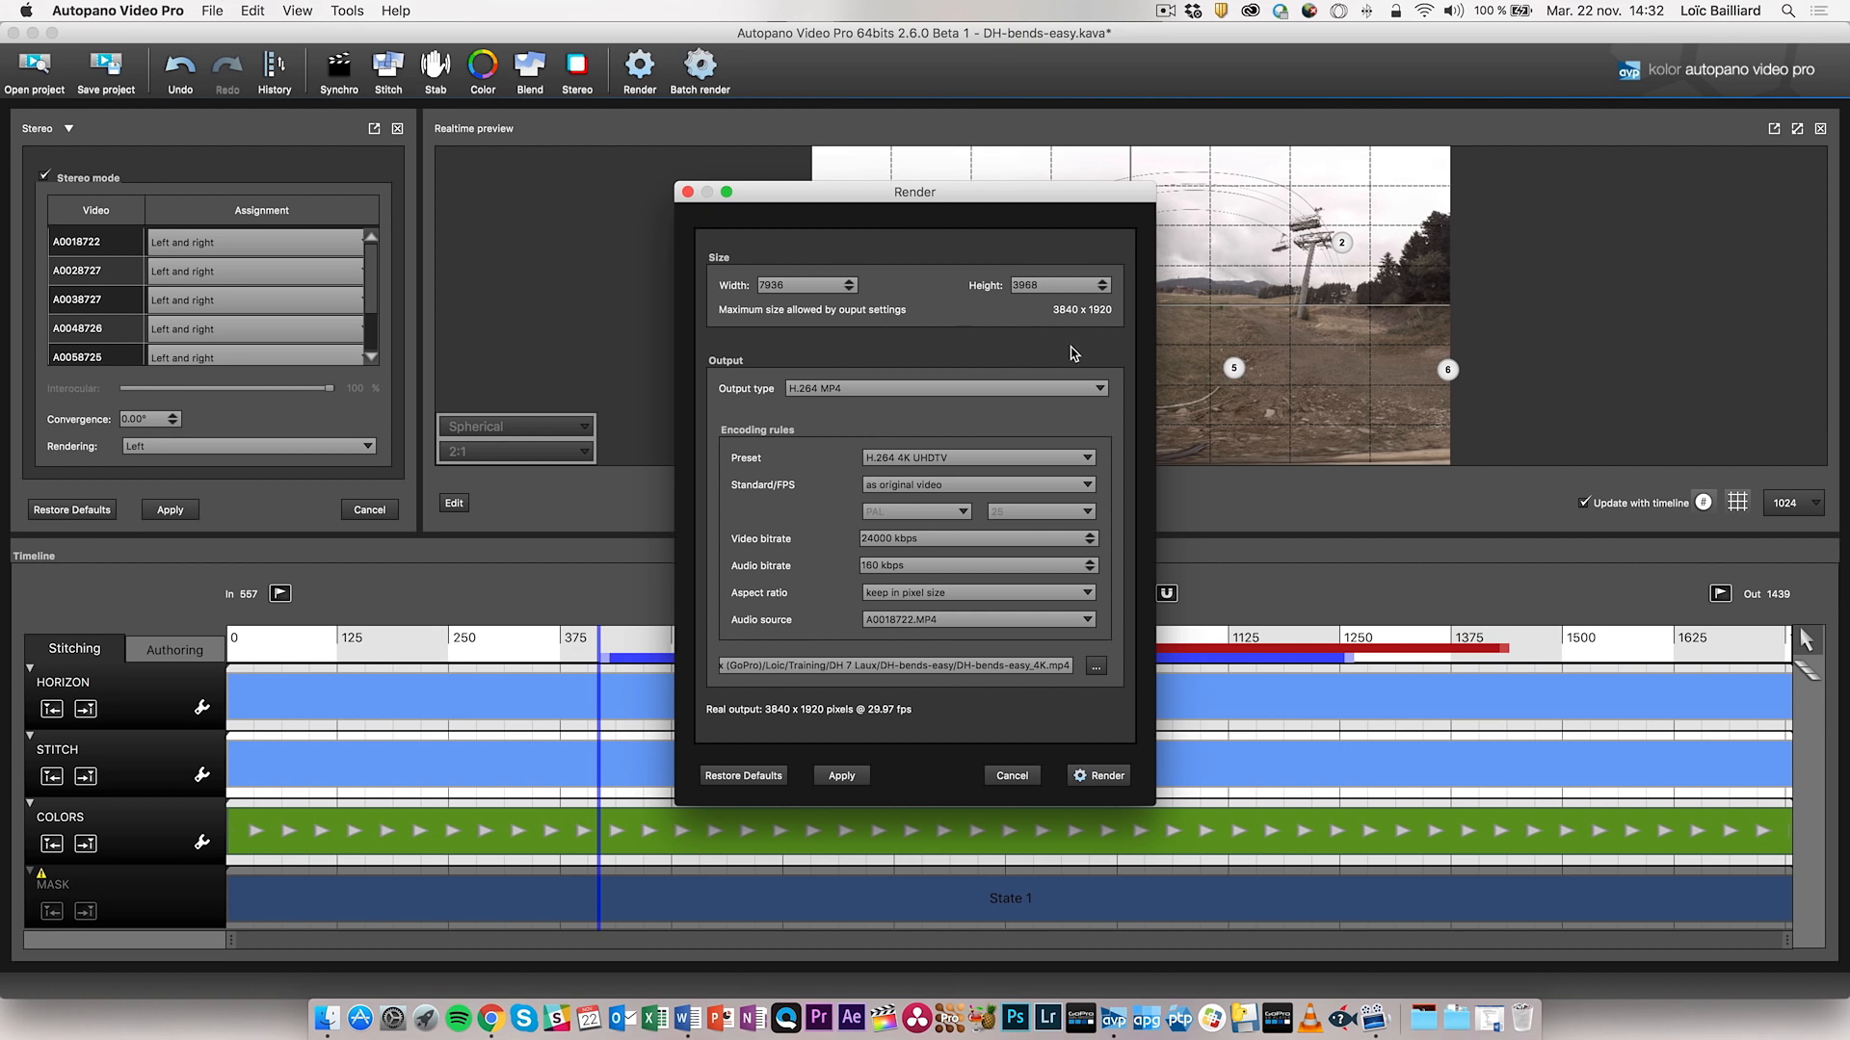
pyautogui.click(977, 458)
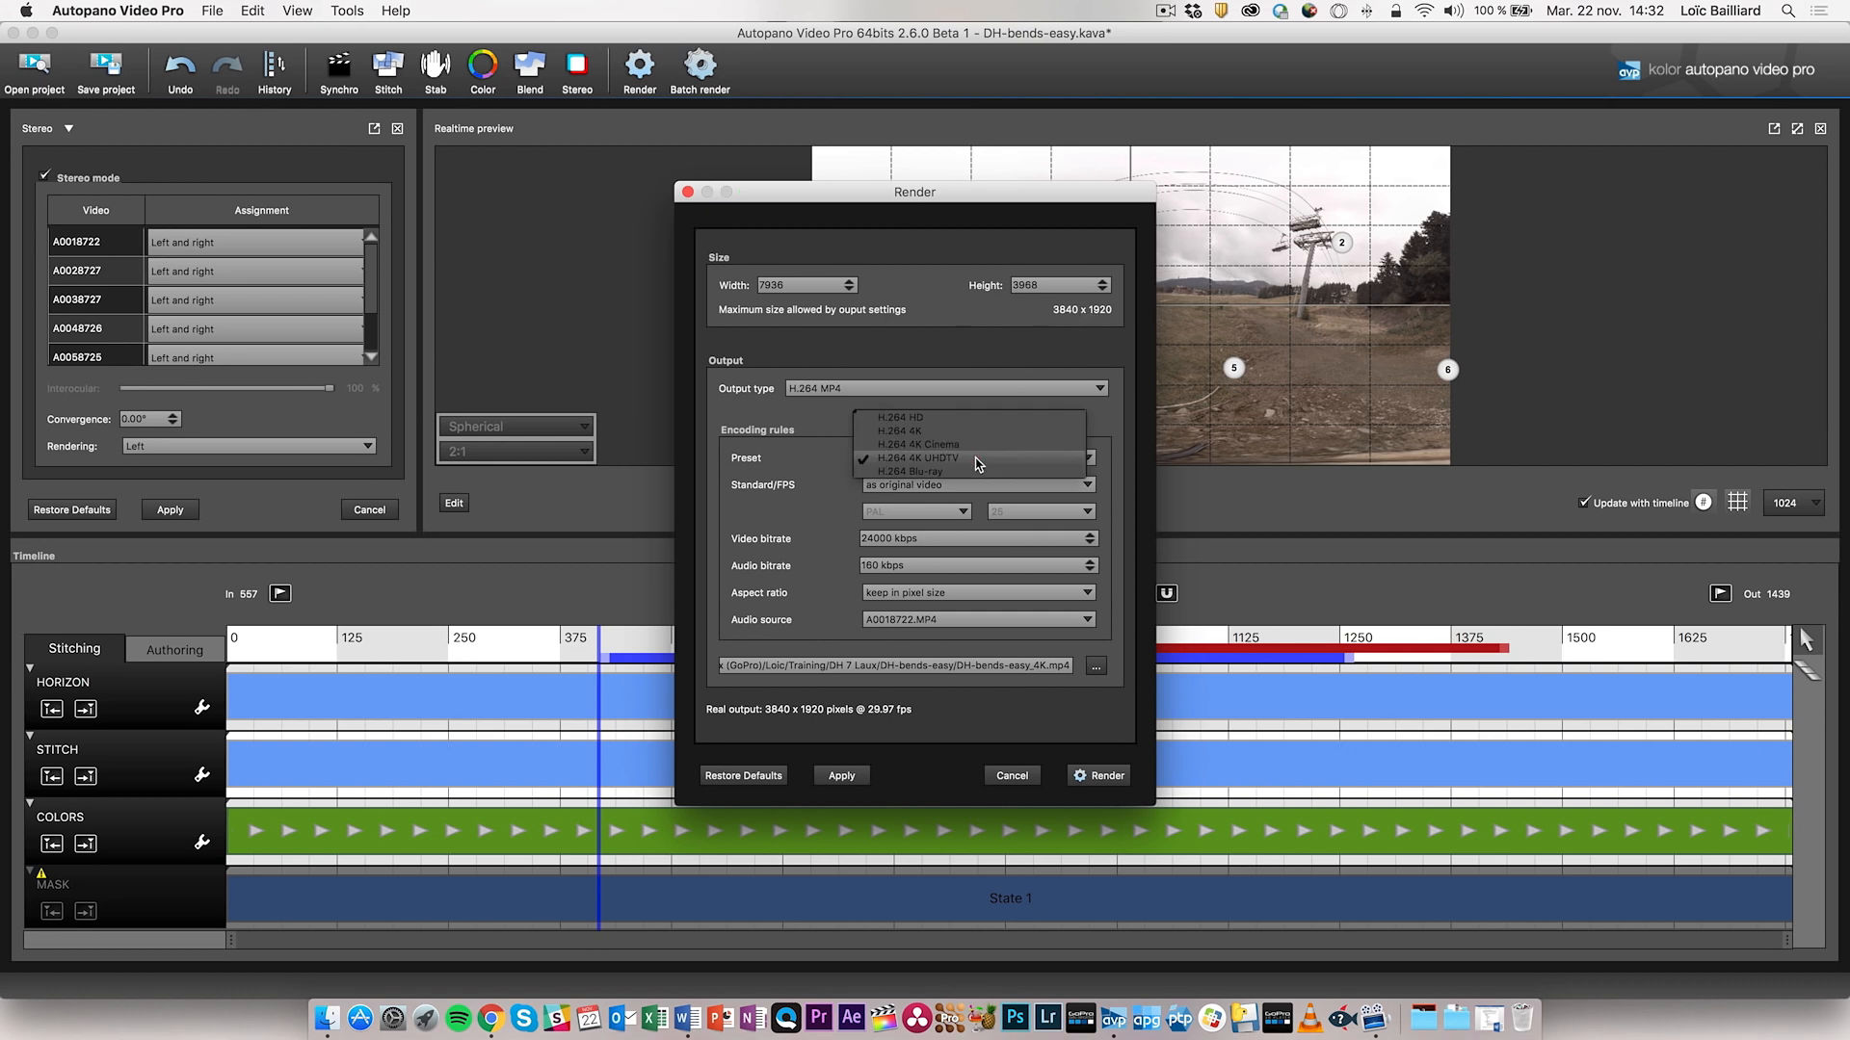
pyautogui.click(953, 431)
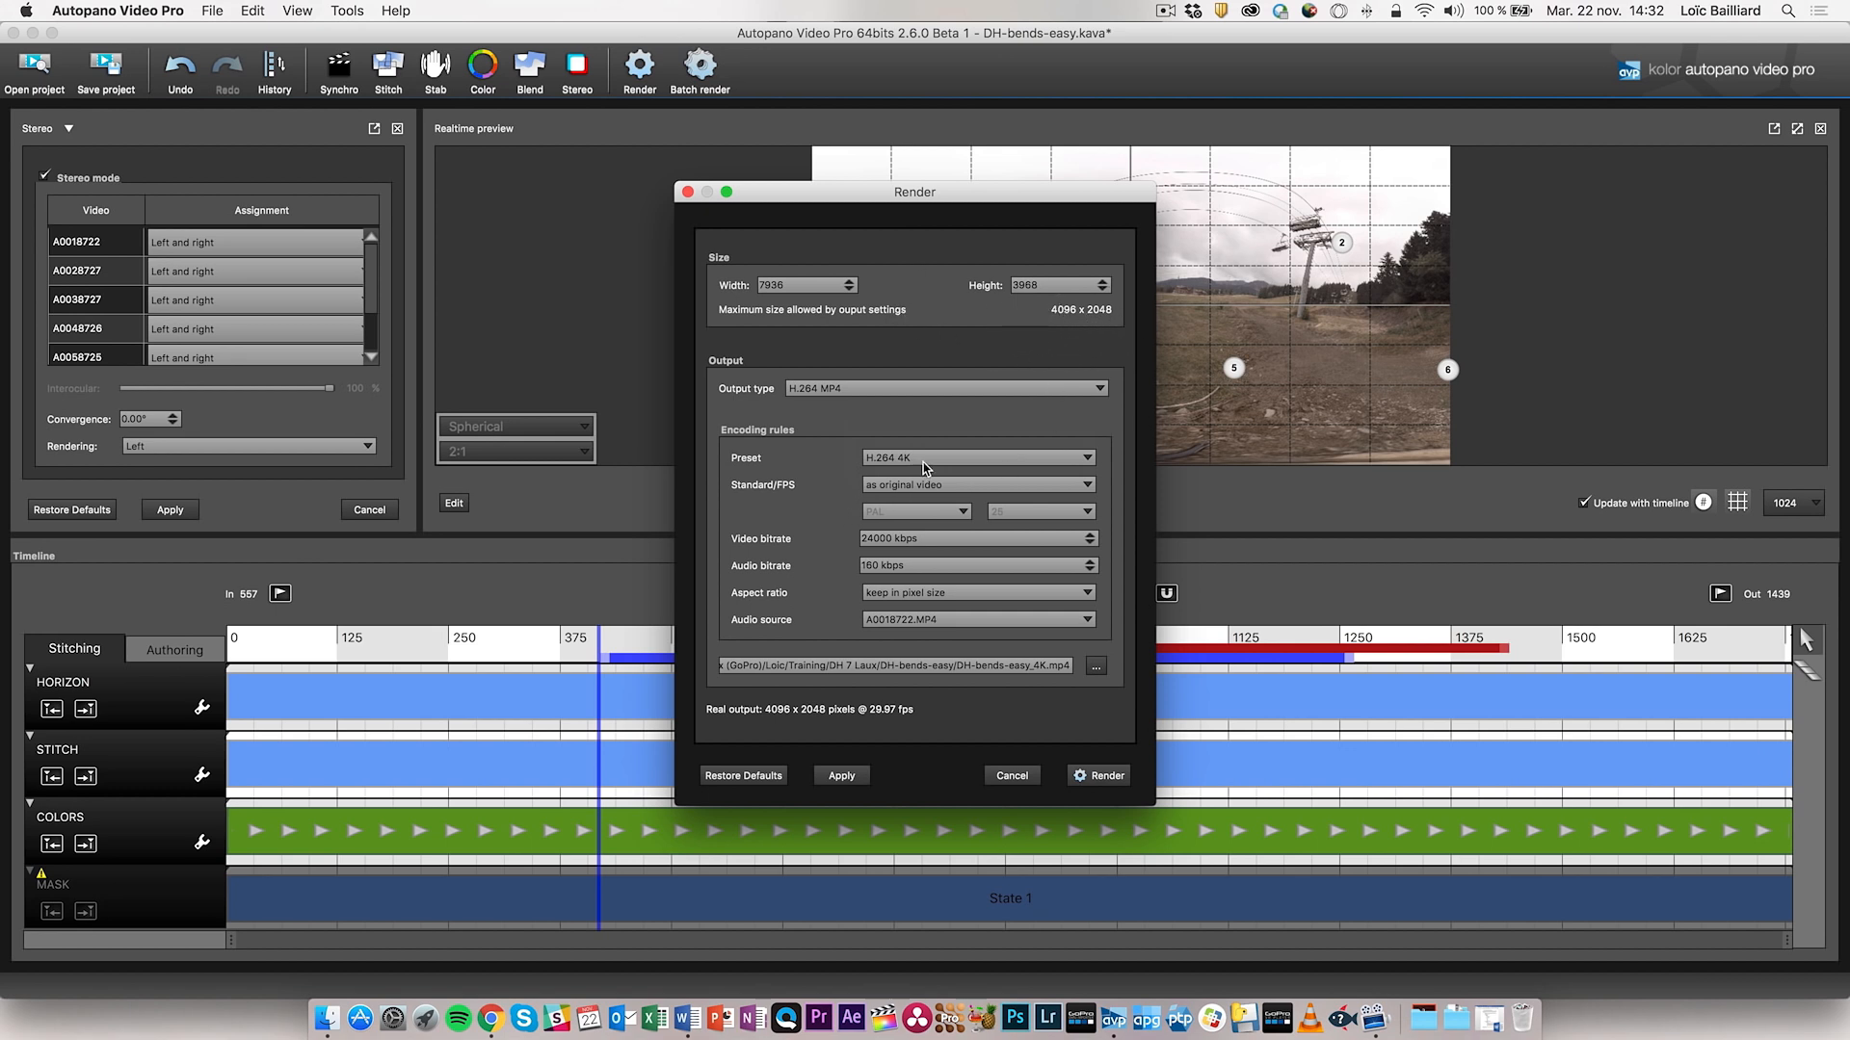
# - Try ProRes MOV, revert to H.264 MP4, and keep A0018722.MP4 as audio source
pyautogui.click(909, 393)
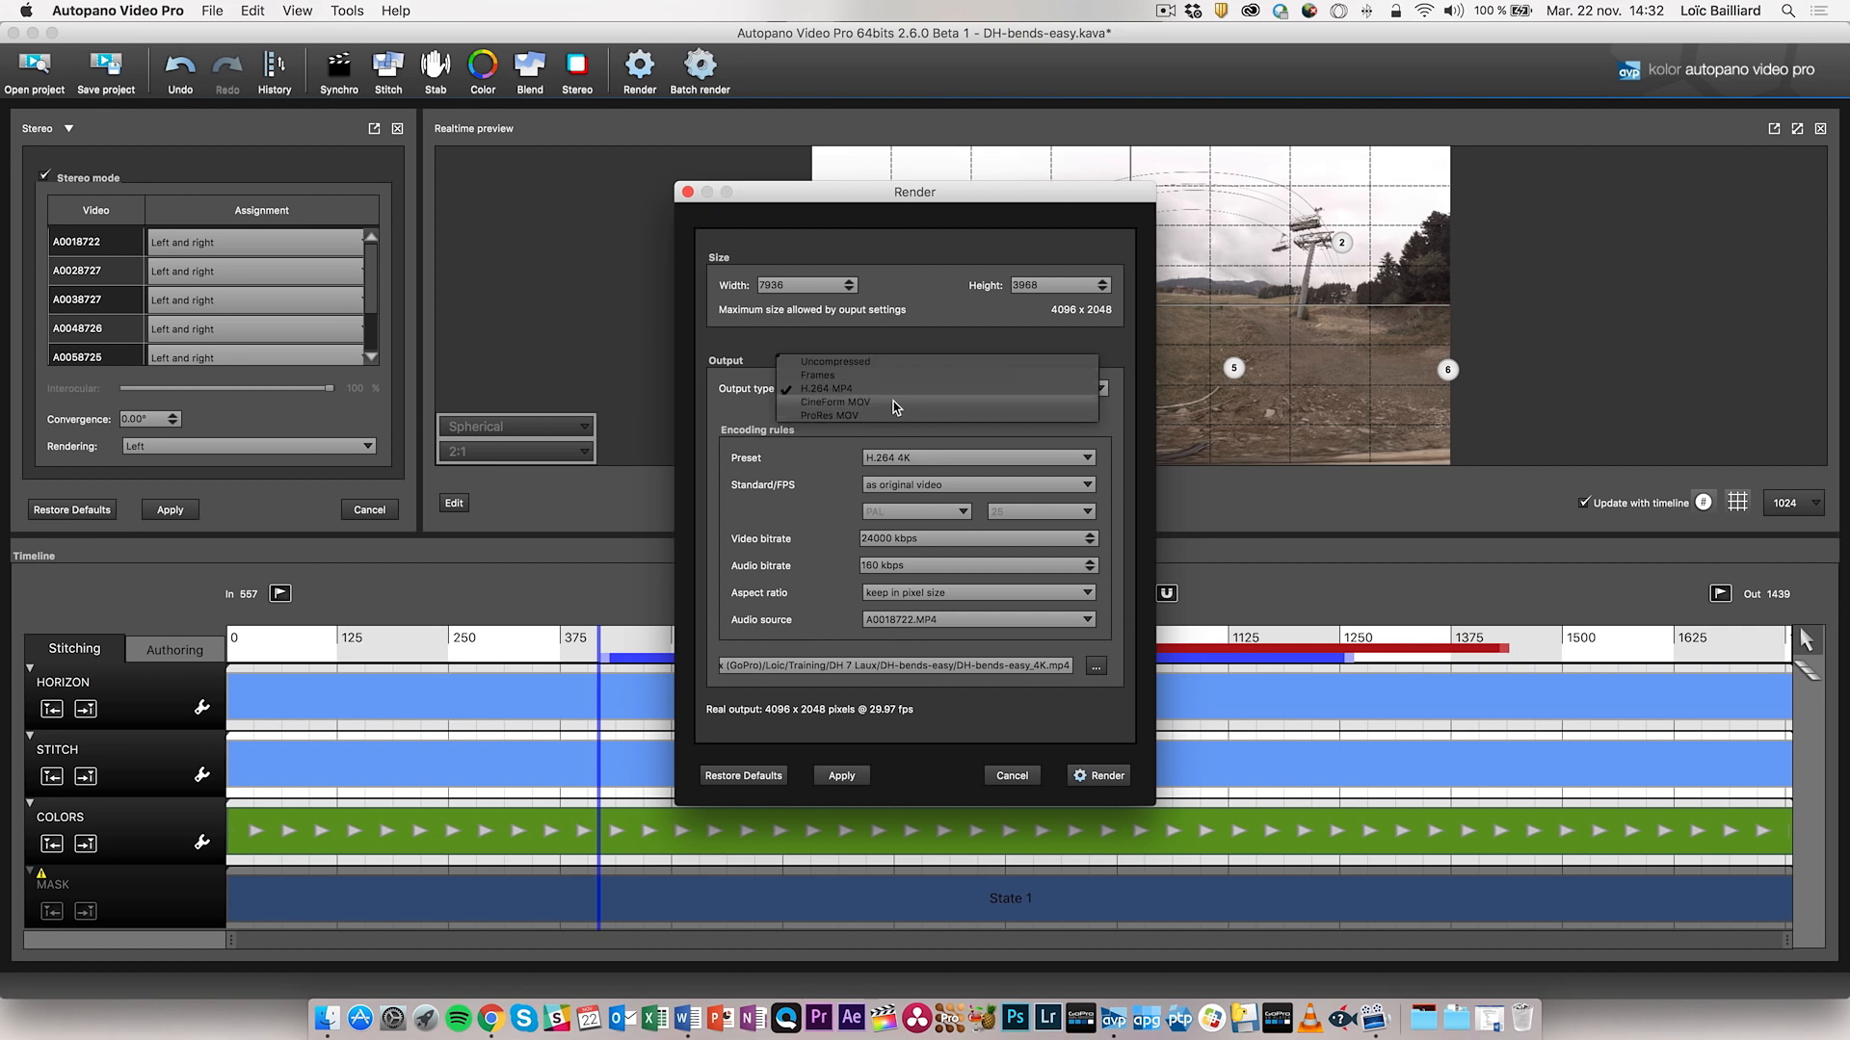
pyautogui.click(892, 415)
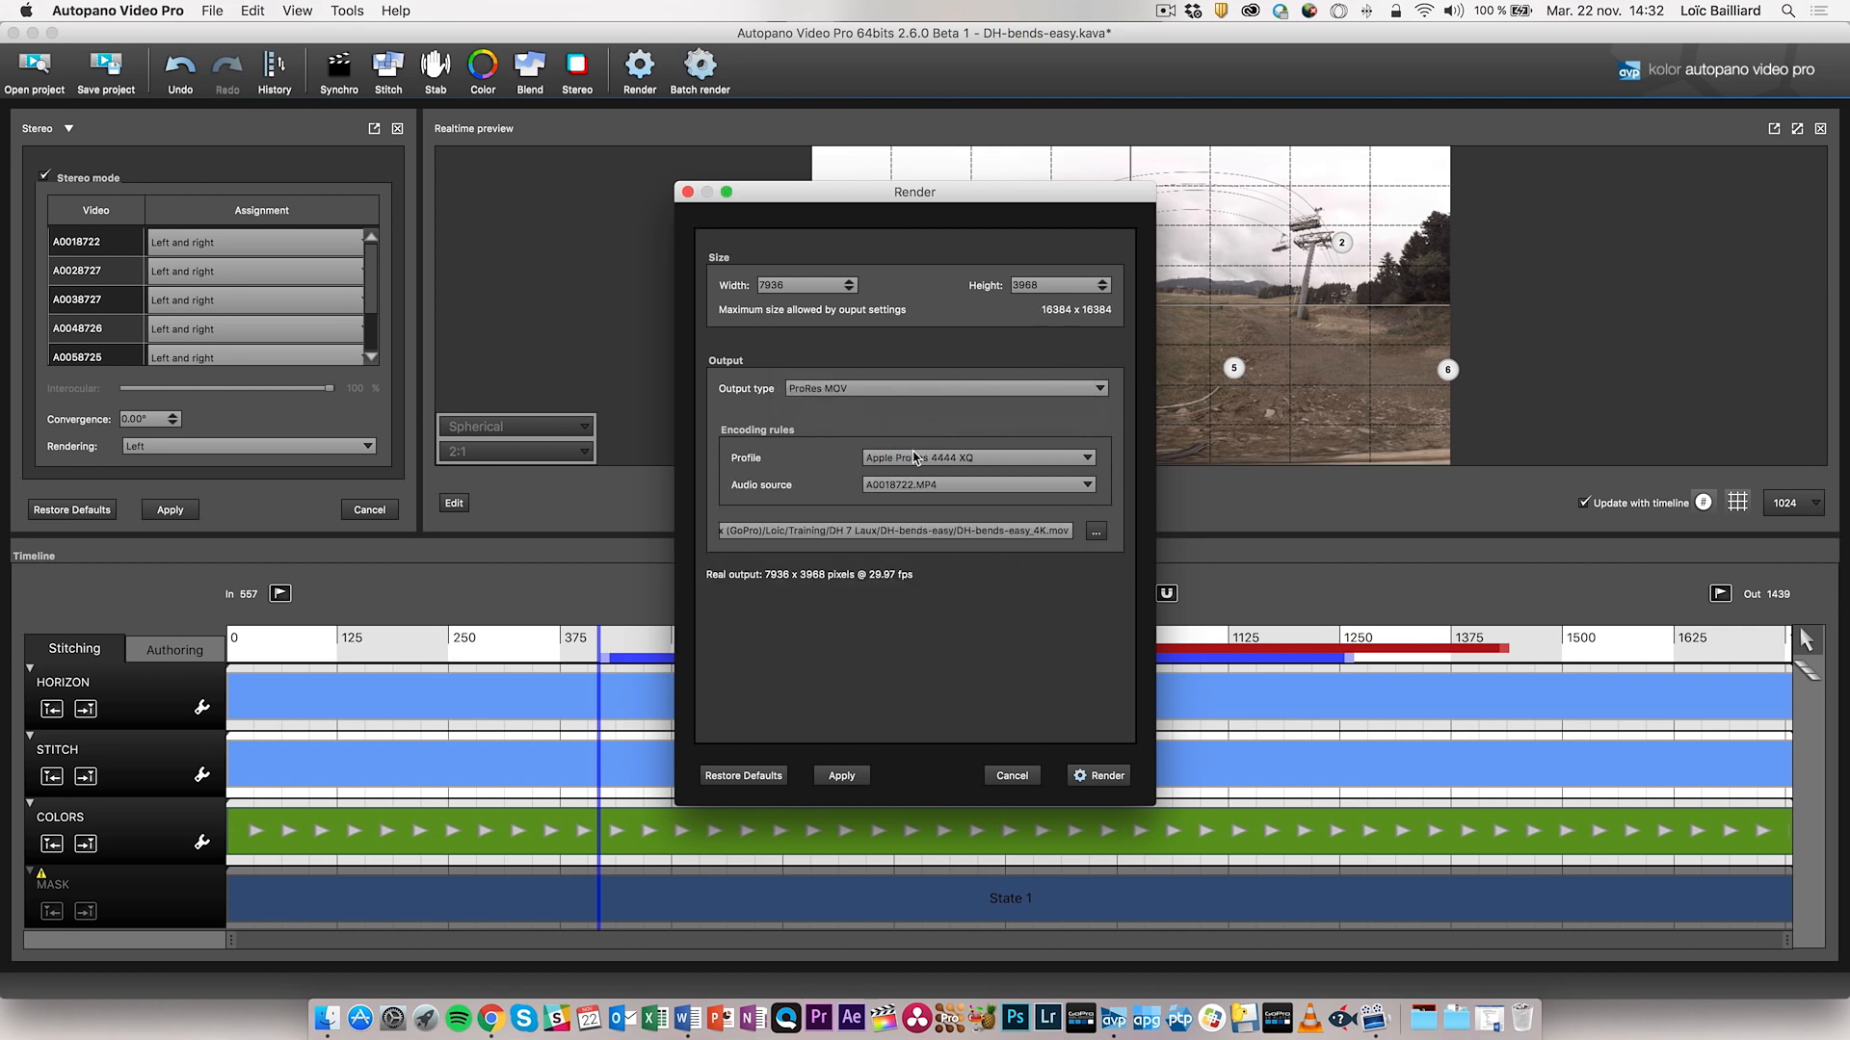
pyautogui.click(899, 391)
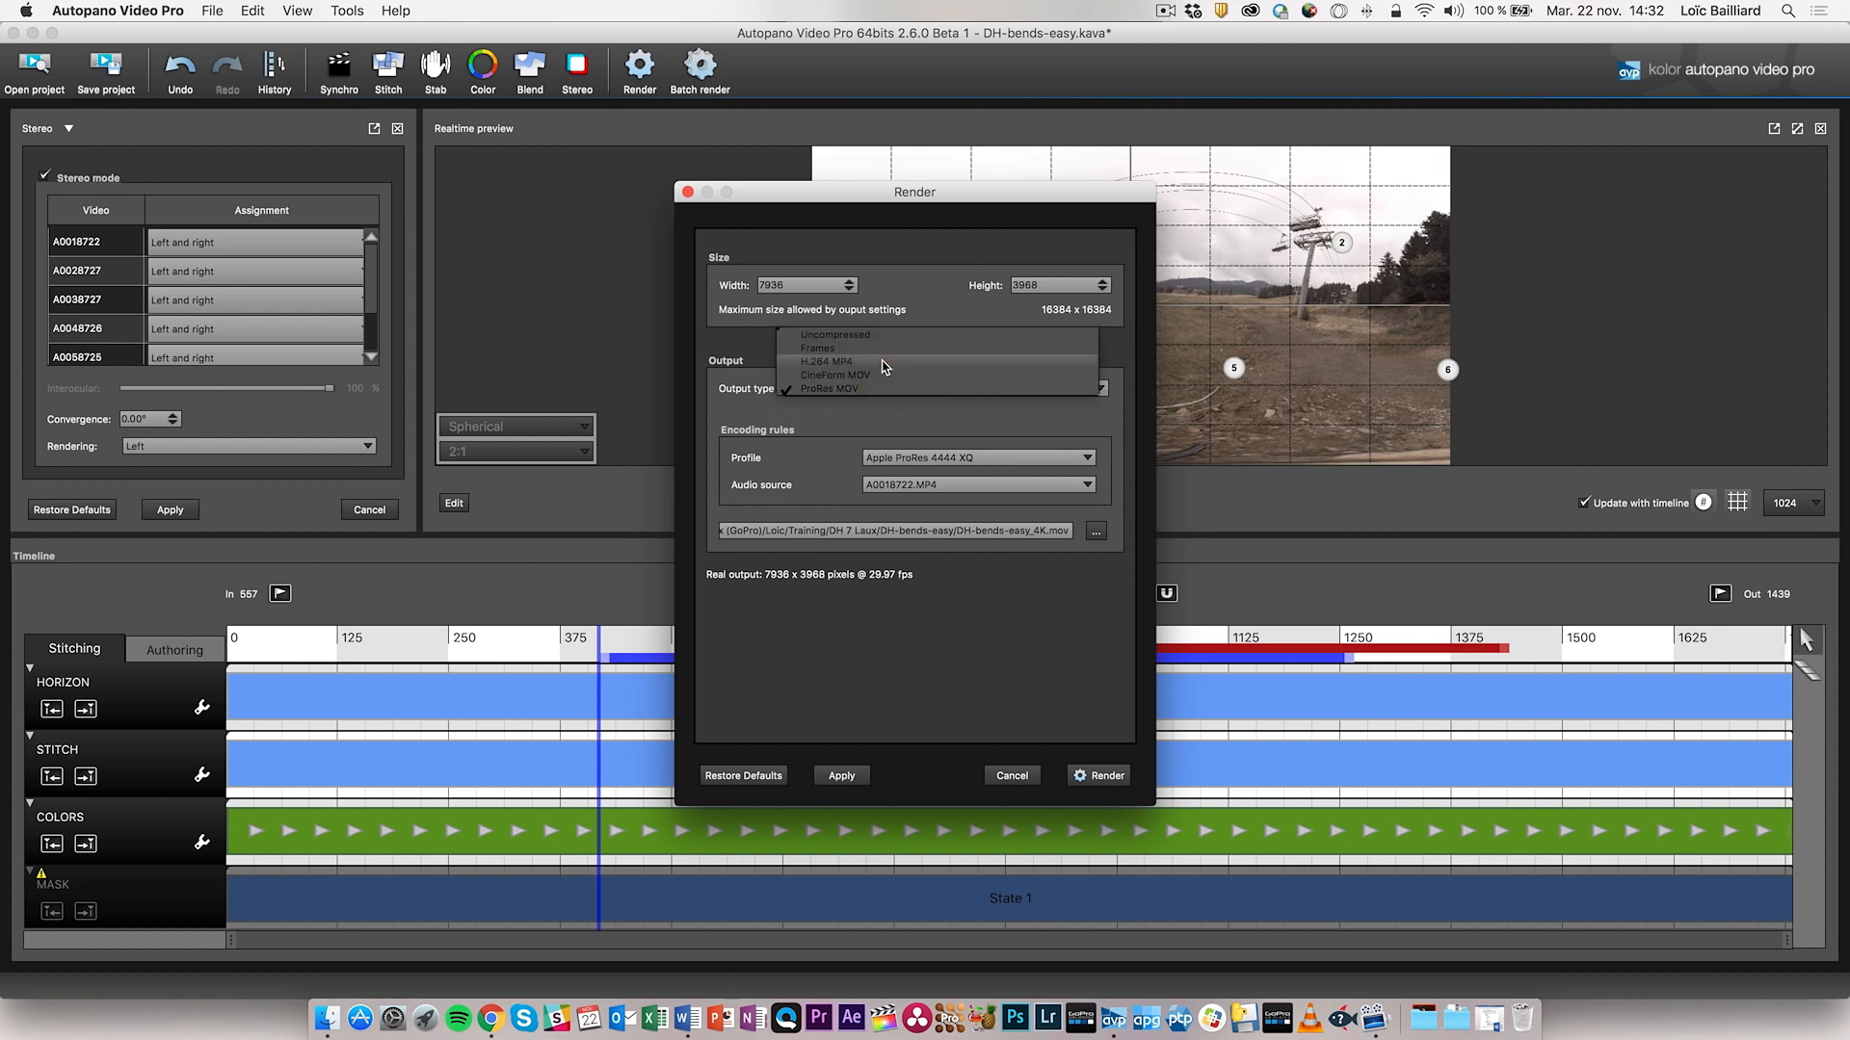
pyautogui.click(884, 361)
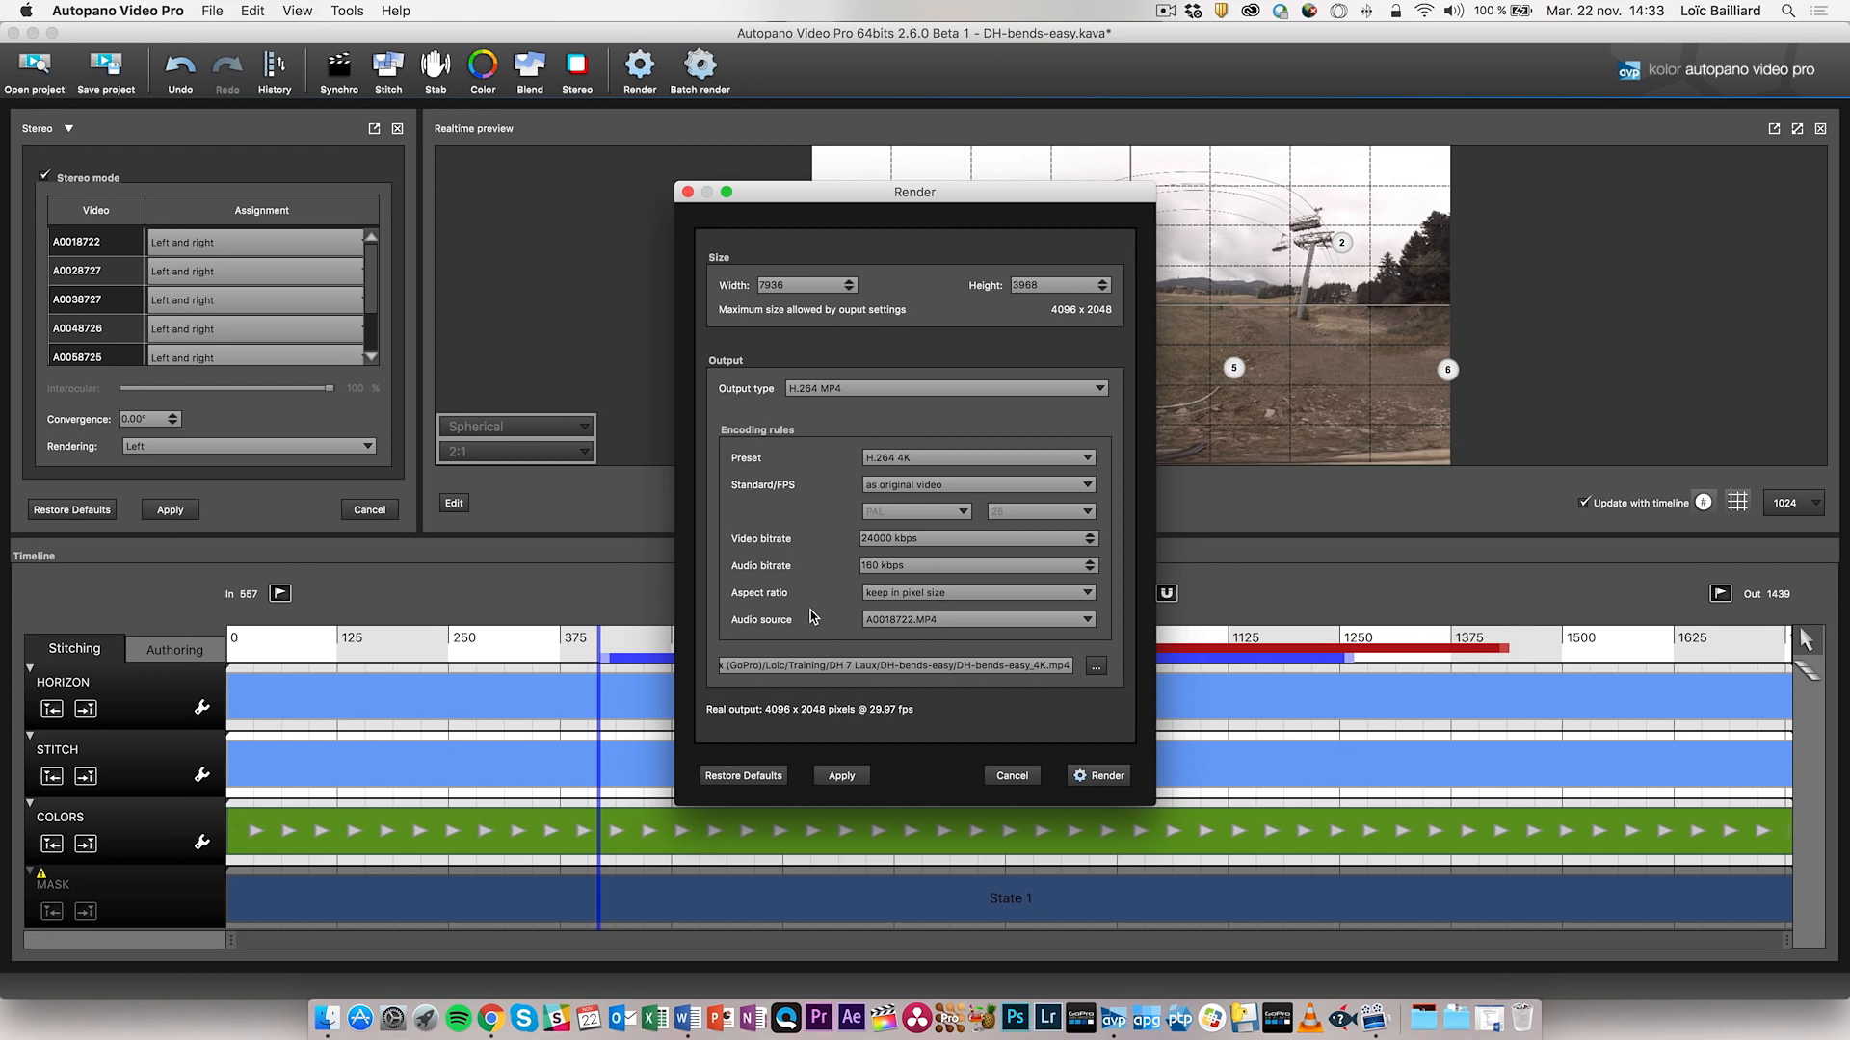
pyautogui.click(884, 620)
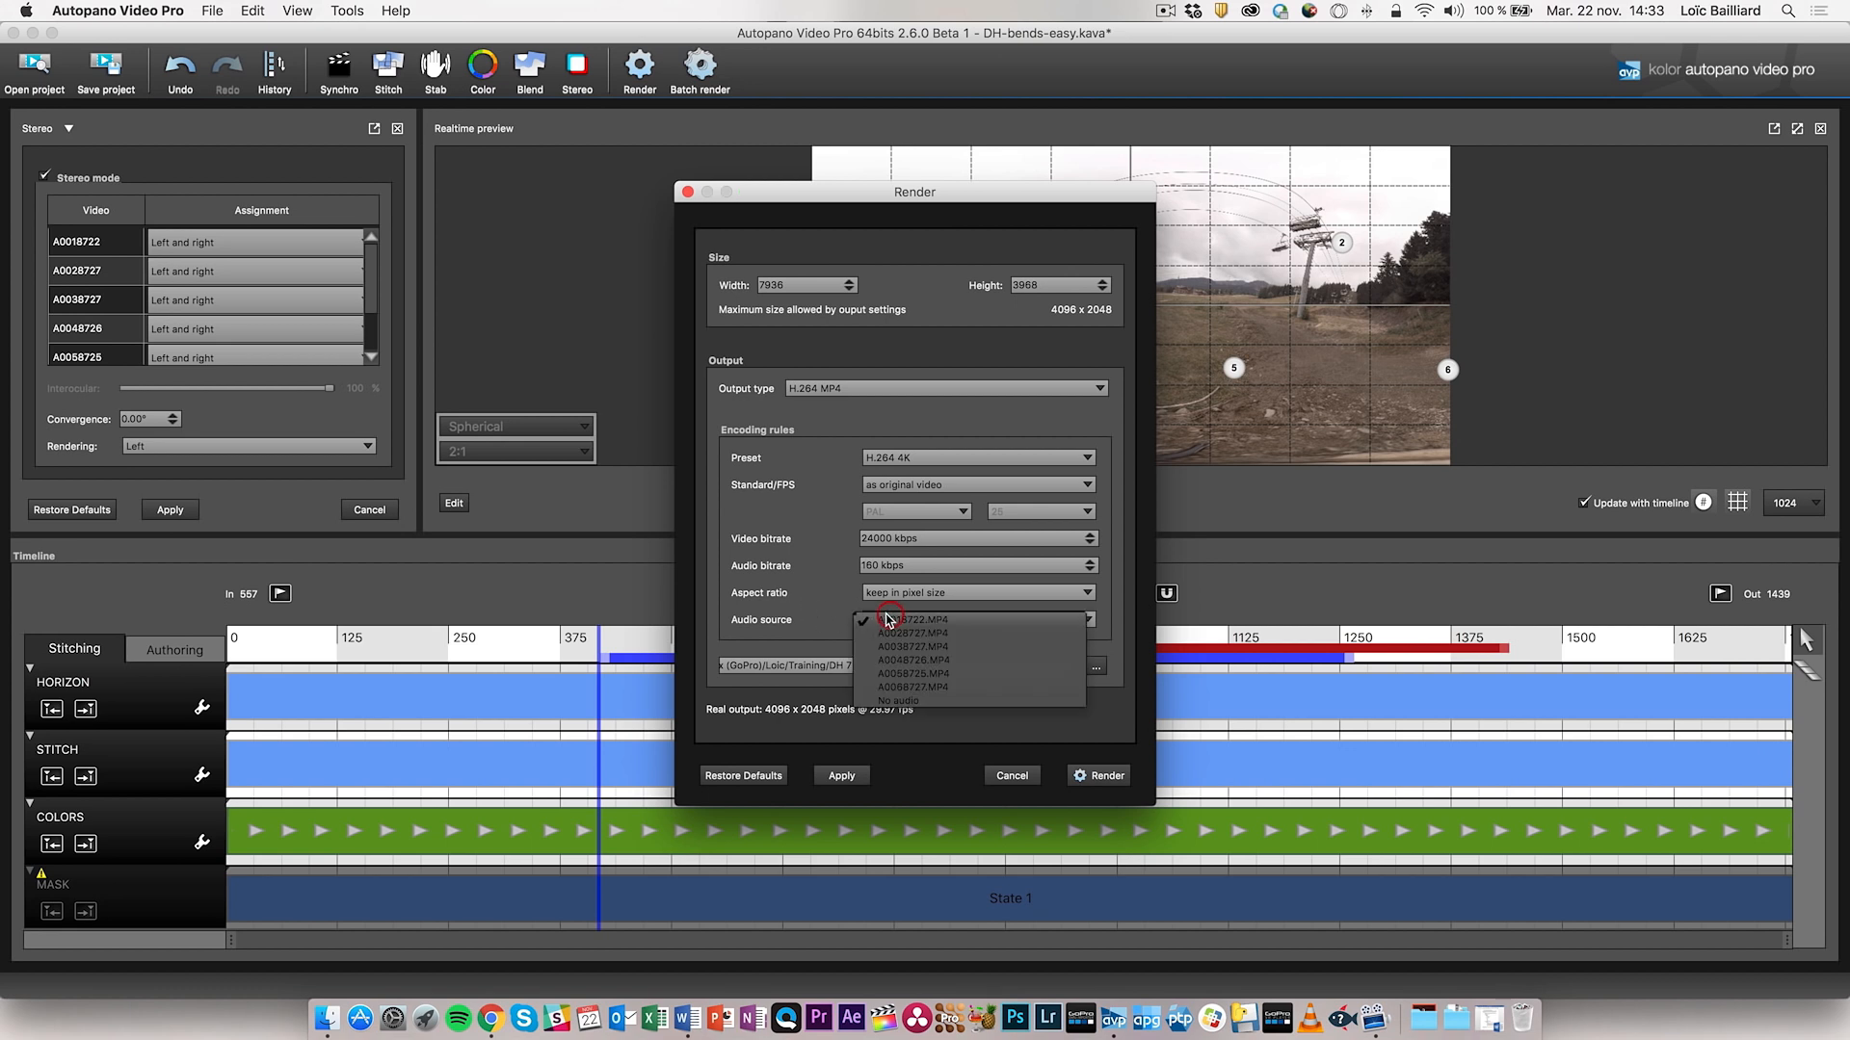
pyautogui.click(943, 647)
pyautogui.click(817, 559)
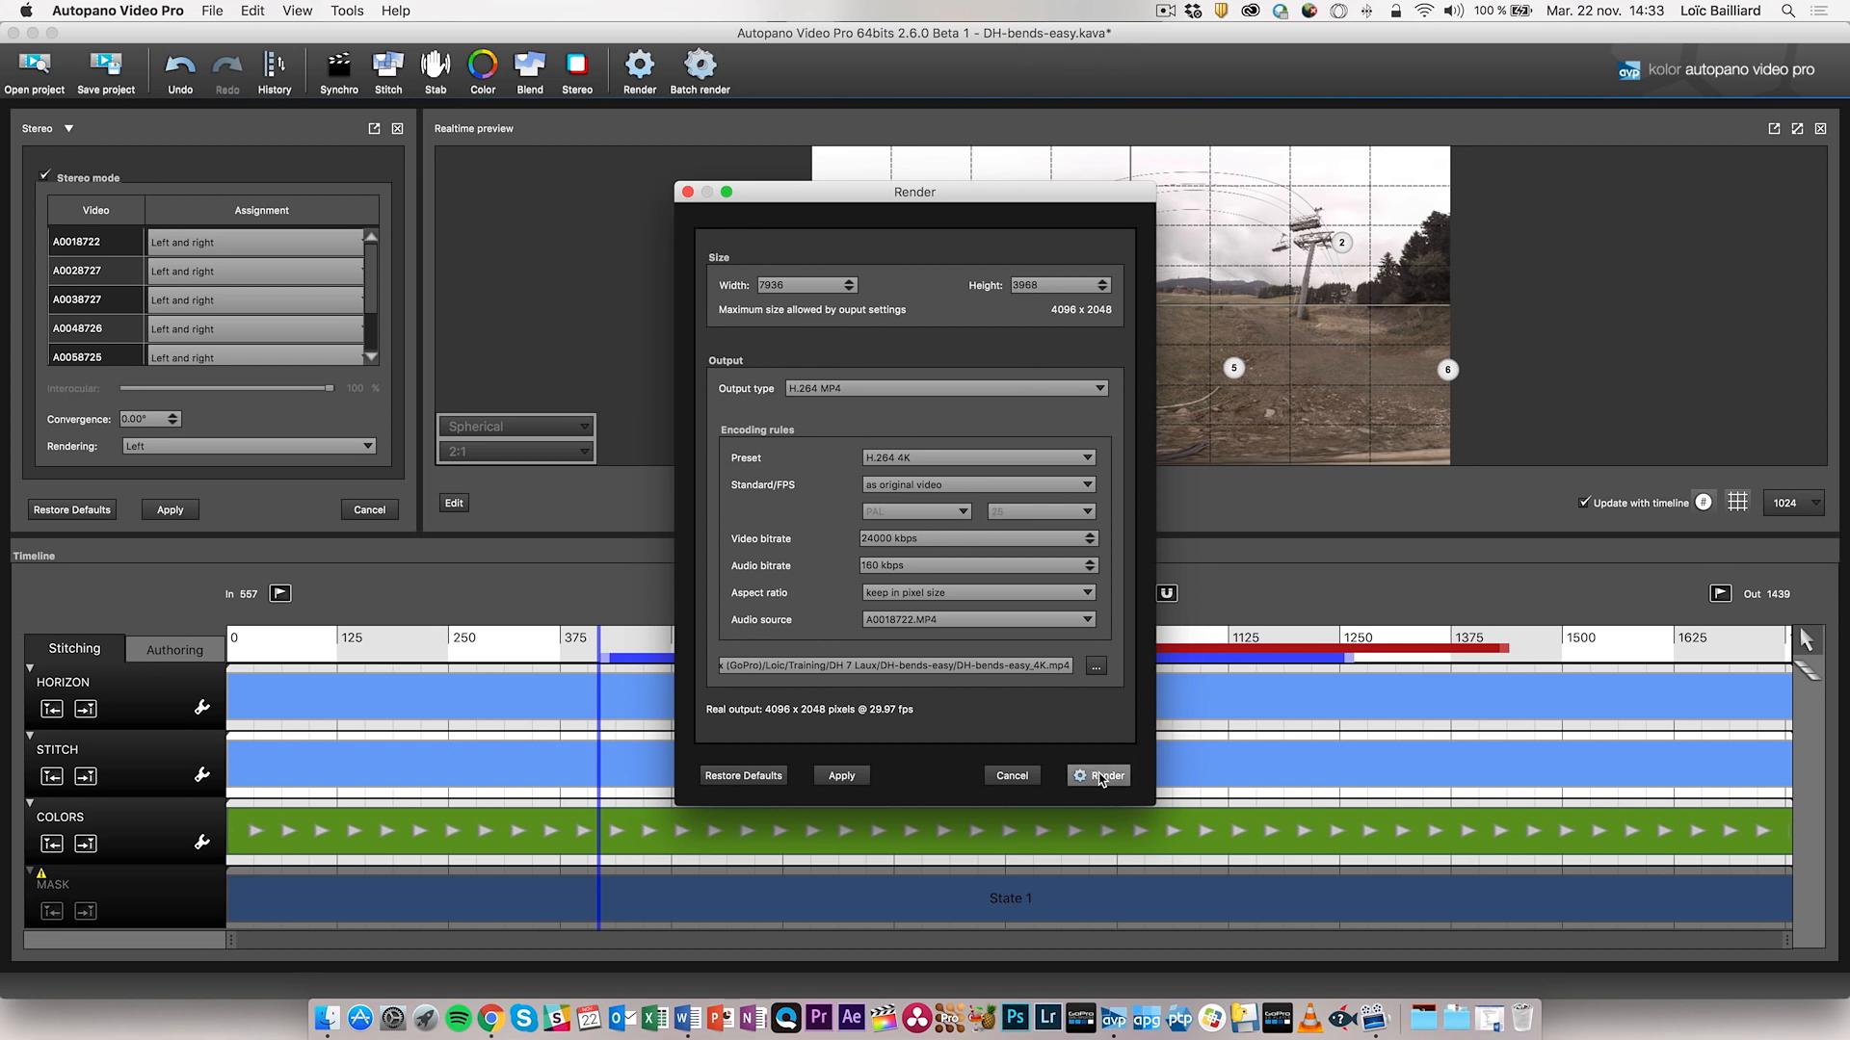
# - Cancel the render, check the batch render queue, and edit A0008720.pano in Autopano Giga
pyautogui.click(994, 787)
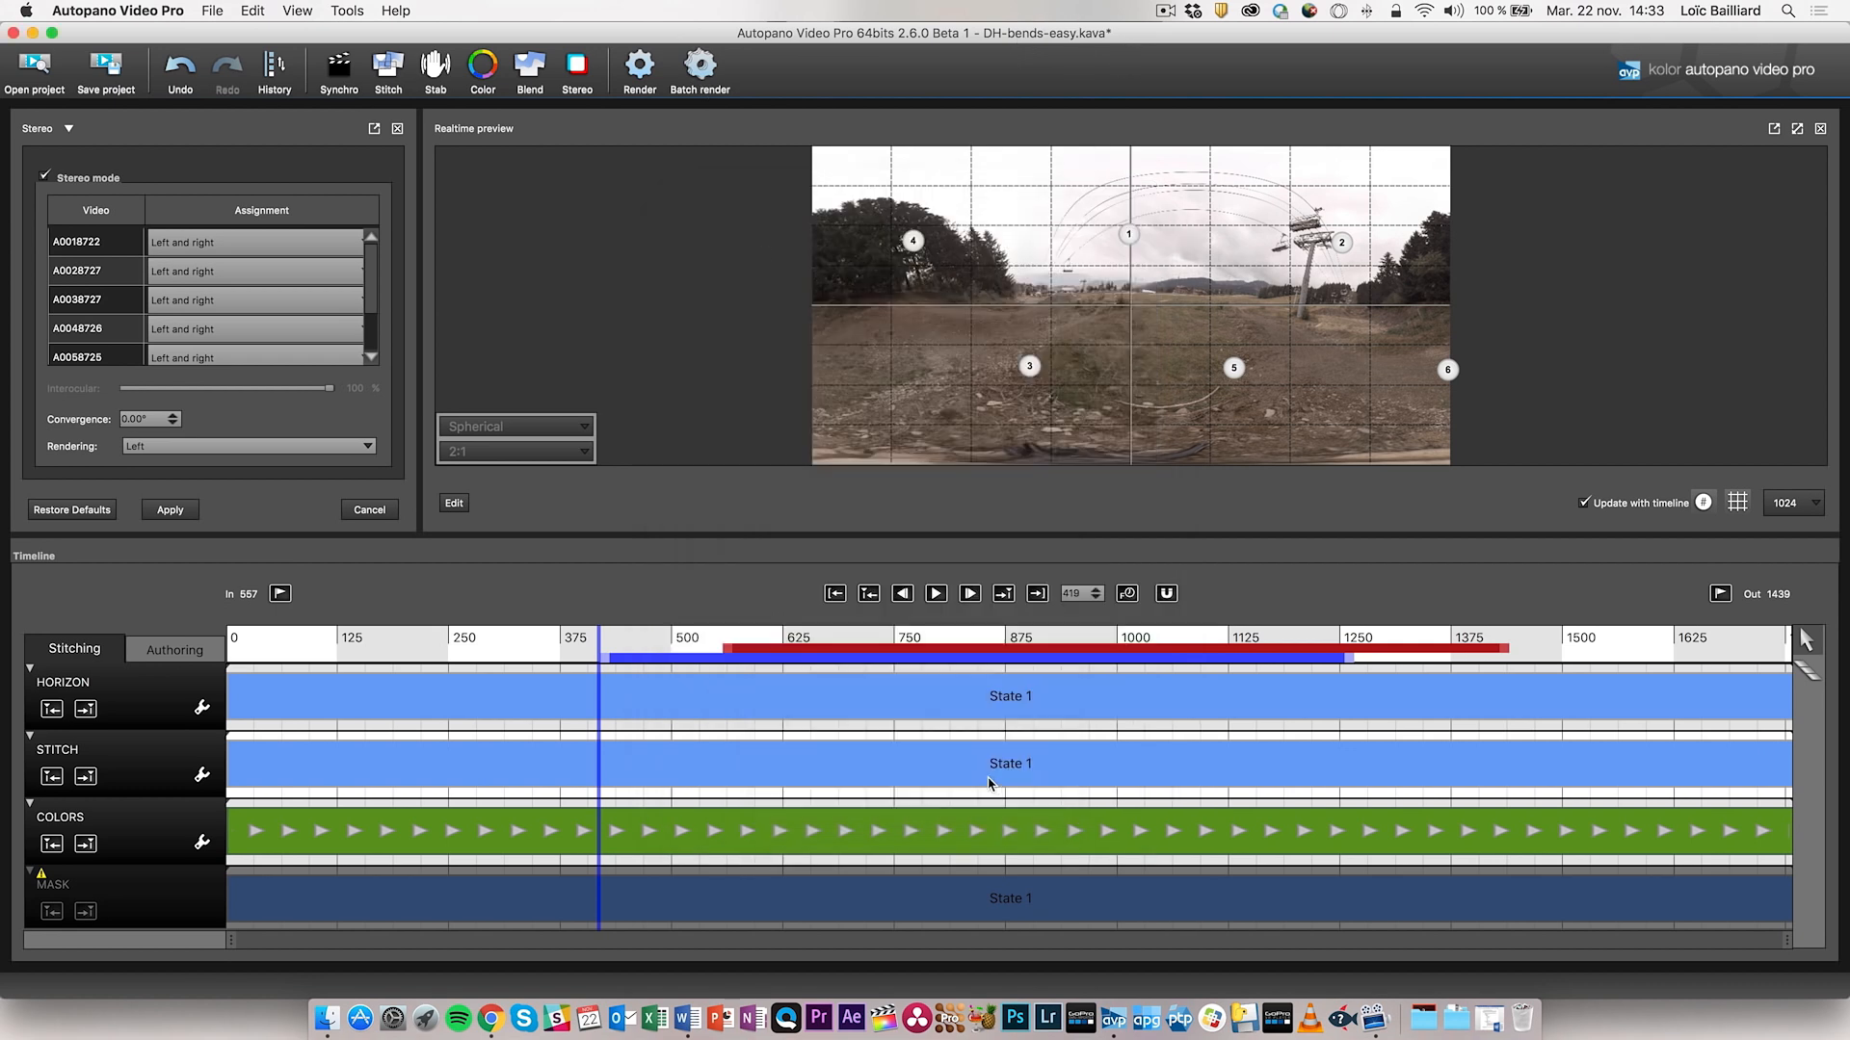
pyautogui.click(708, 66)
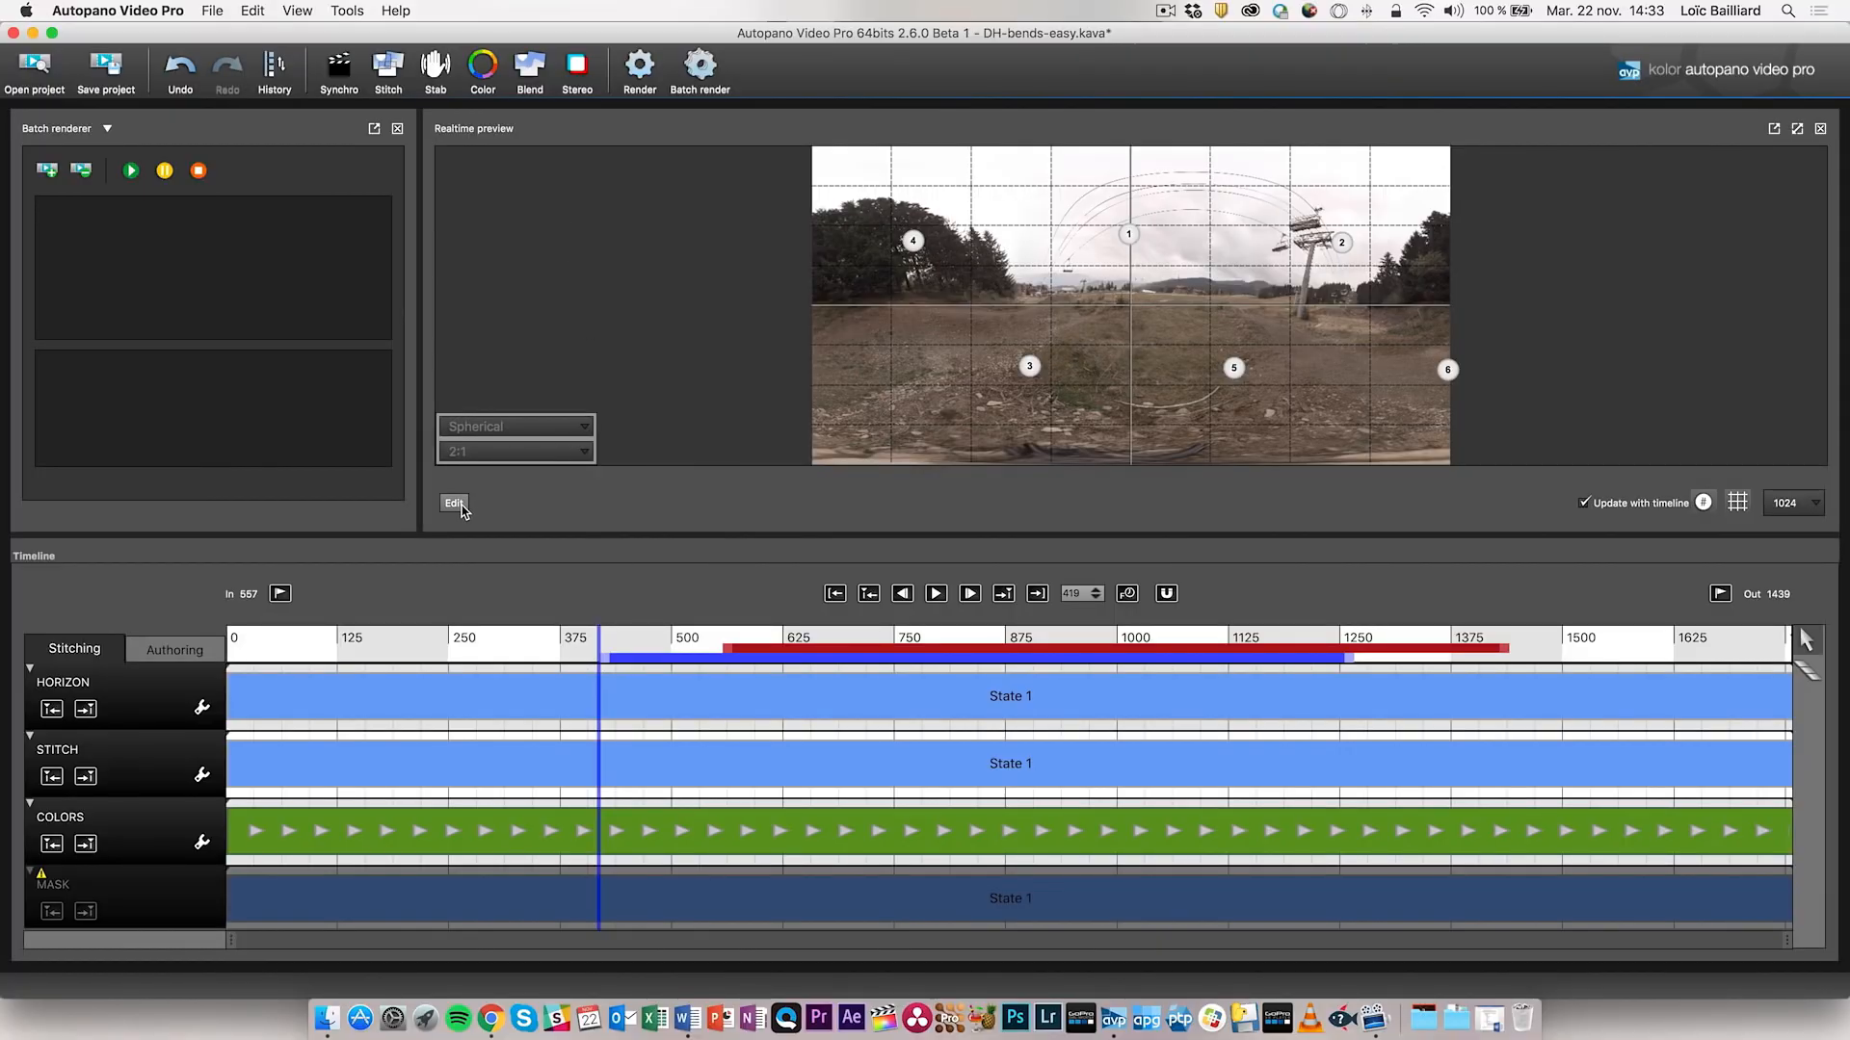
pyautogui.click(453, 503)
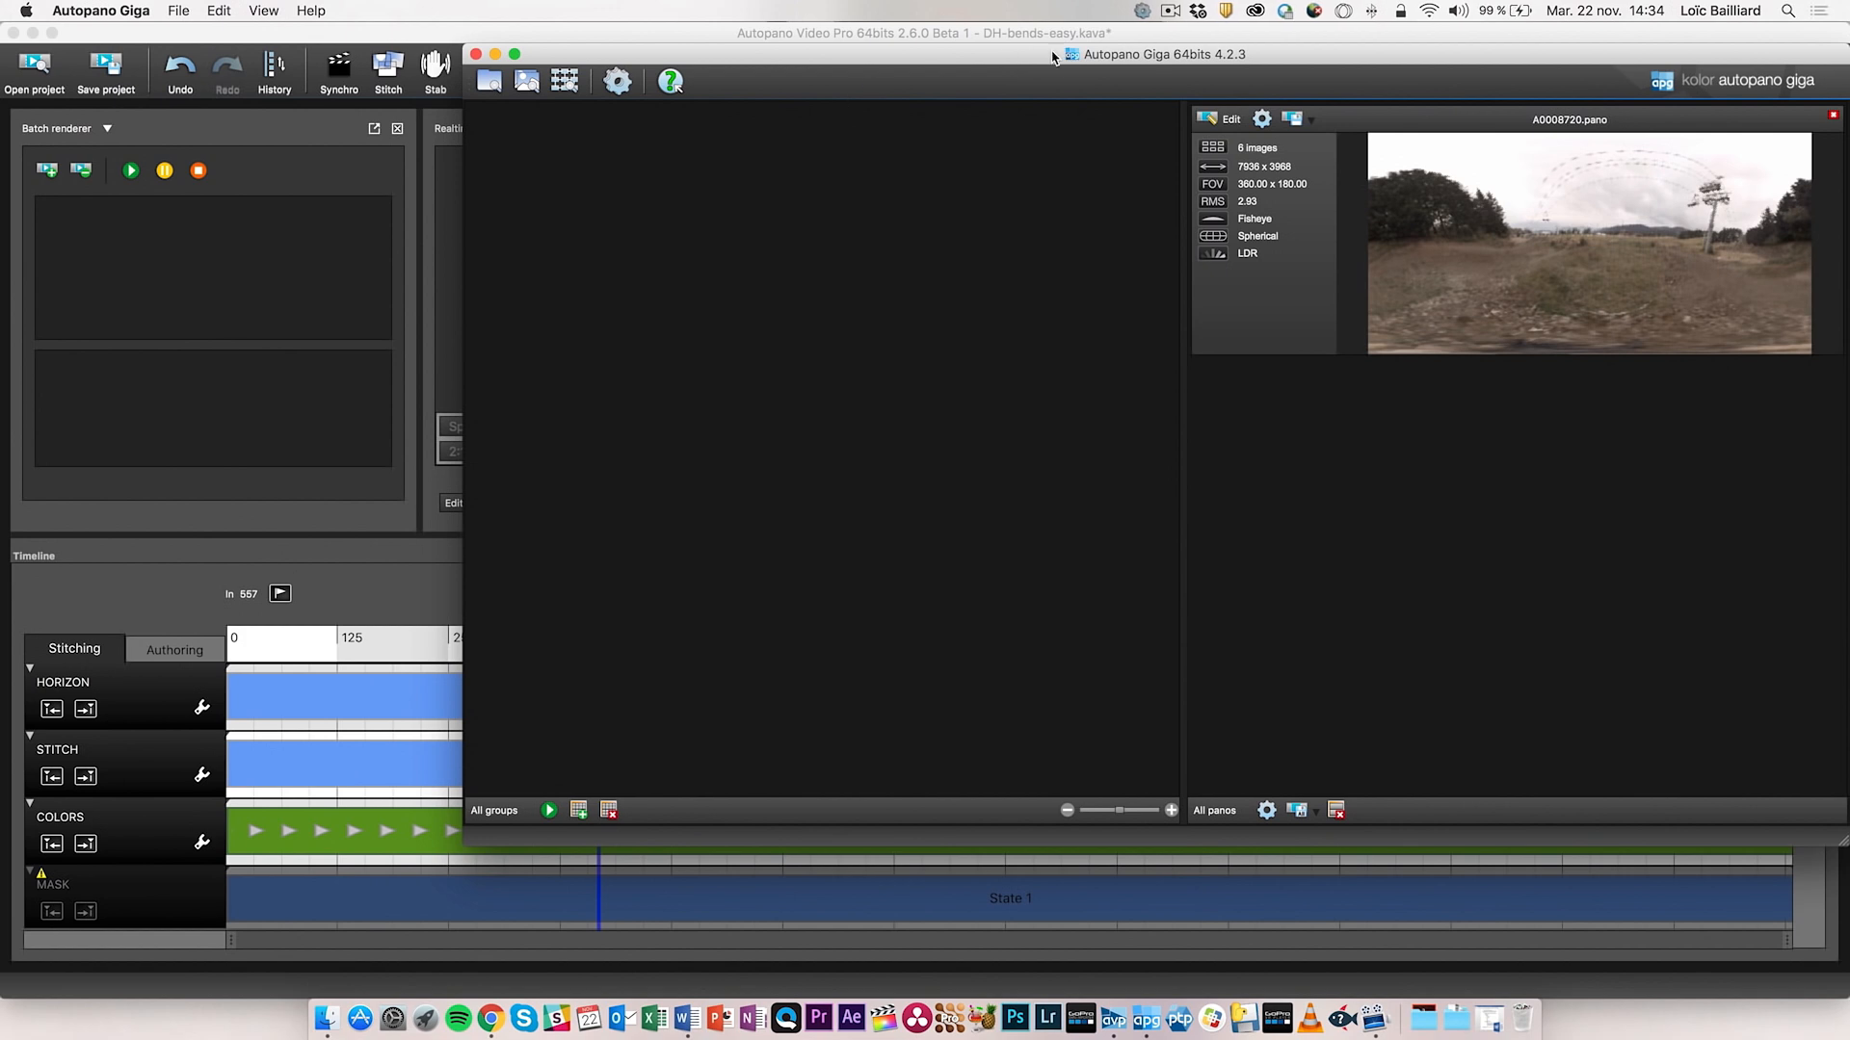
# - Open A0008720.pano in the full editor and pick the Verticals tool
pyautogui.doubleClick(1028, 59)
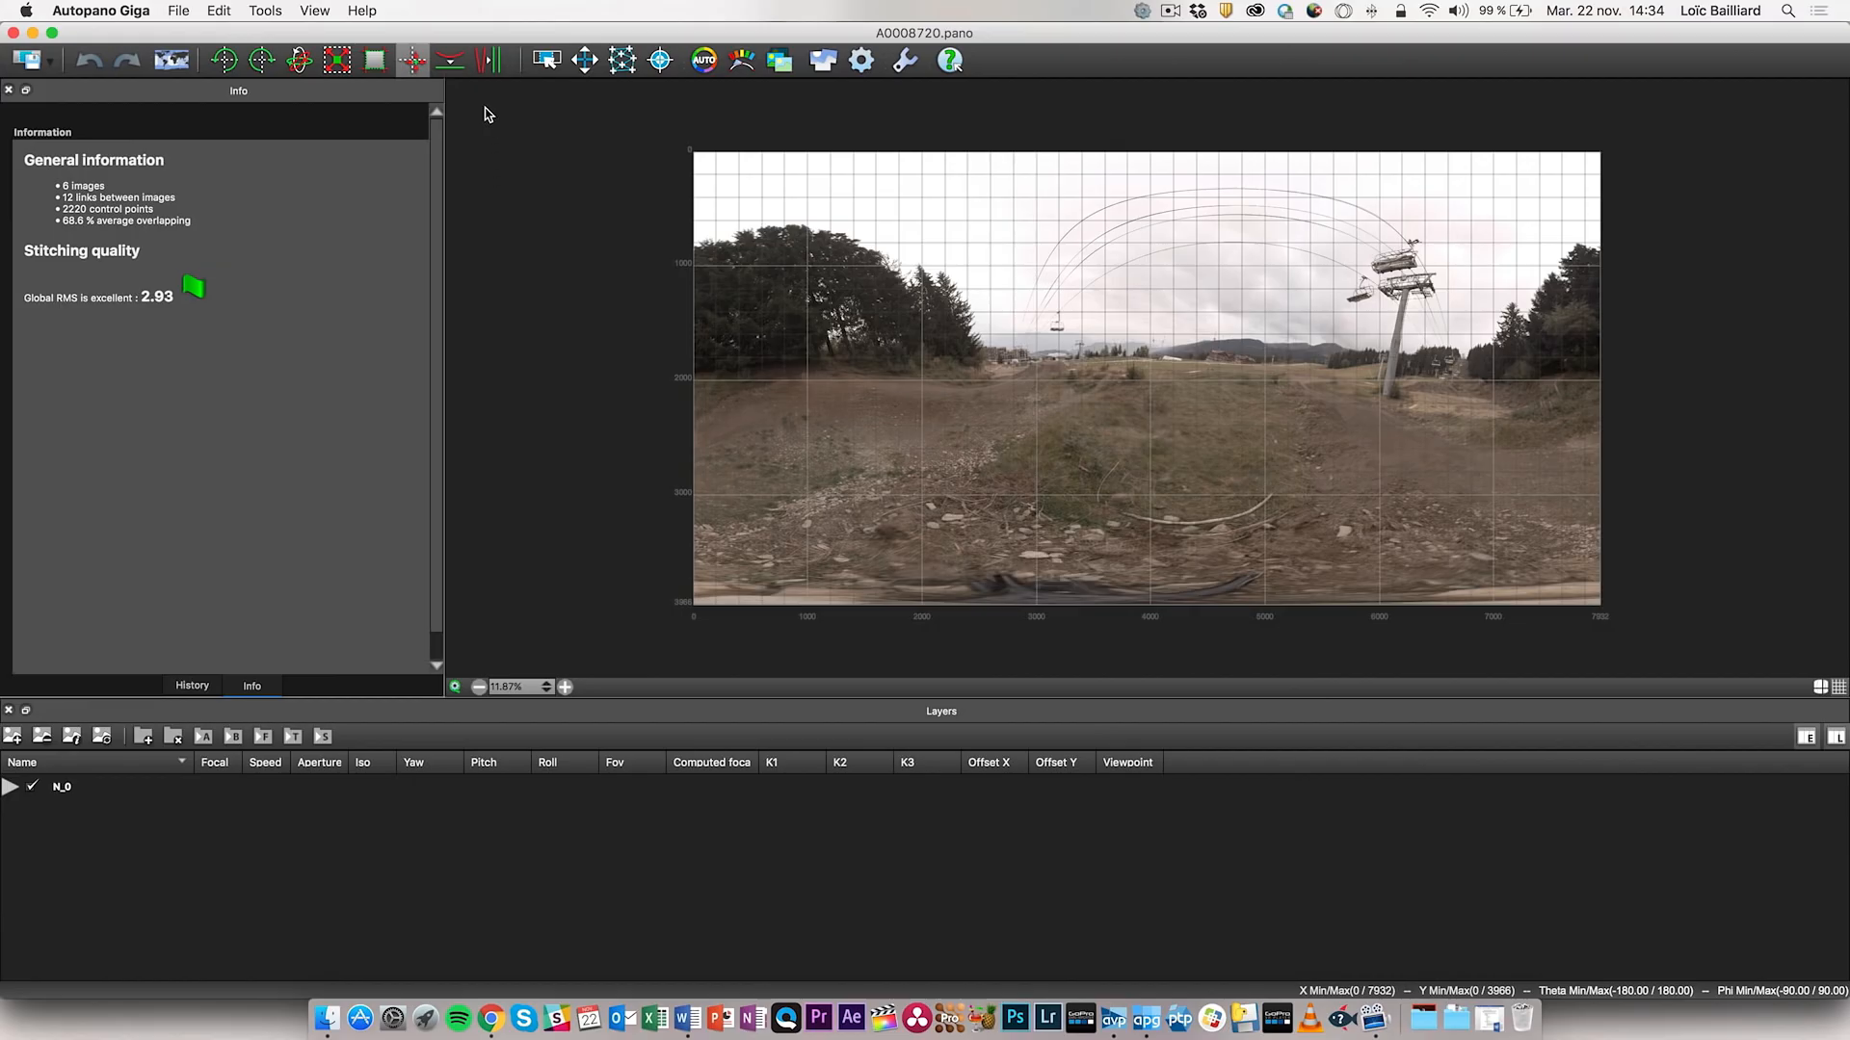
pyautogui.click(486, 64)
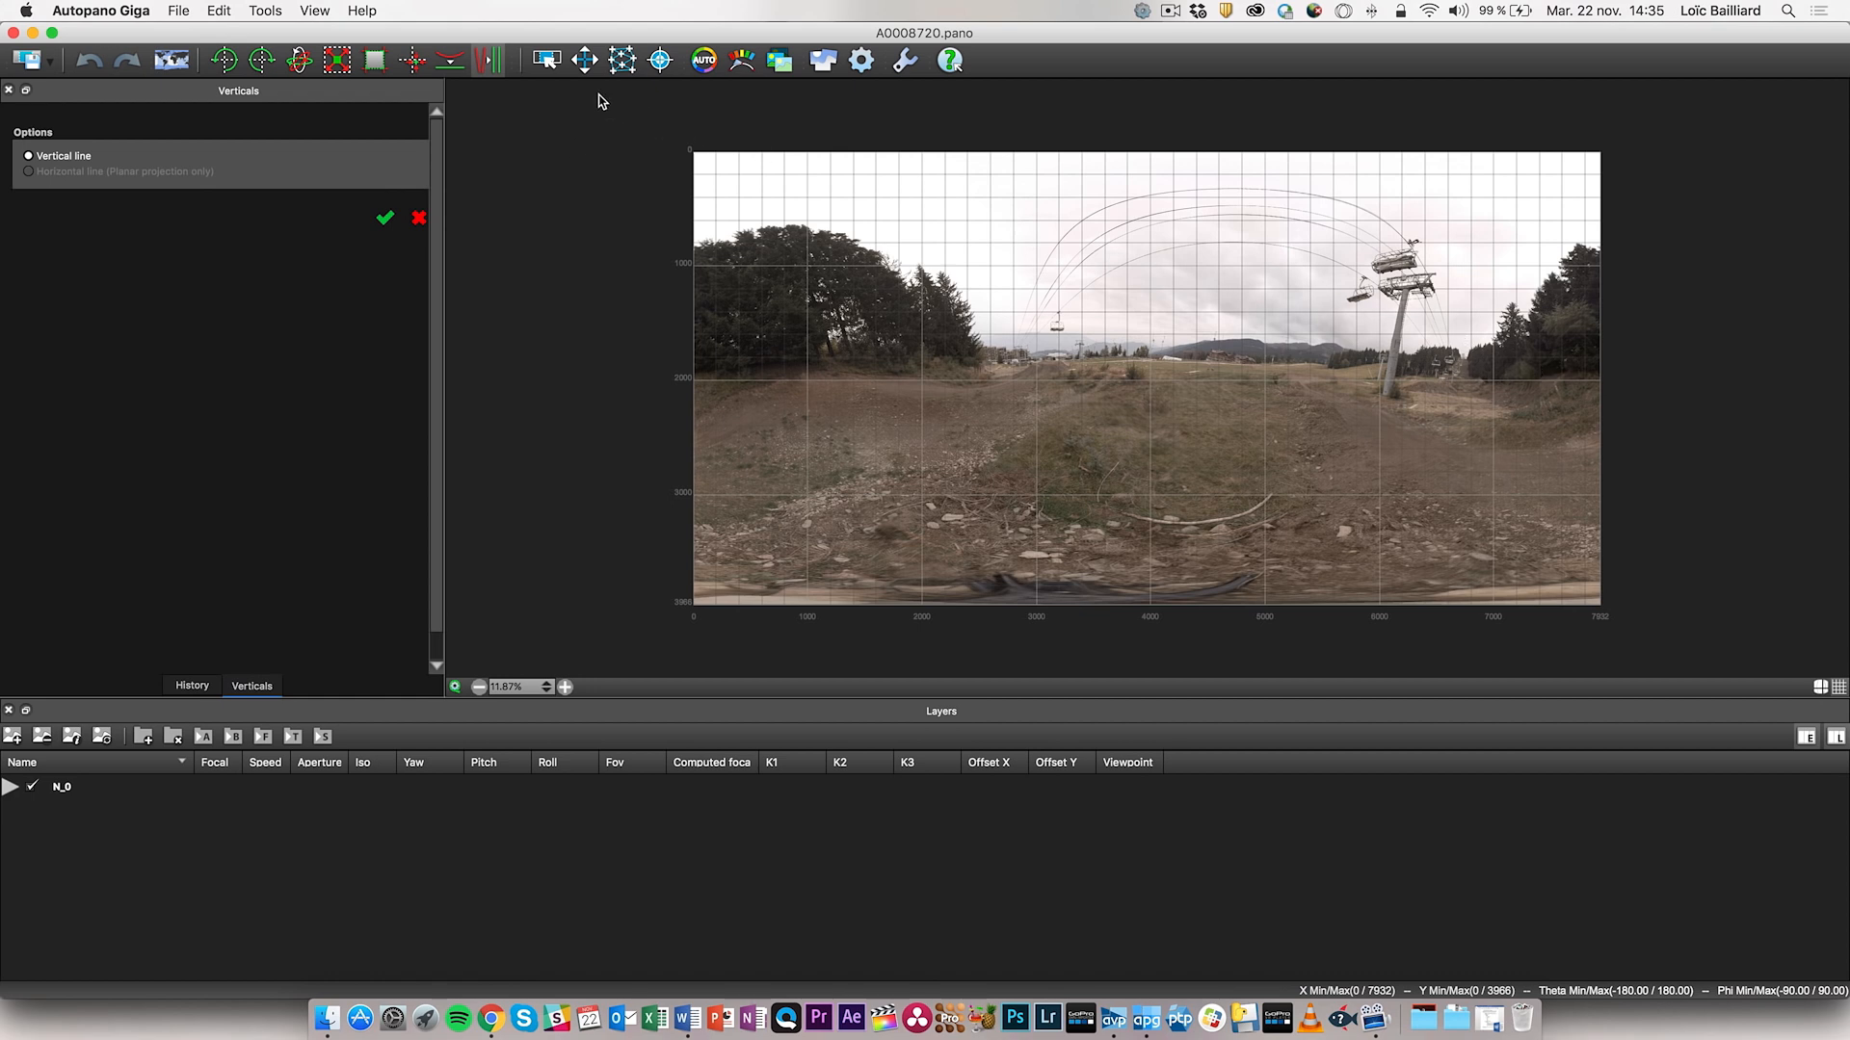
# - Mark the lift pylon and a tree trunk as verticals, apply, then redraw the pylon and reapply
pyautogui.moveTo(1401, 307); pyautogui.dragTo(1373, 398)
pyautogui.moveTo(836, 300); pyautogui.dragTo(851, 359)
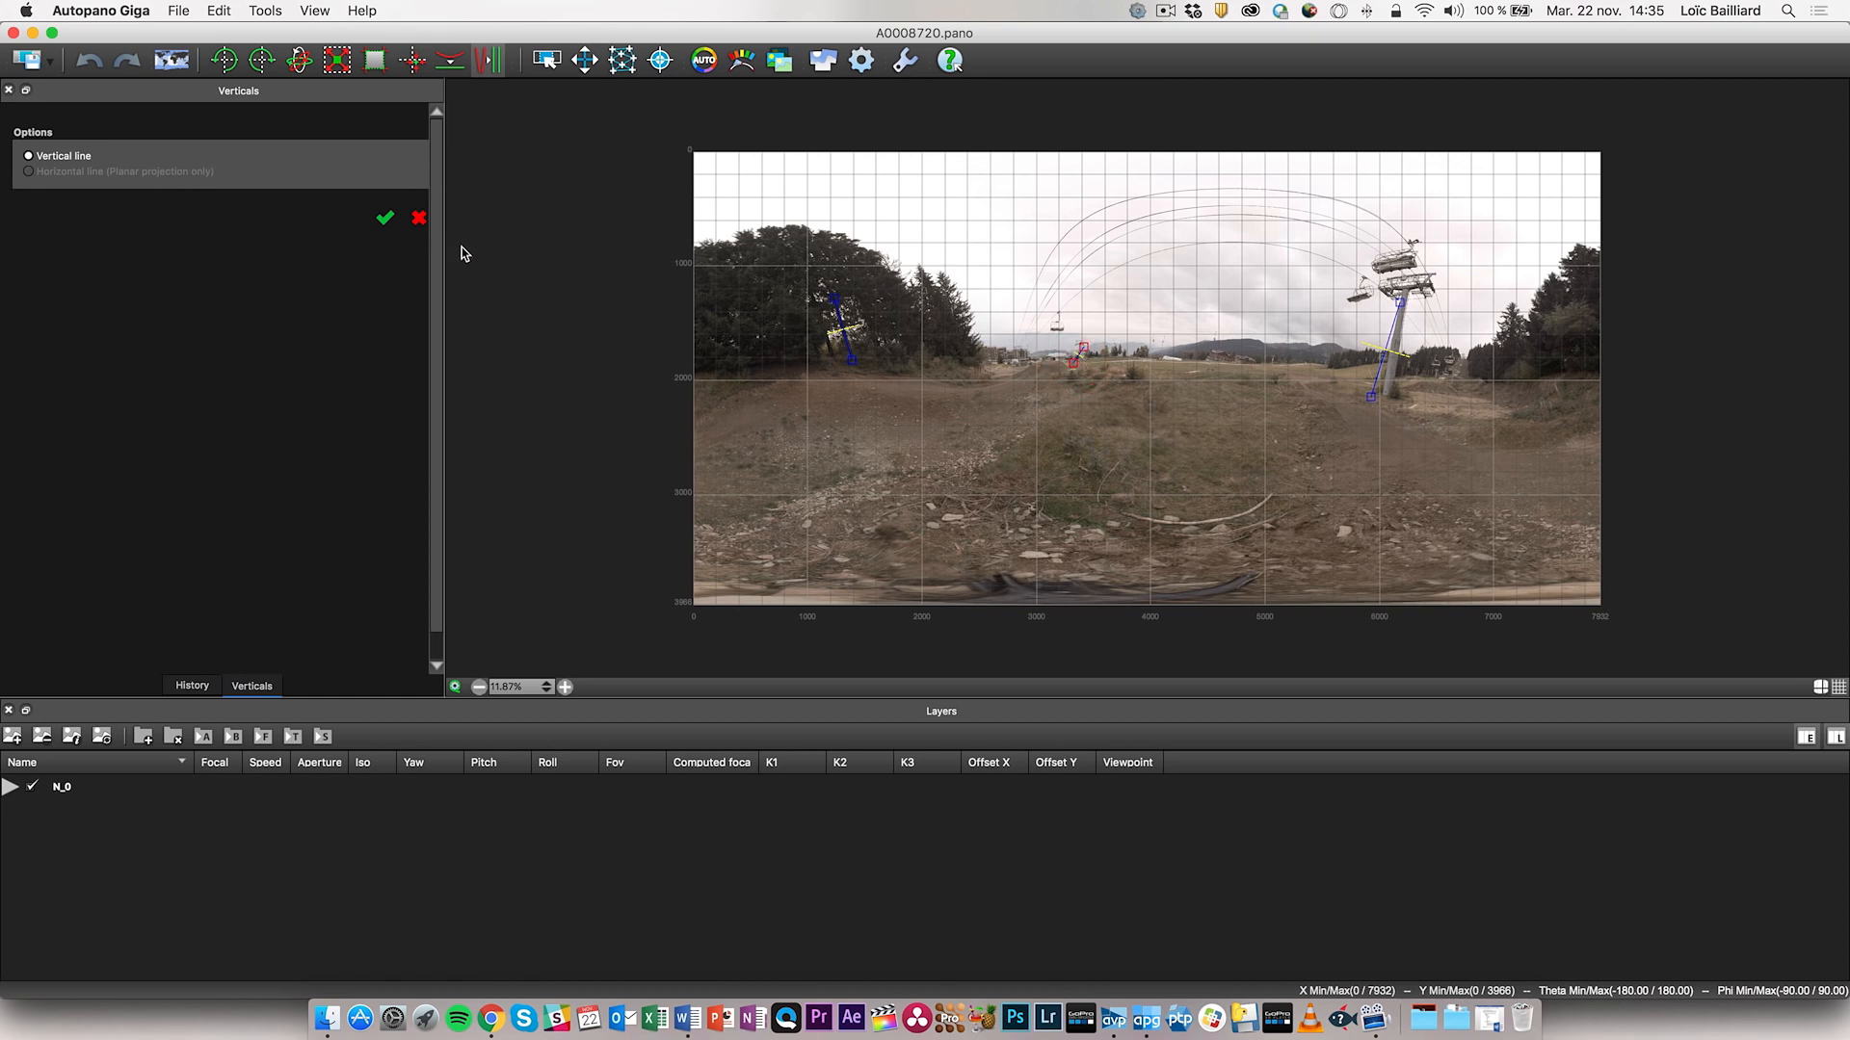
pyautogui.click(386, 219)
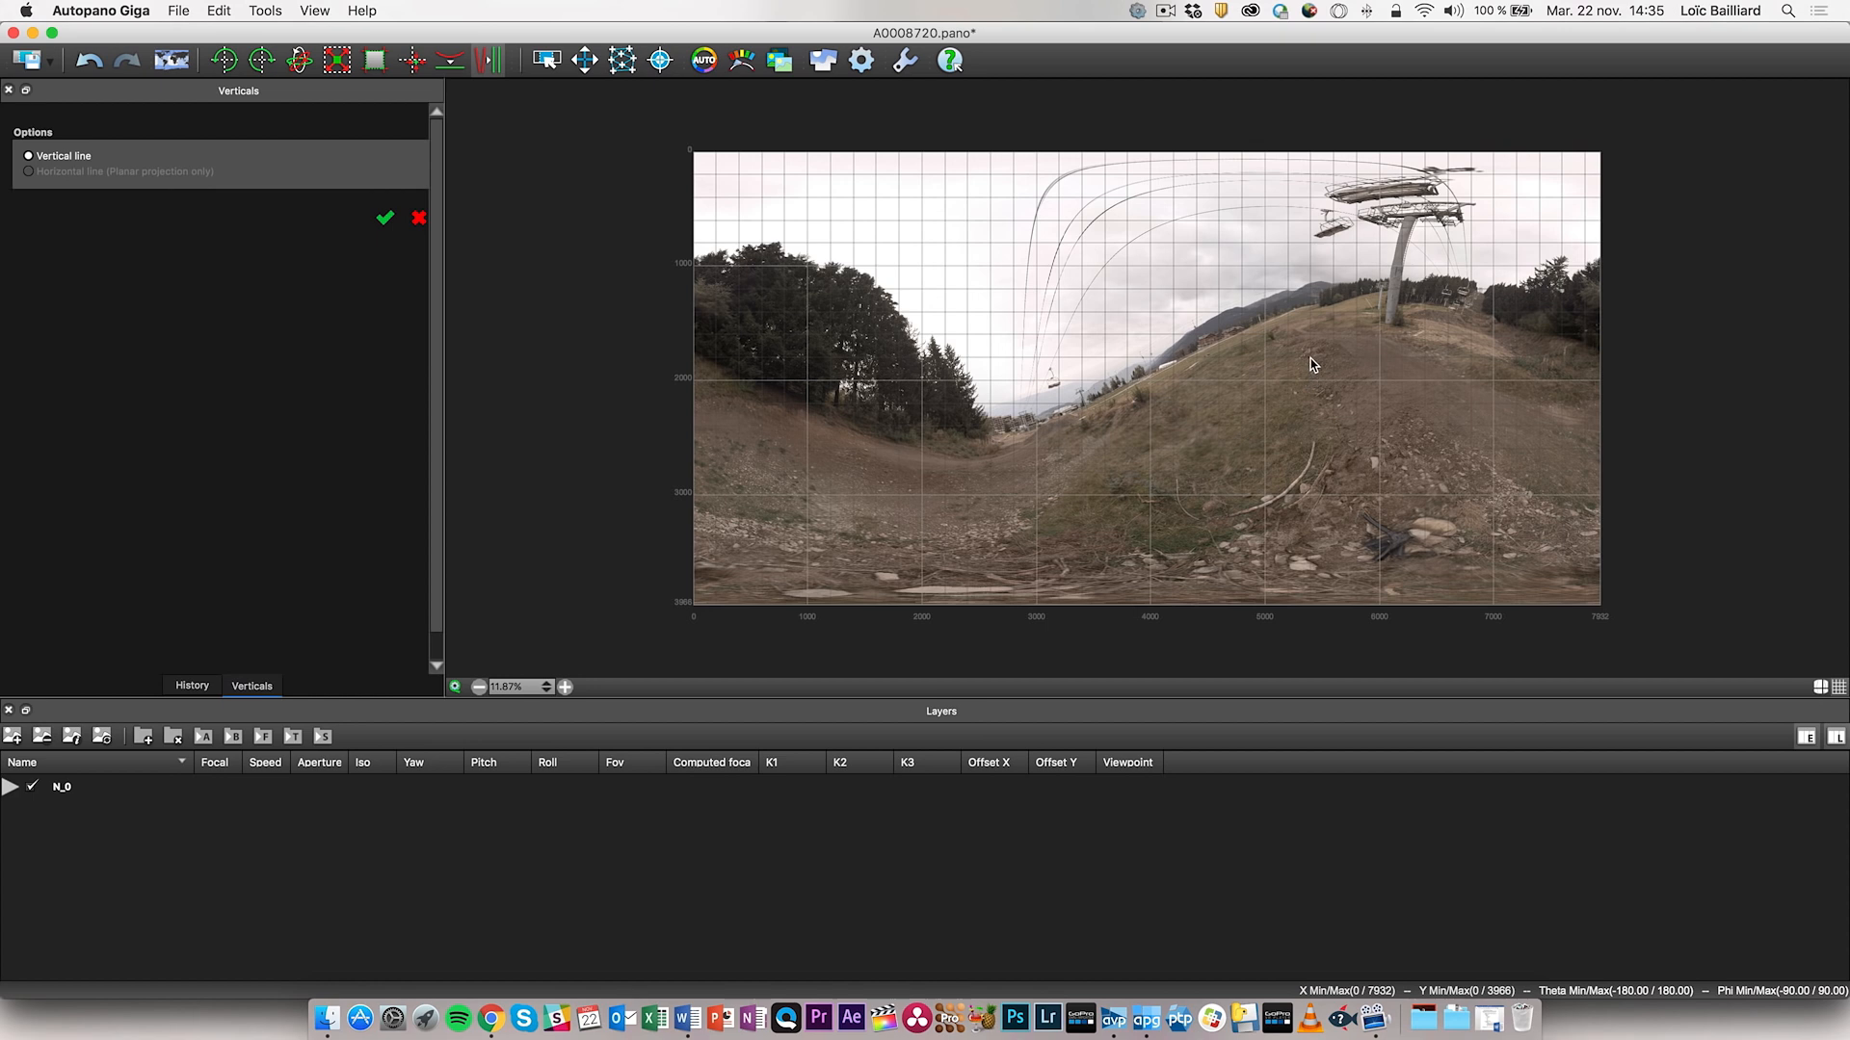
pyautogui.moveTo(1403, 226); pyautogui.dragTo(1376, 331)
pyautogui.click(386, 219)
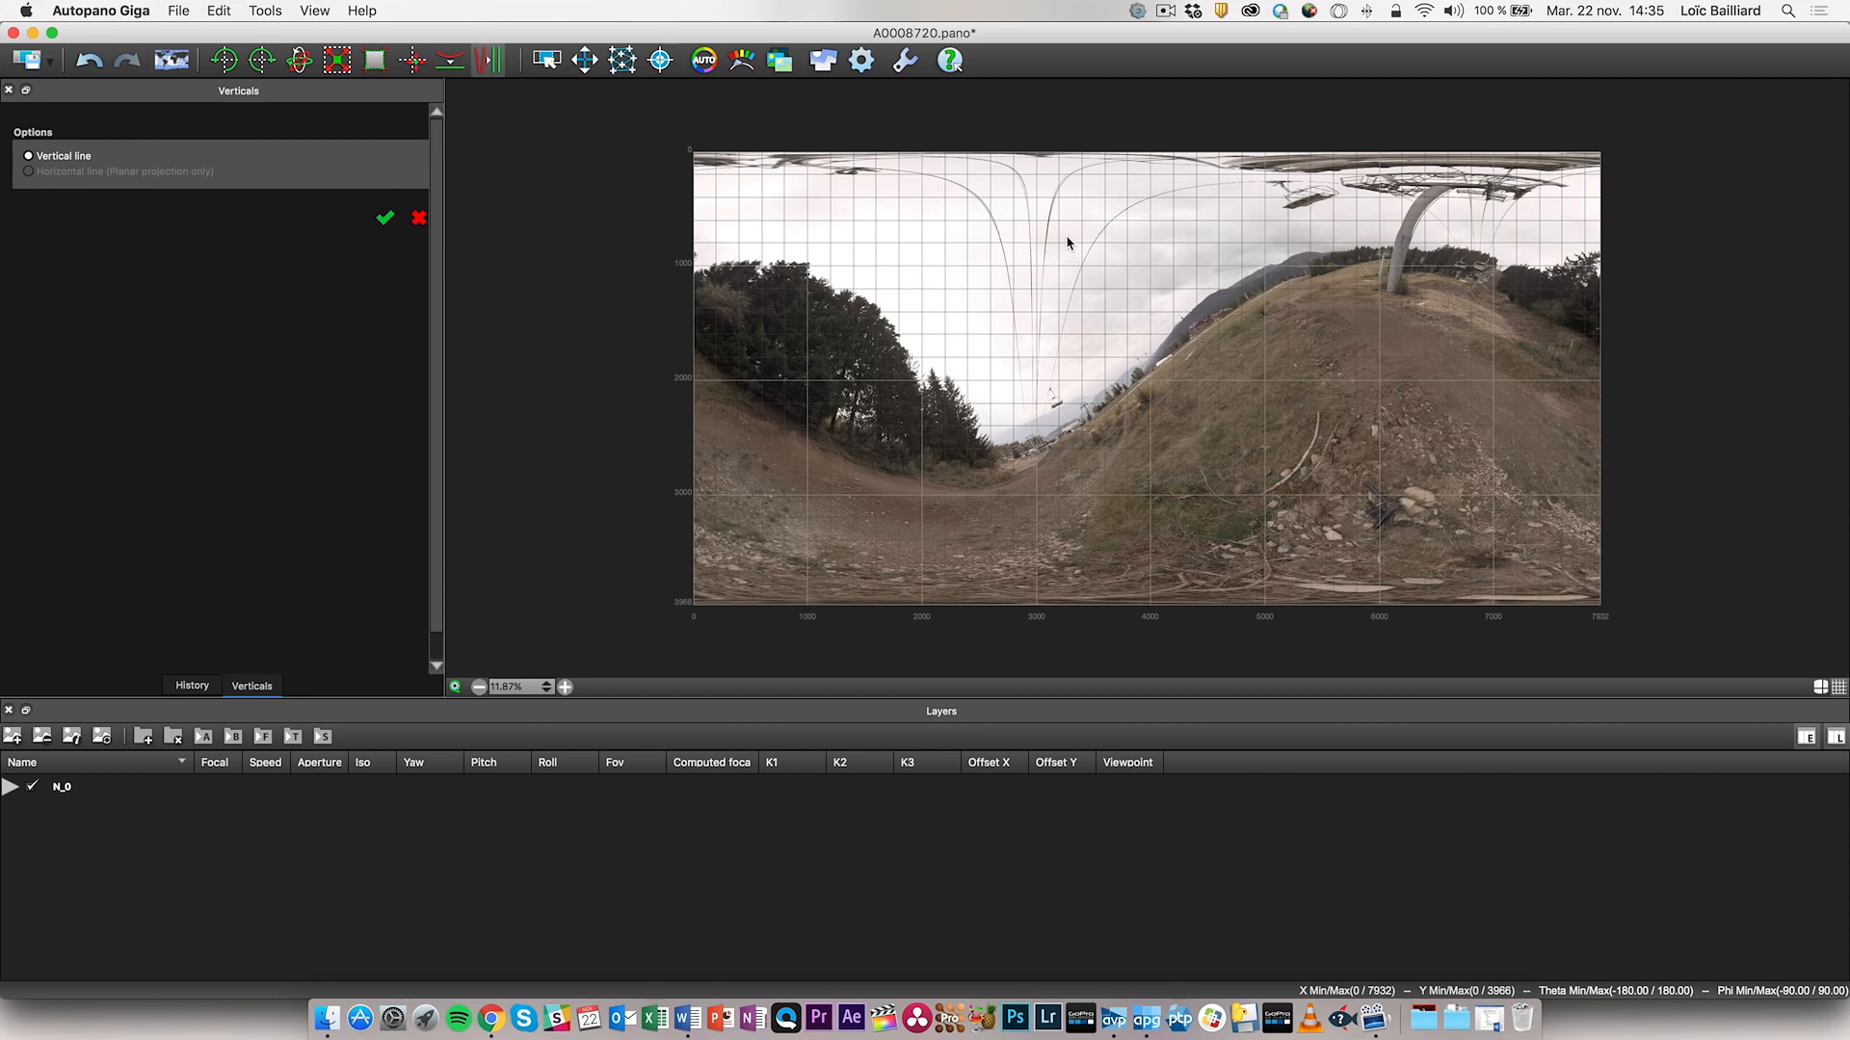
# - Drag the whole panorama with the Move tool to level the horizon and centre the trees
pyautogui.click(585, 60)
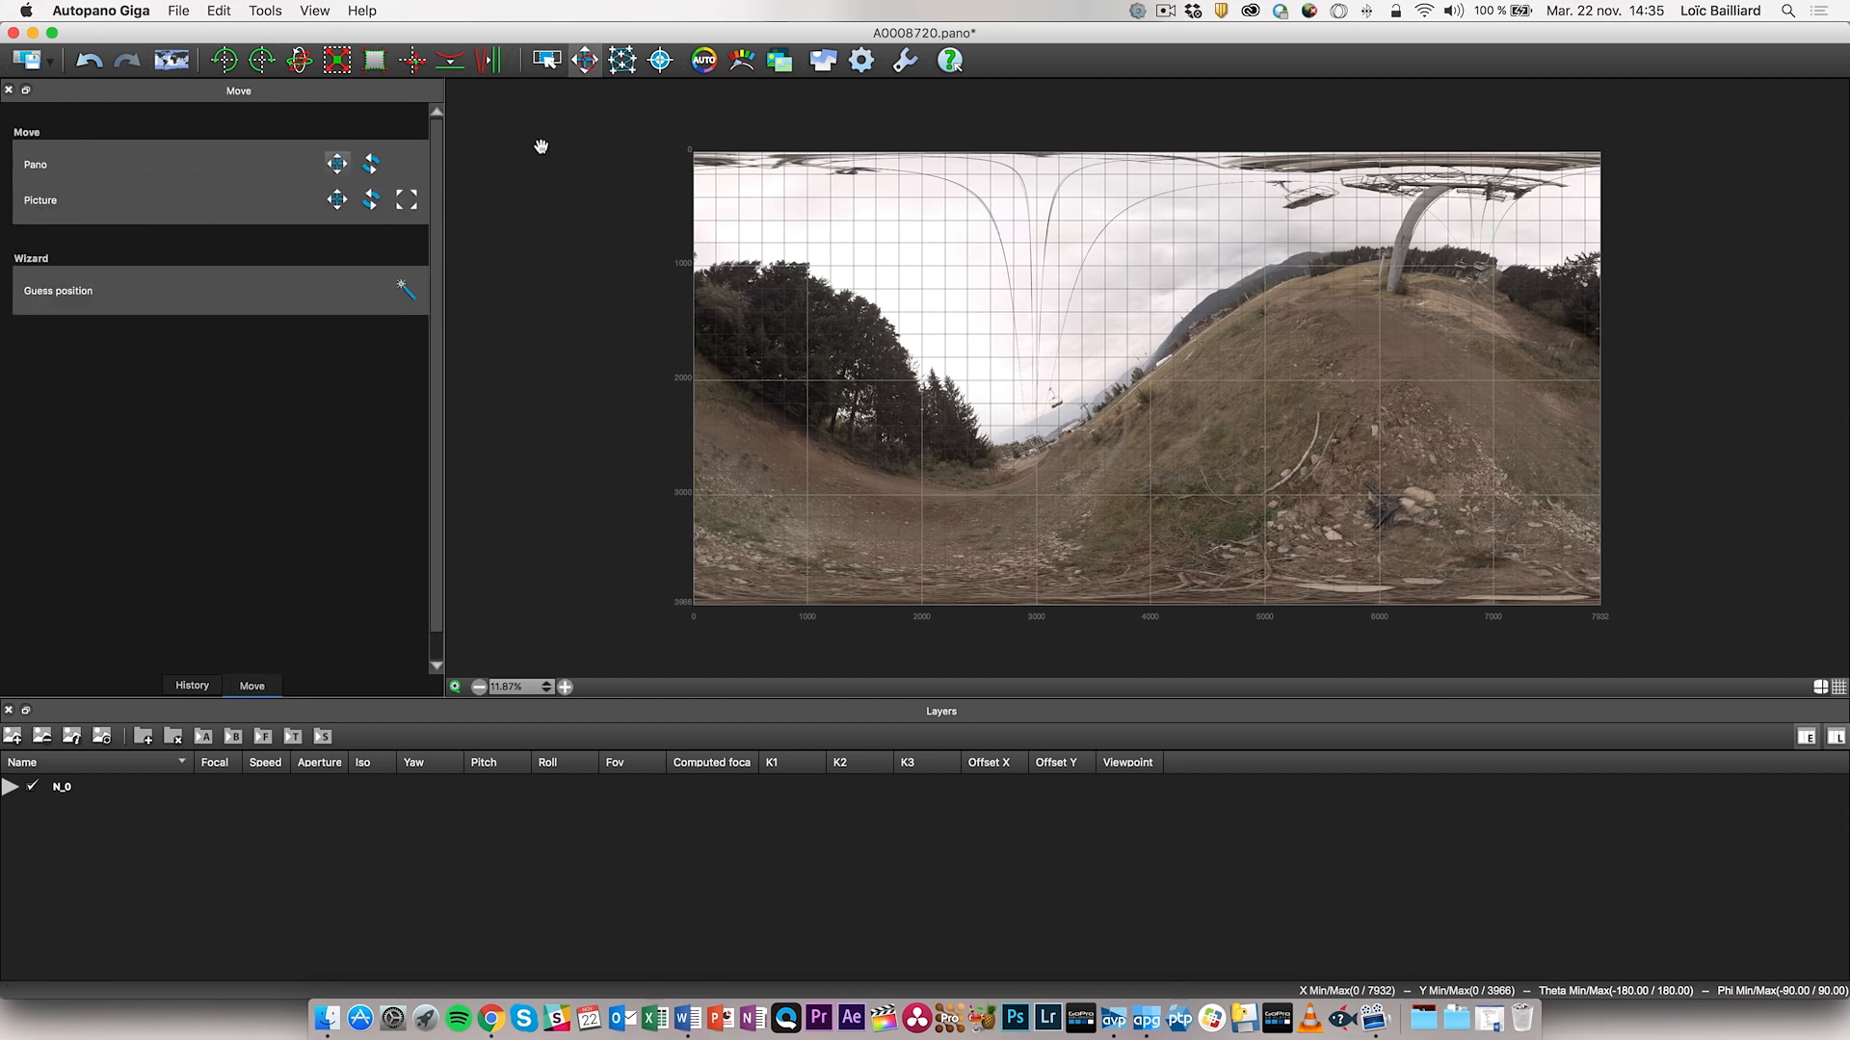
pyautogui.moveTo(1415, 297); pyautogui.dragTo(1417, 390)
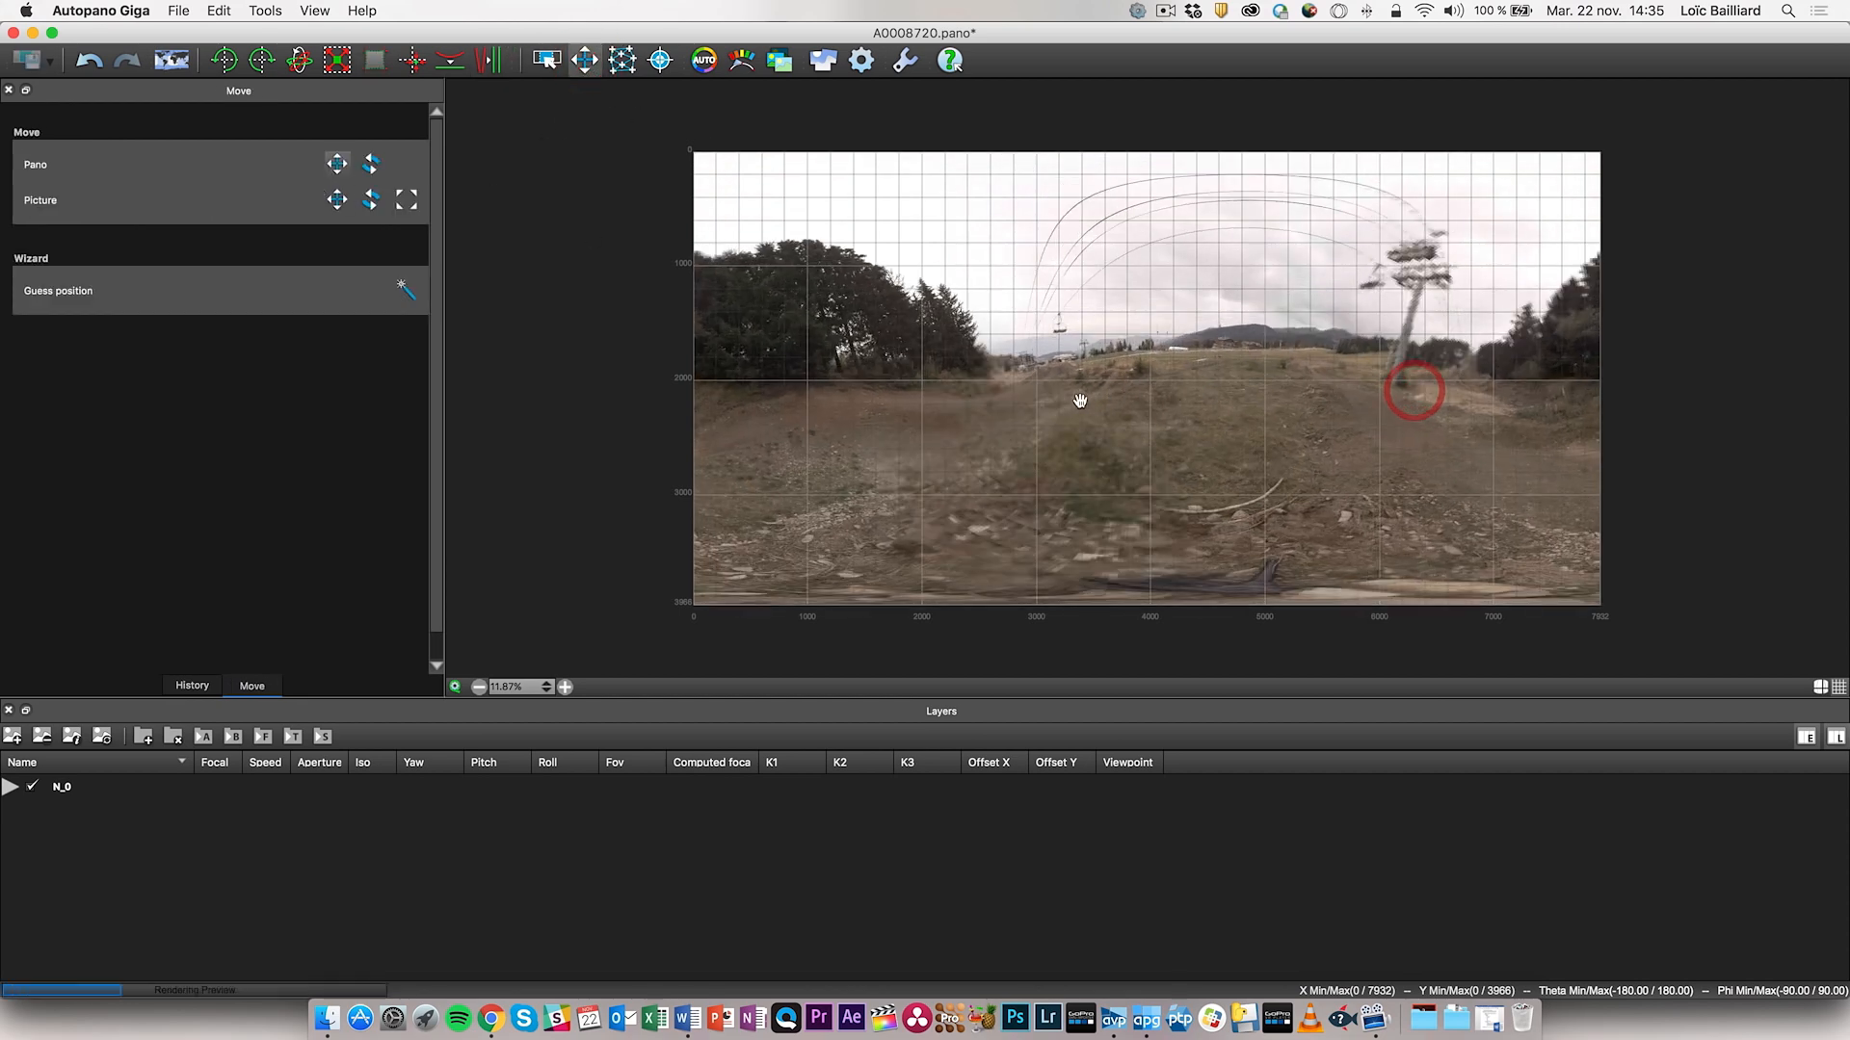
pyautogui.moveTo(922, 412); pyautogui.dragTo(1210, 437)
pyautogui.moveTo(1035, 425); pyautogui.dragTo(1049, 383)
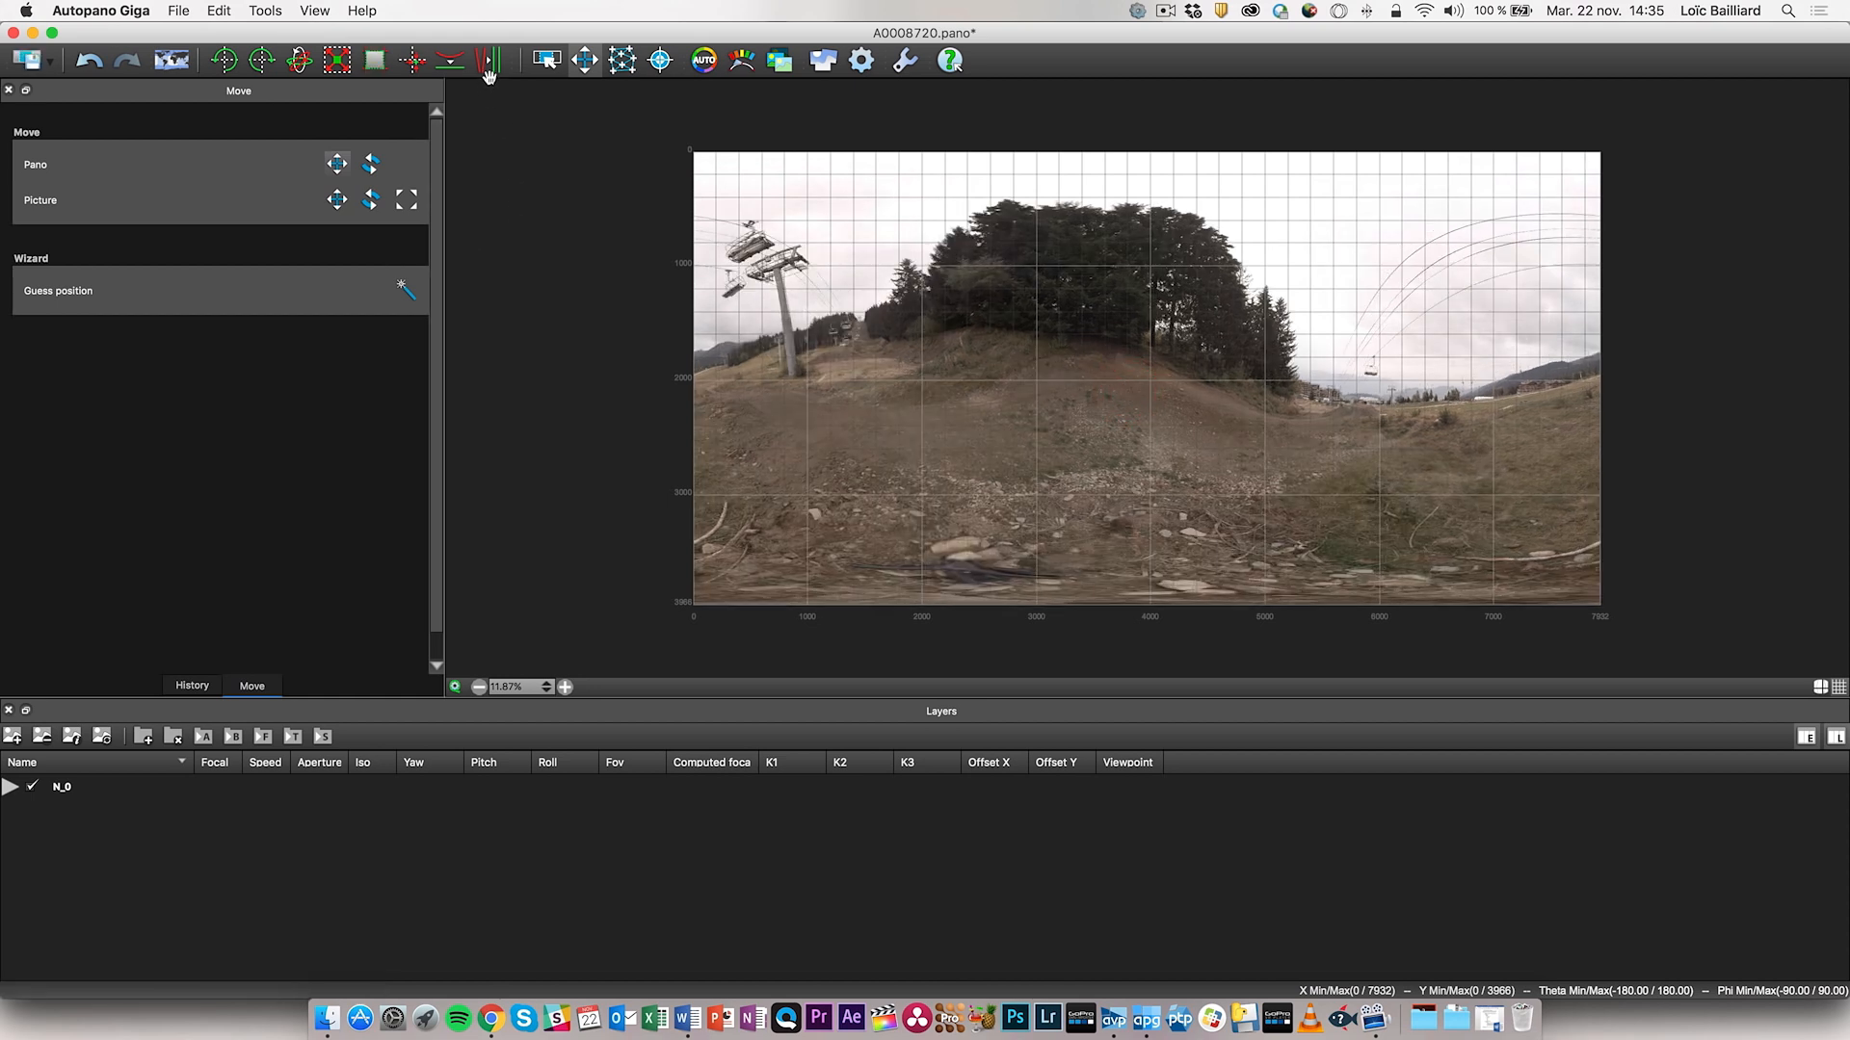
pyautogui.click(583, 60)
pyautogui.click(337, 164)
pyautogui.moveTo(1006, 285)
pyautogui.mouseDown()
pyautogui.moveTo(1103, 279)
pyautogui.moveTo(1003, 265)
pyautogui.mouseUp()
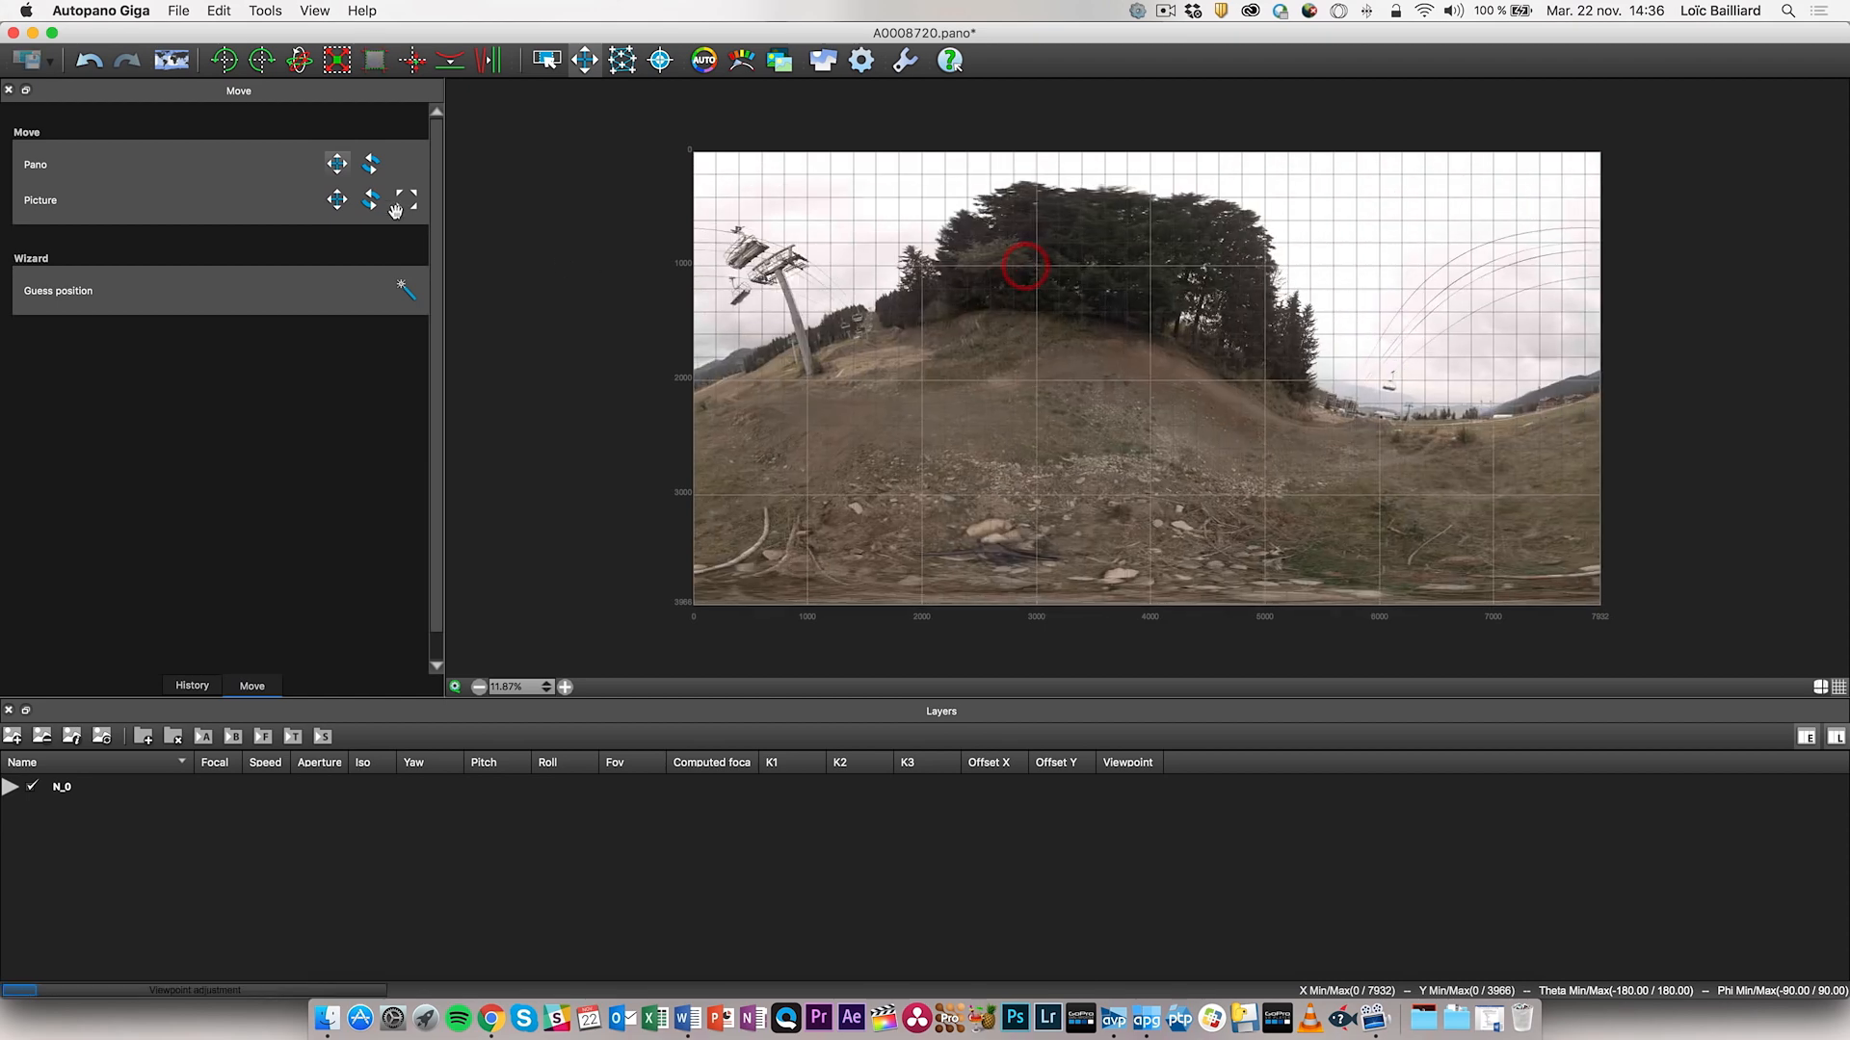
# - Try shifting picture 4 down and left with Picture move, then undo it
pyautogui.click(339, 202)
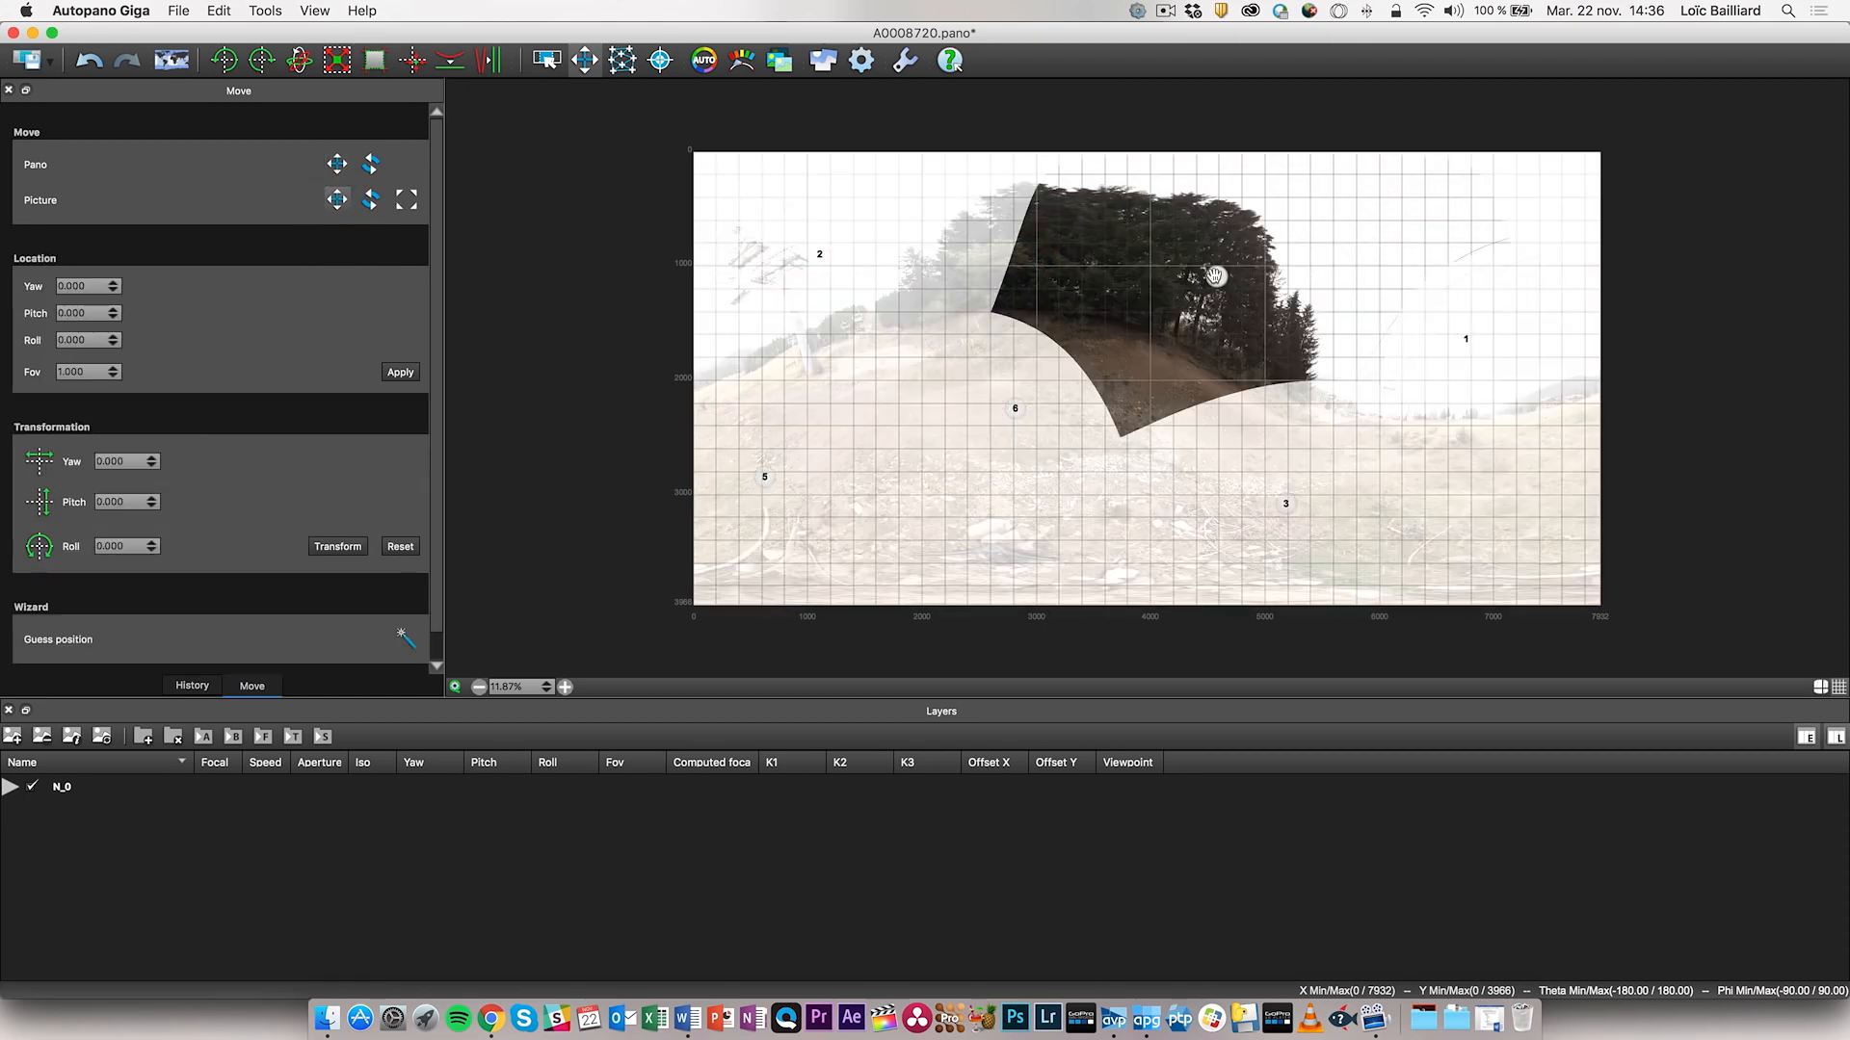
pyautogui.click(1216, 276)
pyautogui.moveTo(1187, 329); pyautogui.dragTo(1147, 403)
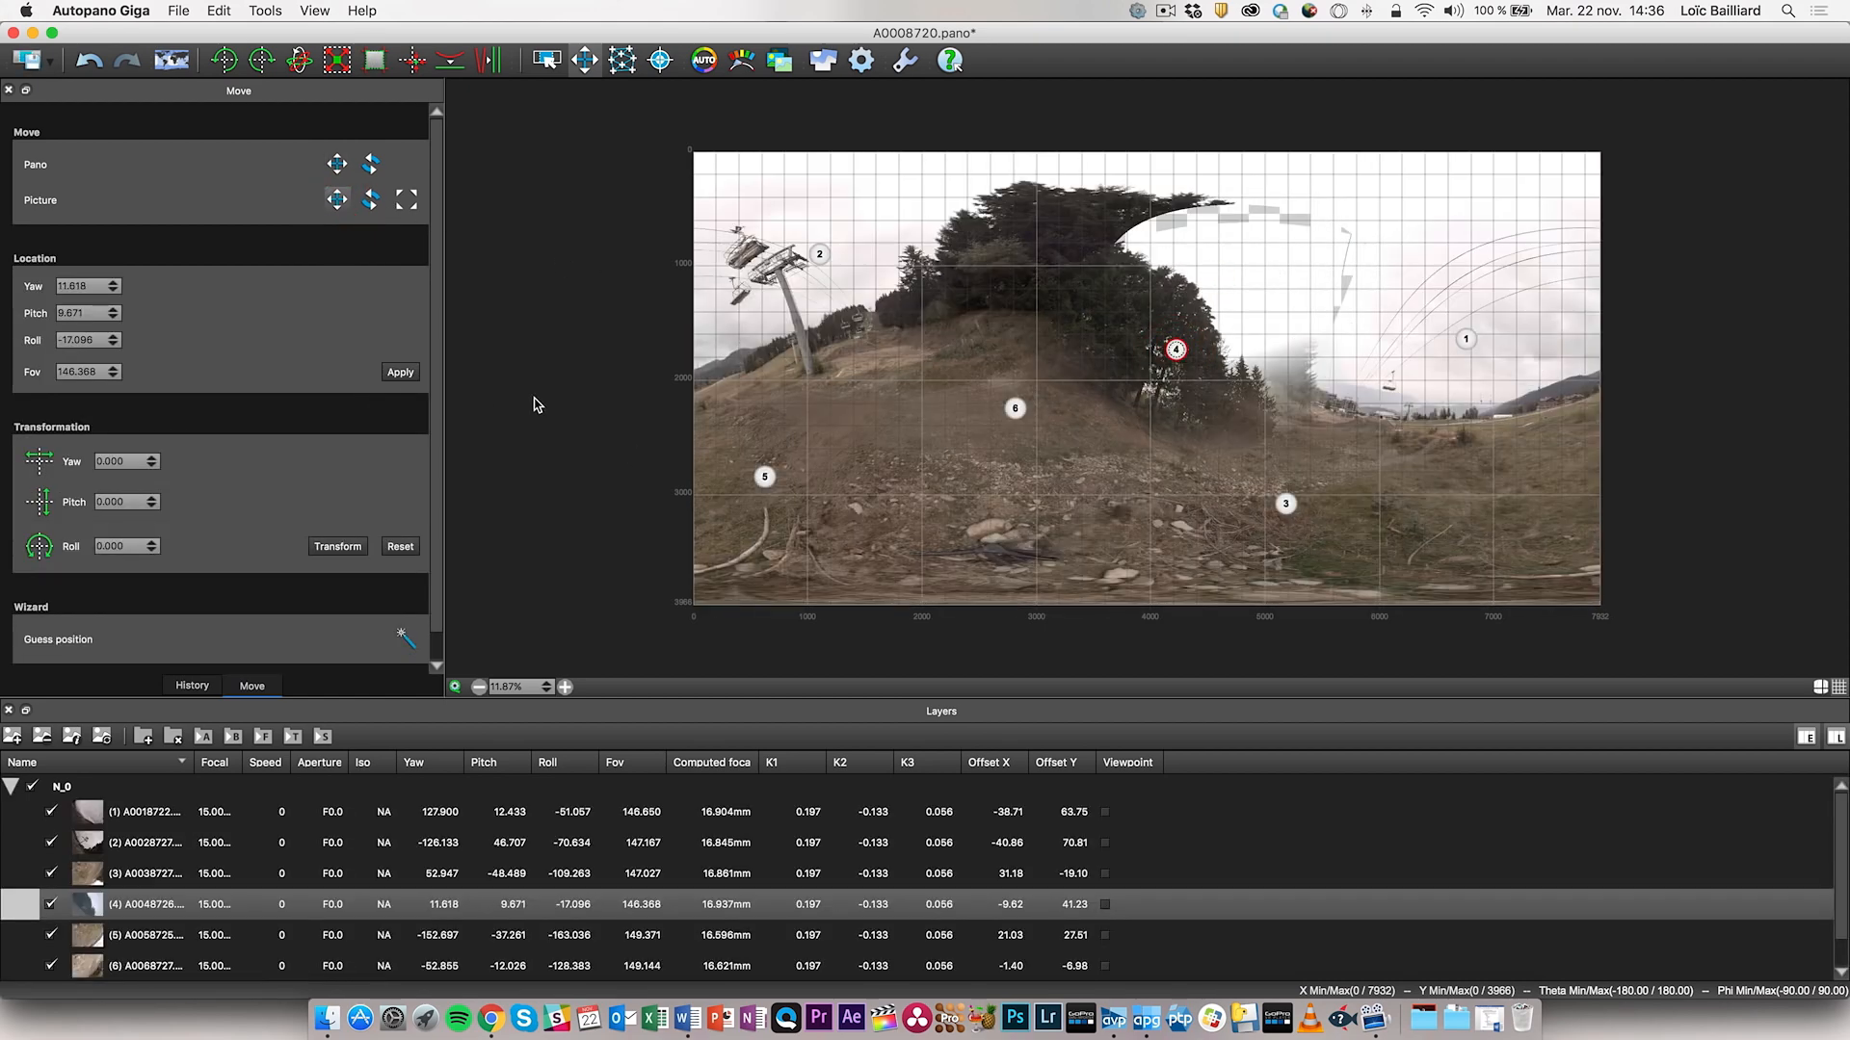
pyautogui.press('super+z')
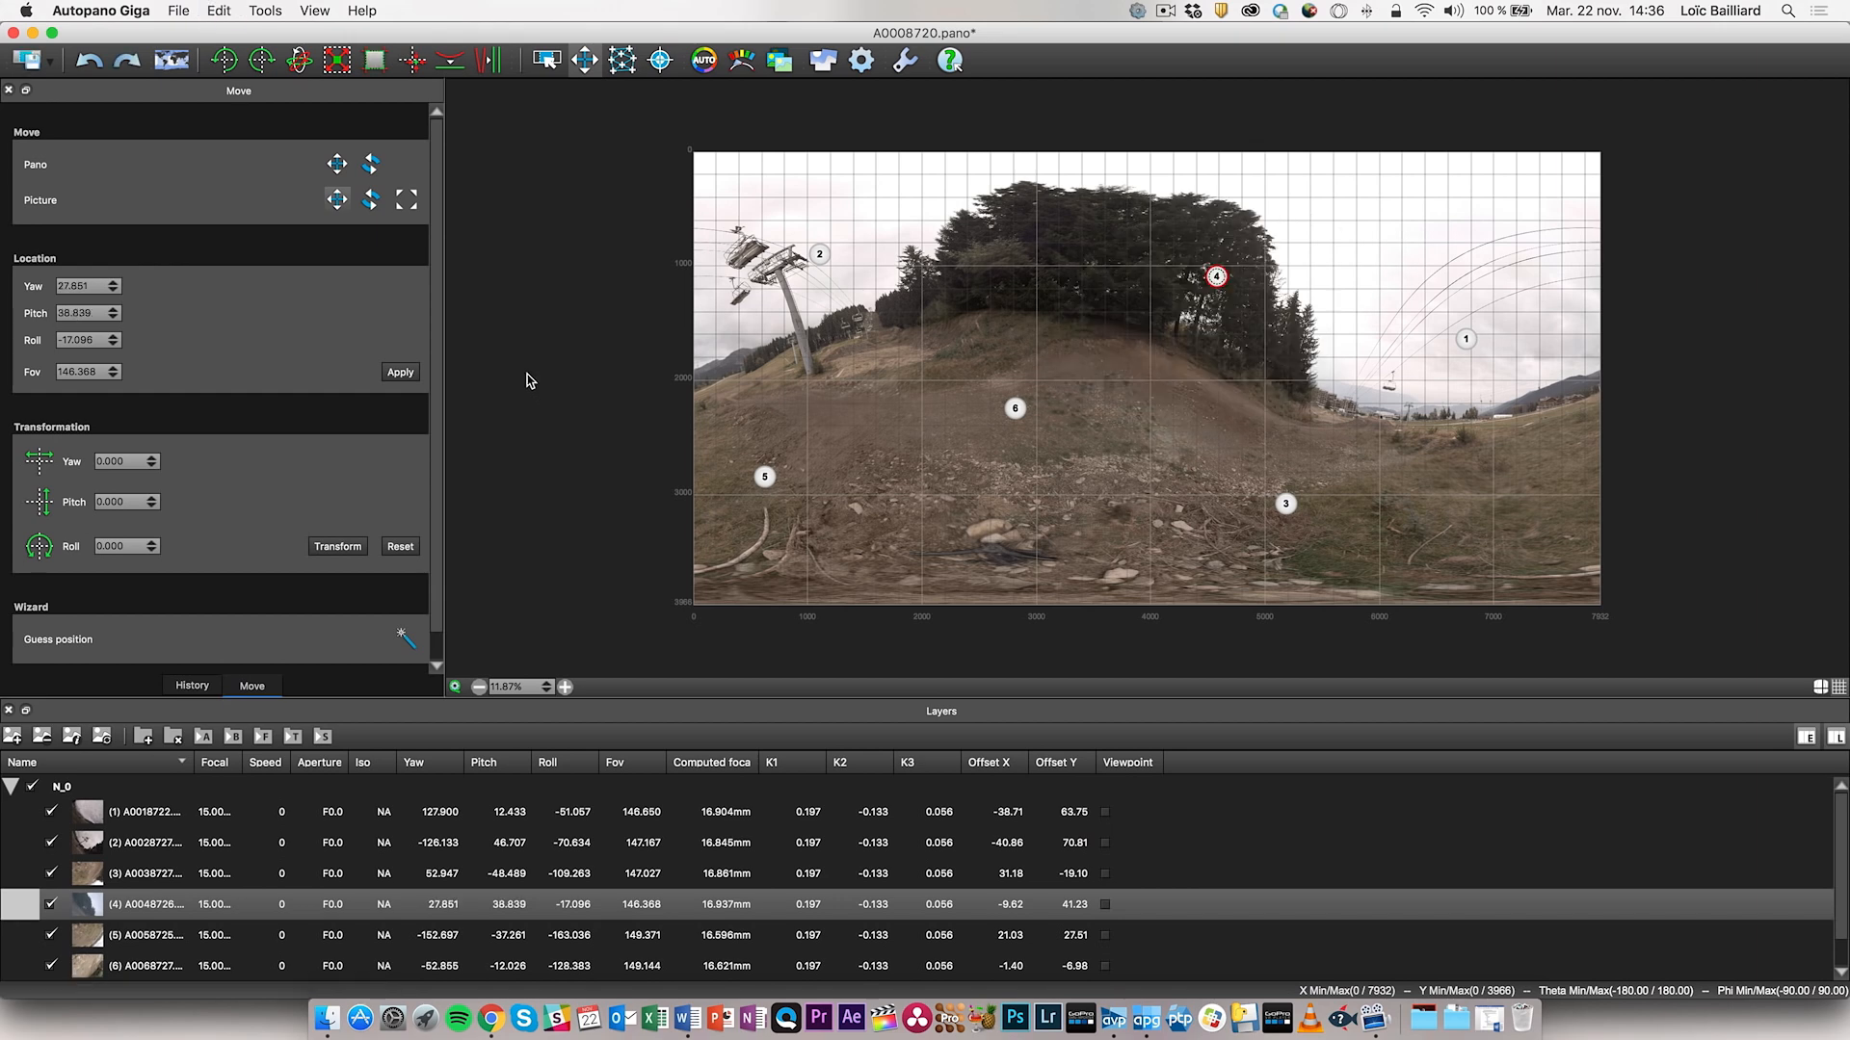
# - Open the CP editor on link 1-2 (197 points, RMS 2.74) and arrange its window in front
pyautogui.click(624, 59)
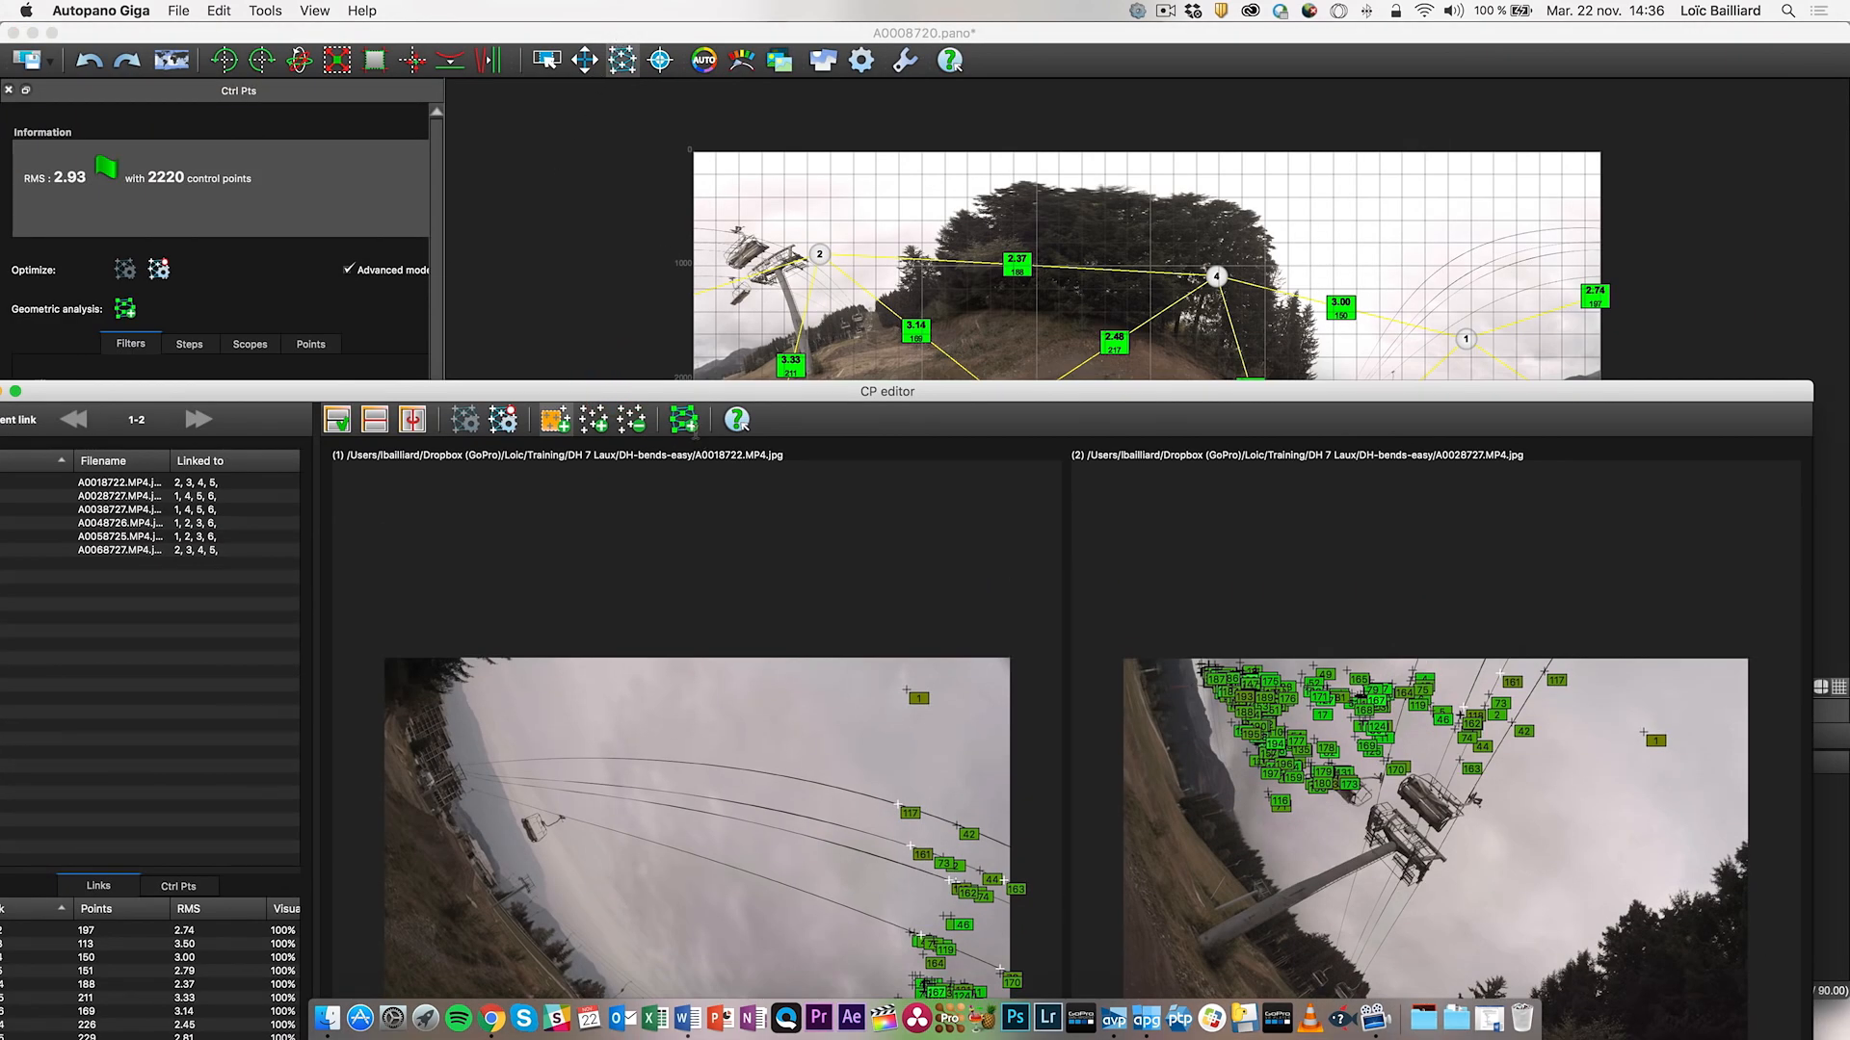
pyautogui.moveTo(702, 396); pyautogui.dragTo(720, 208)
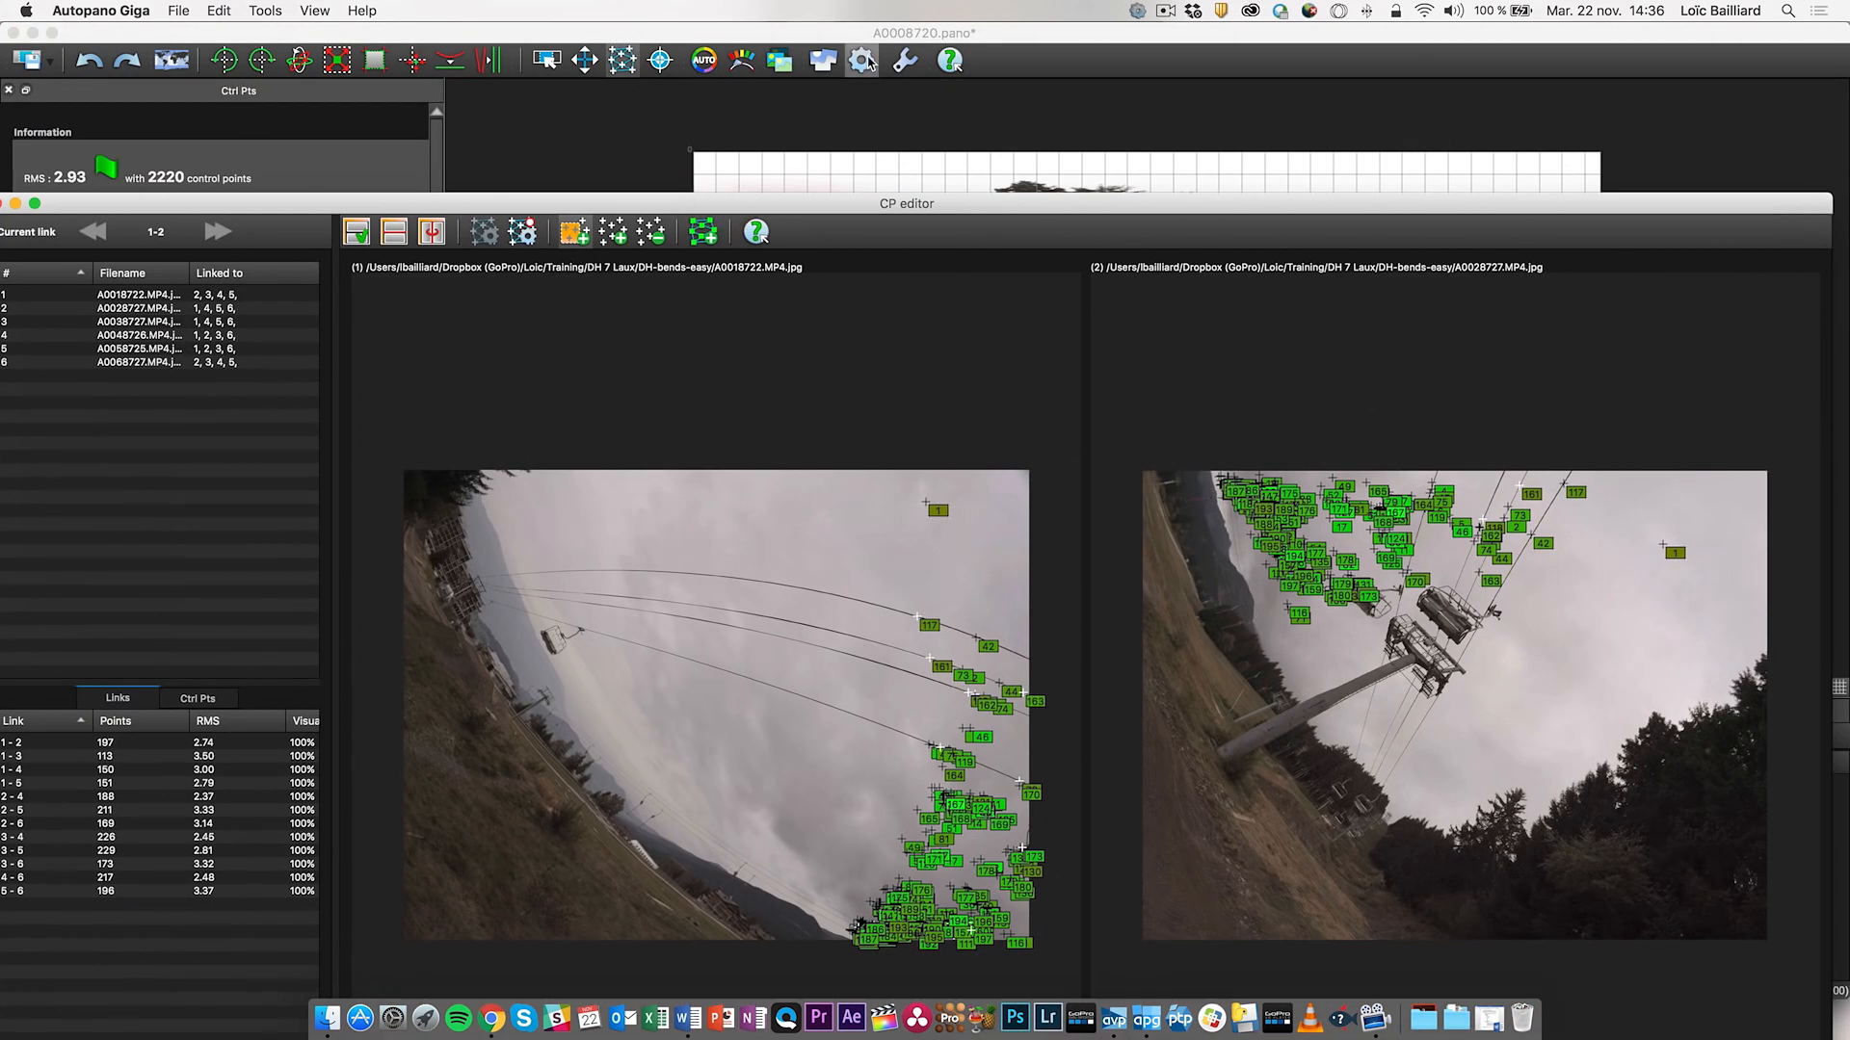
pyautogui.click(1021, 35)
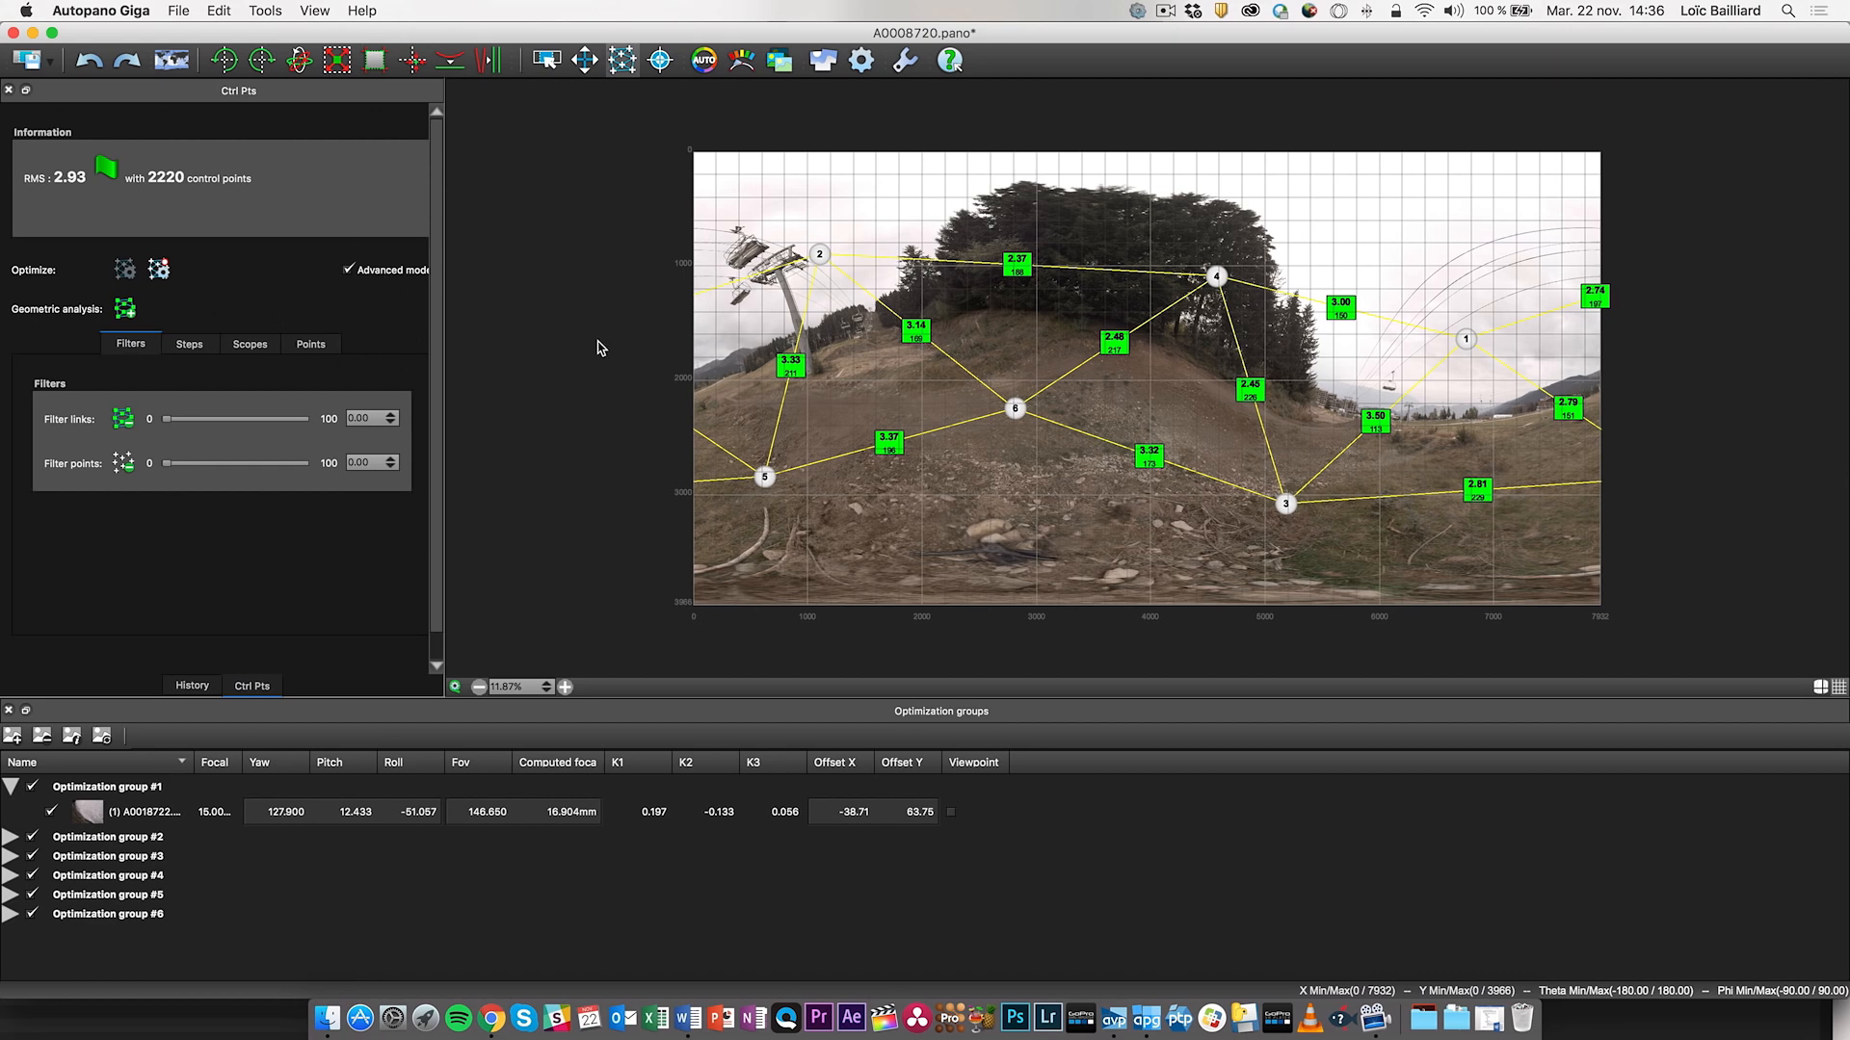
pyautogui.hotkey('ctrl', 'Up')
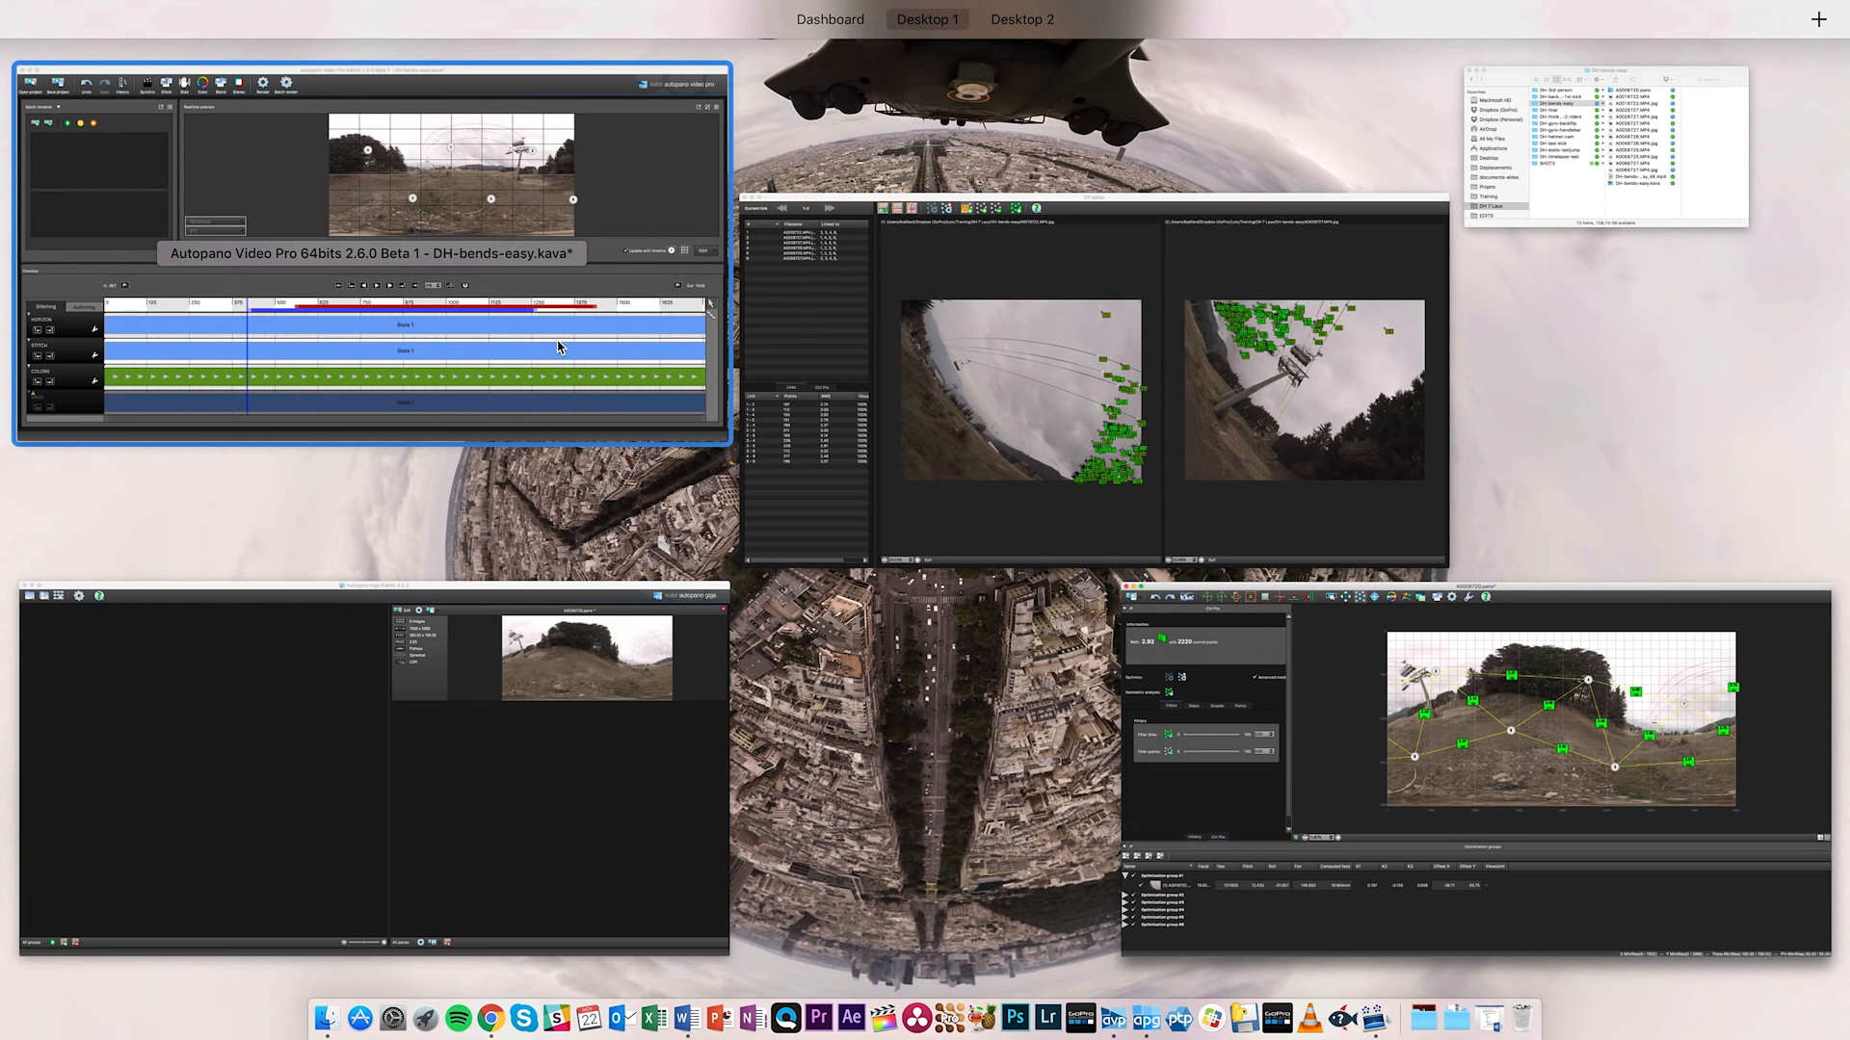
pyautogui.click(887, 393)
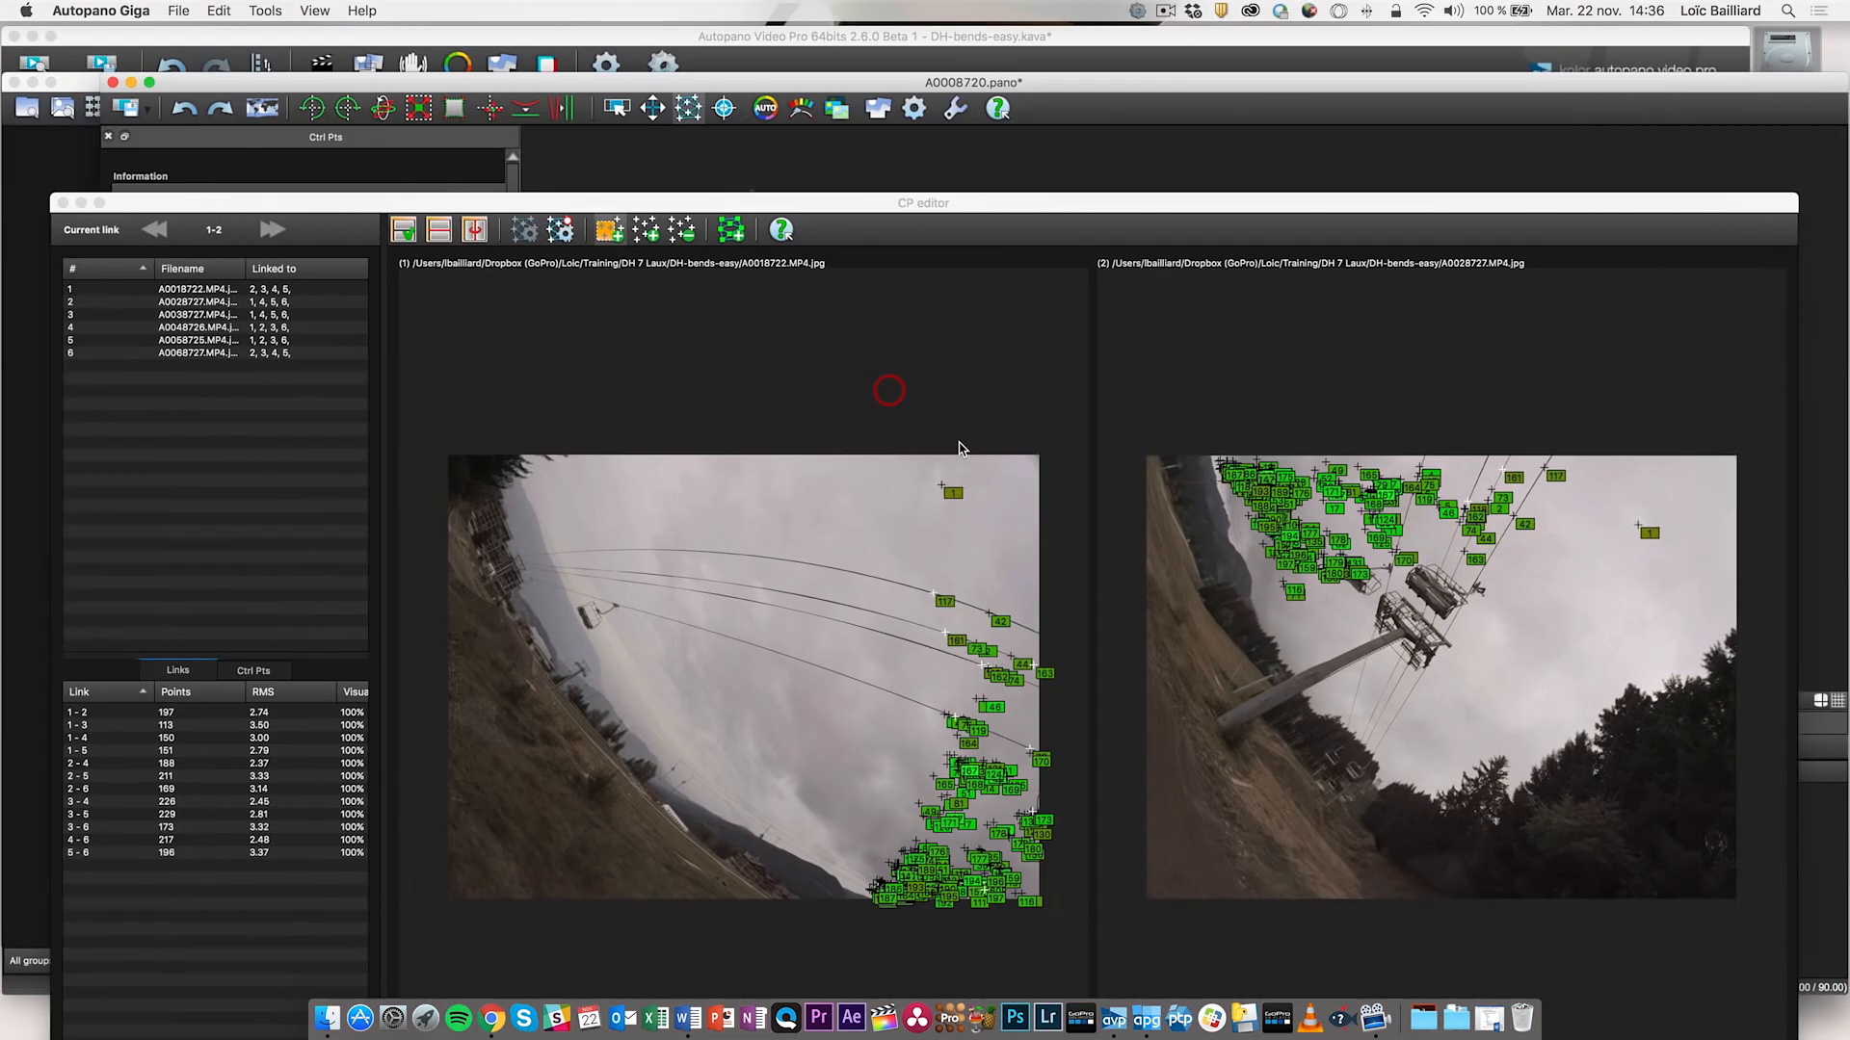
pyautogui.moveTo(952, 212); pyautogui.dragTo(985, 68)
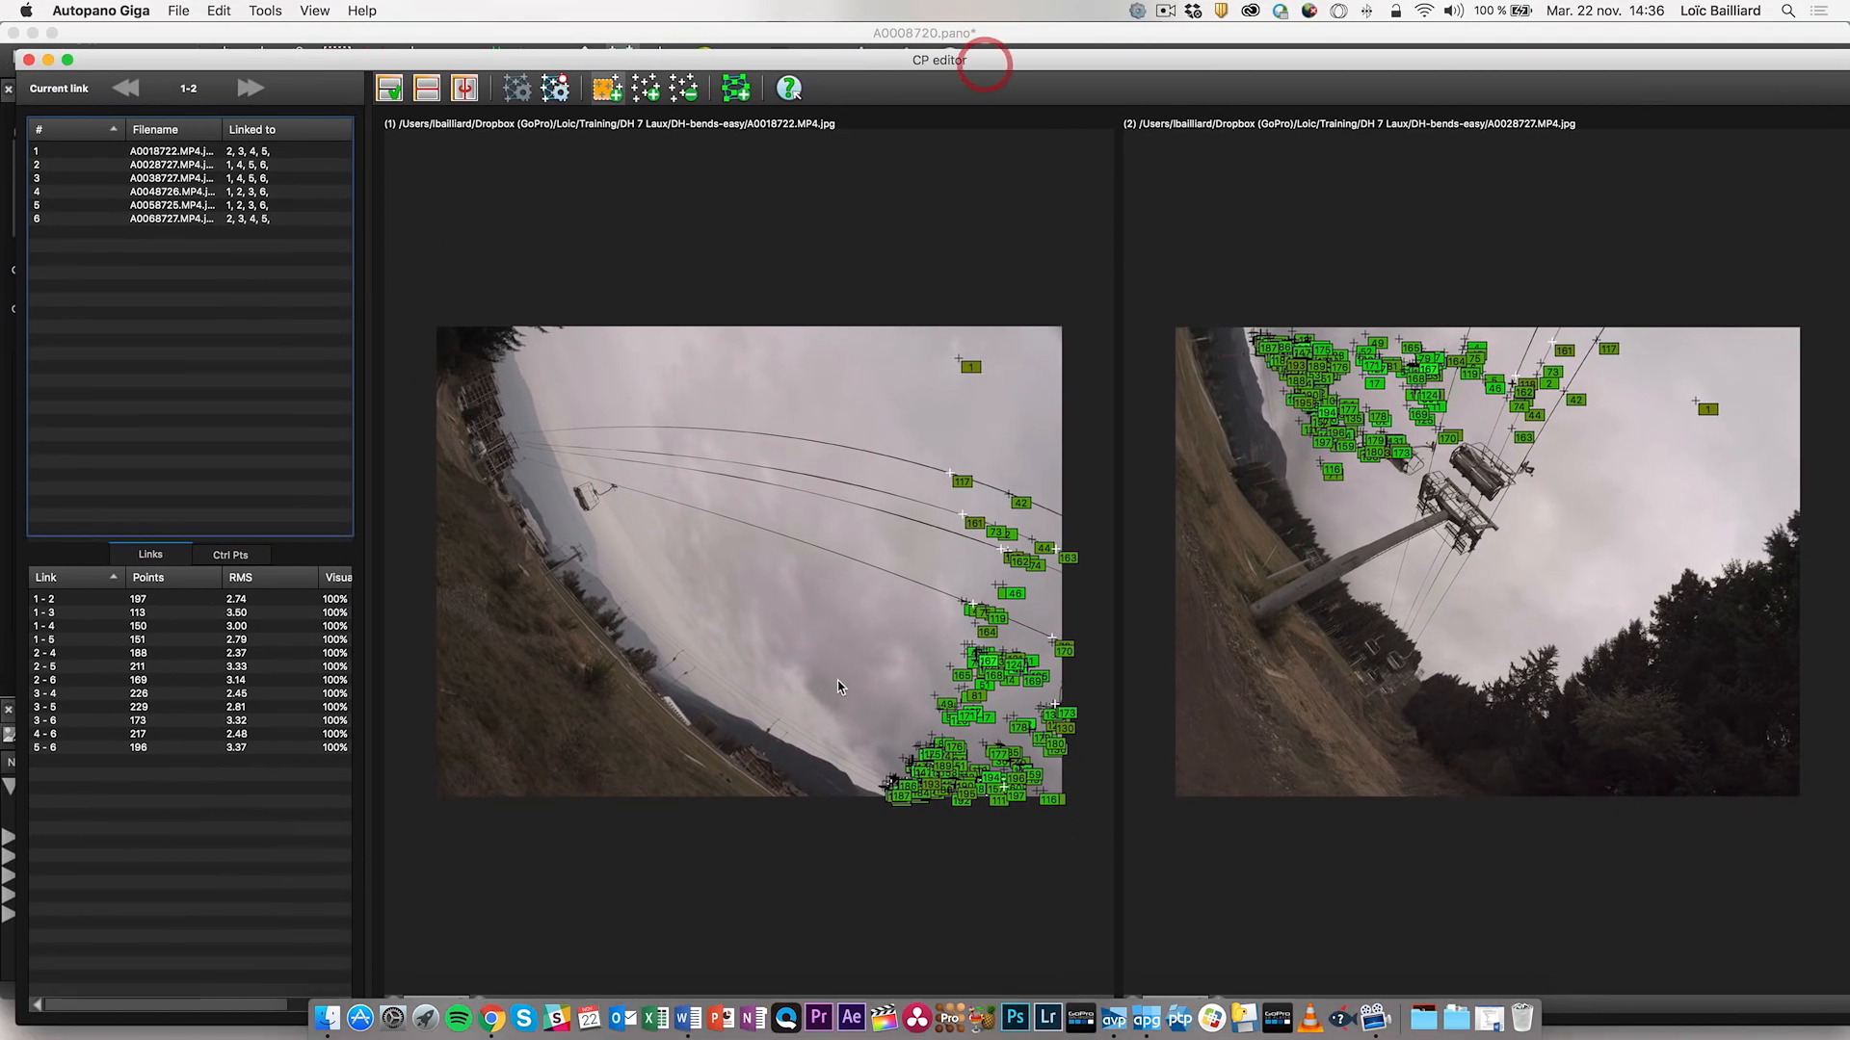
pyautogui.doubleClick(927, 62)
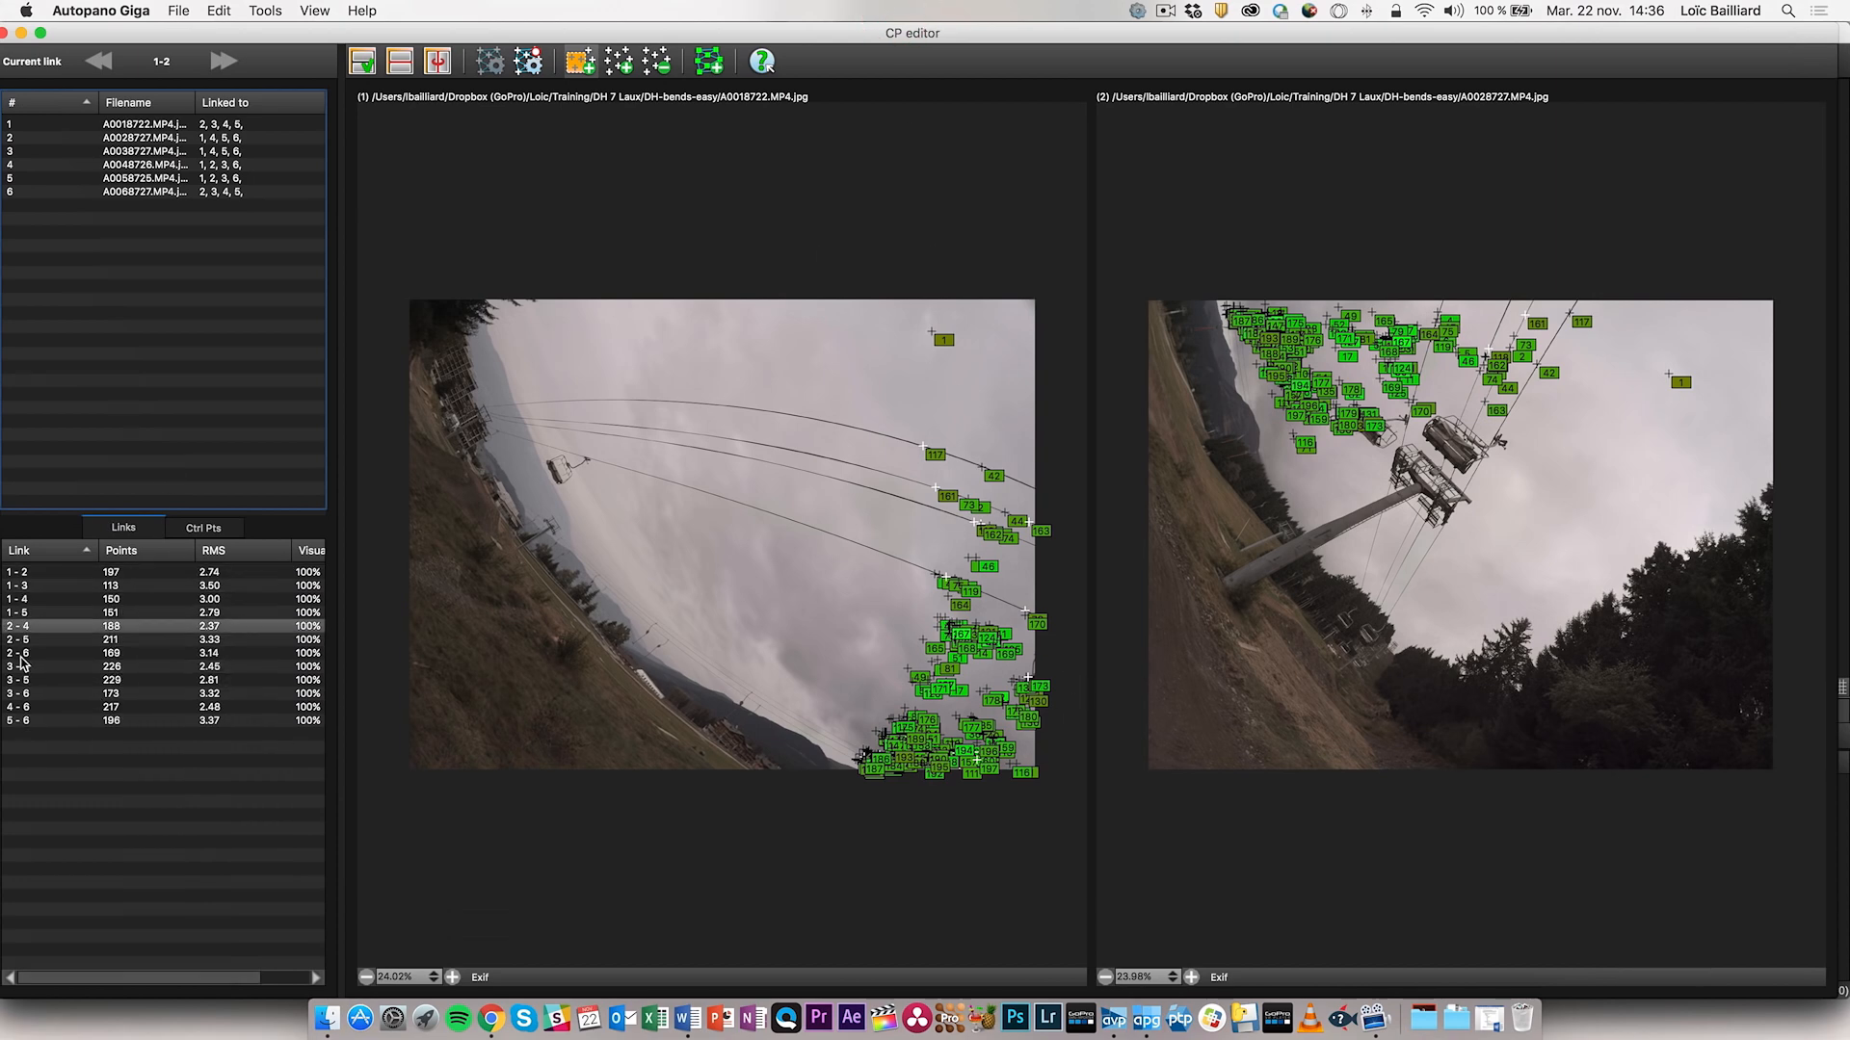
pyautogui.doubleClick(442, 35)
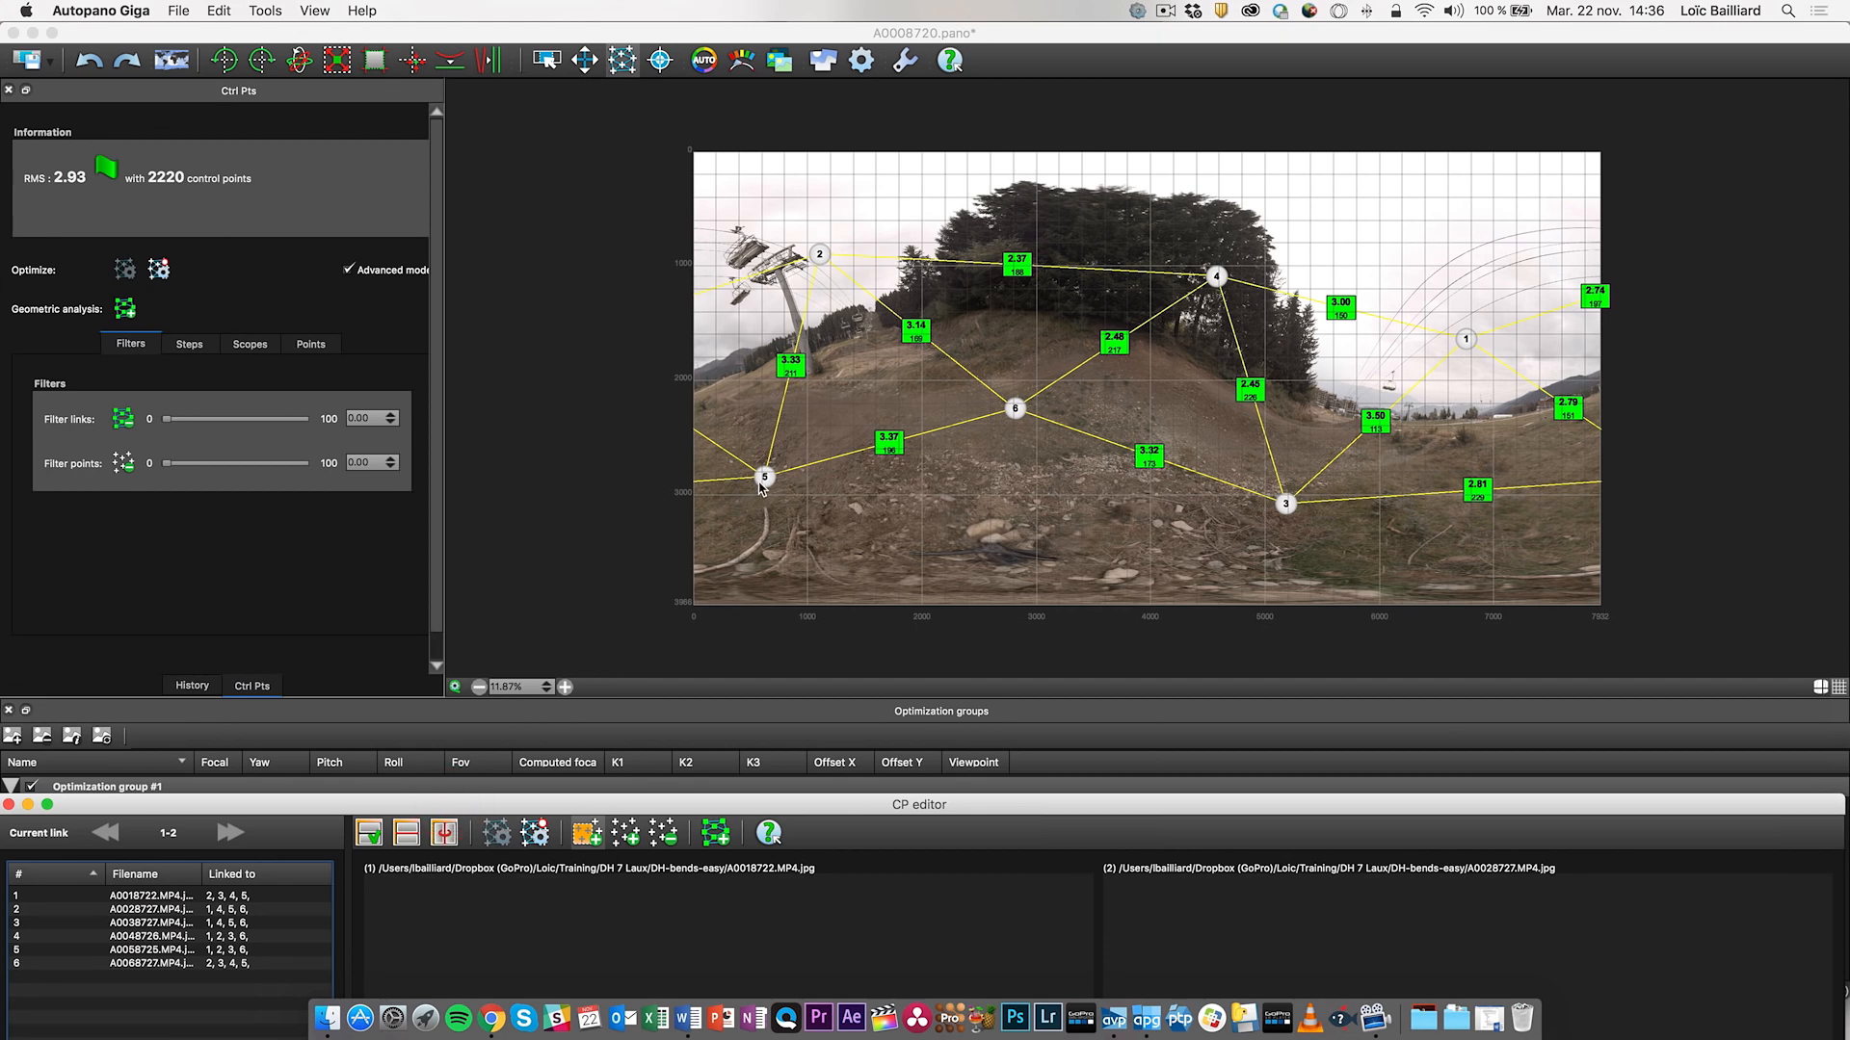
pyautogui.click(889, 453)
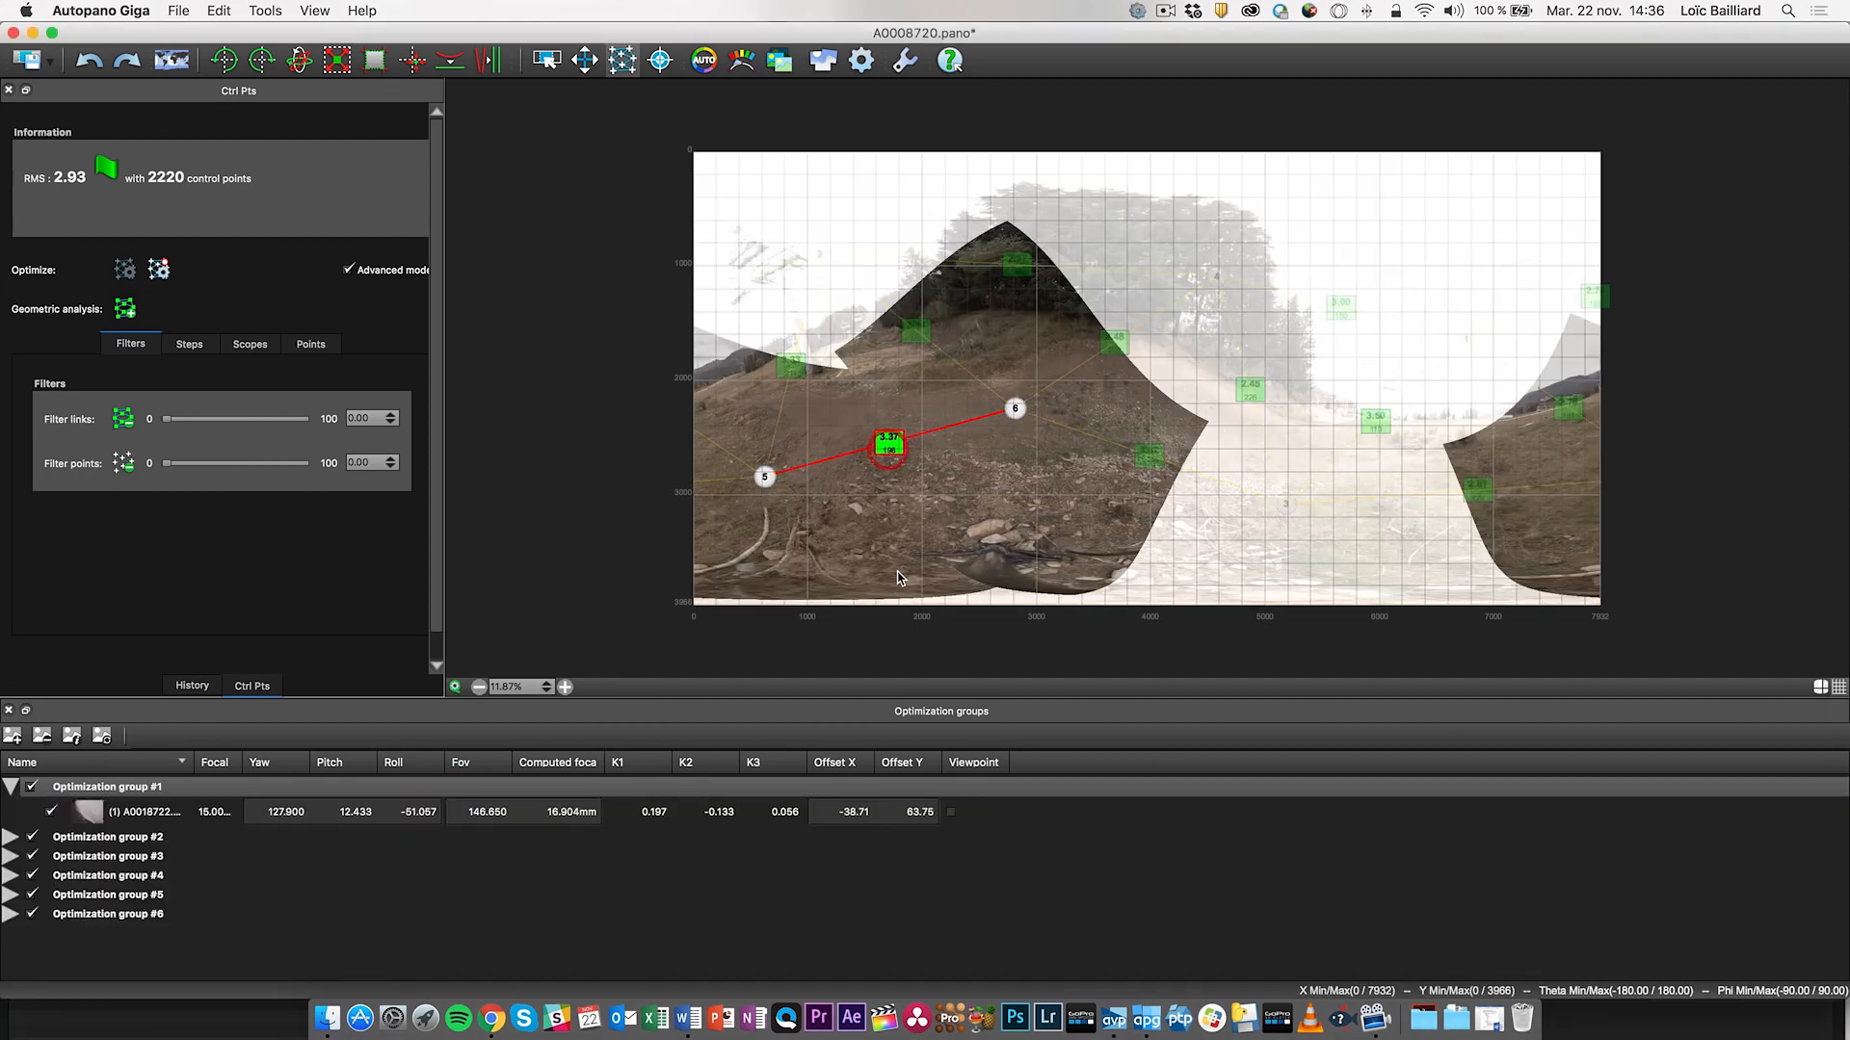
pyautogui.hotkey('ctrl', 'Up')
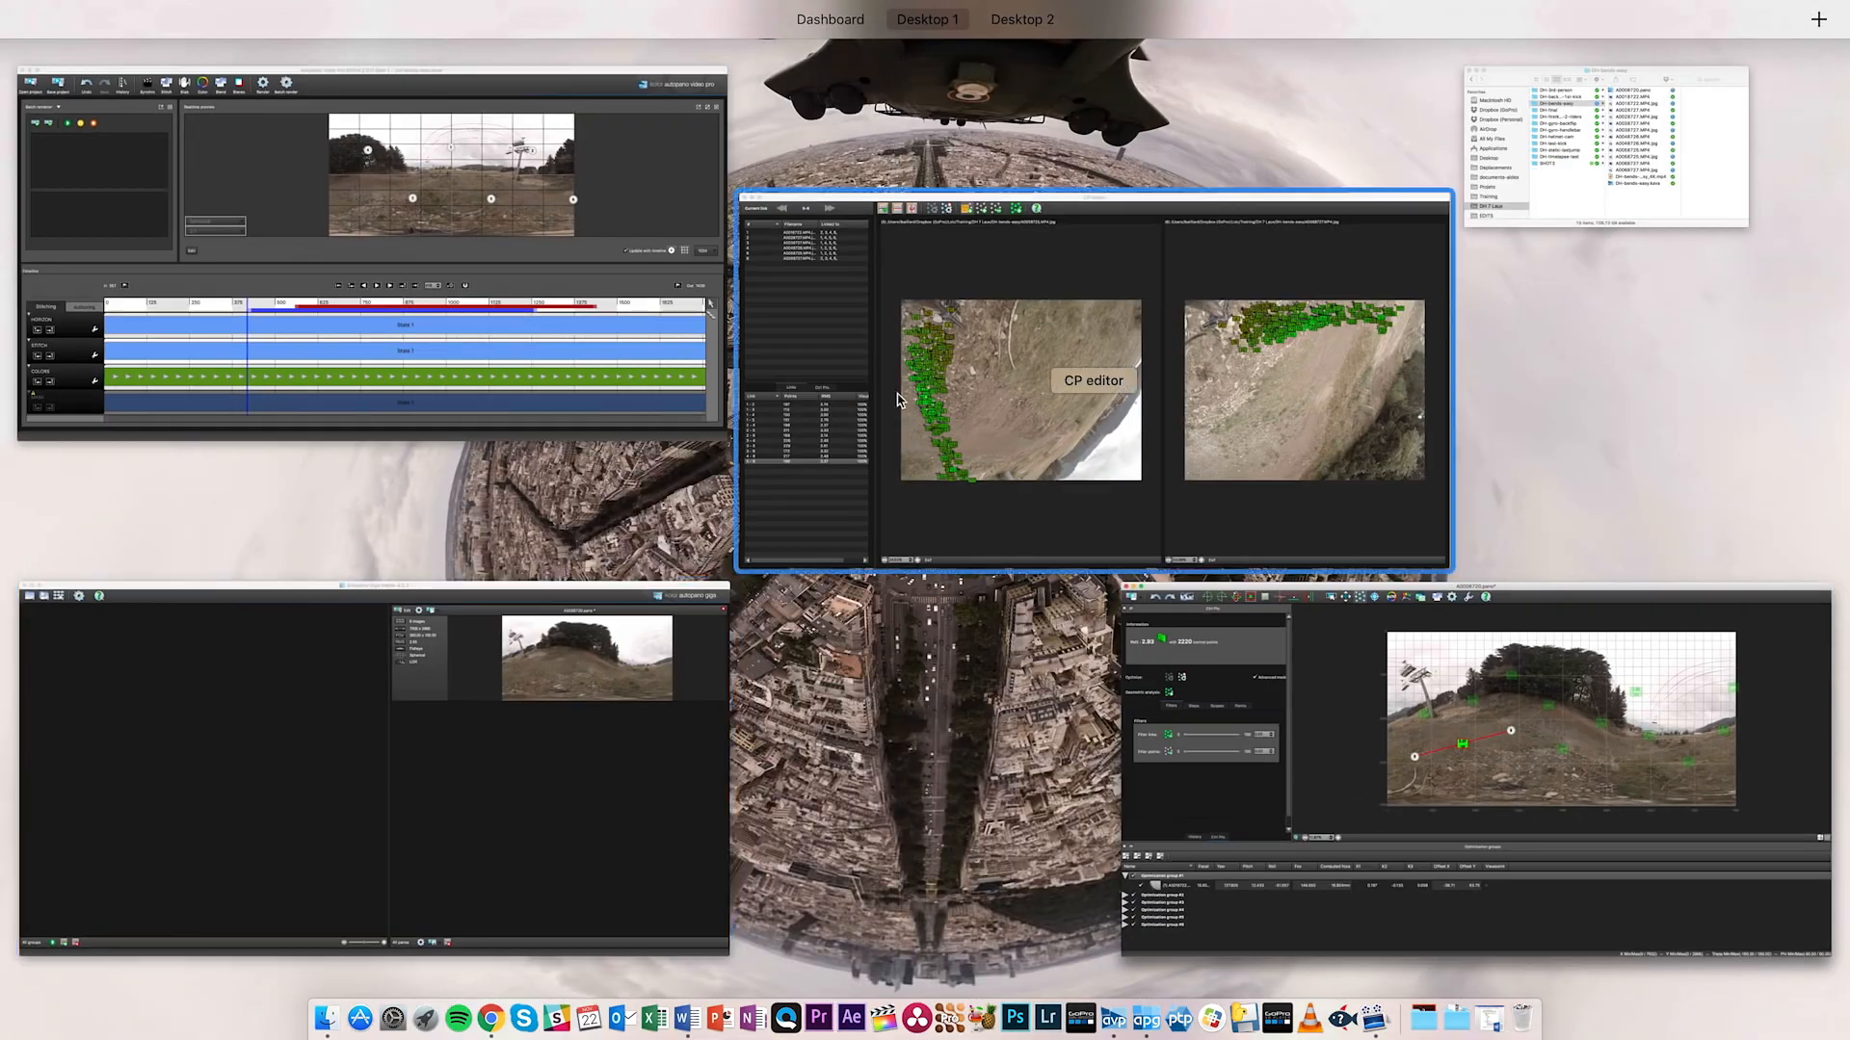
# - Review images 2, 4 and 6 and the control points of links 6-2, 6-5 and 6-4
pyautogui.click(960, 471)
pyautogui.moveTo(882, 804); pyautogui.dragTo(882, 4)
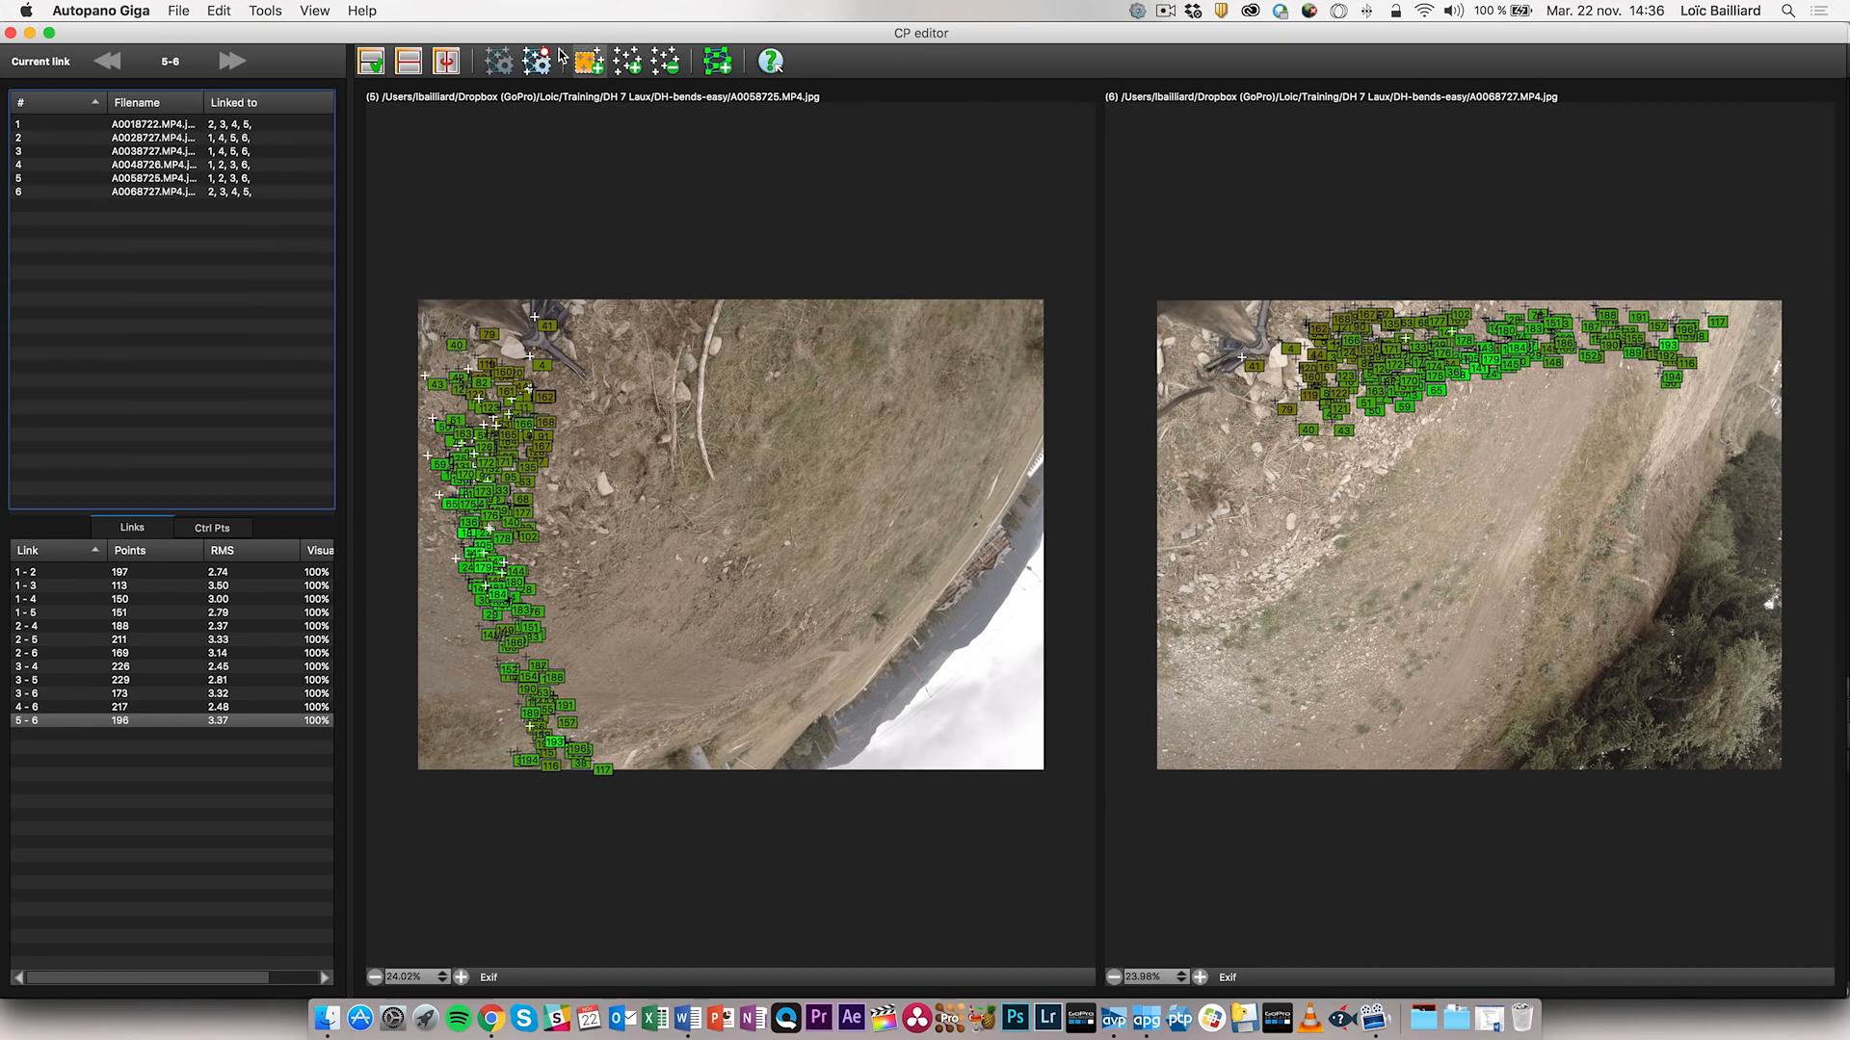
pyautogui.click(157, 145)
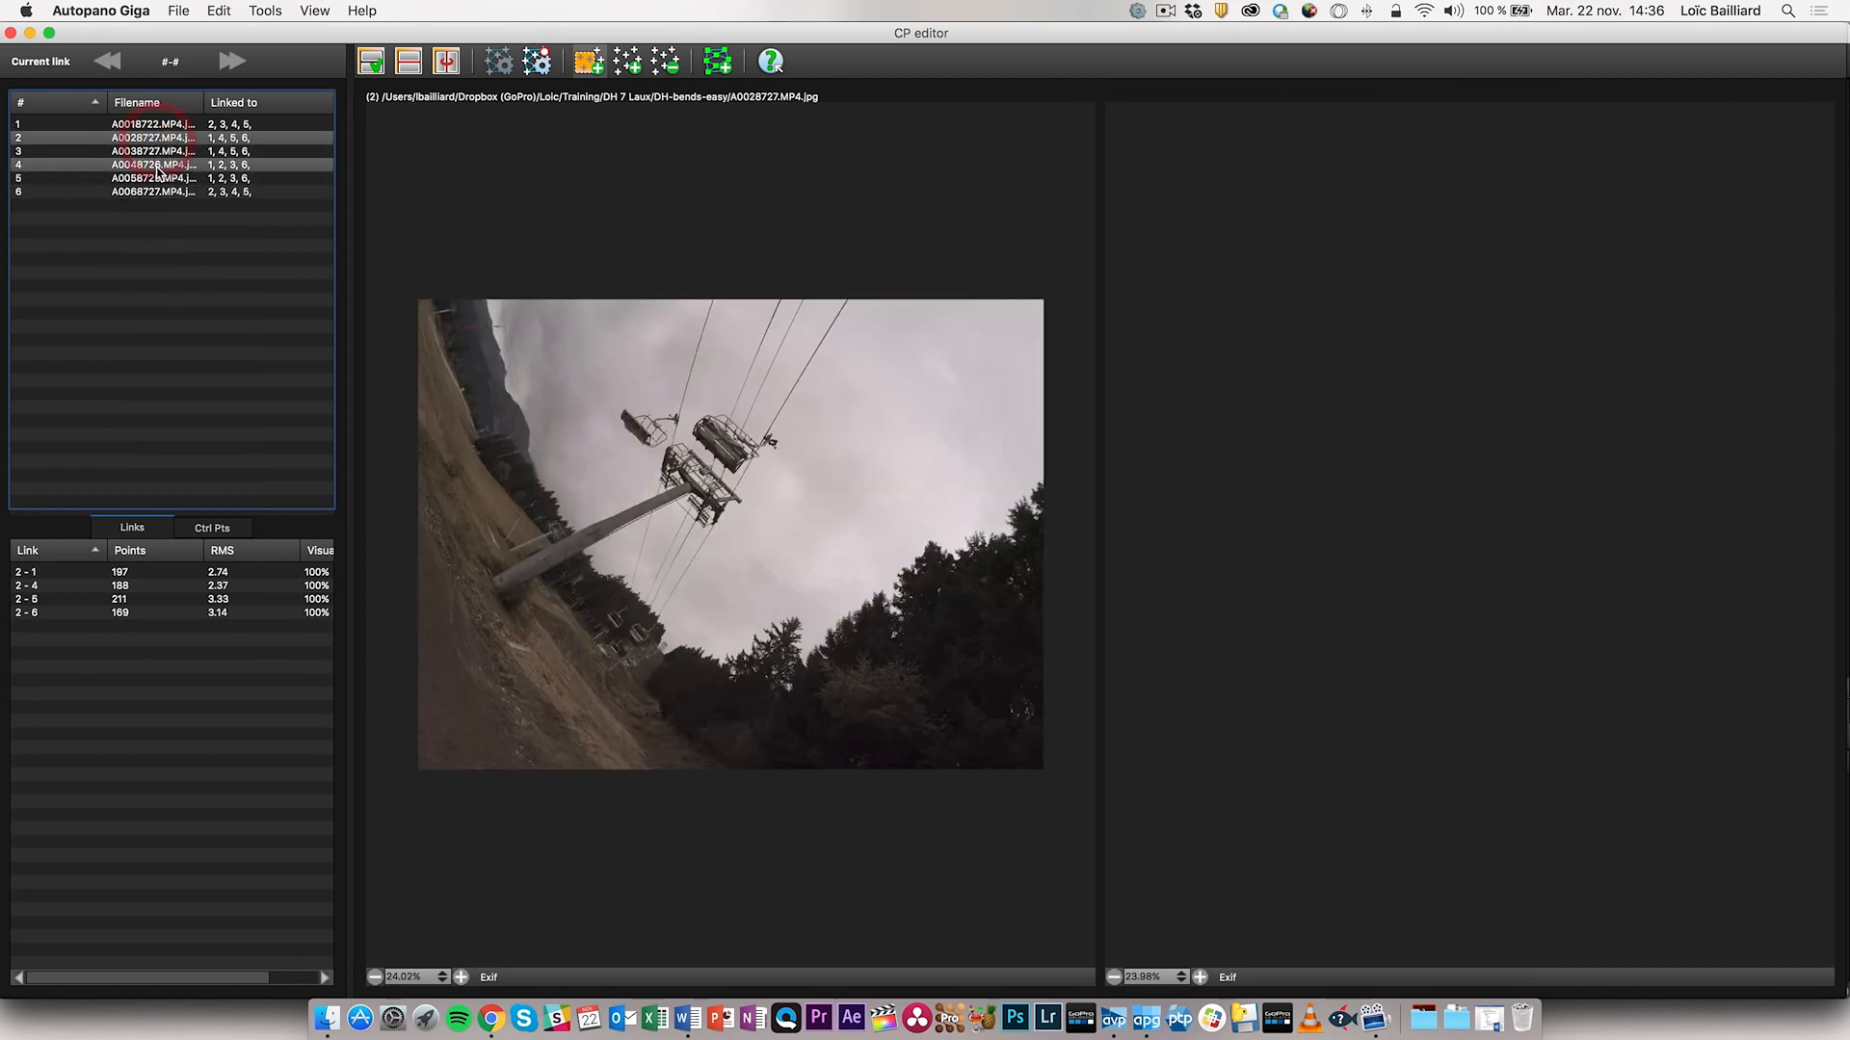
pyautogui.click(149, 165)
pyautogui.click(156, 192)
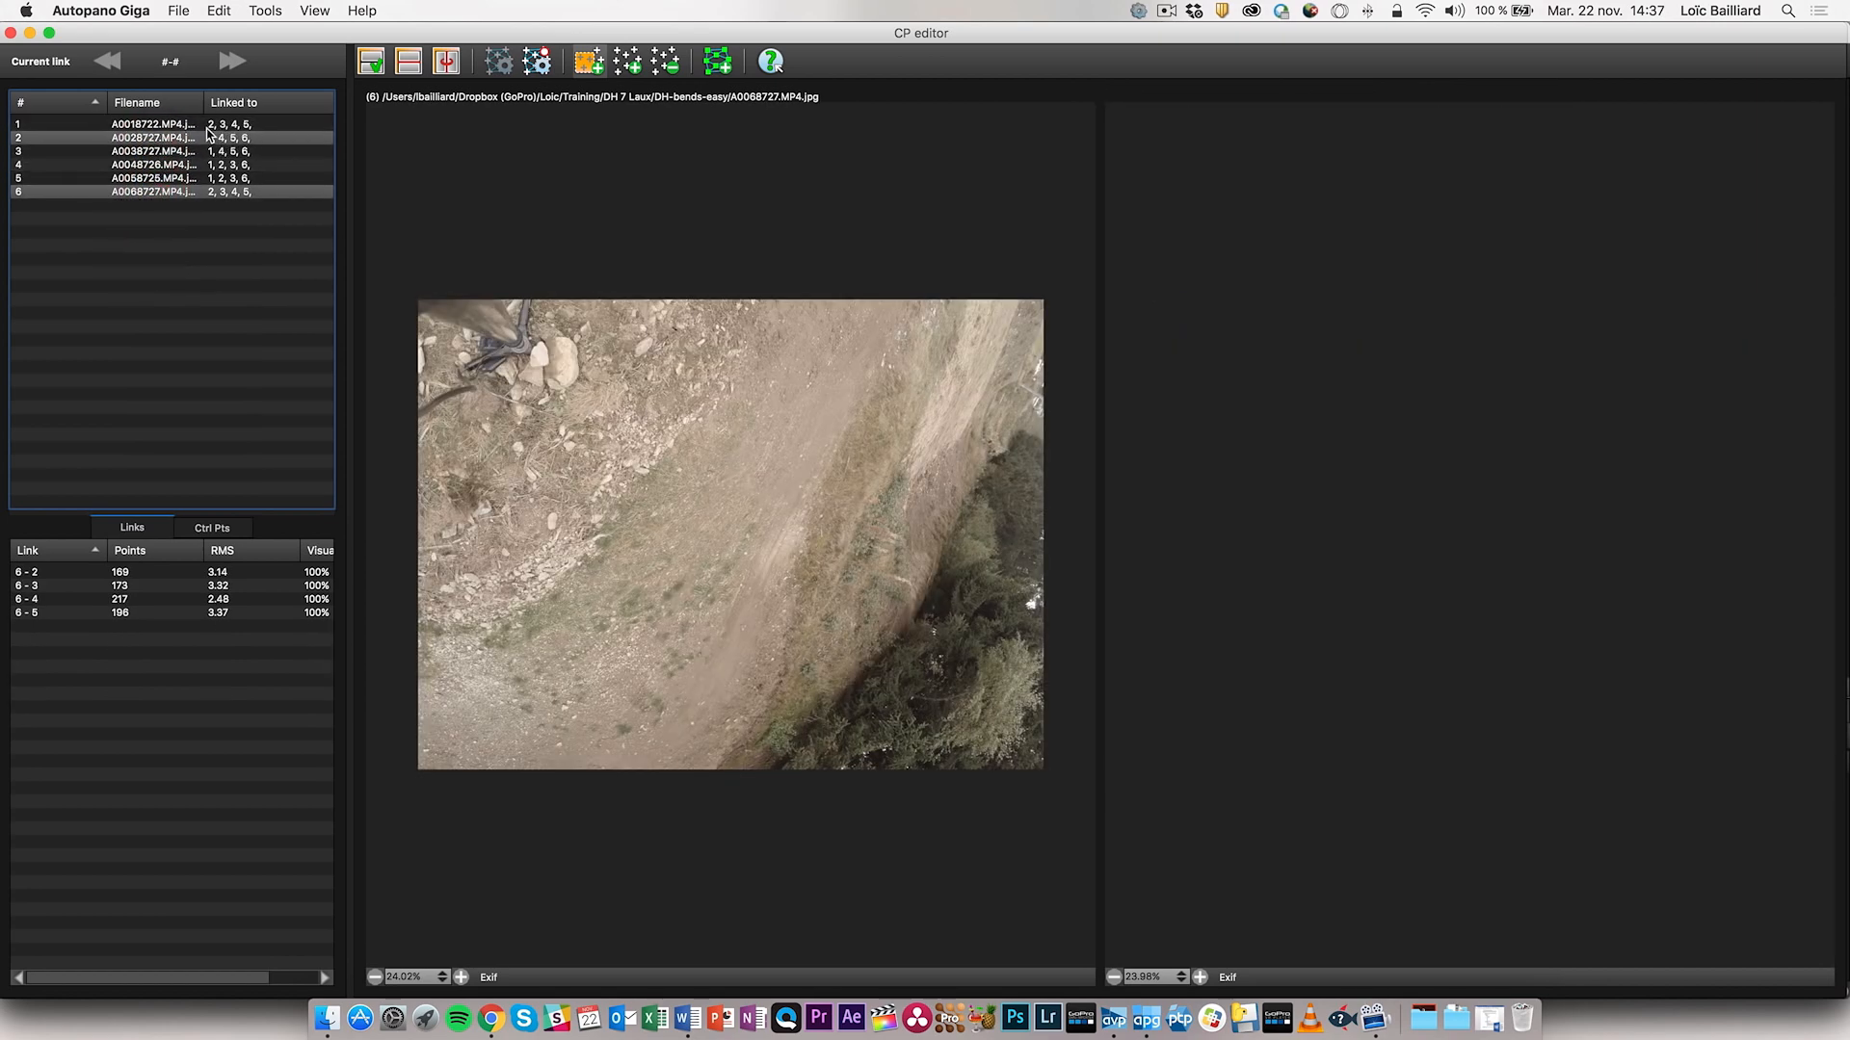
pyautogui.click(116, 574)
pyautogui.click(101, 615)
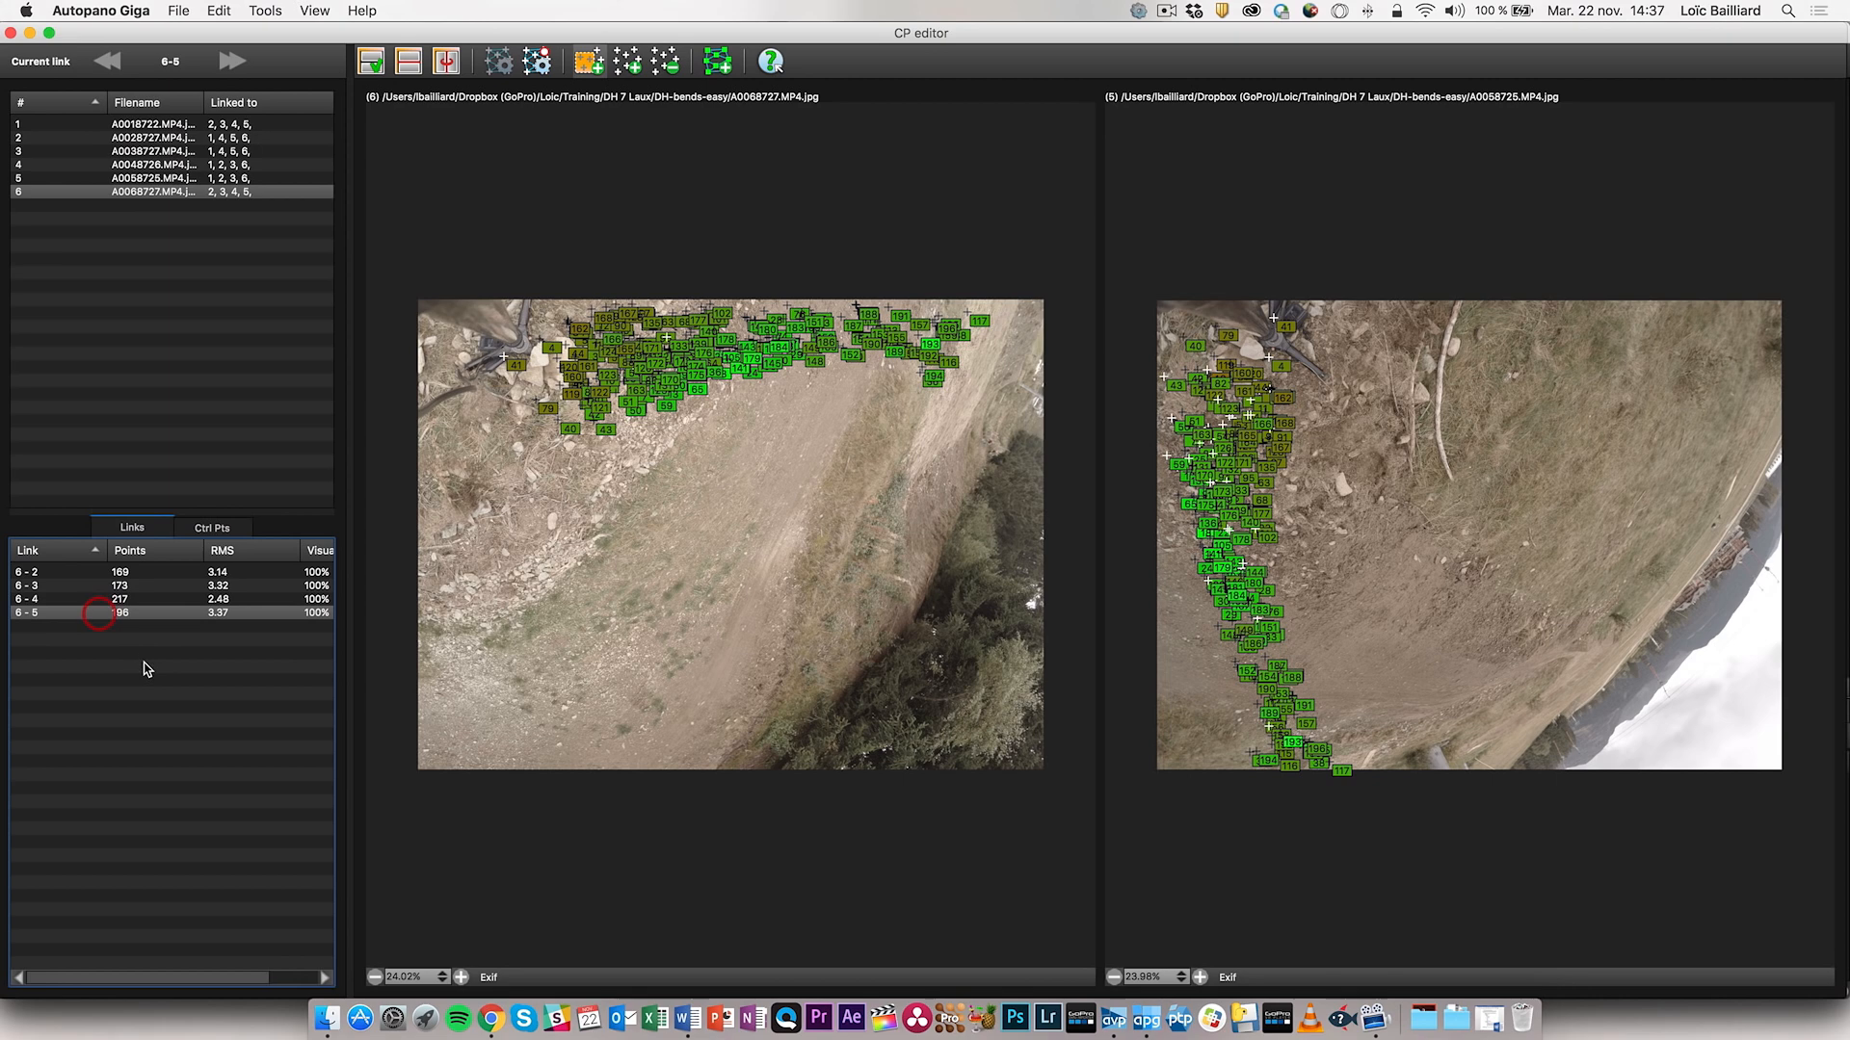
pyautogui.click(126, 598)
# - Check image 1 and links 3-5, 2-5 and 1-4, then close the CP editor
pyautogui.click(152, 124)
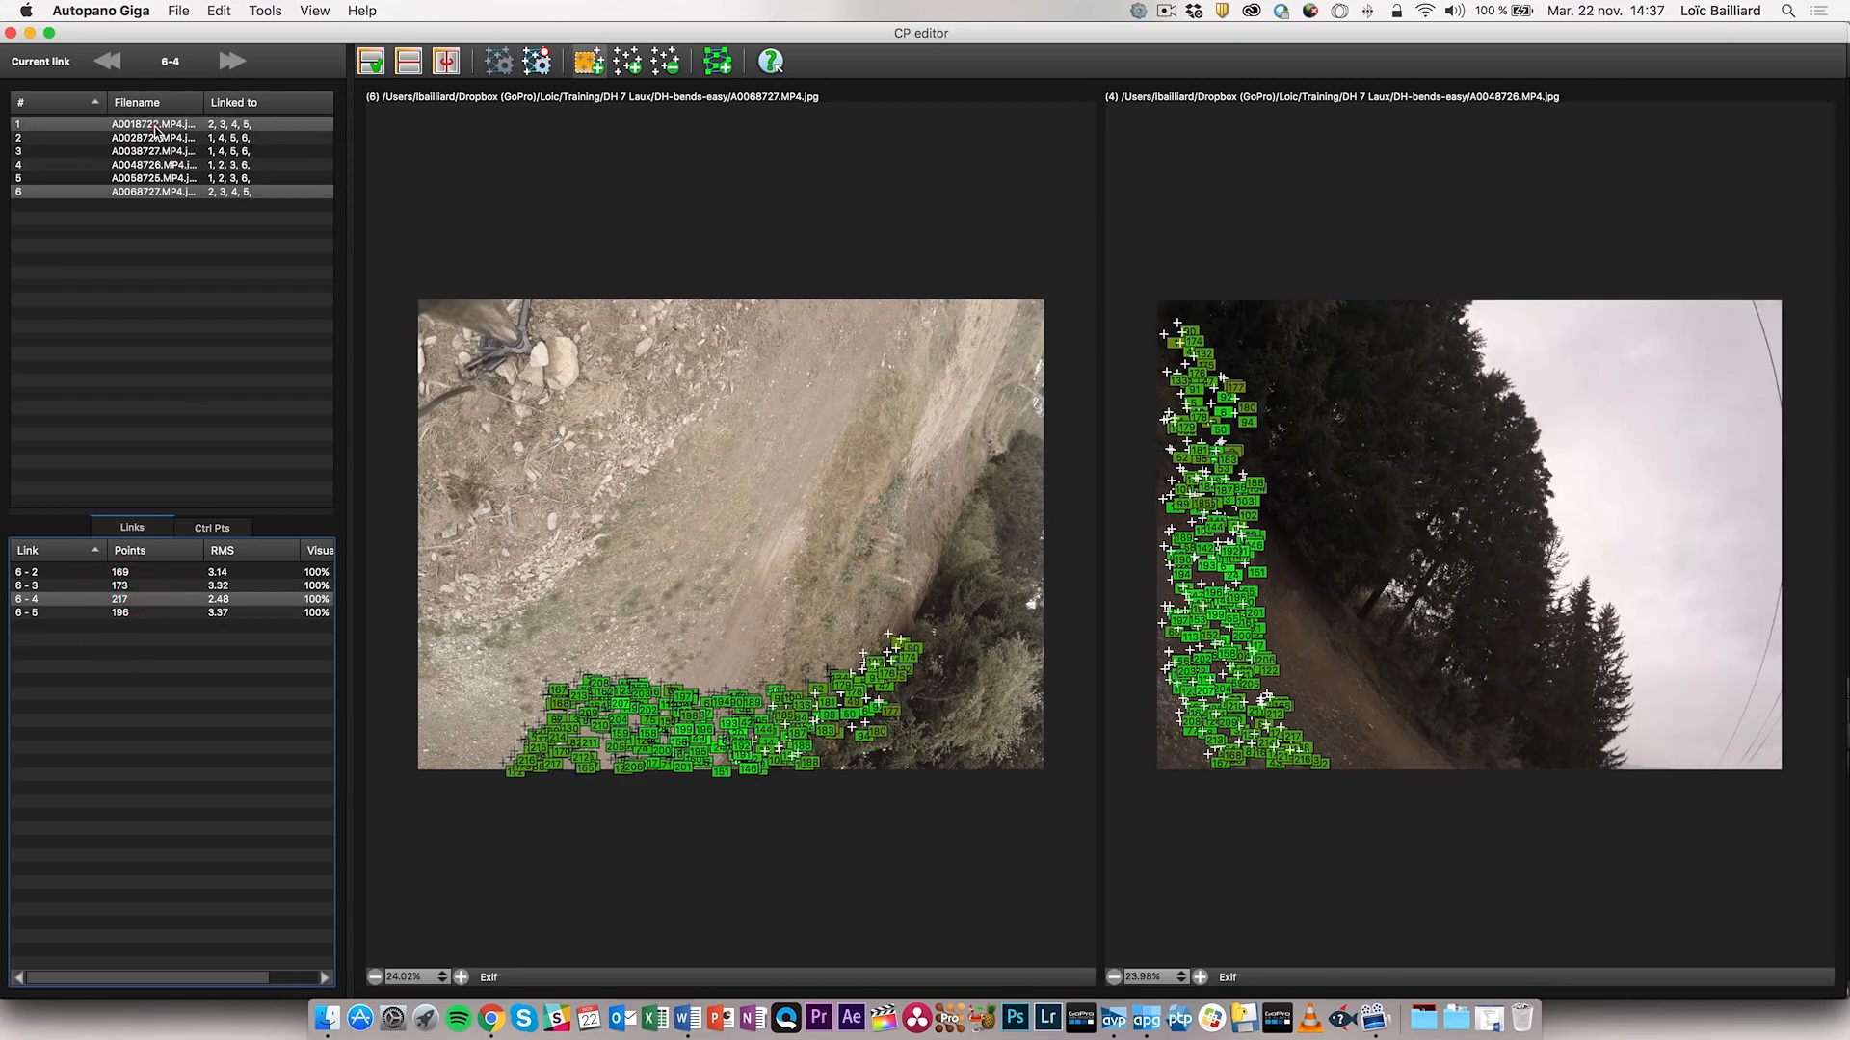
pyautogui.click(182, 277)
pyautogui.click(116, 680)
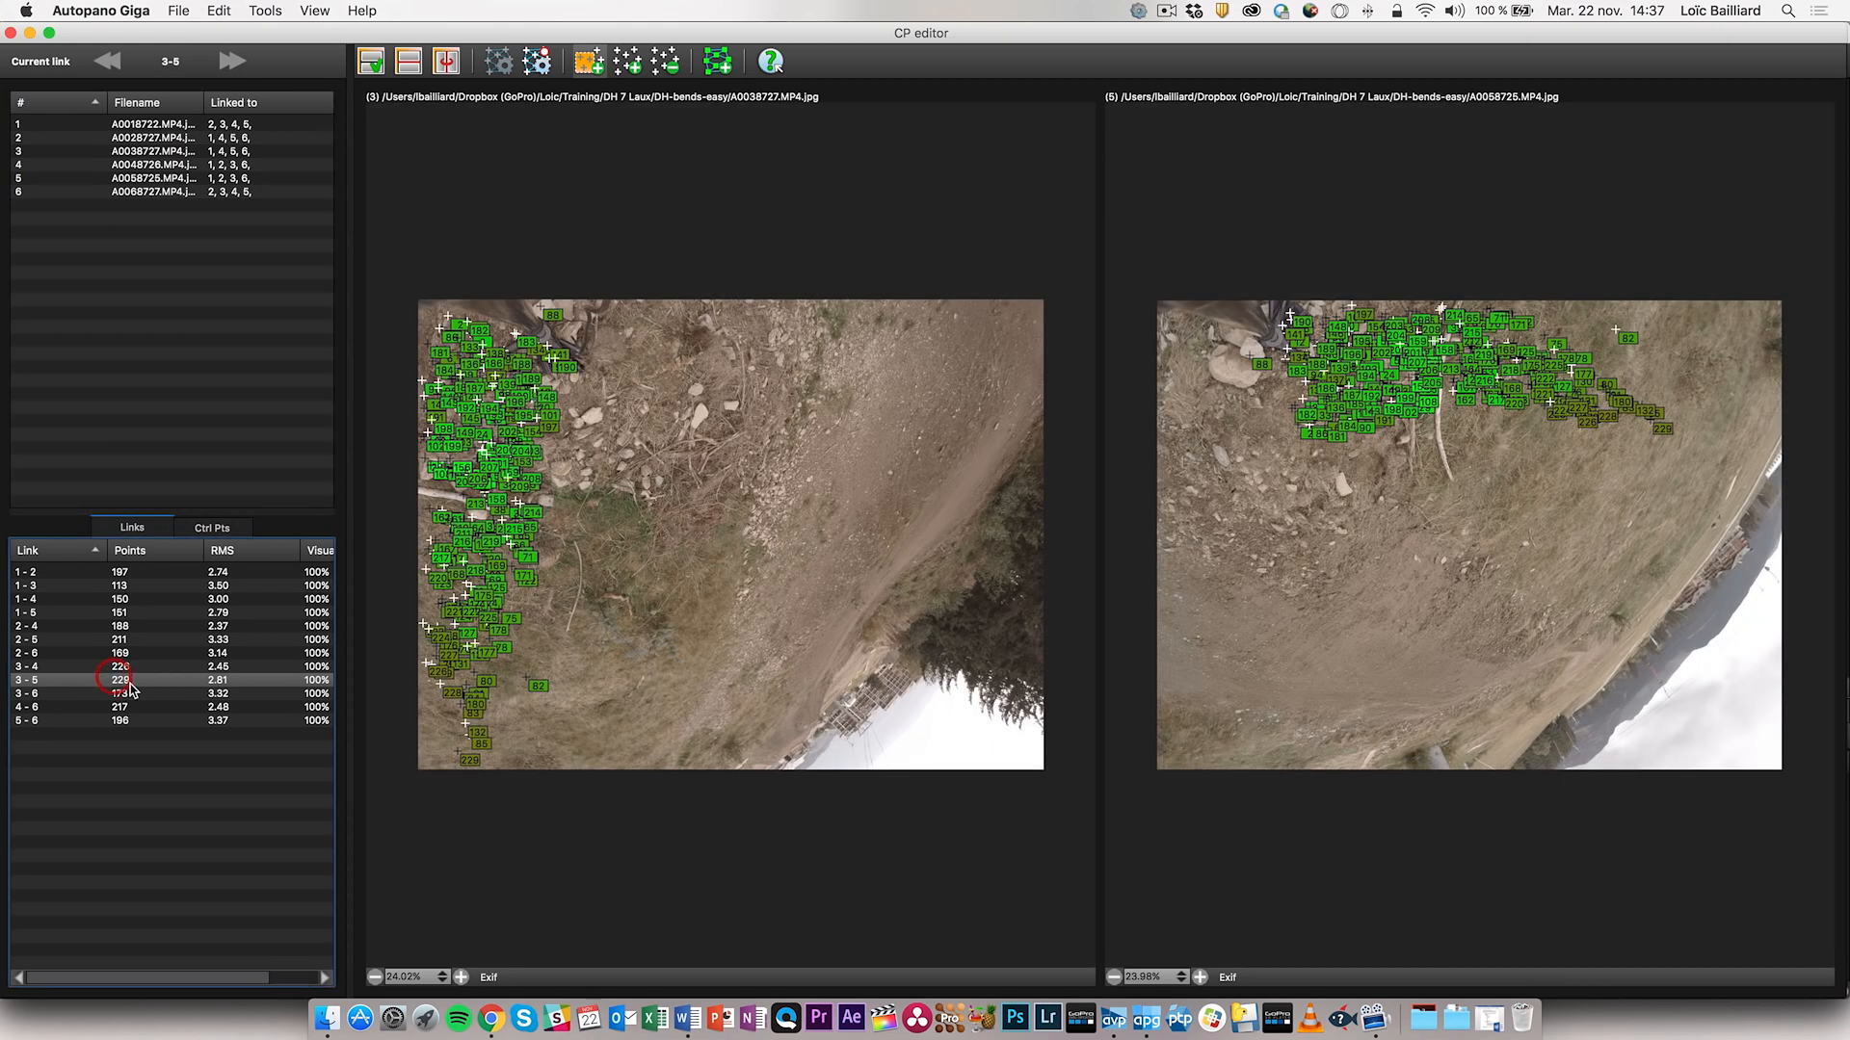
pyautogui.click(152, 720)
pyautogui.click(158, 636)
pyautogui.click(159, 598)
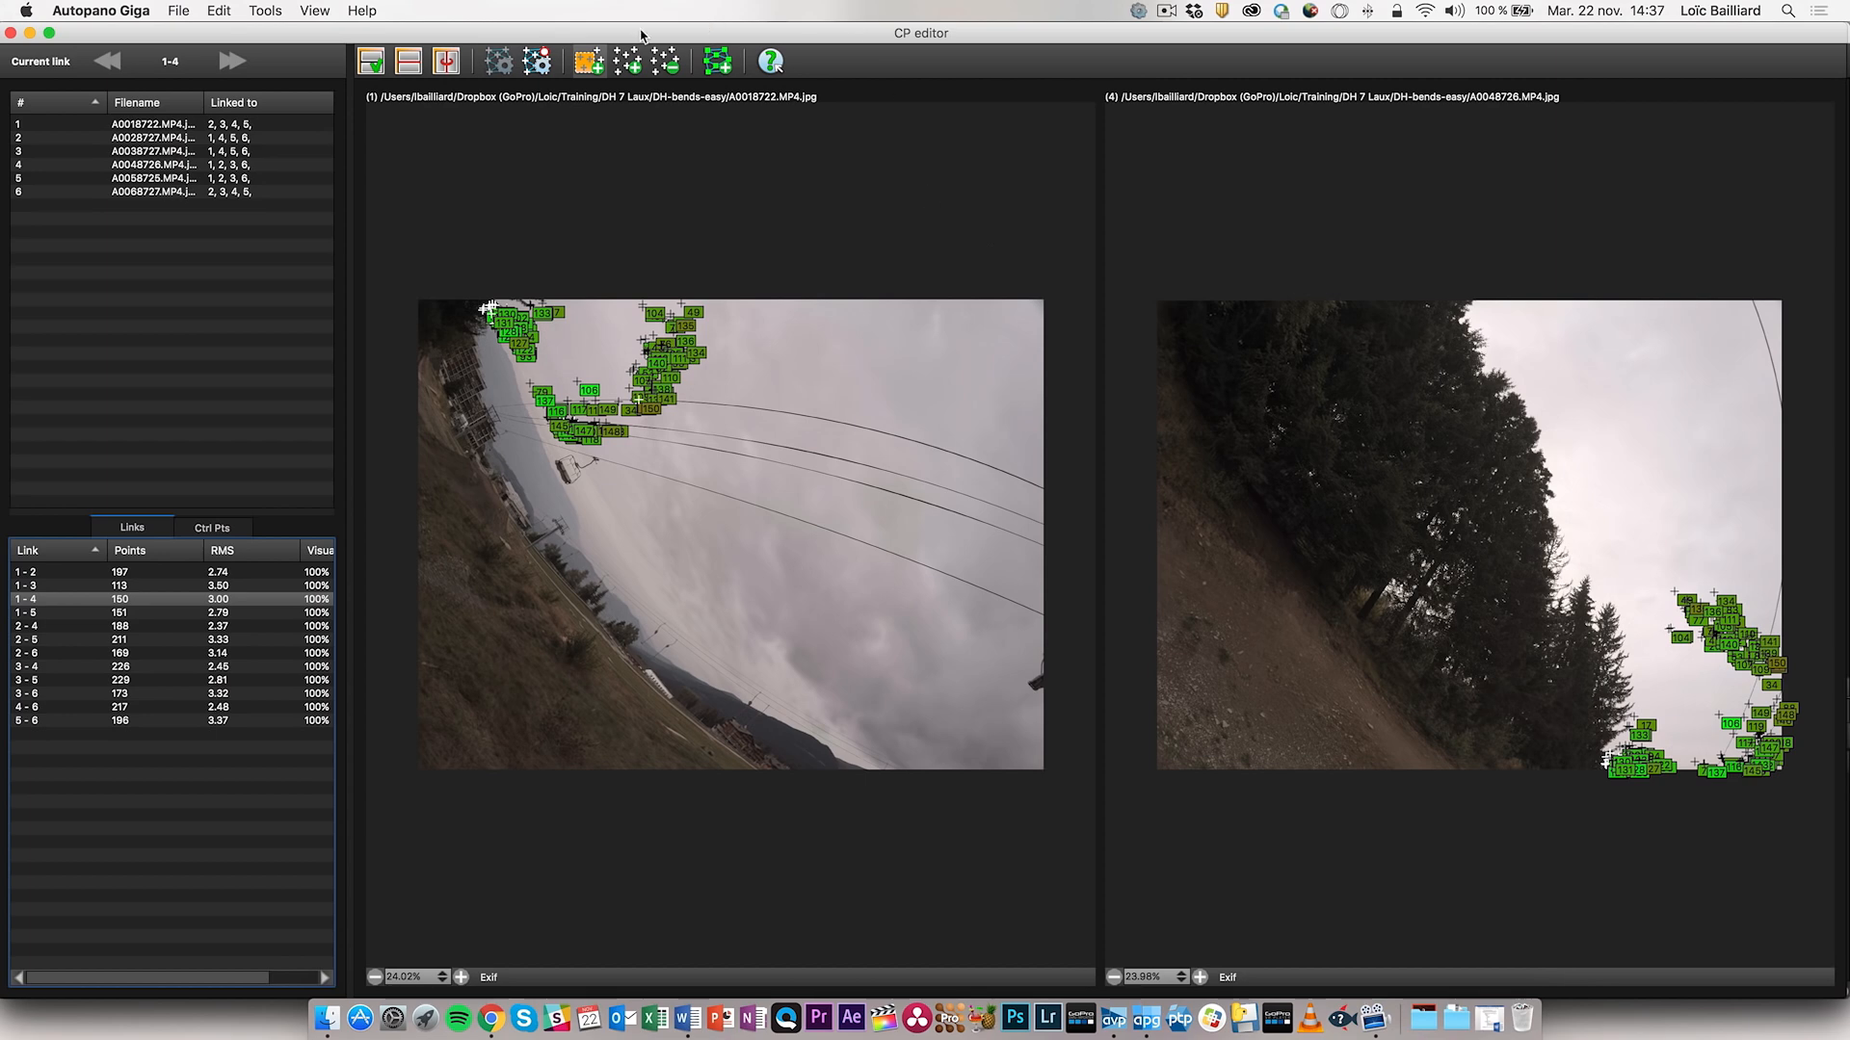
pyautogui.click(11, 34)
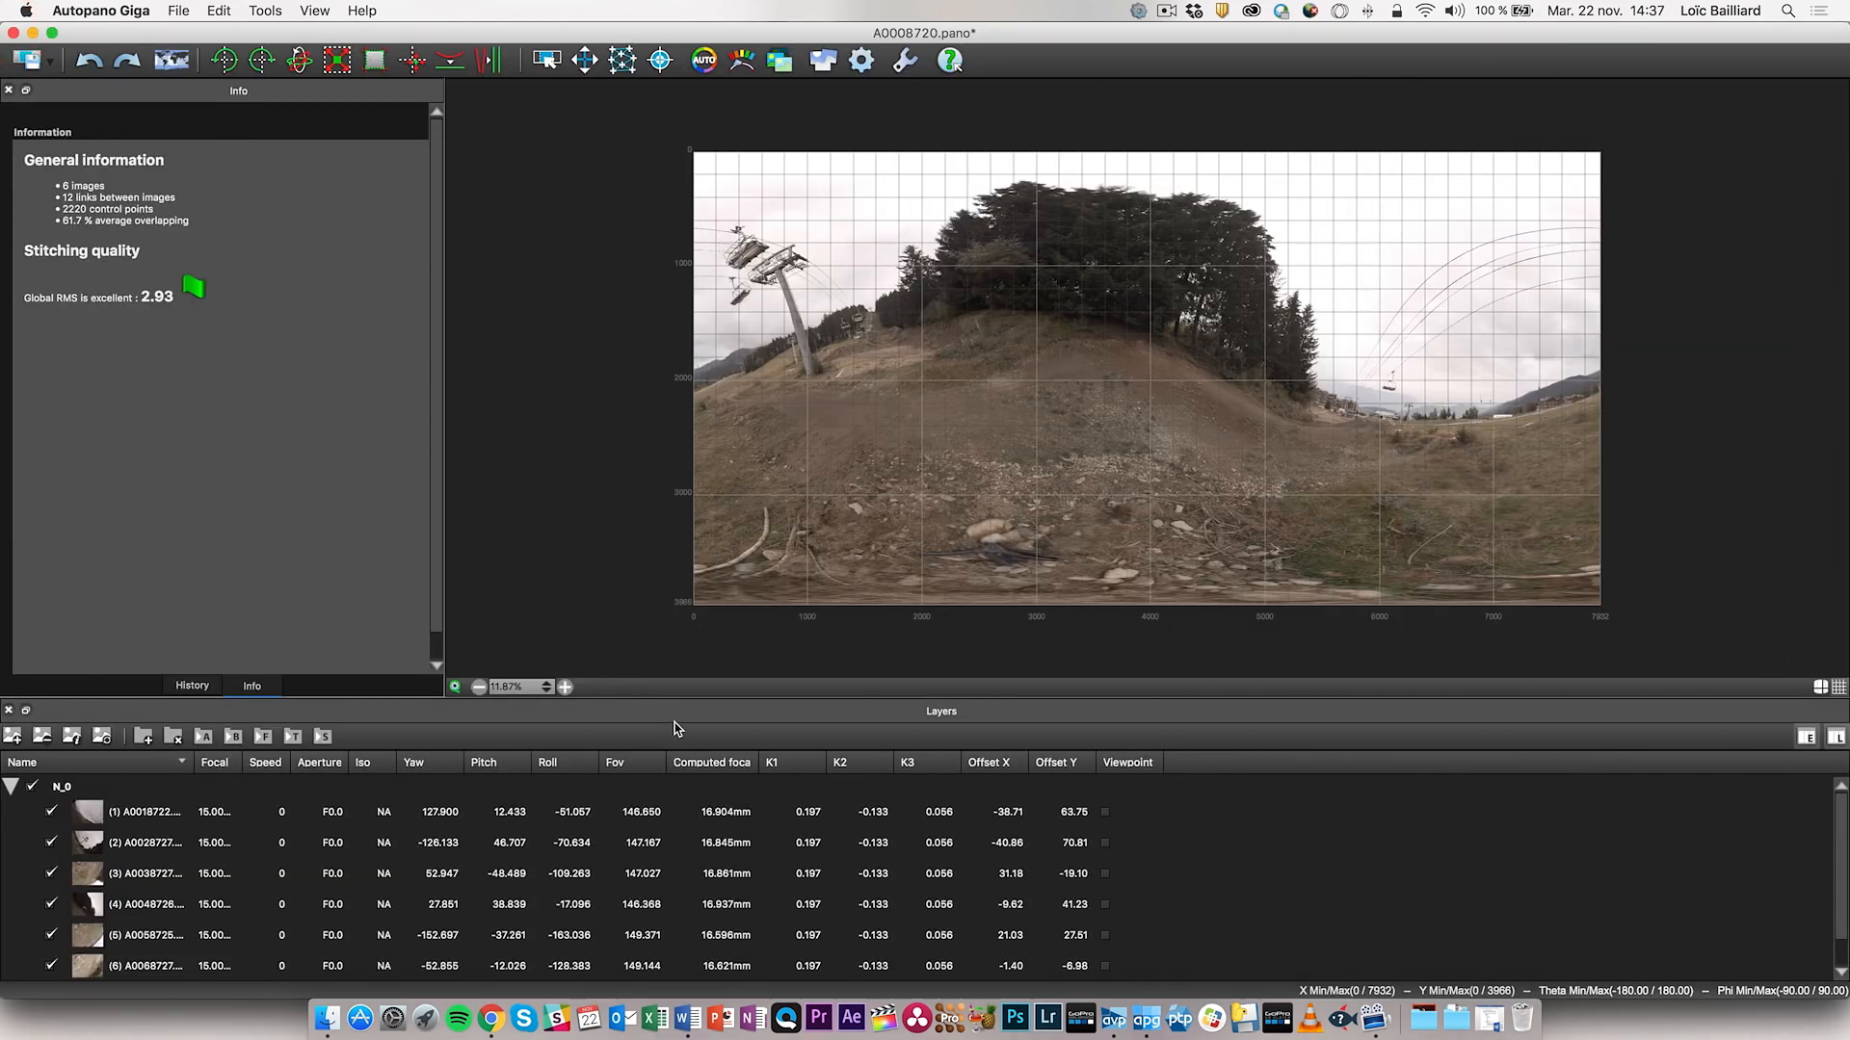
# - Preview image seams in the Mask tool, save A0008720.pano, and switch back to Autopano Video Pro
pyautogui.click(661, 61)
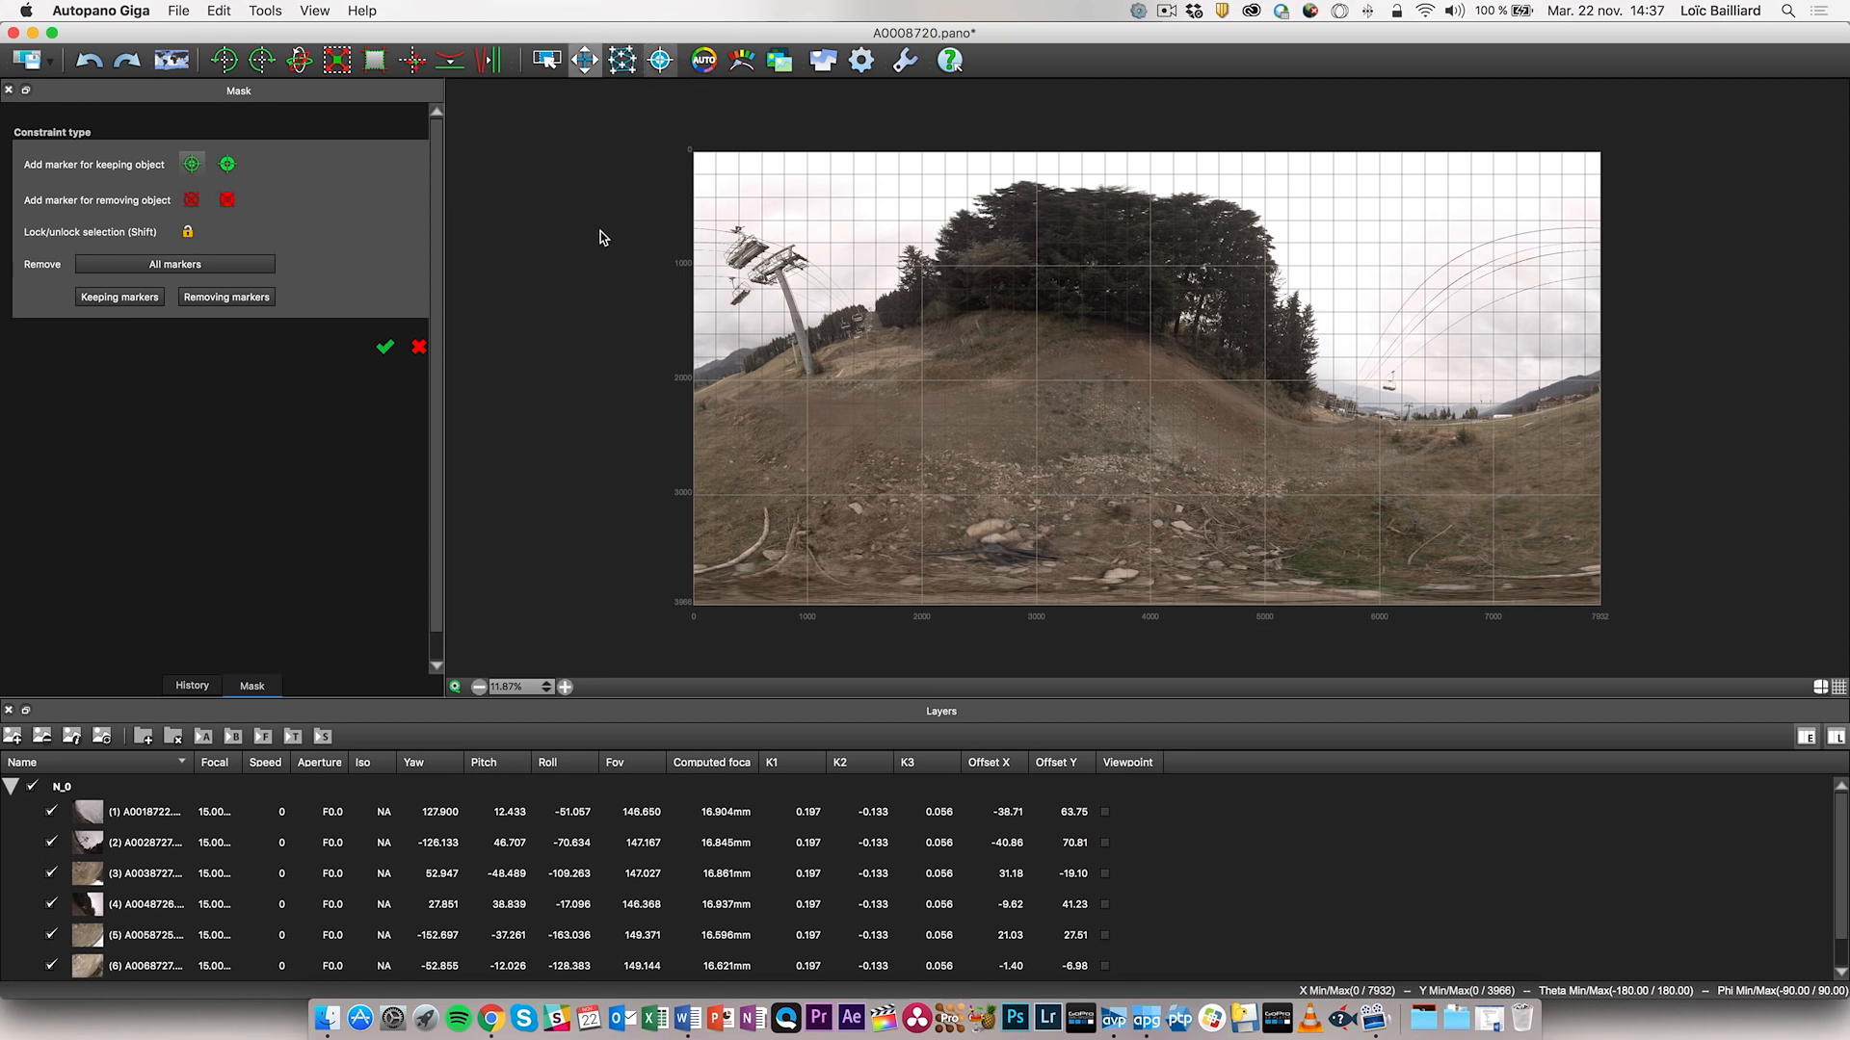
pyautogui.click(455, 687)
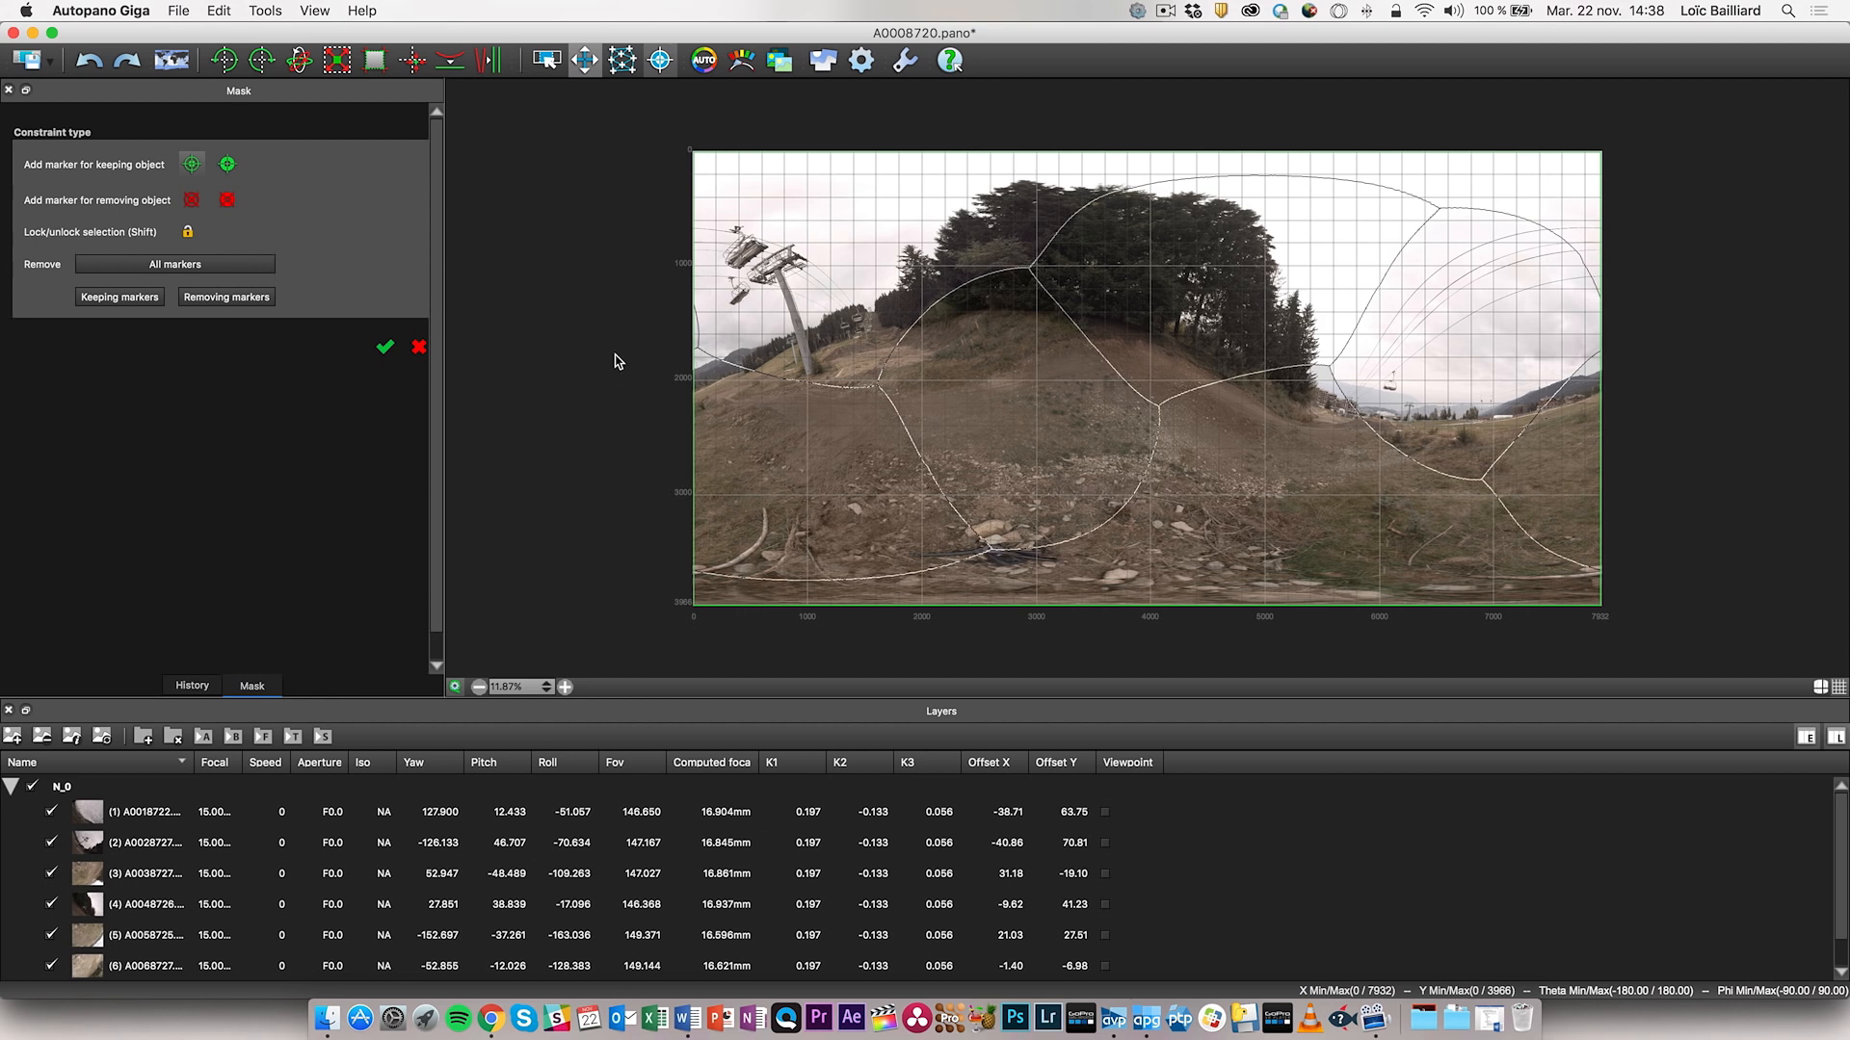
pyautogui.click(19, 59)
pyautogui.hotkey('ctrl', 'Up')
pyautogui.click(627, 458)
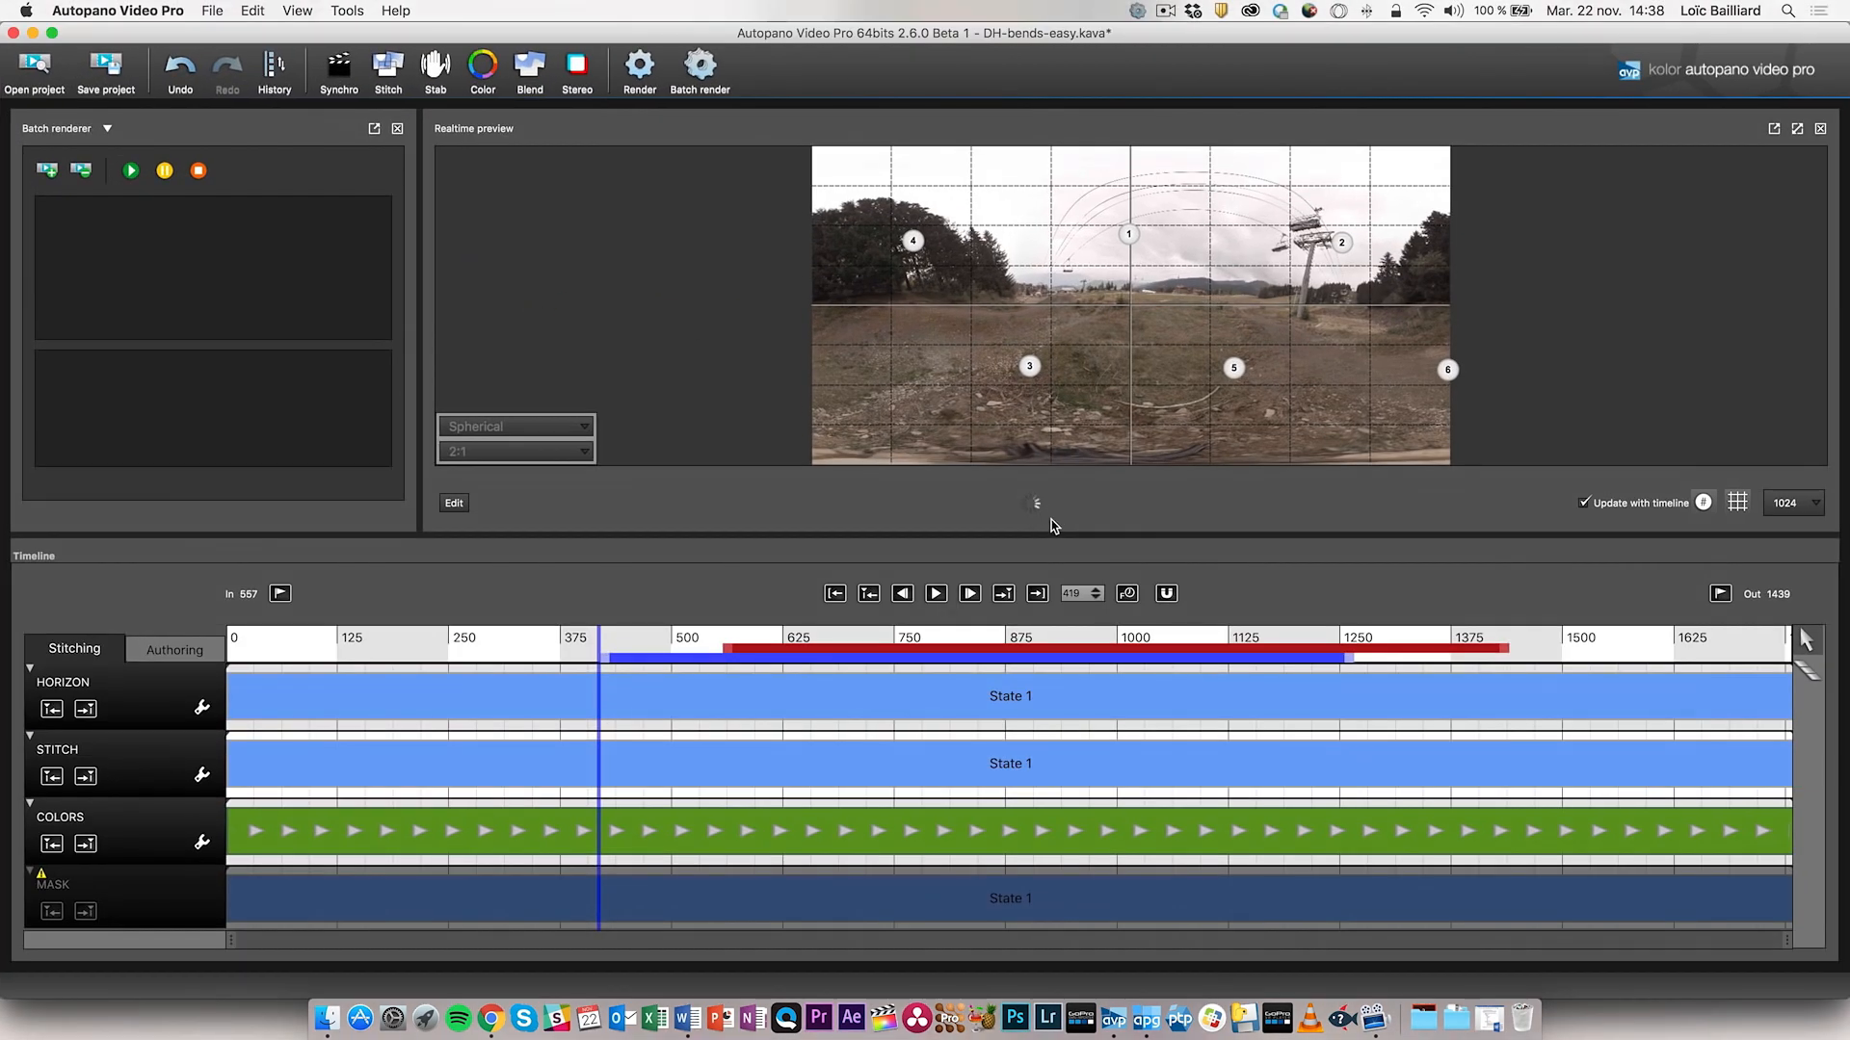